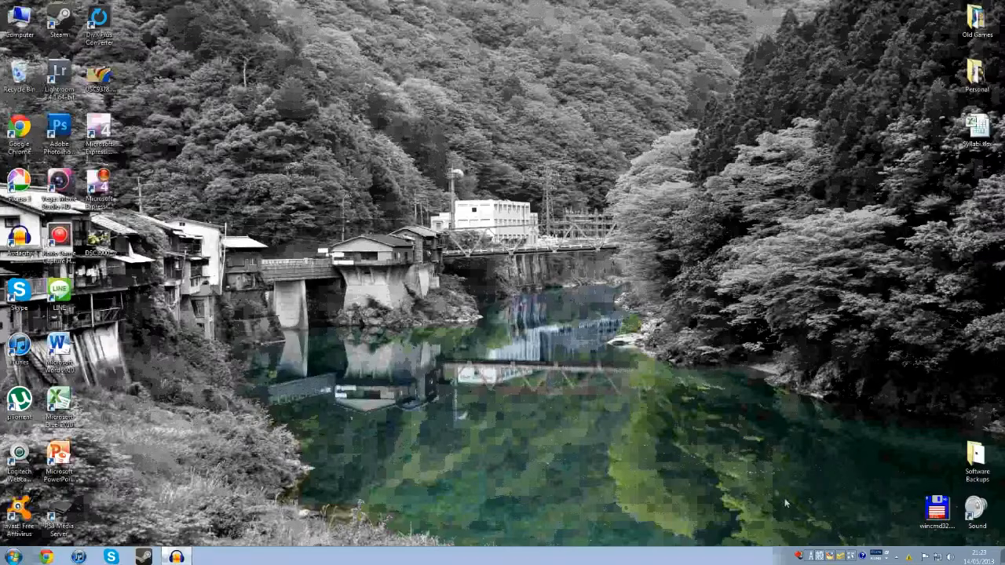
View the selective-colour example photo _DSC3900.JPG and the colour source photo _DSC9378.JPG in the photo viewer
{"action": "double_click", "coordinate": [99, 239]}
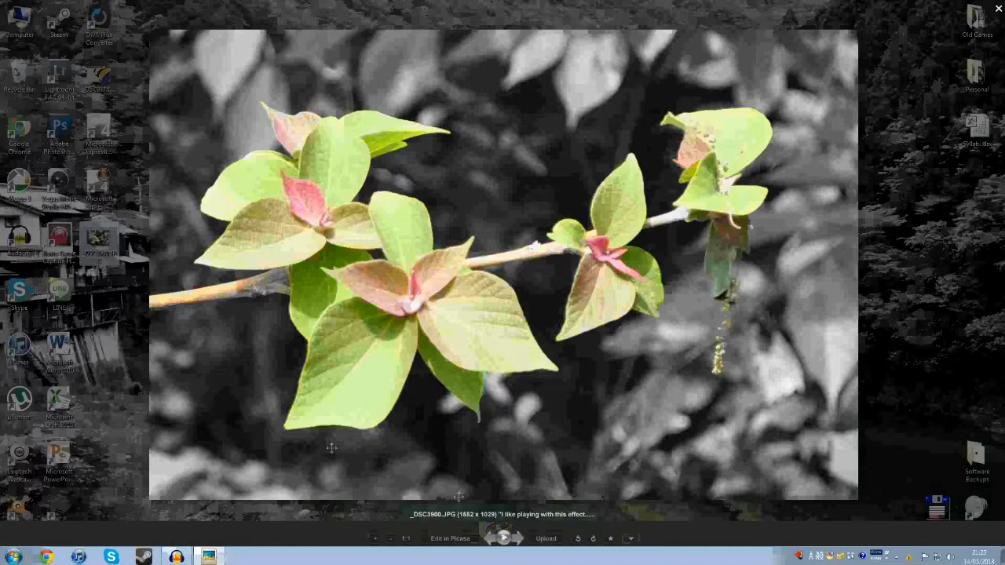
{"action": "left_click", "coordinate": [911, 504]}
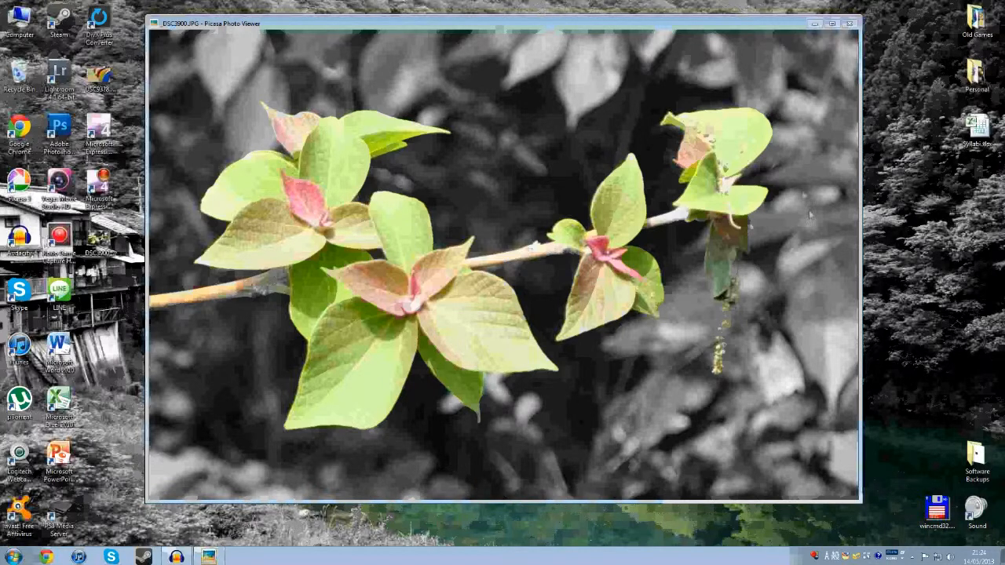
{"action": "left_click", "coordinate": [848, 24]}
{"action": "double_click", "coordinate": [96, 79]}
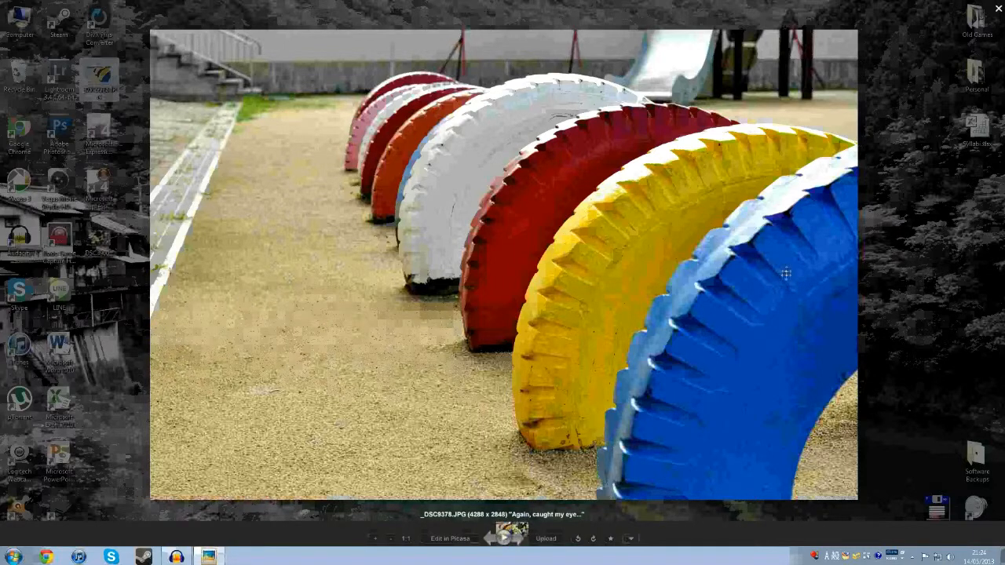
{"action": "left_click", "coordinate": [875, 38]}
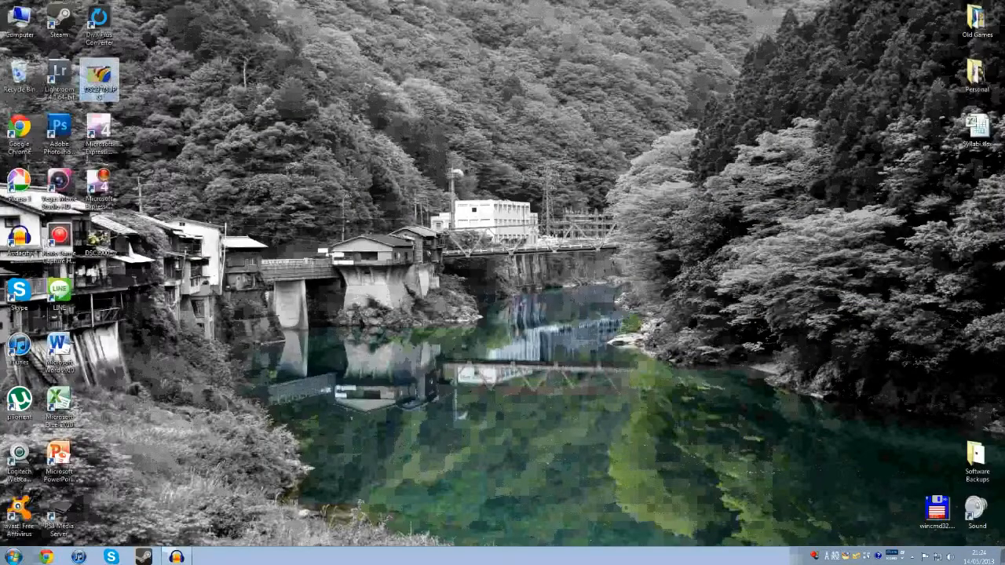
Open _DSC9378.JPG in Photoshop and duplicate its Background layer under the name Coloured
{"action": "double_click", "coordinate": [79, 129]}
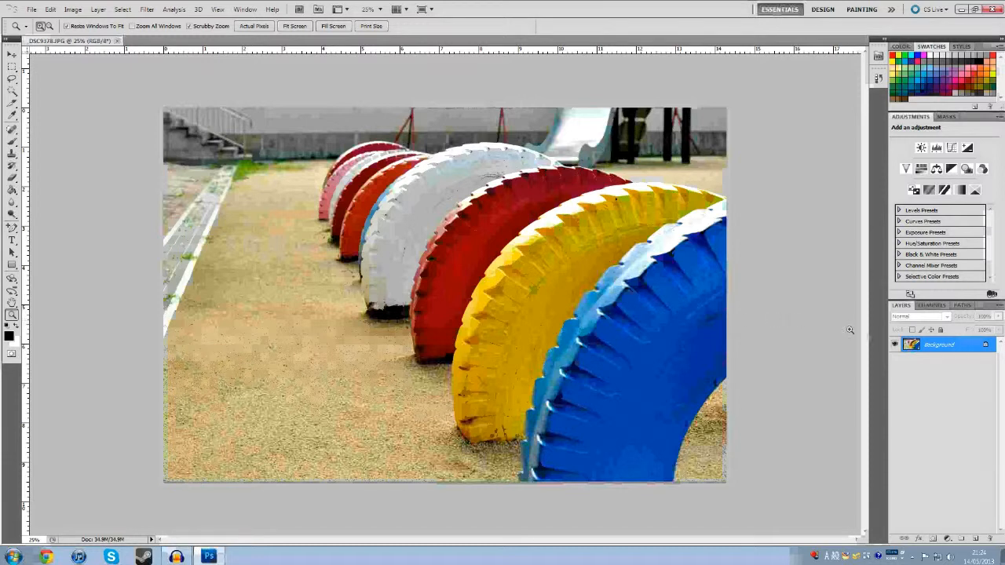
{"action": "right_click", "coordinate": [943, 349]}
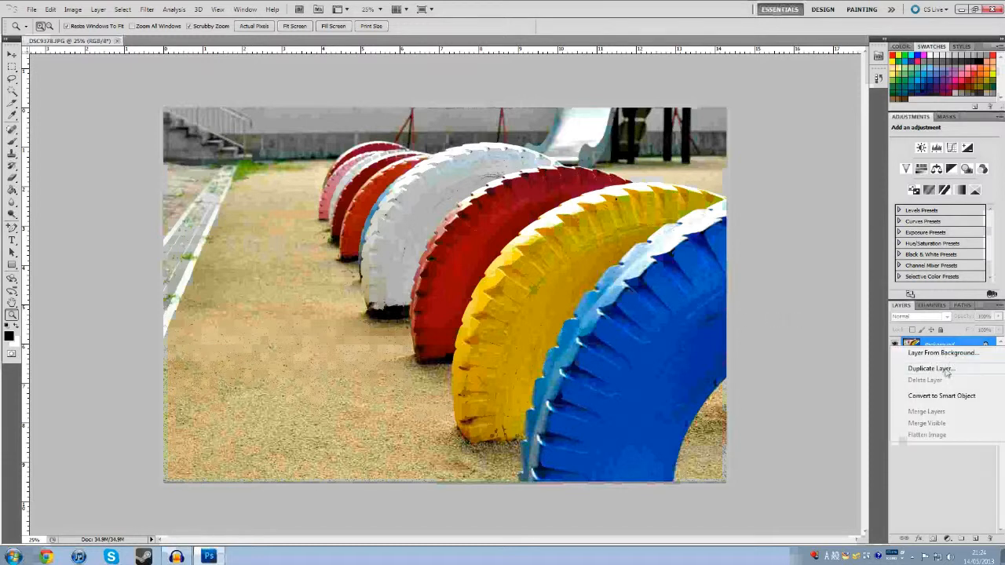
{"action": "left_click", "coordinate": [947, 373]}
{"action": "type", "text": "COLOURED"}
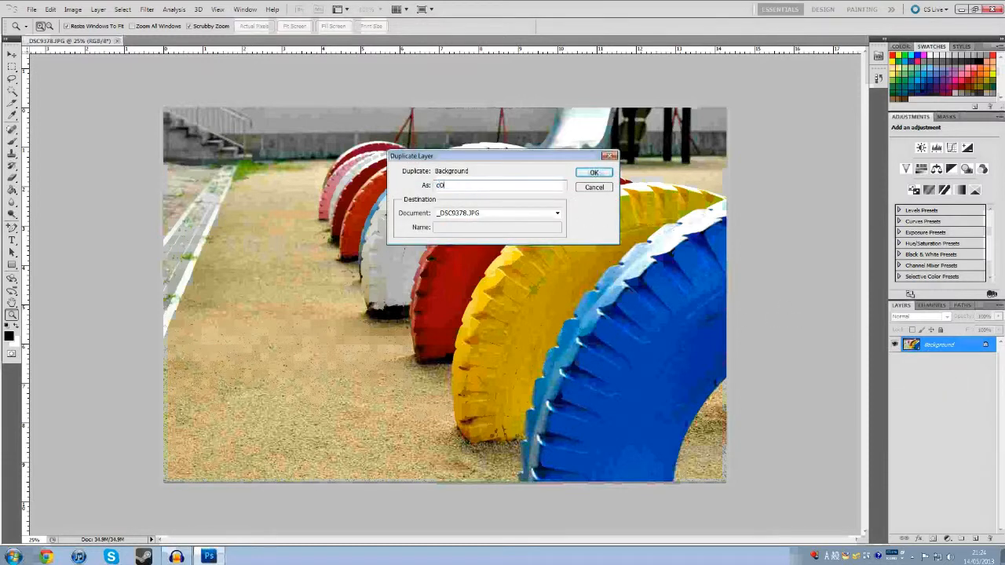
{"action": "key", "text": "BackSpace"}
{"action": "key", "text": "BackSpace"}
{"action": "key", "text": "BackSpace"}
{"action": "key", "text": "BackSpace"}
{"action": "key", "text": "BackSpace"}
{"action": "key", "text": "BackSpace"}
{"action": "key", "text": "BackSpace"}
{"action": "key", "text": "BackSpace"}
{"action": "type", "text": "Colo"}
{"action": "key", "text": "Return"}
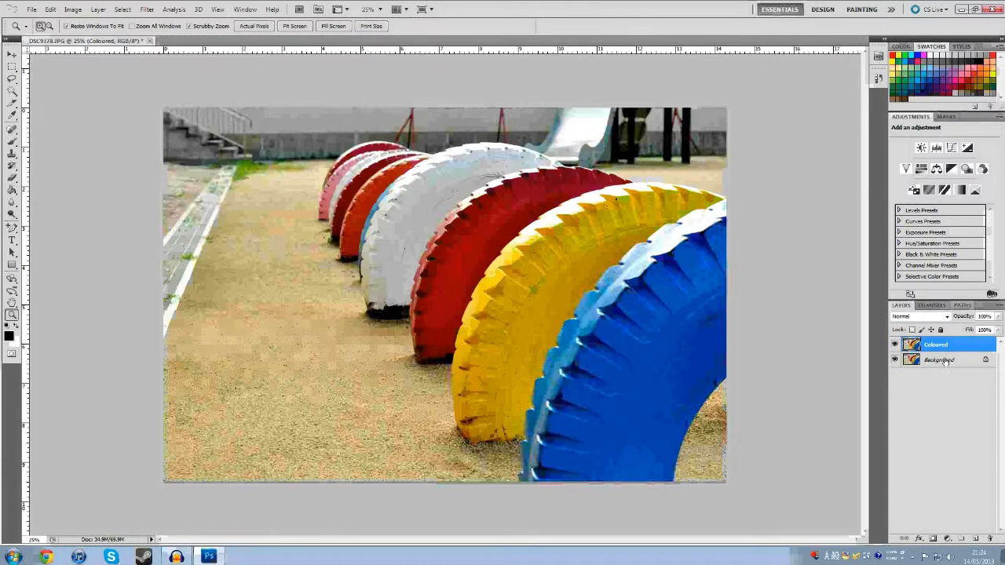
Add a Black & White adjustment layer with default settings directly above the Background layer
{"action": "left_click", "coordinate": [925, 362]}
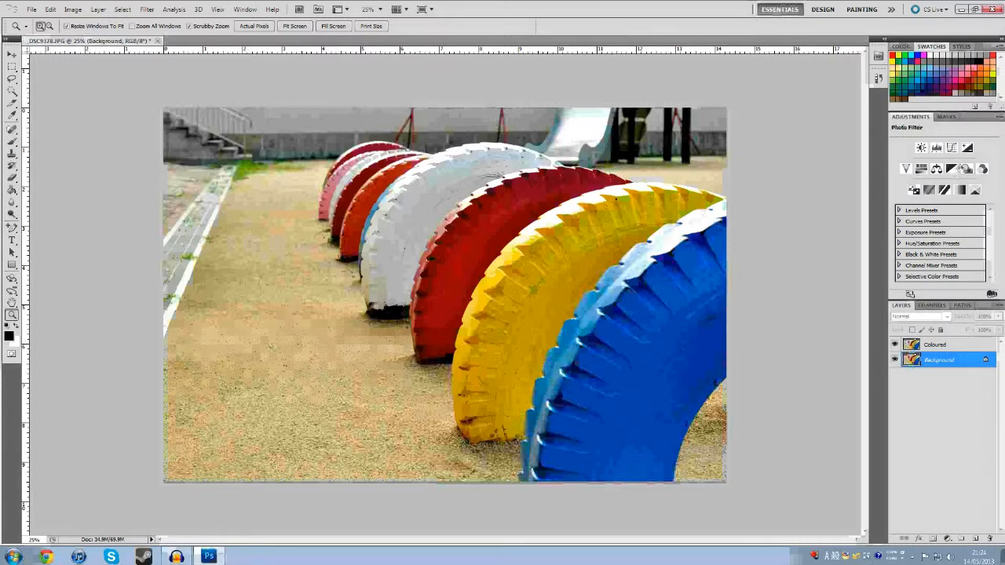
{"action": "left_click", "coordinate": [952, 169]}
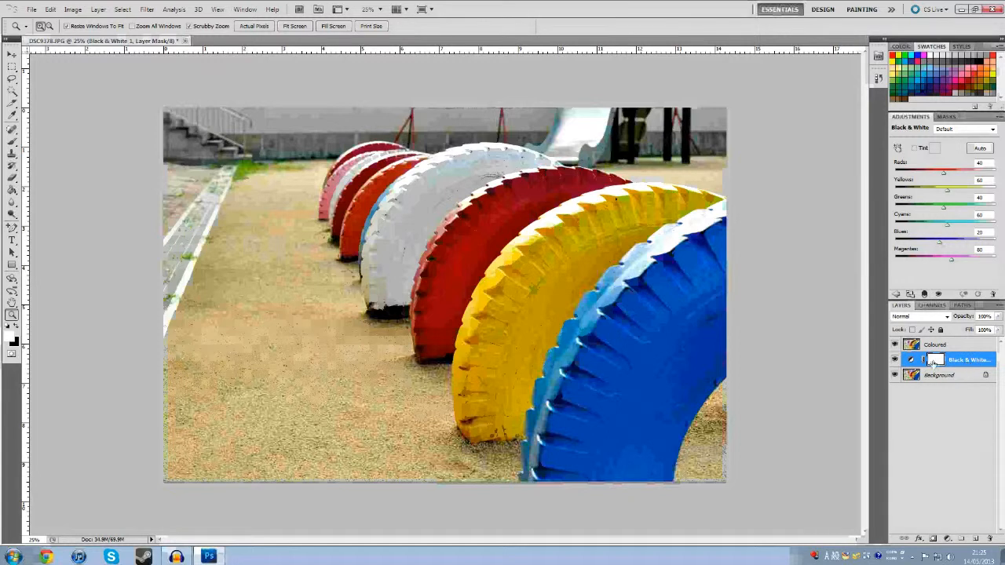
Toggle the visibility of the Coloured and Black & White 1 layers to compare the layers, ending with both shown
{"action": "left_click", "coordinate": [894, 346]}
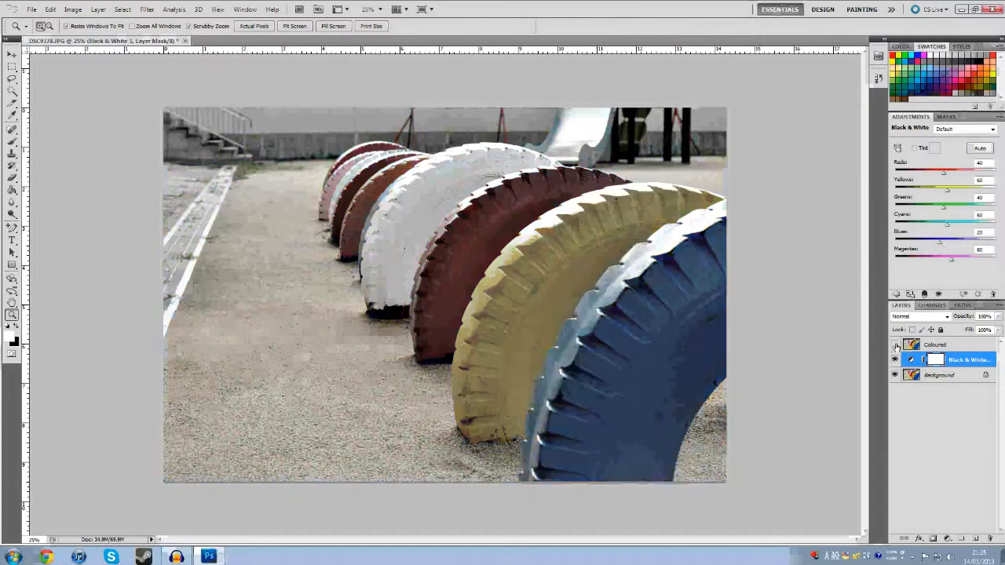
{"action": "left_click", "coordinate": [937, 446]}
{"action": "left_click", "coordinate": [964, 363]}
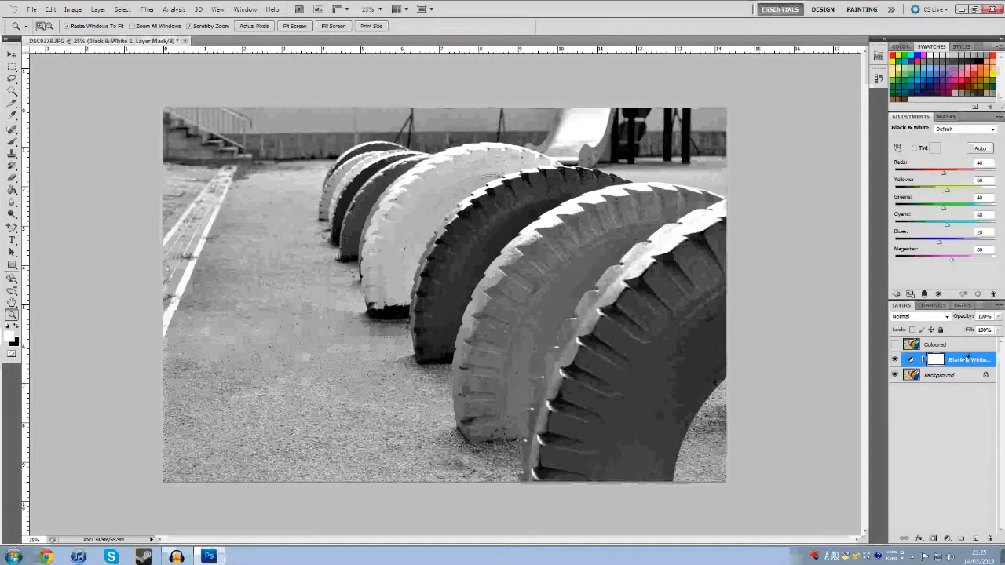
{"action": "left_click", "coordinate": [959, 379]}
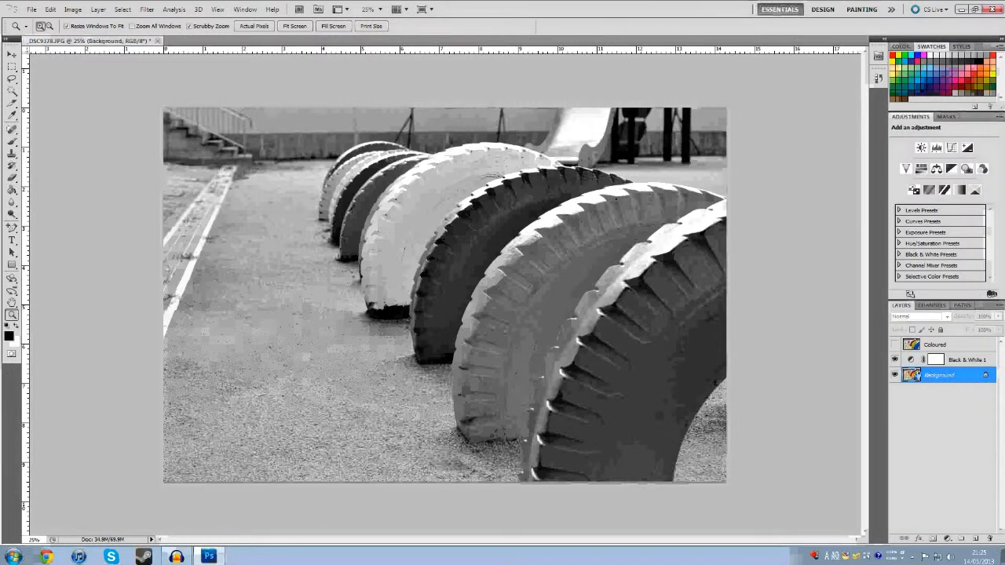
{"action": "left_click", "coordinate": [894, 360]}
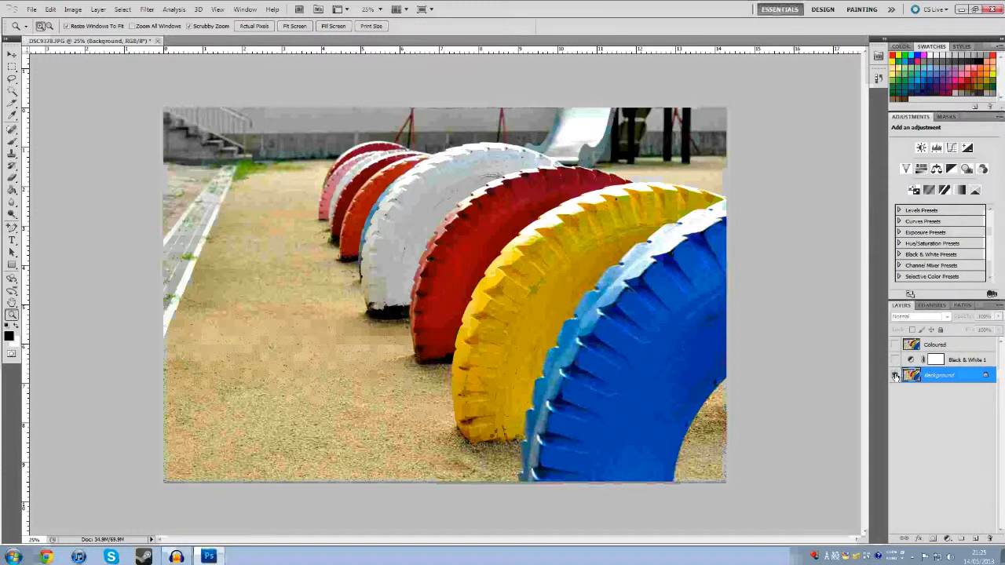
{"action": "left_click", "coordinate": [895, 360]}
{"action": "left_click", "coordinate": [895, 346]}
Try erasing freehand strokes across the ground and tyres on the Coloured layer with the Eraser Tool
{"action": "left_click", "coordinate": [949, 345]}
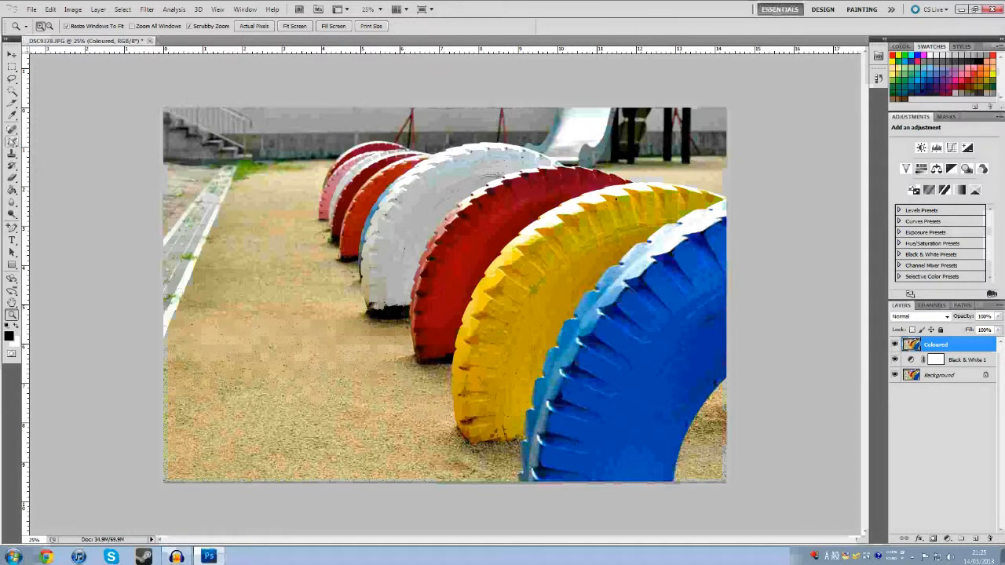
{"action": "left_click", "coordinate": [12, 178]}
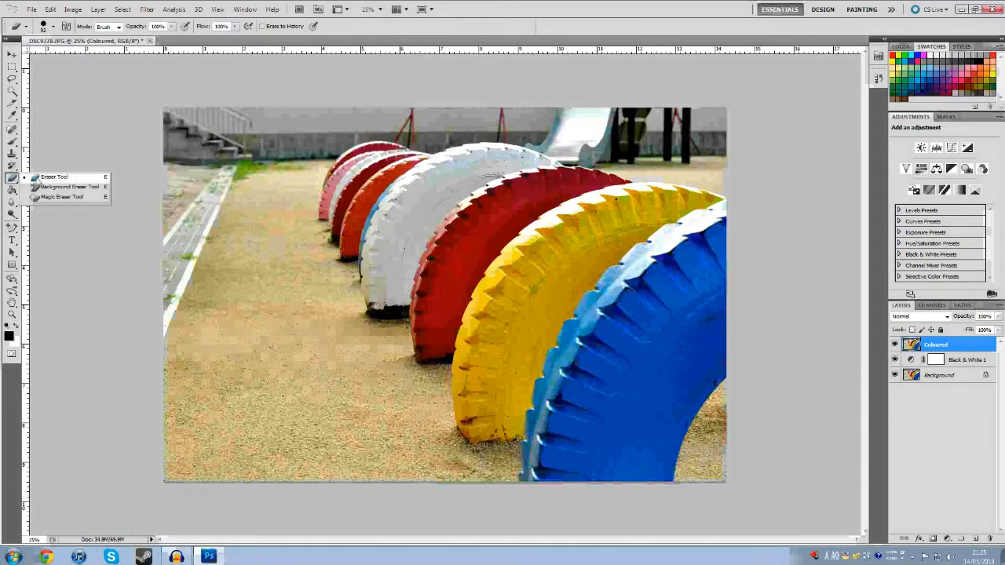
{"action": "left_click", "coordinate": [64, 181]}
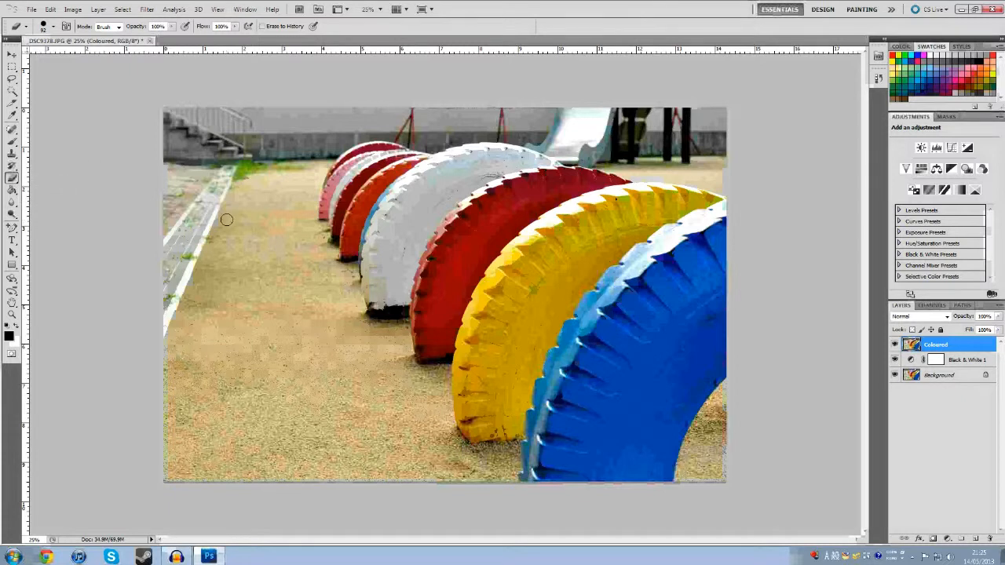
{"action": "mouse_move", "coordinate": [208, 185]}
{"action": "left_mouse_down"}
{"action": "mouse_move", "coordinate": [213, 397]}
{"action": "mouse_move", "coordinate": [270, 311]}
{"action": "mouse_move", "coordinate": [321, 379]}
{"action": "mouse_move", "coordinate": [323, 163]}
{"action": "left_mouse_up"}
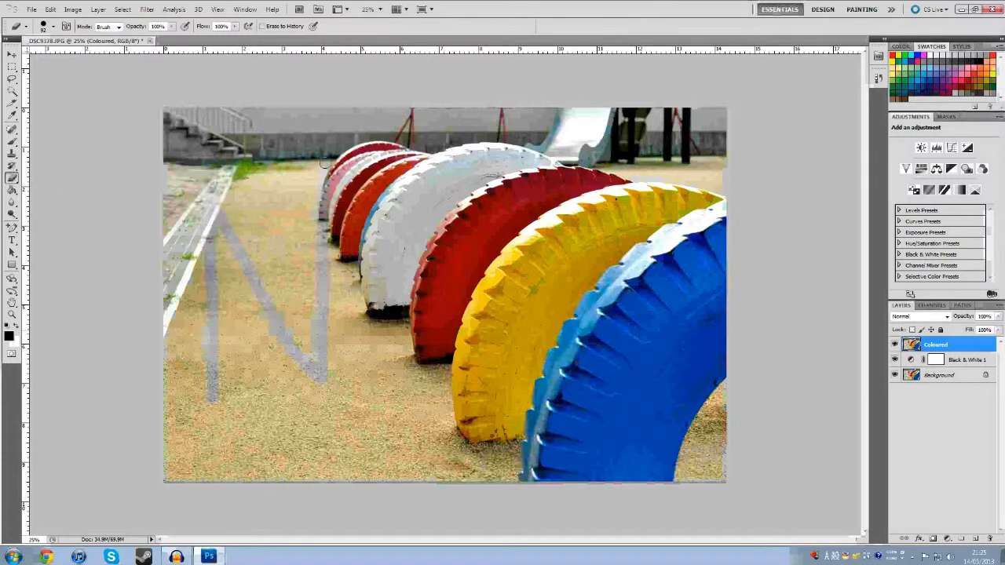
{"action": "left_click_drag", "start_coordinate": [443, 263], "coordinate": [449, 364]}
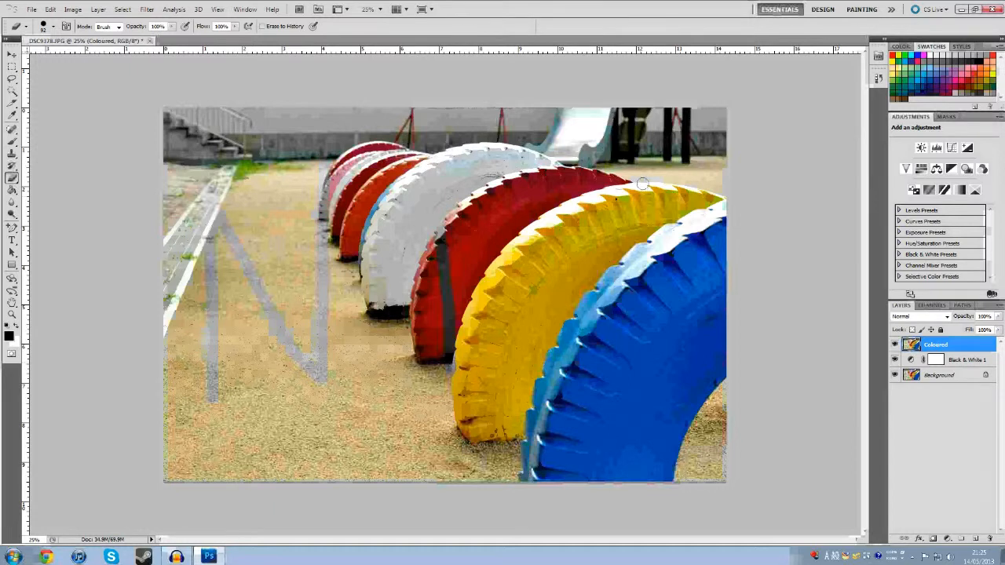
{"action": "left_click_drag", "start_coordinate": [642, 188], "coordinate": [689, 434]}
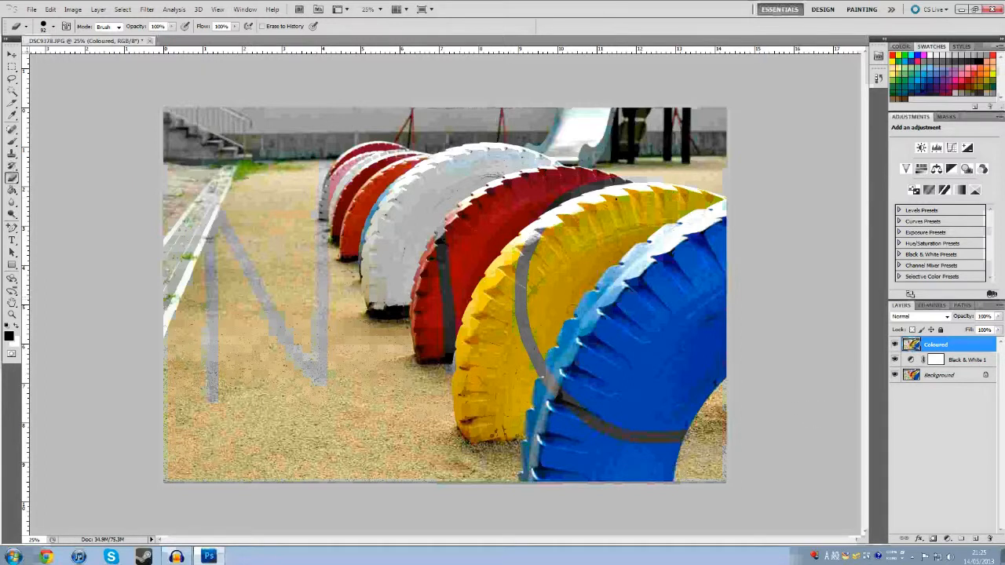
Undo the test eraser strokes on the Coloured layer
{"action": "key", "text": "ctrl+alt+z"}
{"action": "key", "text": "ctrl+alt+z"}
{"action": "key", "text": "ctrl+alt+z"}
{"action": "key", "text": "ctrl+alt+z"}
{"action": "key", "text": "ctrl+alt+z"}
{"action": "key", "text": "ctrl+alt+z"}
{"action": "key", "text": "ctrl+alt+z"}
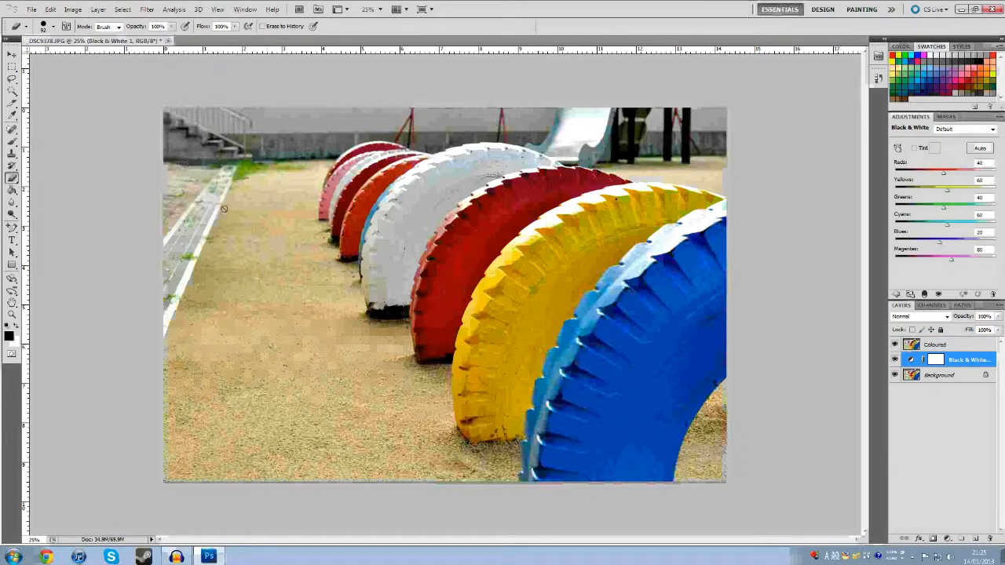
Erase the main sandy ground area and its far patch behind the tyres from the Coloured layer with the Magic Eraser Tool
{"action": "left_click", "coordinate": [12, 178]}
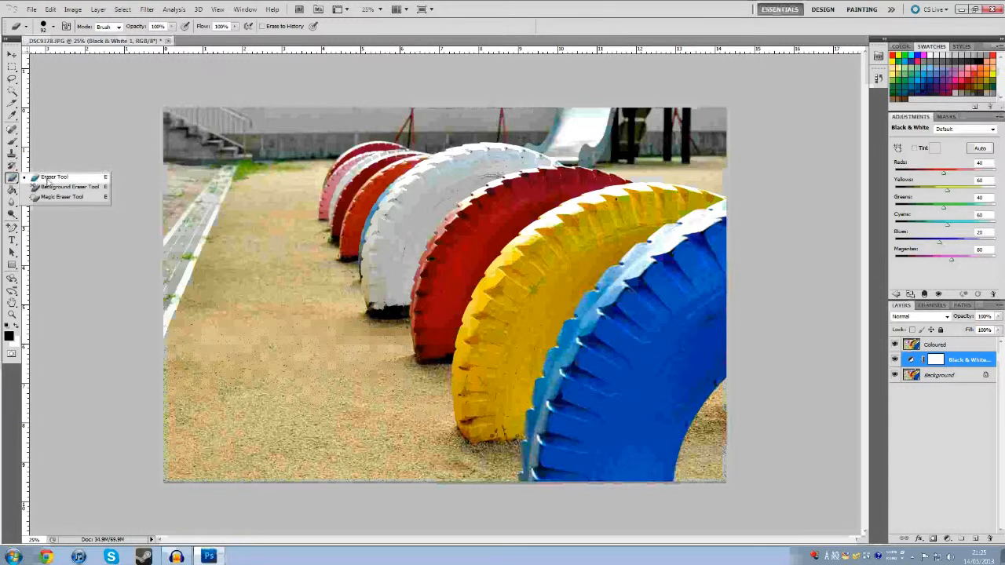
{"action": "left_click", "coordinate": [60, 198]}
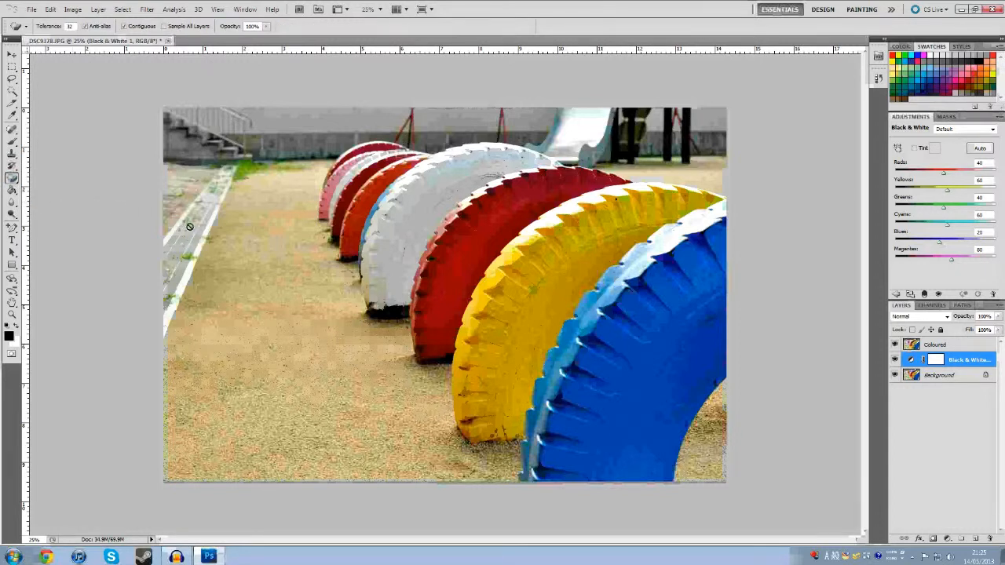
{"action": "left_click", "coordinate": [13, 180]}
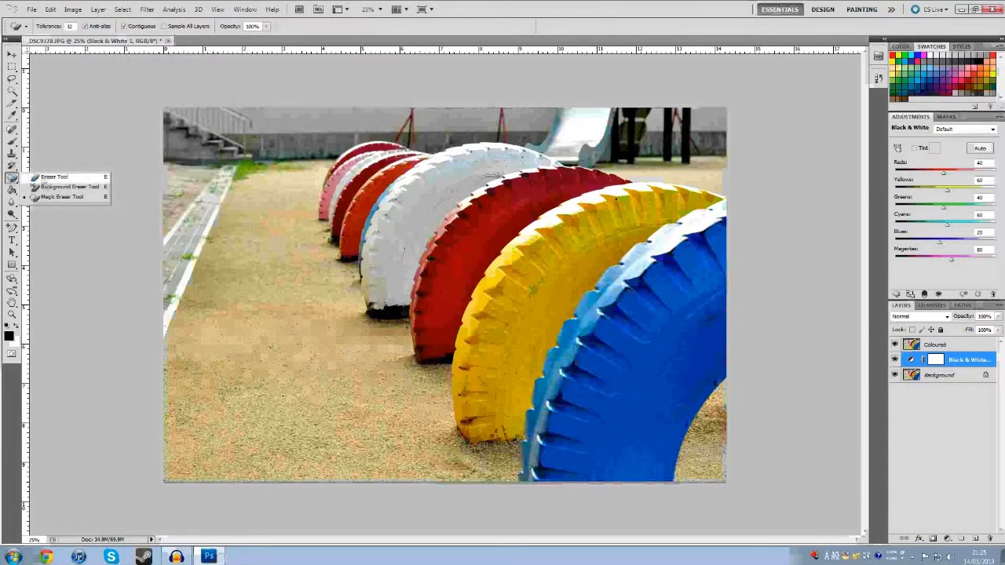
{"action": "left_click", "coordinate": [50, 200]}
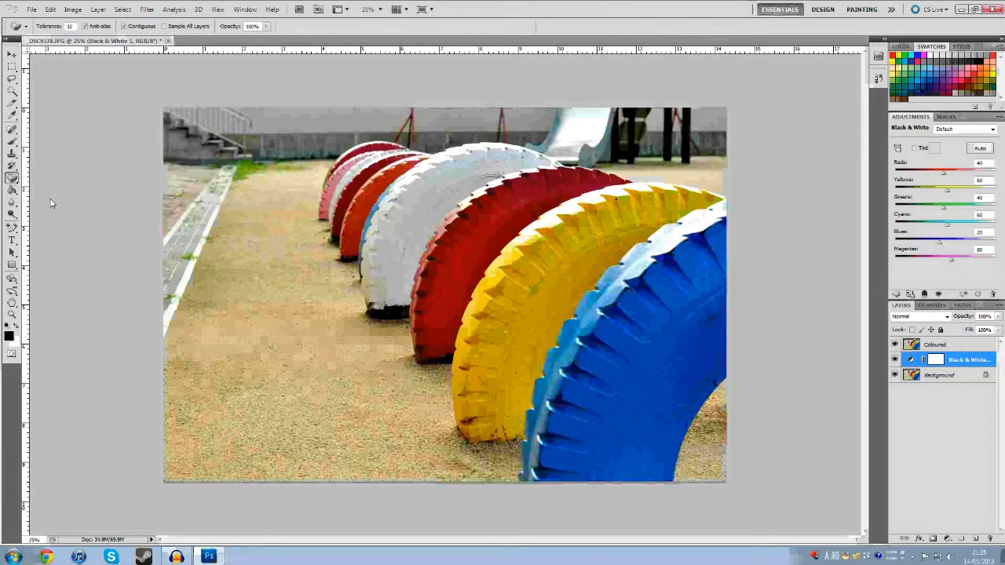
{"action": "left_click", "coordinate": [250, 320]}
{"action": "left_click", "coordinate": [508, 210]}
{"action": "left_click", "coordinate": [950, 345]}
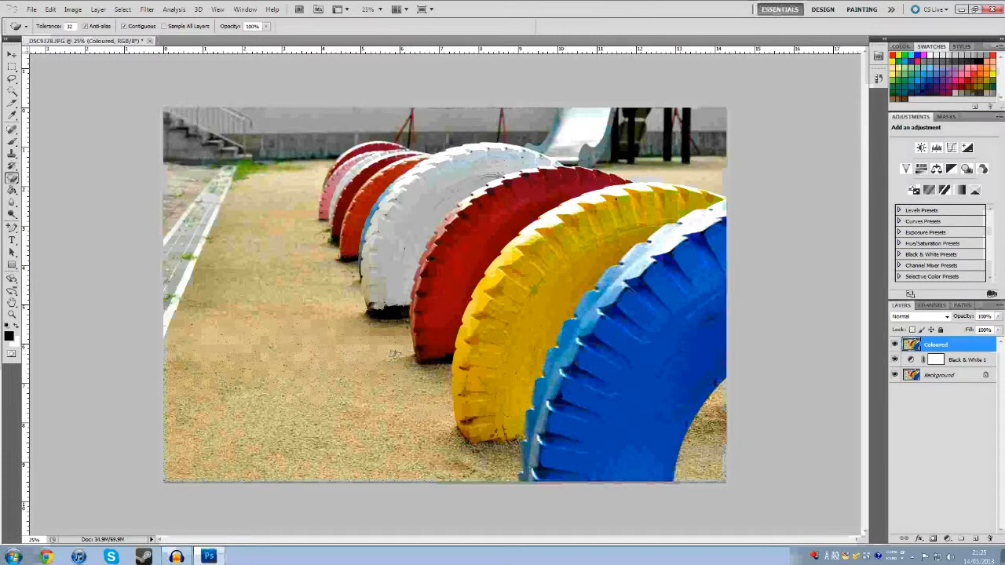
{"action": "left_click", "coordinate": [275, 336]}
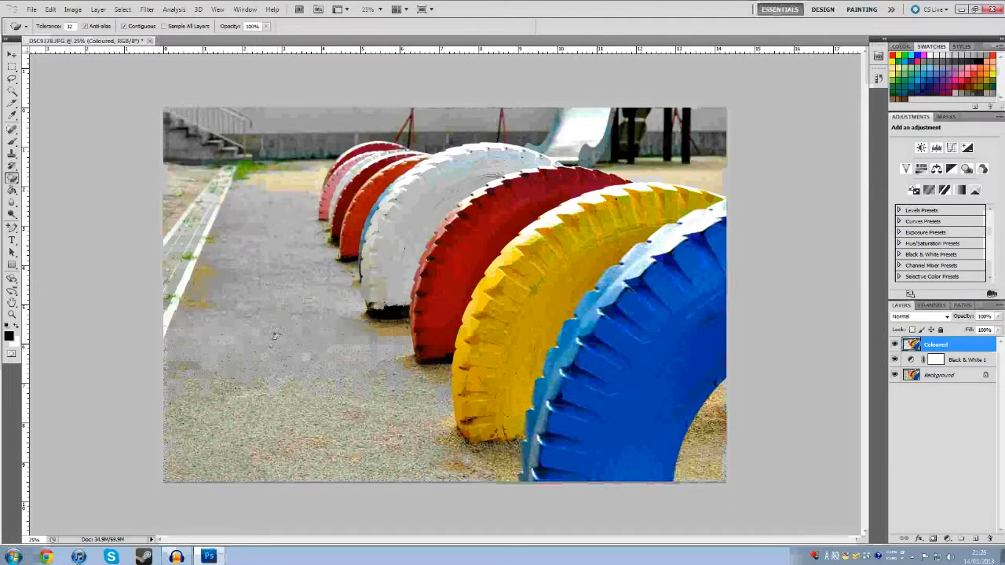
{"action": "left_click", "coordinate": [299, 181]}
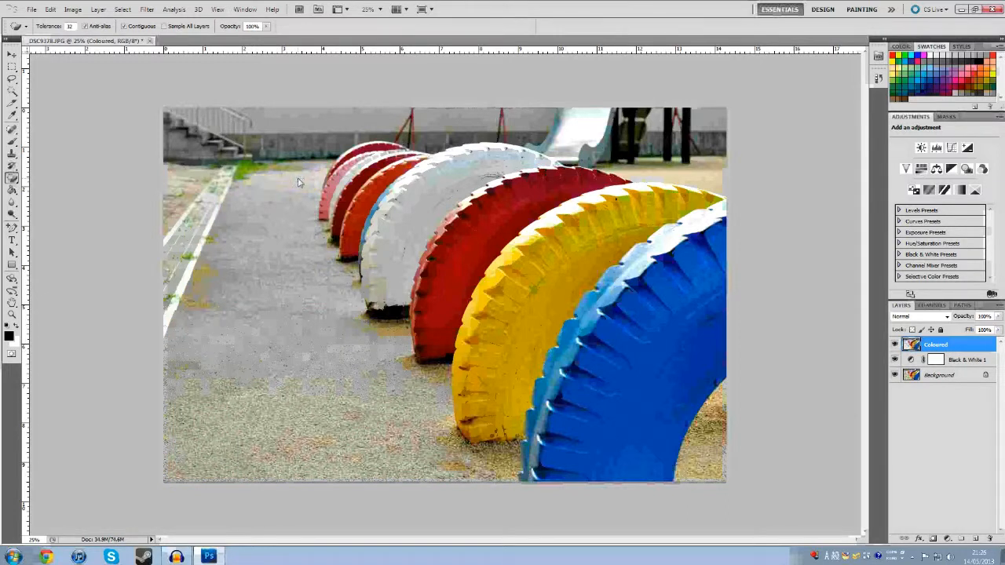
Erase the remaining coloured patches in the foreground gravel of the Coloured layer with the Magic Eraser Tool
{"action": "left_click", "coordinate": [12, 314]}
{"action": "left_click", "coordinate": [306, 423]}
{"action": "left_click", "coordinate": [306, 433]}
{"action": "scroll", "coordinate": [550, 306], "scroll_direction": "up", "scroll_amount": 6}
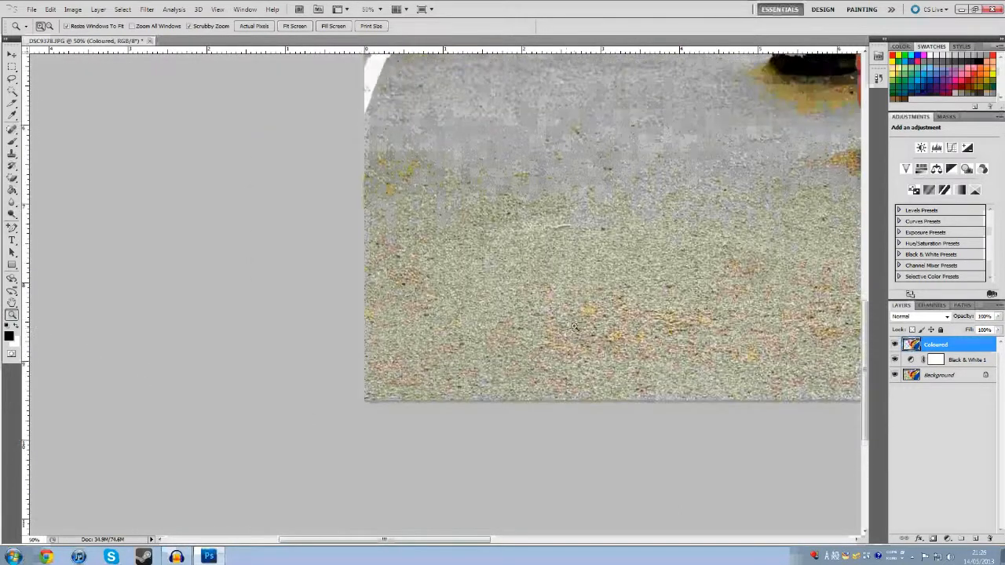
{"action": "left_click", "coordinate": [13, 179]}
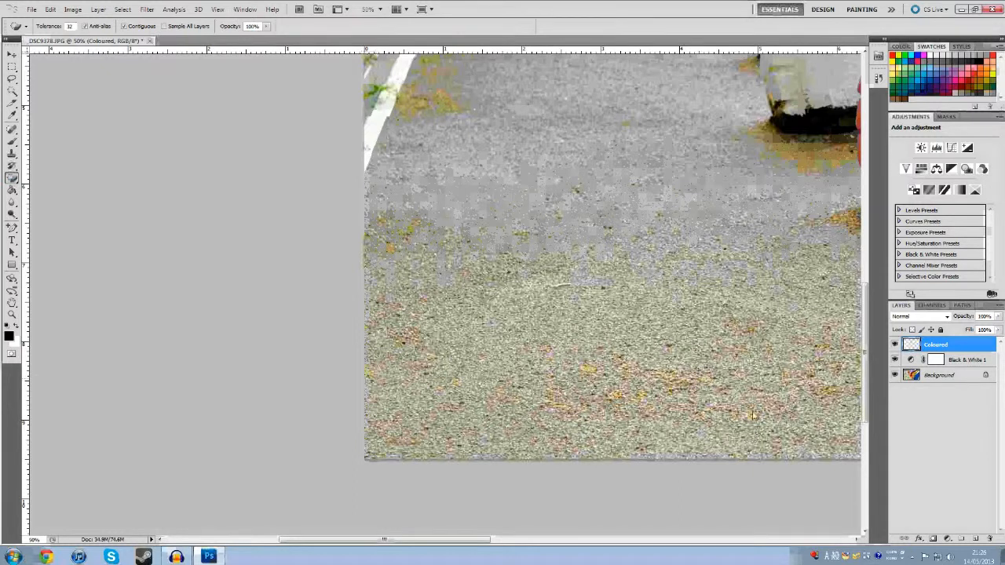
{"action": "left_click", "coordinate": [592, 373]}
{"action": "left_click", "coordinate": [533, 379]}
{"action": "left_click", "coordinate": [430, 352]}
Erase the coloured gravel around the base of the yellow tyre and towards the blue tyre from the Coloured layer
{"action": "left_click_drag", "start_coordinate": [424, 542], "coordinate": [496, 546]}
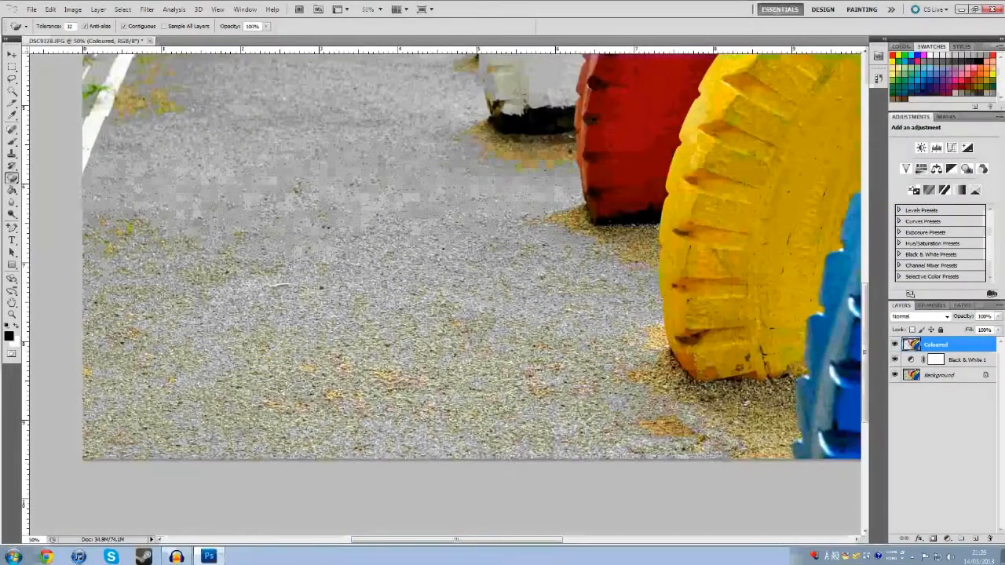
{"action": "left_click", "coordinate": [722, 407]}
{"action": "left_click", "coordinate": [661, 391]}
{"action": "left_click", "coordinate": [658, 426]}
{"action": "left_click", "coordinate": [690, 433]}
{"action": "left_click", "coordinate": [754, 440]}
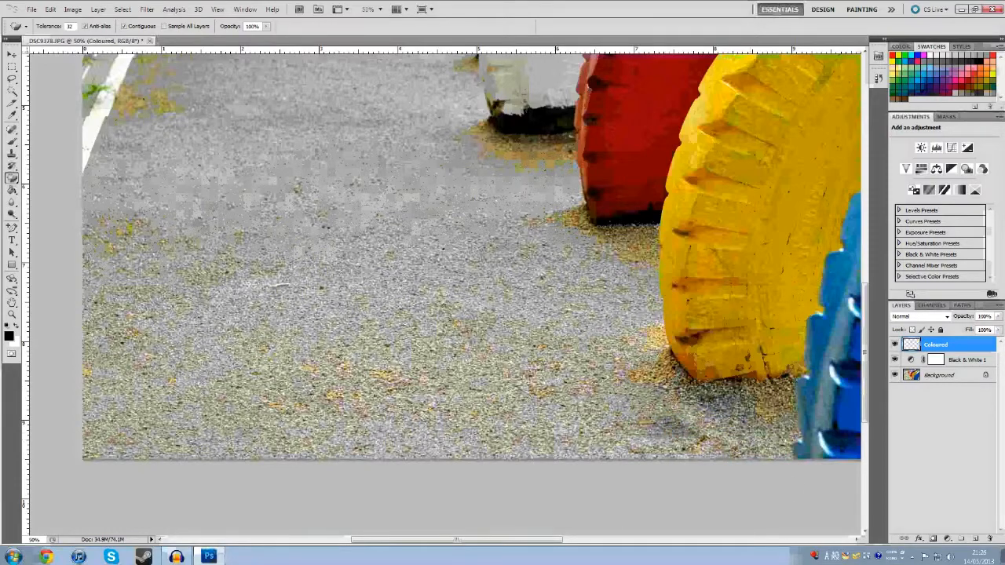
Return to the desktop and view the example photo _DSC3900.JPG again, putting the viewer away when done
{"action": "left_click", "coordinate": [1002, 557]}
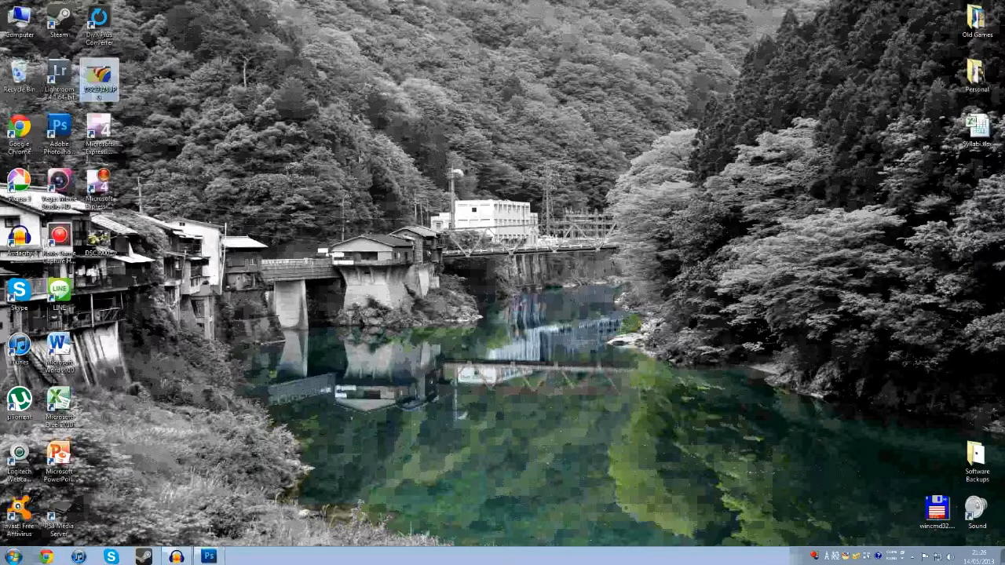
{"action": "double_click", "coordinate": [99, 239]}
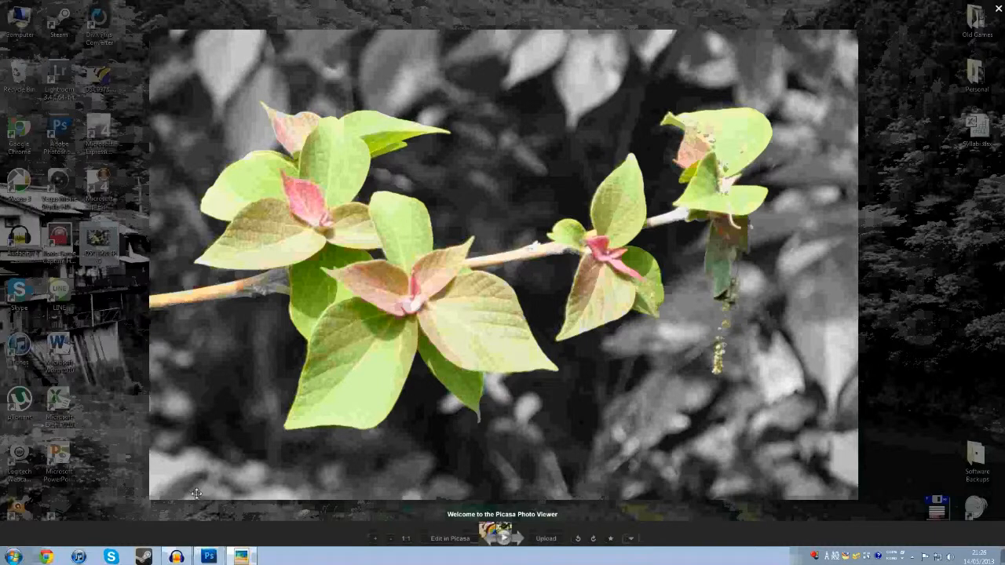
{"action": "left_click", "coordinate": [234, 557]}
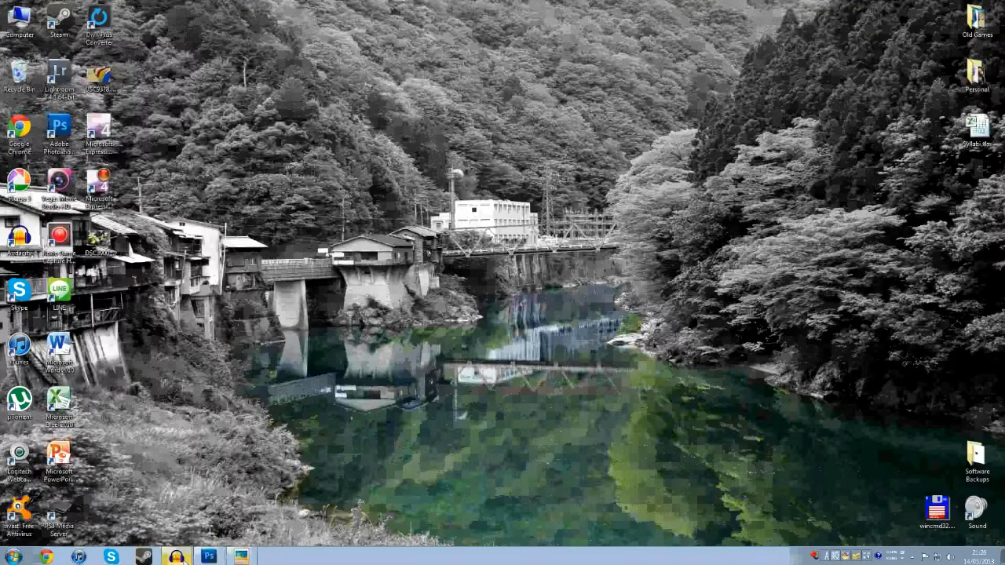
Switch back to Photoshop, lasso loosely around the tyres and clear everything outside them from the Coloured layer
{"action": "left_click", "coordinate": [208, 557]}
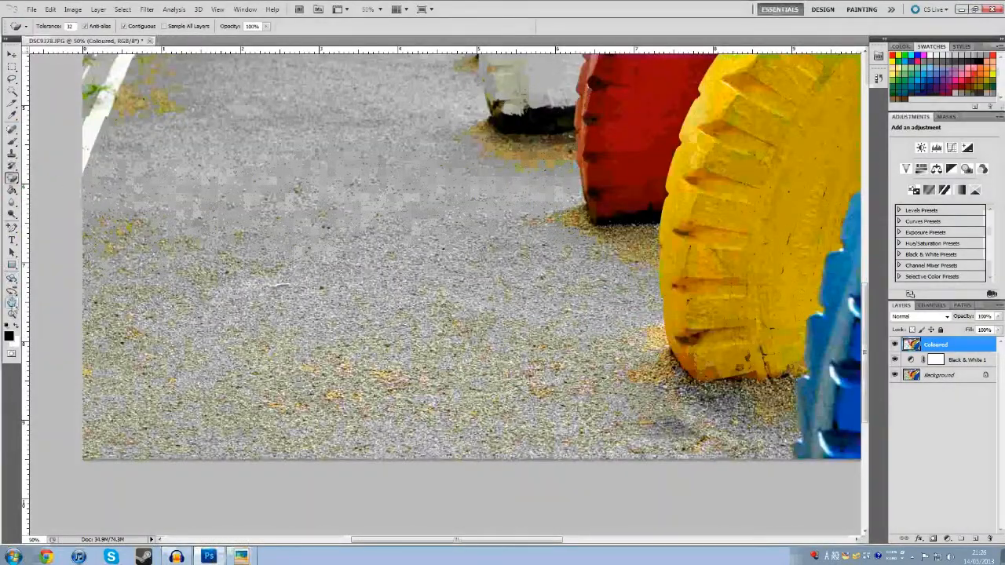
{"action": "left_click", "coordinate": [12, 315]}
{"action": "right_click", "coordinate": [247, 268]}
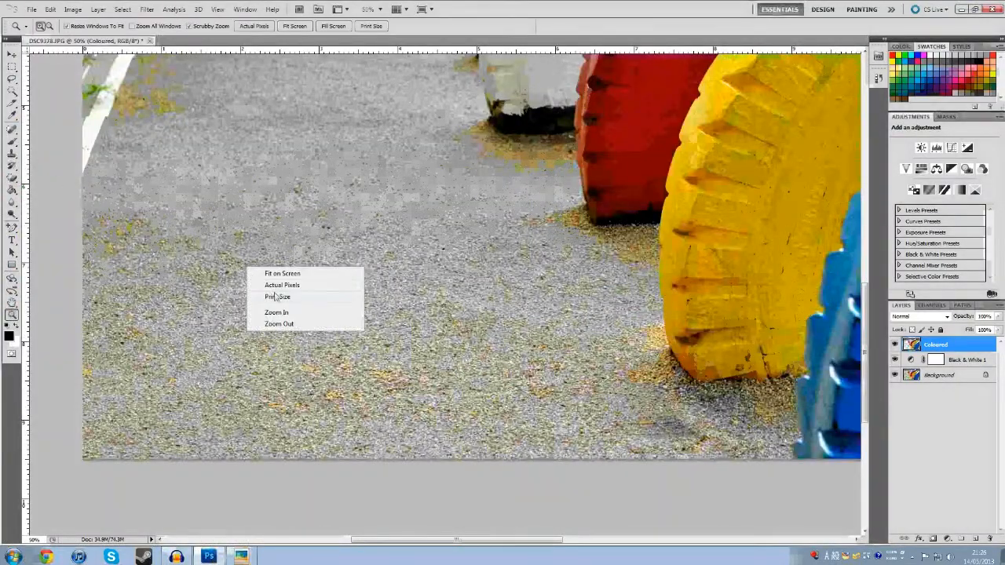
{"action": "left_click", "coordinate": [279, 273]}
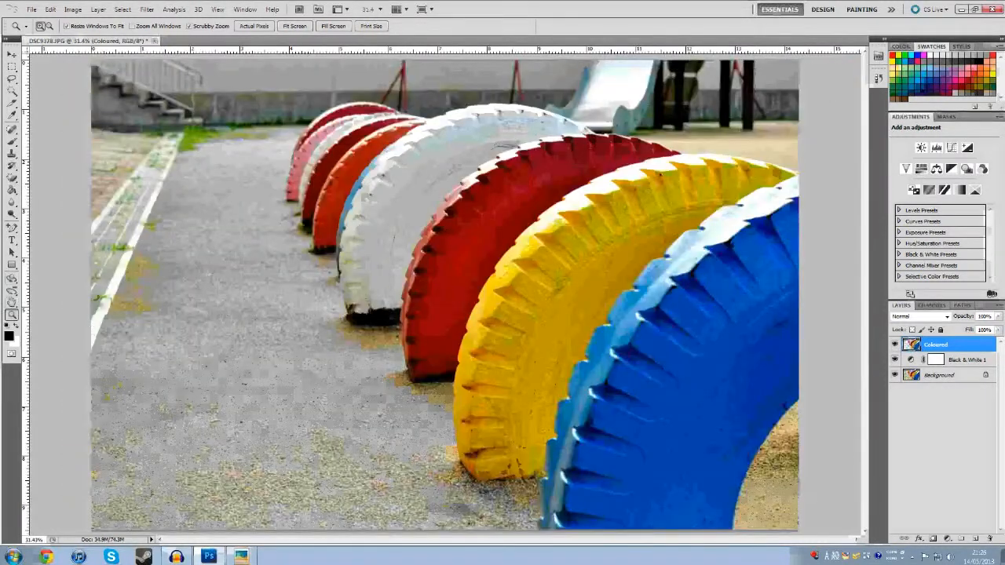
{"action": "left_click", "coordinate": [12, 79]}
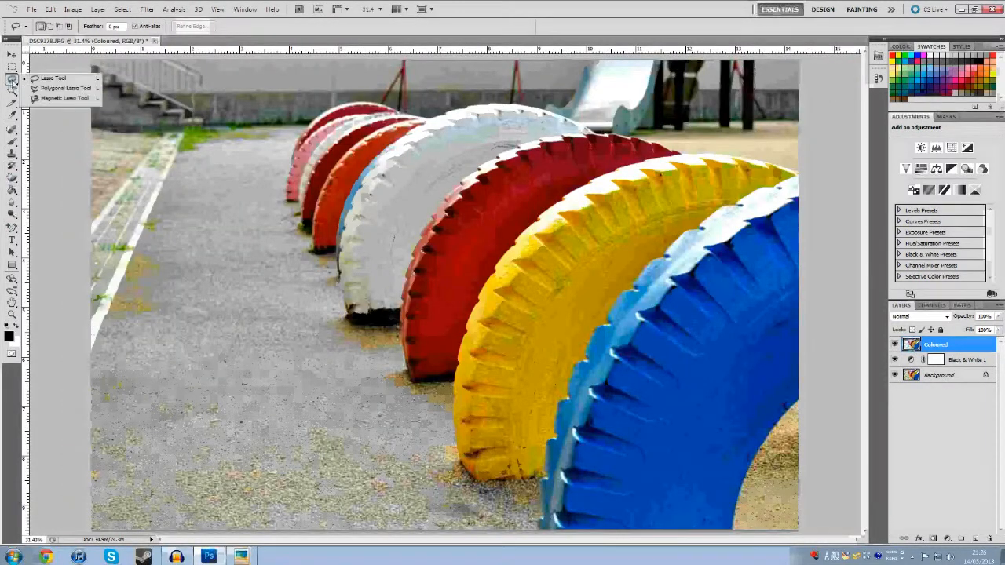
{"action": "left_click", "coordinate": [45, 81]}
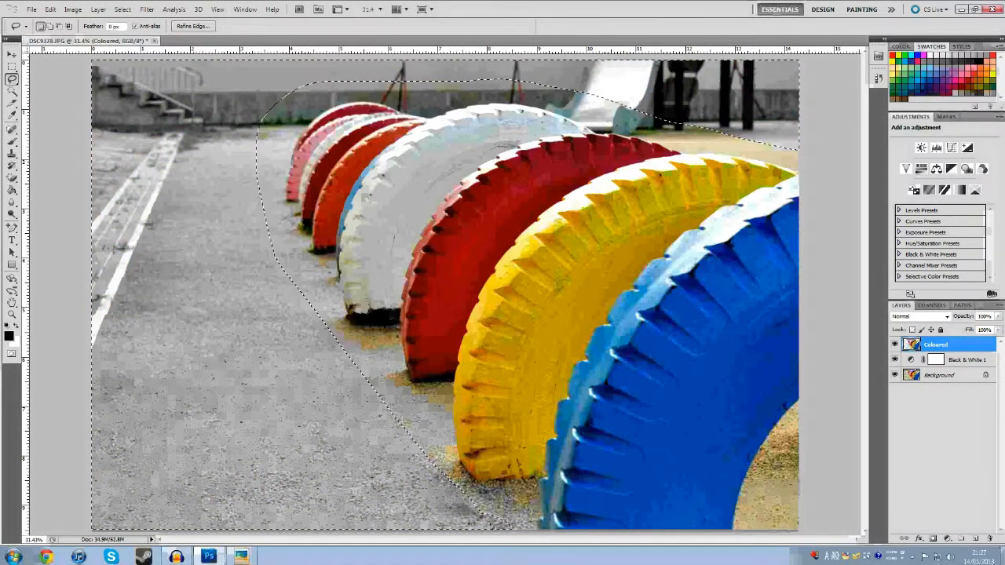
Switch to the Eraser Tool and set its brush size to 100 px for the gravel inside the blue tyre's opening
{"action": "left_click", "coordinate": [14, 179]}
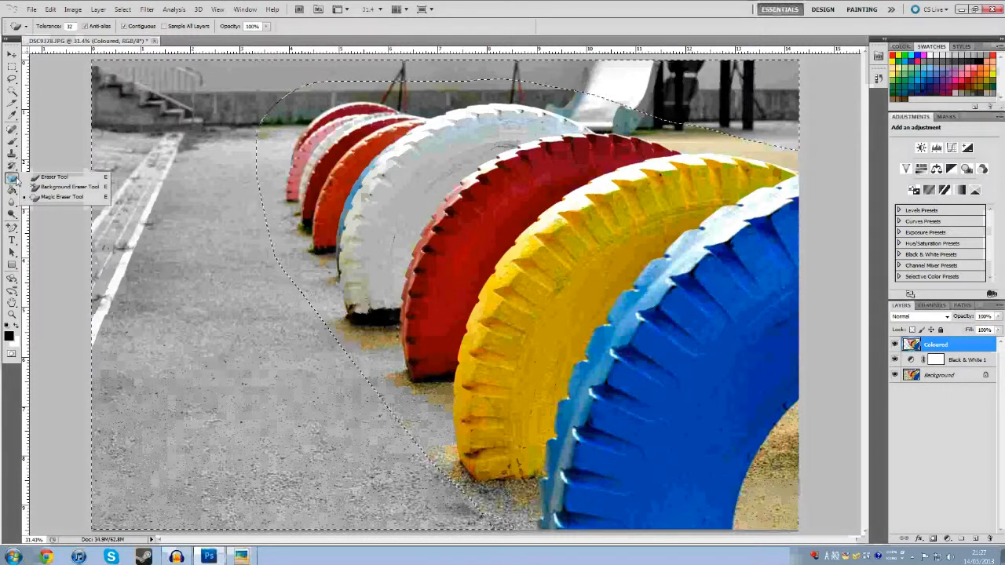
{"action": "left_click", "coordinate": [52, 177]}
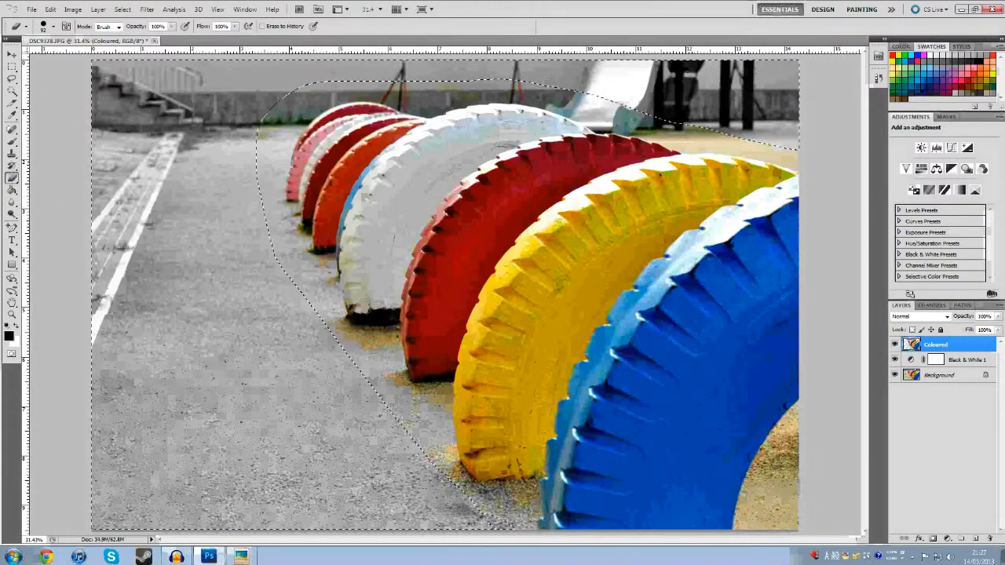
{"action": "left_click", "coordinate": [12, 315]}
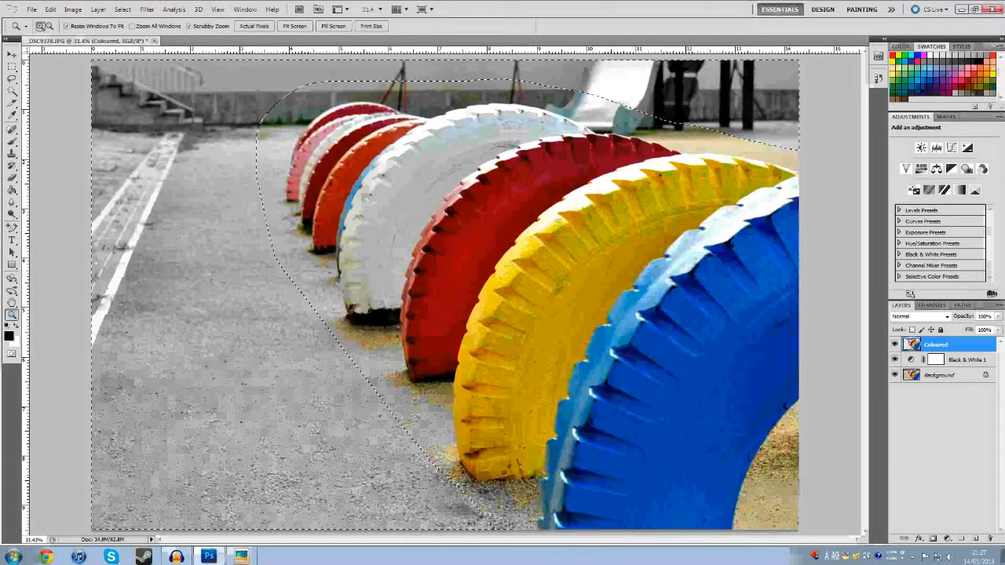
{"action": "left_click", "coordinate": [758, 487]}
{"action": "left_click", "coordinate": [462, 256]}
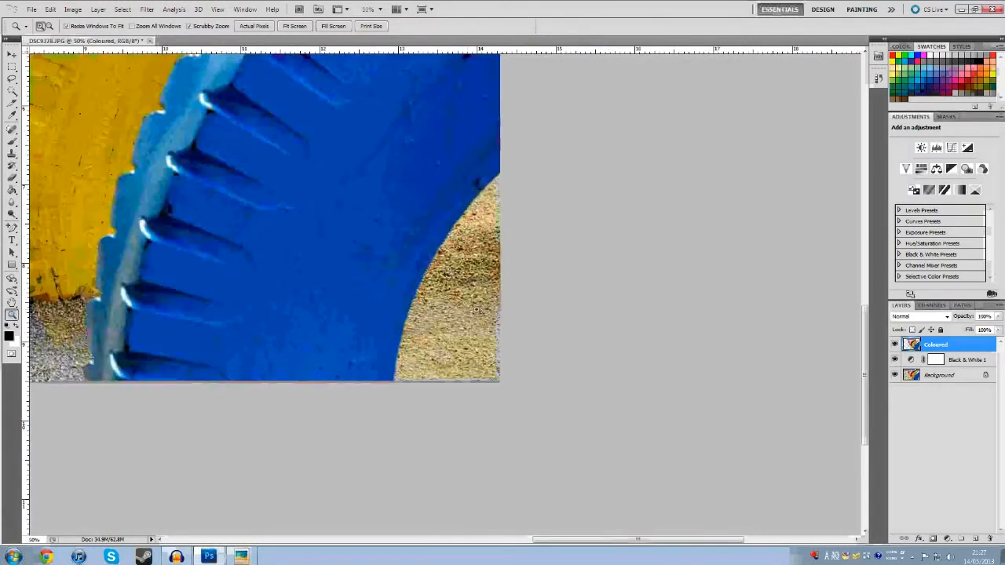
{"action": "left_click", "coordinate": [467, 279]}
{"action": "left_click", "coordinate": [472, 282]}
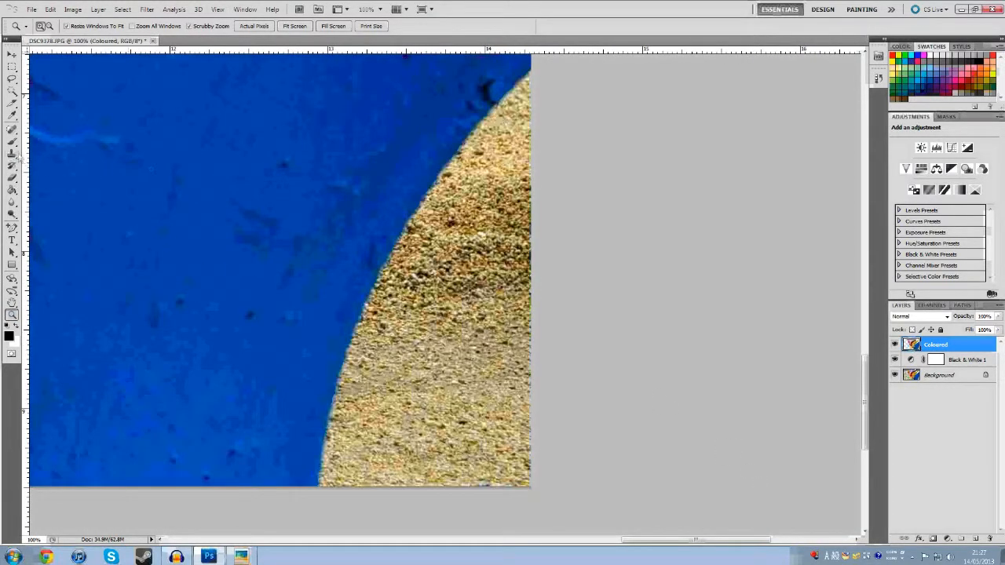
{"action": "left_click", "coordinate": [12, 180]}
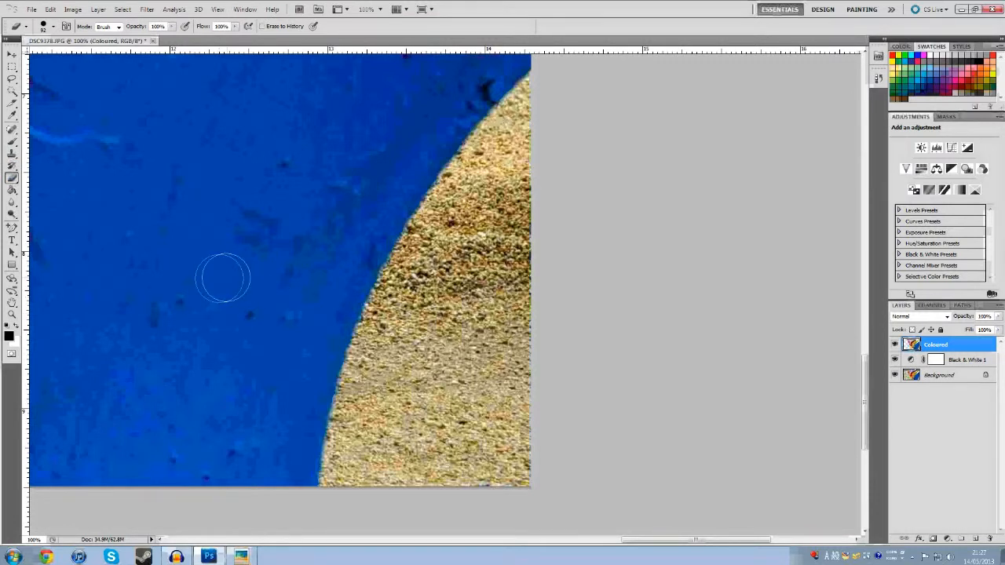
{"action": "right_click", "coordinate": [201, 292]}
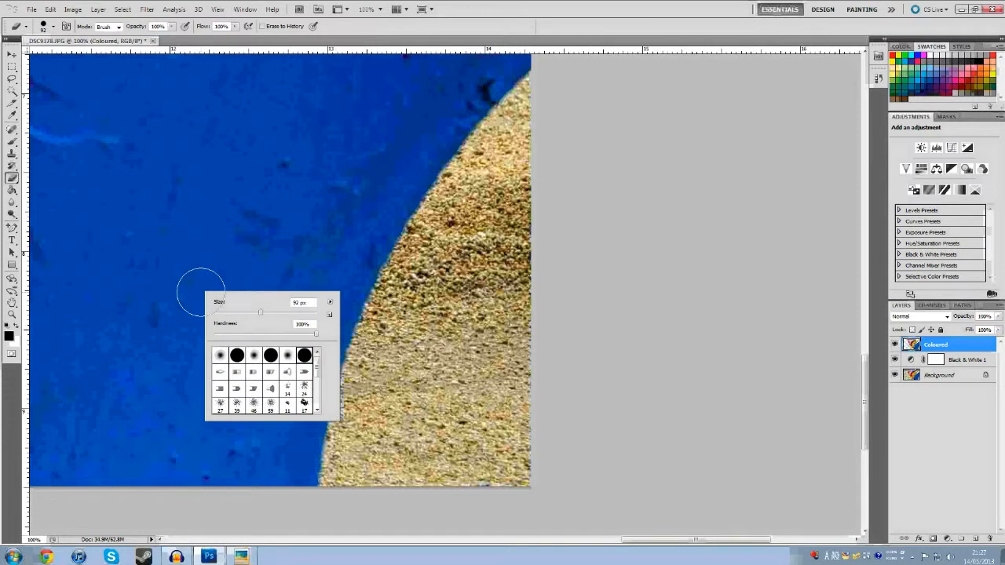
{"action": "left_click_drag", "start_coordinate": [275, 316], "coordinate": [285, 314]}
Try to erase the gravel inside the blue tyre's opening, switching between the Eraser, Magic Eraser and Background Eraser tools
{"action": "left_click", "coordinate": [450, 343]}
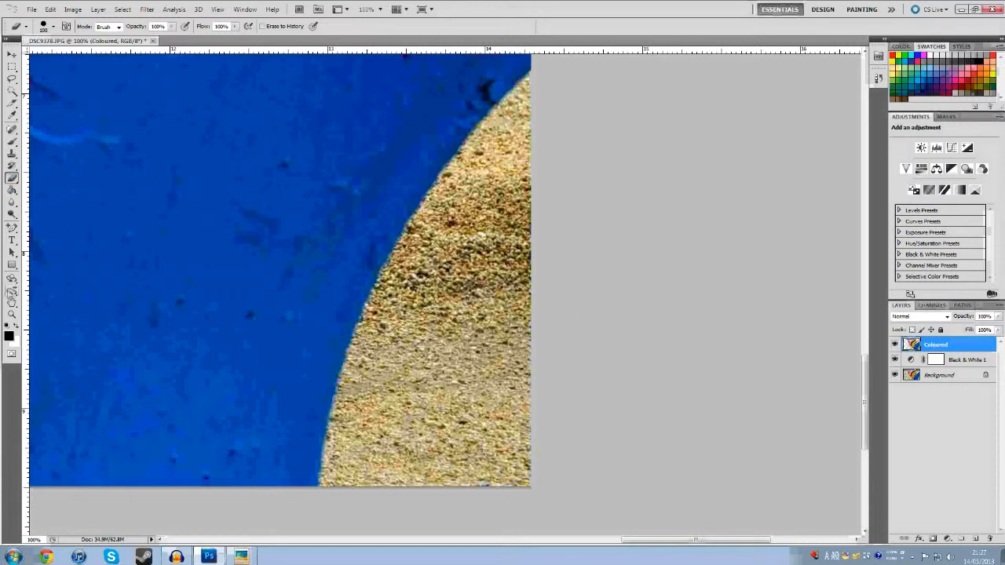
{"action": "right_click", "coordinate": [461, 363]}
{"action": "left_click", "coordinate": [457, 306]}
{"action": "left_click", "coordinate": [13, 180]}
{"action": "left_click", "coordinate": [72, 194]}
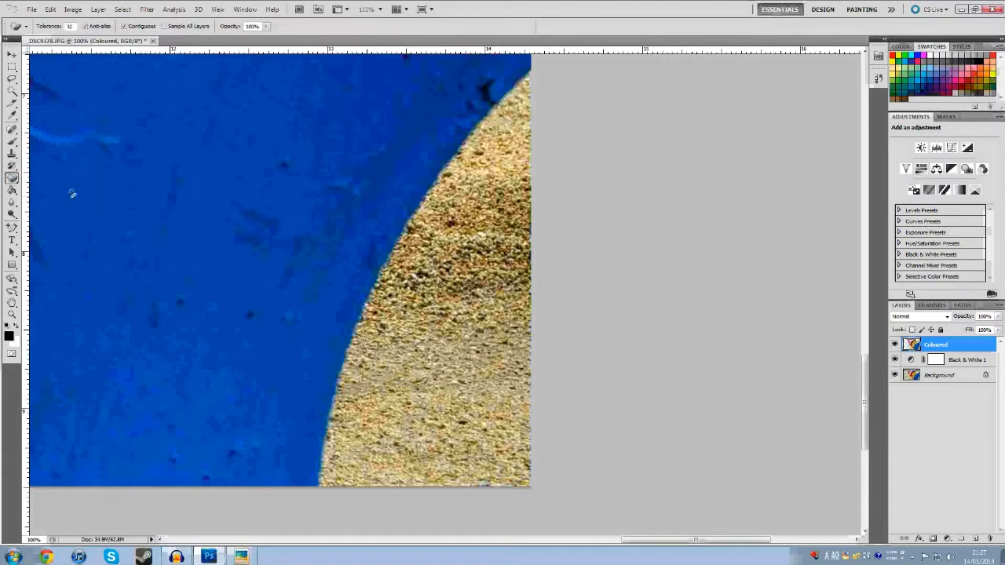
{"action": "left_click", "coordinate": [12, 180]}
{"action": "left_click", "coordinate": [59, 173]}
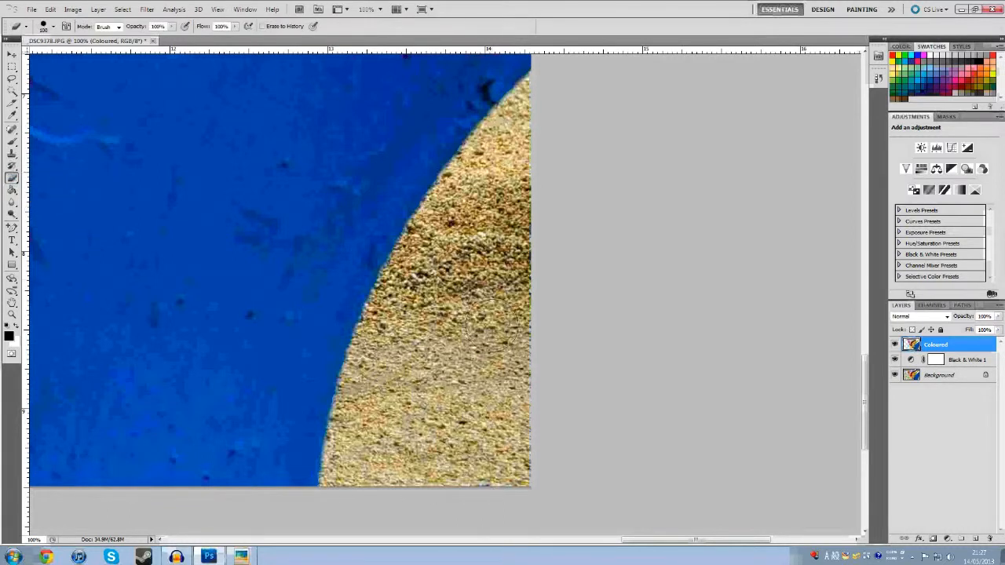
{"action": "right_click", "coordinate": [454, 341]}
{"action": "left_click", "coordinate": [12, 179]}
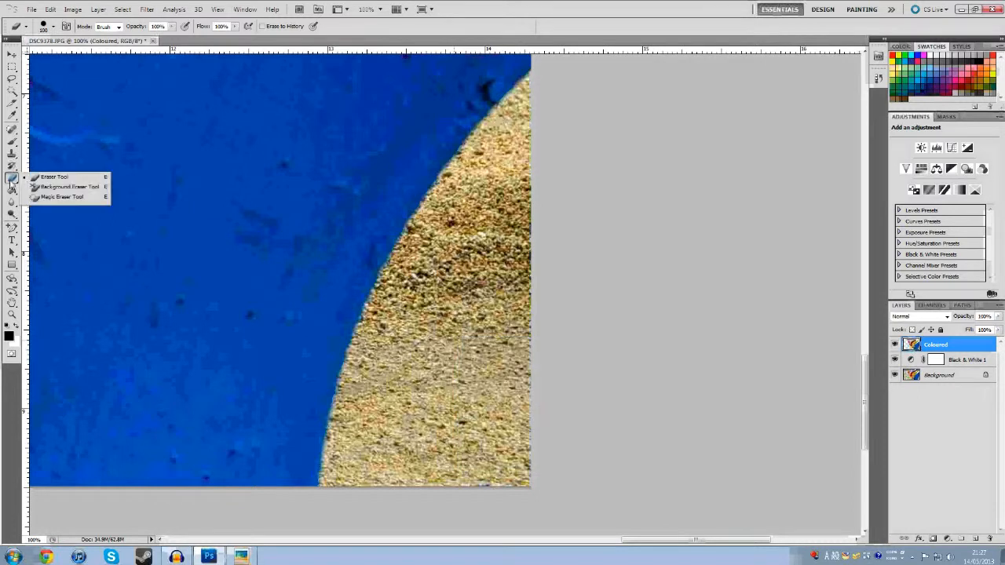
{"action": "left_click", "coordinate": [70, 183]}
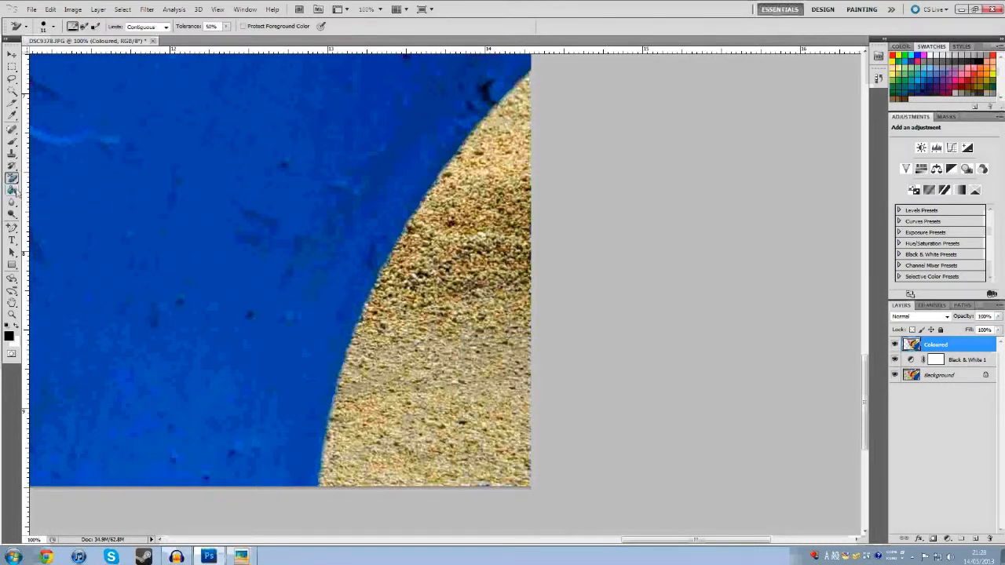
{"action": "left_click", "coordinate": [13, 180]}
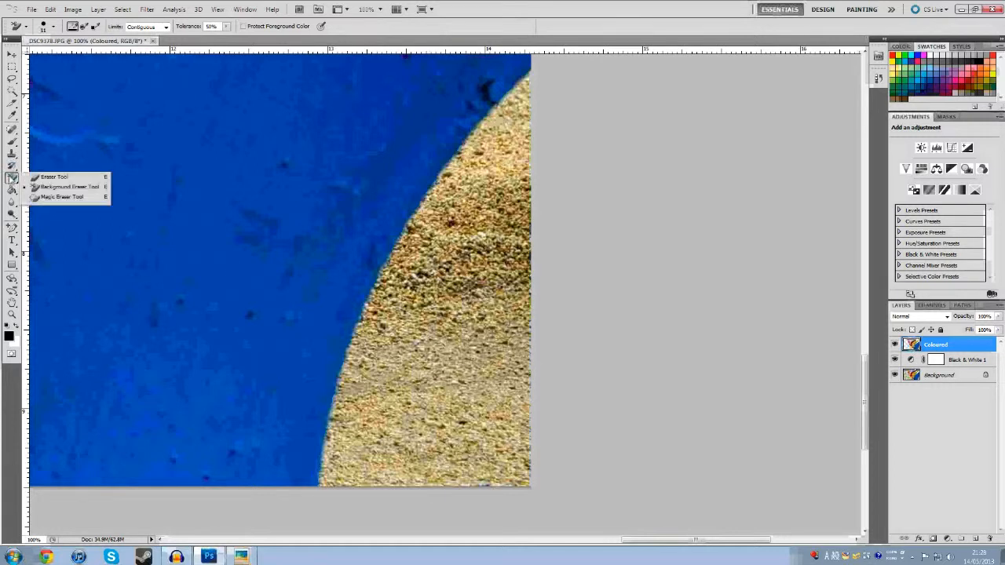
{"action": "left_click", "coordinate": [59, 173]}
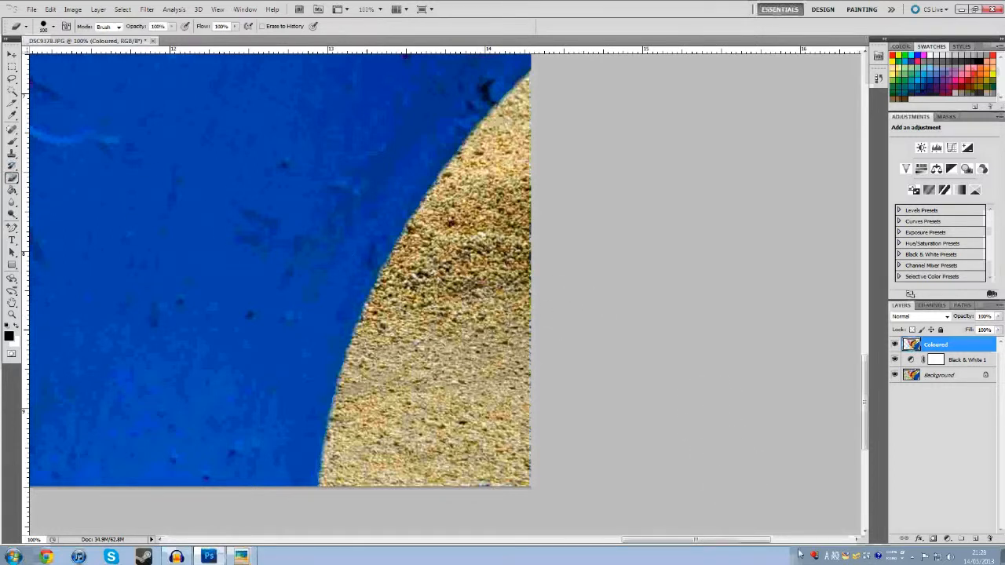
Deselect the current selection and erase most of the coloured gravel inside the blue tyre's opening with the Eraser Tool
{"action": "left_click", "coordinate": [12, 80]}
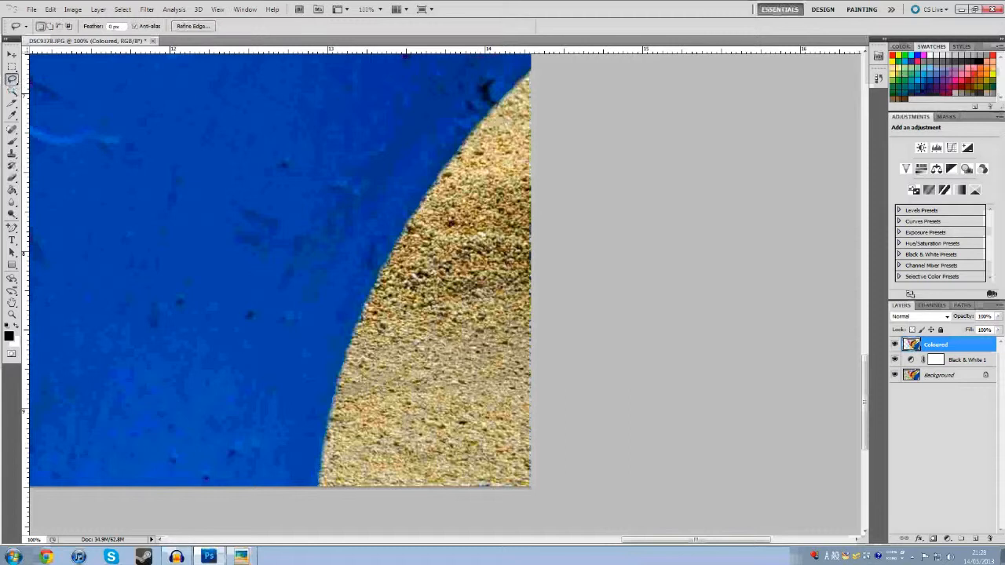
{"action": "right_click", "coordinate": [433, 311]}
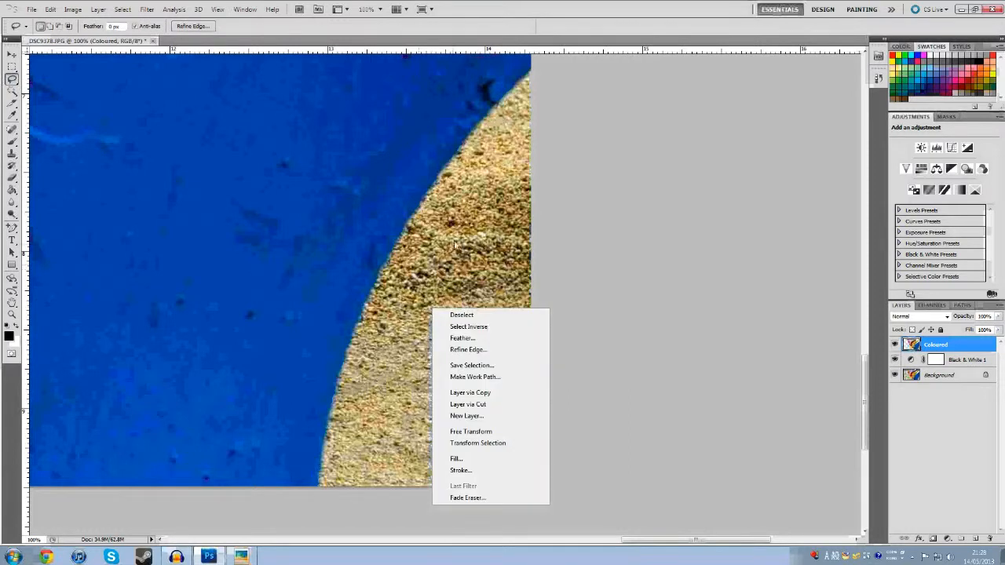
{"action": "left_click", "coordinate": [470, 314]}
{"action": "left_click", "coordinate": [13, 180]}
{"action": "right_click", "coordinate": [14, 183]}
{"action": "left_click", "coordinate": [50, 177]}
{"action": "mouse_move", "coordinate": [450, 291]}
{"action": "left_mouse_down"}
{"action": "mouse_move", "coordinate": [480, 329]}
{"action": "mouse_move", "coordinate": [494, 380]}
{"action": "mouse_move", "coordinate": [511, 456]}
{"action": "mouse_move", "coordinate": [494, 475]}
{"action": "mouse_move", "coordinate": [433, 468]}
{"action": "mouse_move", "coordinate": [521, 466]}
{"action": "mouse_move", "coordinate": [530, 353]}
{"action": "mouse_move", "coordinate": [502, 303]}
{"action": "mouse_move", "coordinate": [508, 240]}
{"action": "mouse_move", "coordinate": [534, 332]}
{"action": "mouse_move", "coordinate": [516, 162]}
{"action": "mouse_move", "coordinate": [520, 113]}
{"action": "mouse_move", "coordinate": [536, 113]}
{"action": "mouse_move", "coordinate": [479, 181]}
{"action": "mouse_move", "coordinate": [432, 330]}
{"action": "mouse_move", "coordinate": [428, 459]}
{"action": "mouse_move", "coordinate": [359, 486]}
{"action": "mouse_move", "coordinate": [383, 364]}
{"action": "mouse_move", "coordinate": [436, 235]}
{"action": "mouse_move", "coordinate": [531, 134]}
{"action": "mouse_move", "coordinate": [518, 98]}
{"action": "left_mouse_up"}
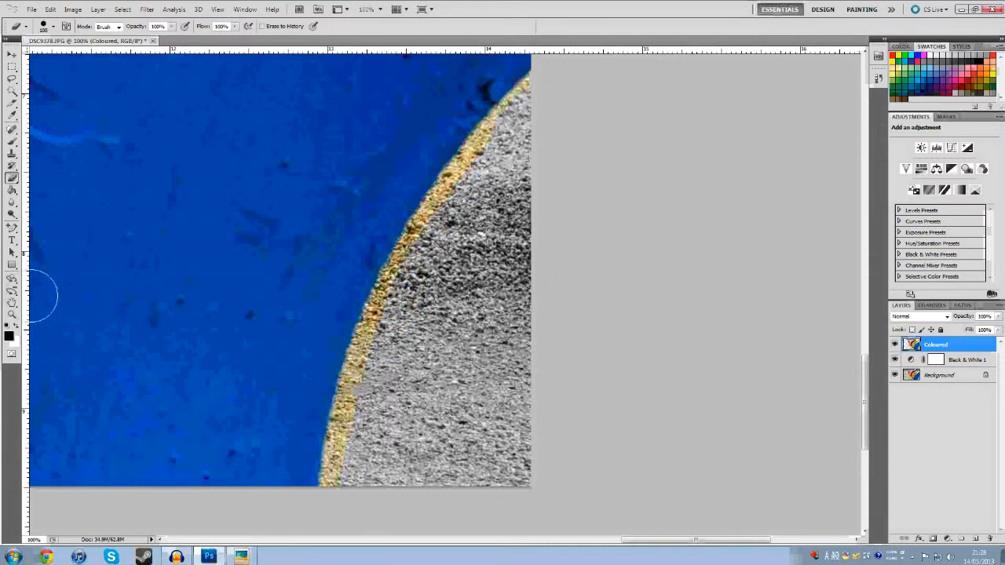
Erase the lowest part of the sandy strip along the blue tyre's inner edge, undoing the stroke that cuts into the tyre
{"action": "left_click", "coordinate": [11, 314]}
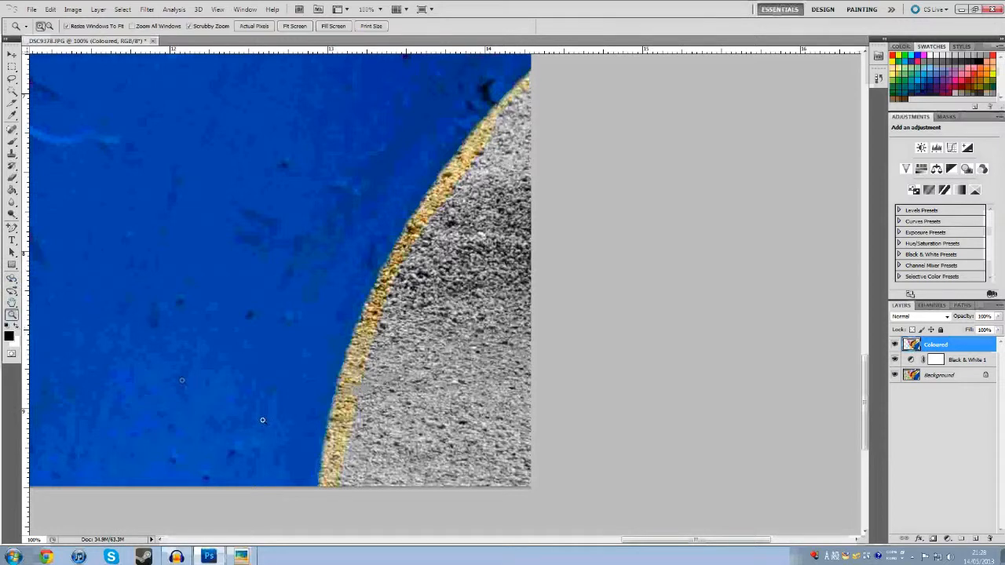
{"action": "left_click", "coordinate": [348, 432]}
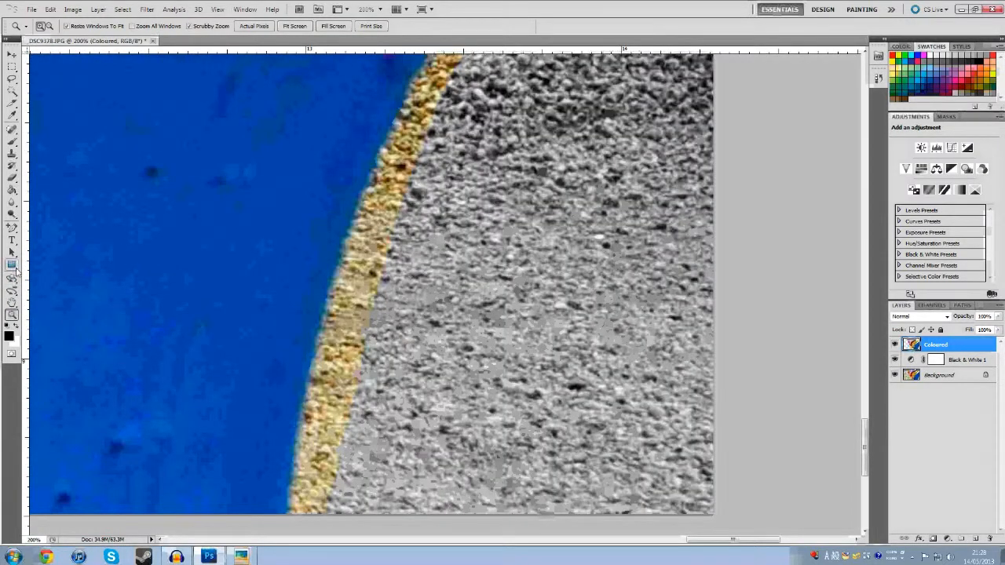
{"action": "left_click", "coordinate": [12, 178]}
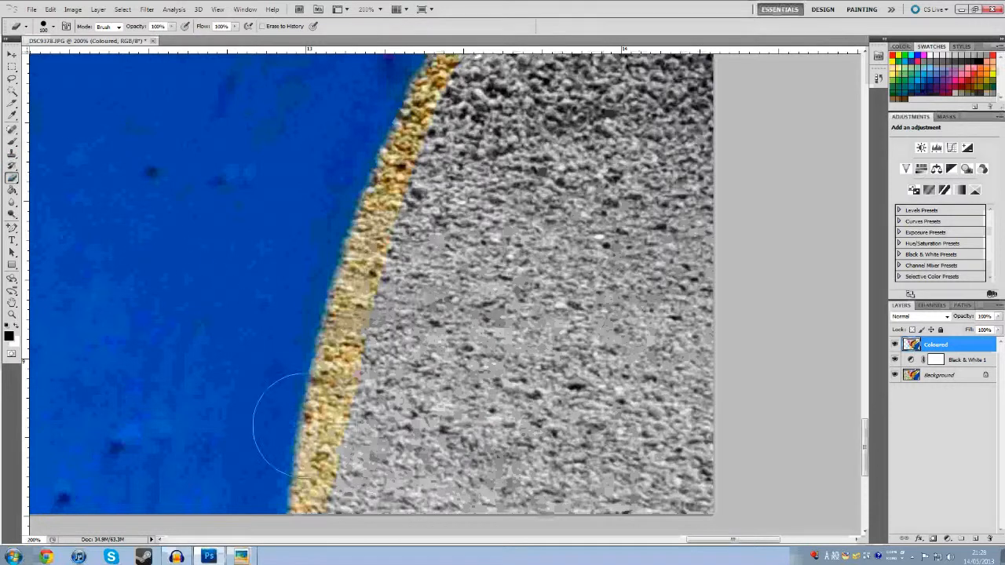
{"action": "mouse_move", "coordinate": [303, 463]}
{"action": "left_mouse_down"}
{"action": "mouse_move", "coordinate": [365, 511]}
{"action": "mouse_move", "coordinate": [346, 538]}
{"action": "mouse_move", "coordinate": [362, 390]}
{"action": "mouse_move", "coordinate": [347, 378]}
{"action": "mouse_move", "coordinate": [346, 452]}
{"action": "left_mouse_up"}
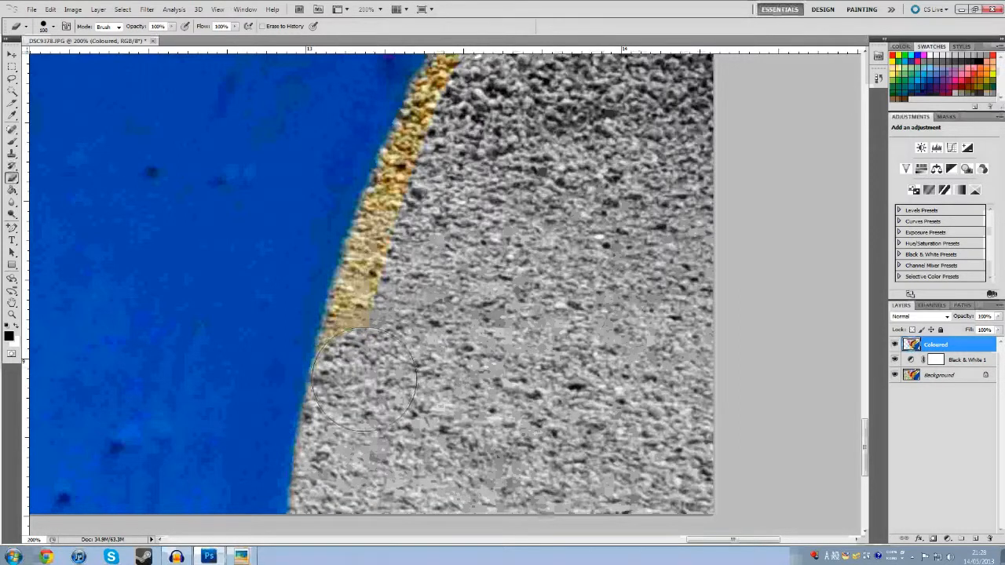
{"action": "mouse_move", "coordinate": [361, 389]}
{"action": "left_mouse_down"}
{"action": "mouse_move", "coordinate": [303, 333]}
{"action": "mouse_move", "coordinate": [213, 141]}
{"action": "left_mouse_up"}
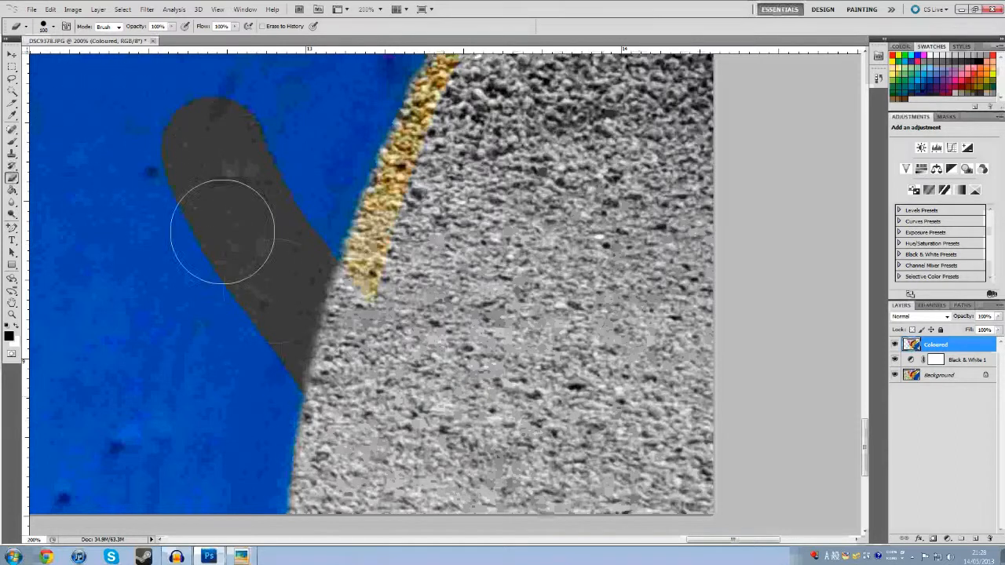
{"action": "key", "text": "ctrl+z"}
Erase small patches at the lower end of the sandy strip beside the blue tyre with the Magic Eraser Tool
{"action": "mouse_move", "coordinate": [12, 185]}
{"action": "left_mouse_down"}
{"action": "mouse_move", "coordinate": [48, 189]}
{"action": "mouse_move", "coordinate": [24, 188]}
{"action": "mouse_move", "coordinate": [47, 200]}
{"action": "left_mouse_up"}
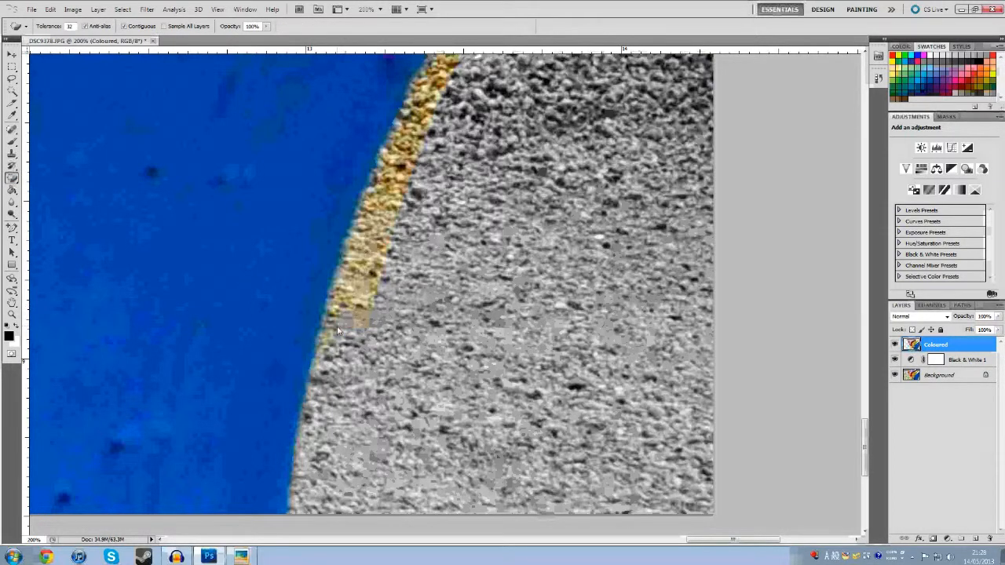
{"action": "left_click", "coordinate": [362, 274]}
{"action": "left_click", "coordinate": [317, 373]}
Reduce the Eraser Tool's brush size to 25 px and erase the leftover patches at the sandy strip's lower end
{"action": "left_click_drag", "start_coordinate": [12, 177], "coordinate": [18, 181]}
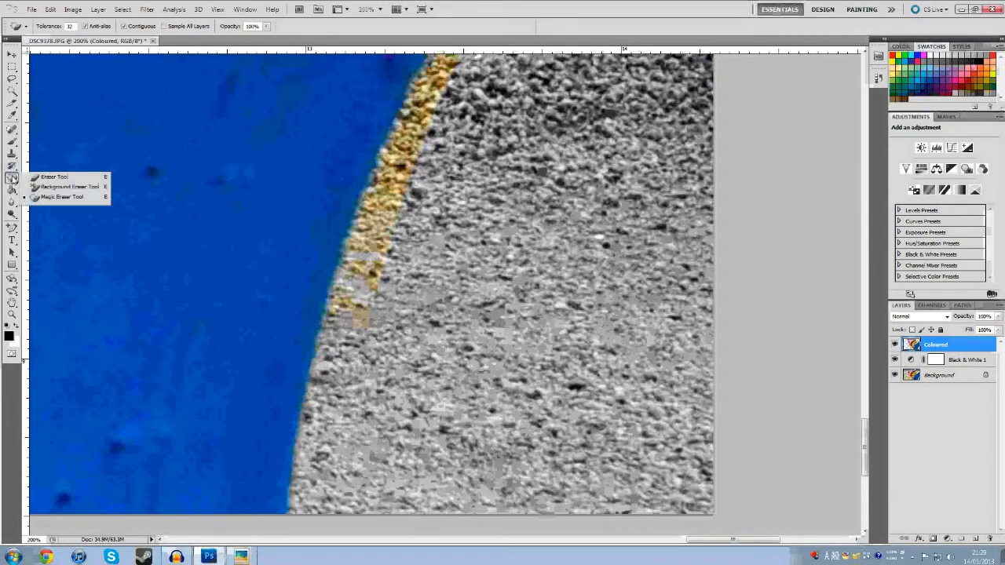
{"action": "left_click", "coordinate": [55, 179]}
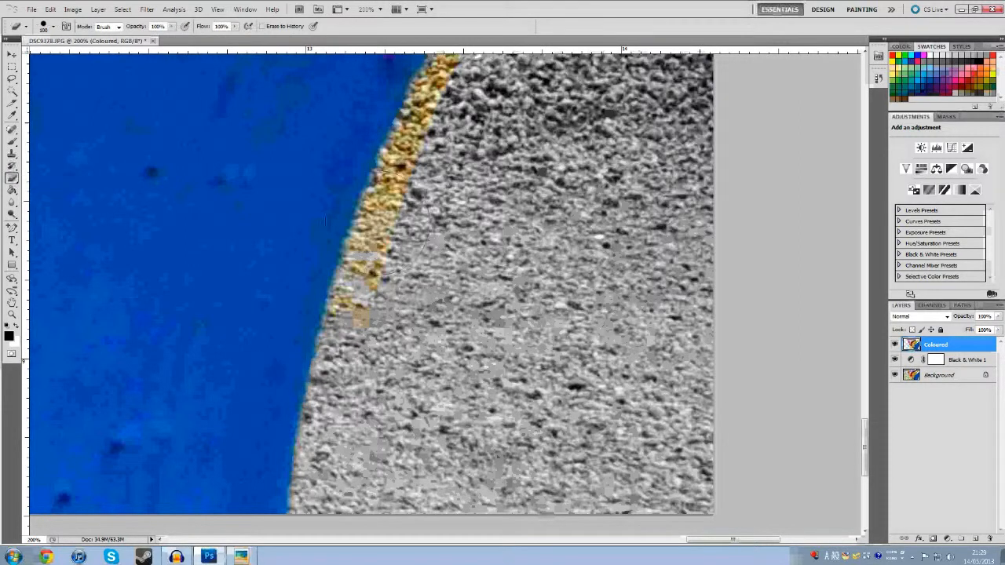
{"action": "right_click", "coordinate": [388, 308]}
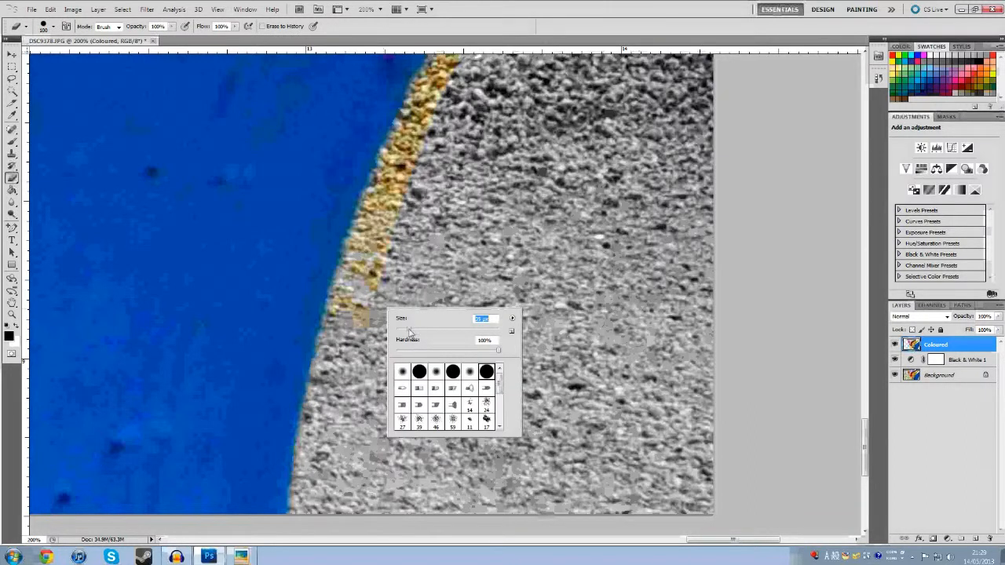
{"action": "mouse_move", "coordinate": [358, 314]}
{"action": "left_mouse_down"}
{"action": "mouse_move", "coordinate": [346, 324]}
{"action": "mouse_move", "coordinate": [337, 315]}
{"action": "mouse_move", "coordinate": [351, 316]}
{"action": "left_mouse_up"}
Erase the lower part of the sandy strip along the blue tyre's inner edge with the 25 px Eraser
{"action": "scroll", "coordinate": [385, 313], "scroll_direction": "up", "scroll_amount": 1}
{"action": "scroll", "coordinate": [383, 314], "scroll_direction": "up", "scroll_amount": 3}
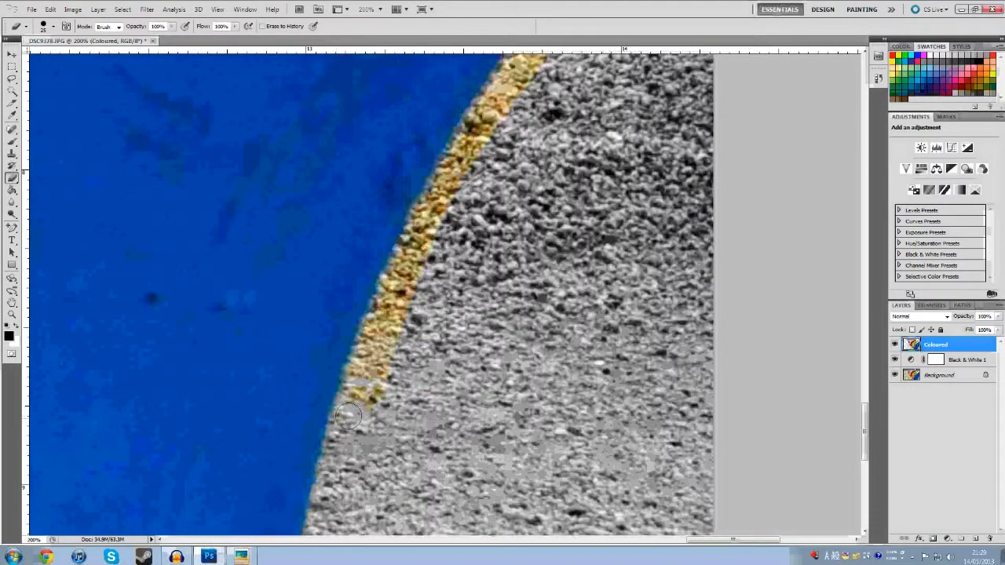
{"action": "mouse_move", "coordinate": [356, 397]}
{"action": "left_mouse_down"}
{"action": "mouse_move", "coordinate": [379, 344]}
{"action": "mouse_move", "coordinate": [379, 398]}
{"action": "mouse_move", "coordinate": [367, 406]}
{"action": "mouse_move", "coordinate": [356, 376]}
{"action": "left_mouse_up"}
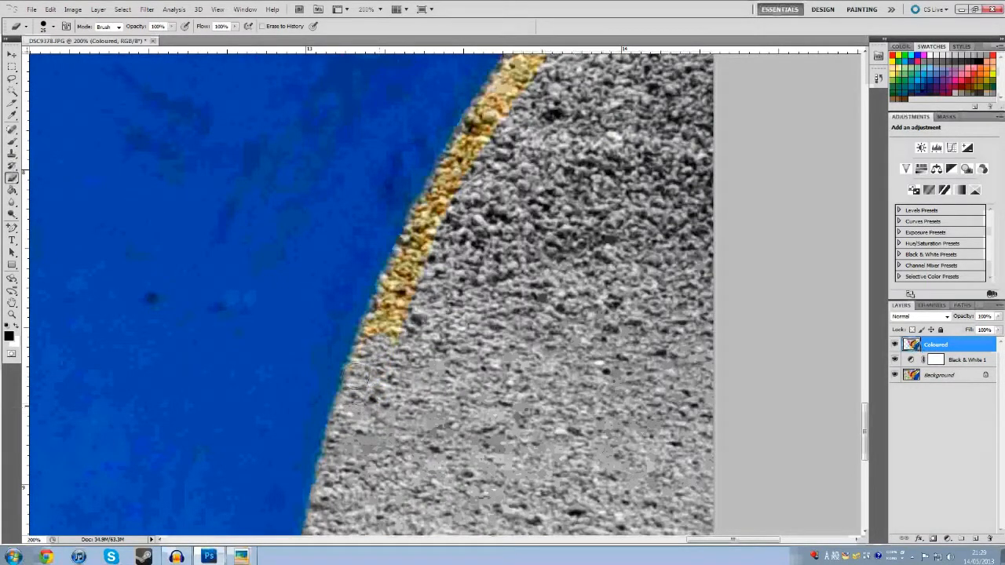
{"action": "left_click_drag", "start_coordinate": [392, 331], "coordinate": [447, 237]}
{"action": "left_click_drag", "start_coordinate": [399, 334], "coordinate": [395, 351]}
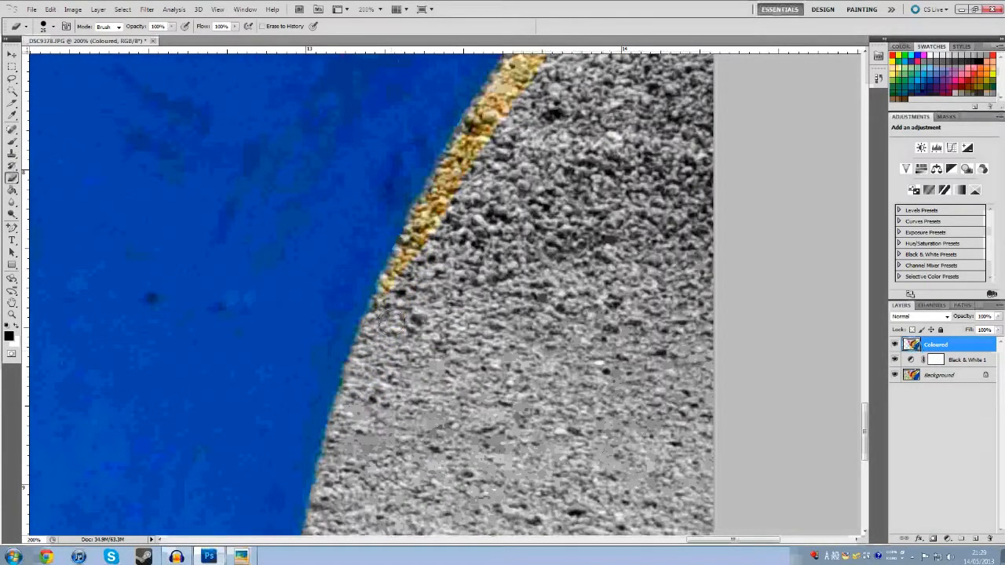
{"action": "mouse_move", "coordinate": [397, 267]}
{"action": "left_mouse_down"}
{"action": "mouse_move", "coordinate": [432, 222]}
{"action": "mouse_move", "coordinate": [471, 141]}
{"action": "left_mouse_up"}
Erase the rest of the sandy strip upward along the blue tyre's inner edge as far as the photo's border
{"action": "scroll", "coordinate": [471, 141], "scroll_direction": "up", "scroll_amount": 5}
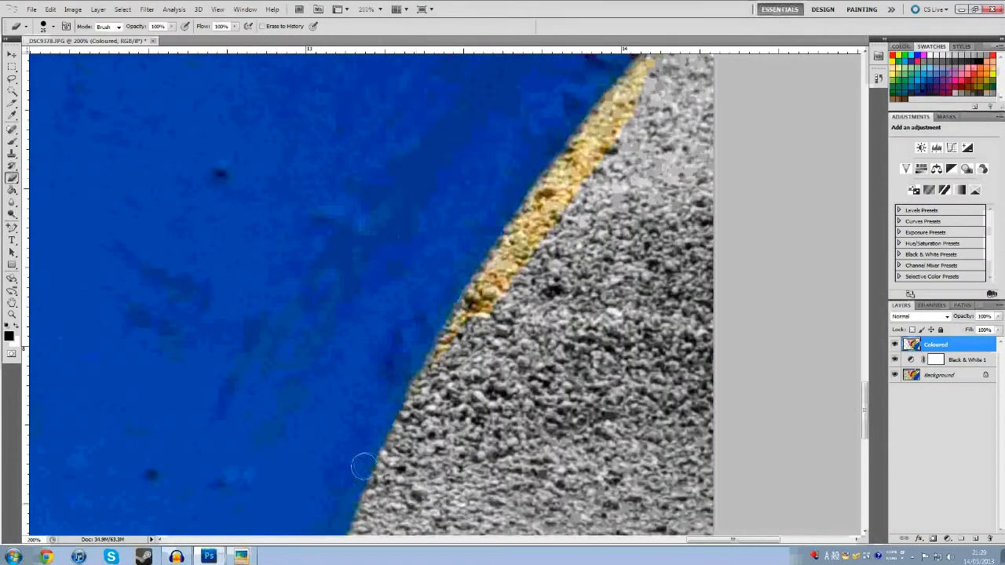
{"action": "left_click_drag", "start_coordinate": [451, 349], "coordinate": [585, 169]}
{"action": "mouse_move", "coordinate": [450, 346]}
{"action": "left_mouse_down"}
{"action": "mouse_move", "coordinate": [514, 233]}
{"action": "mouse_move", "coordinate": [592, 145]}
{"action": "left_mouse_up"}
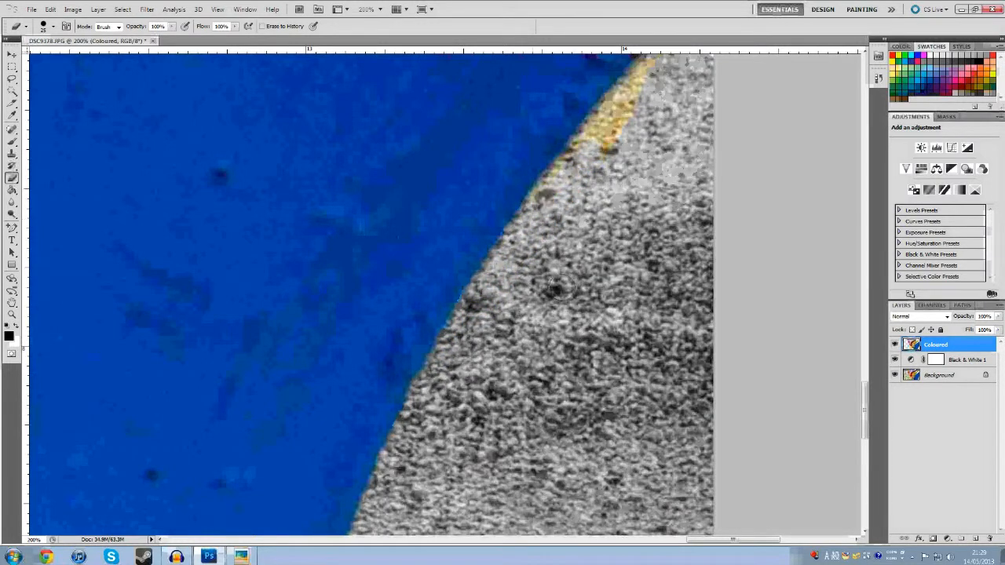
{"action": "scroll", "coordinate": [554, 289], "scroll_direction": "up", "scroll_amount": 3}
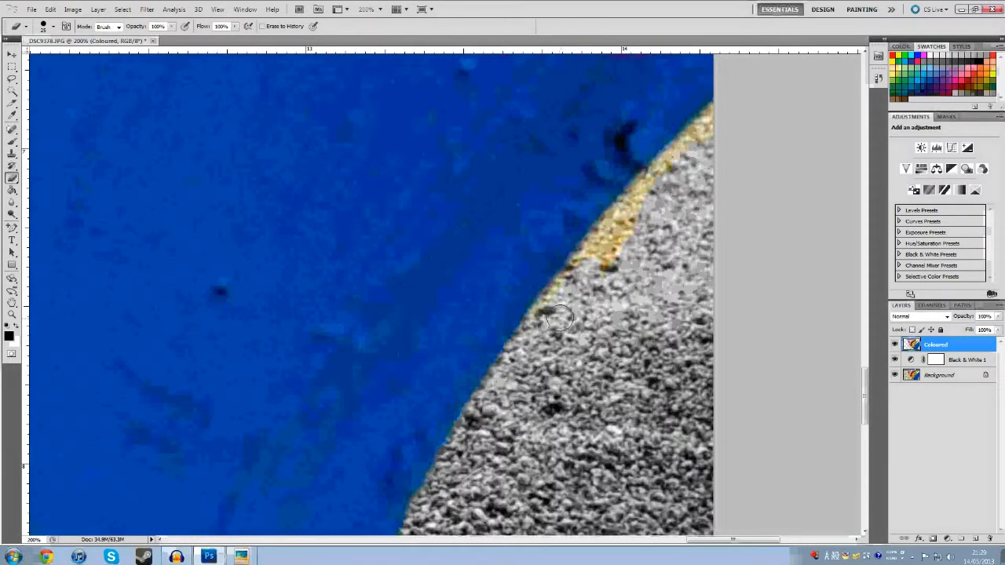
{"action": "mouse_move", "coordinate": [532, 329]}
{"action": "left_mouse_down"}
{"action": "mouse_move", "coordinate": [640, 203]}
{"action": "mouse_move", "coordinate": [711, 143]}
{"action": "left_mouse_up"}
{"action": "mouse_move", "coordinate": [607, 268]}
{"action": "left_mouse_down"}
{"action": "mouse_move", "coordinate": [626, 253]}
{"action": "mouse_move", "coordinate": [585, 265]}
{"action": "mouse_move", "coordinate": [604, 234]}
{"action": "mouse_move", "coordinate": [712, 120]}
{"action": "left_mouse_up"}
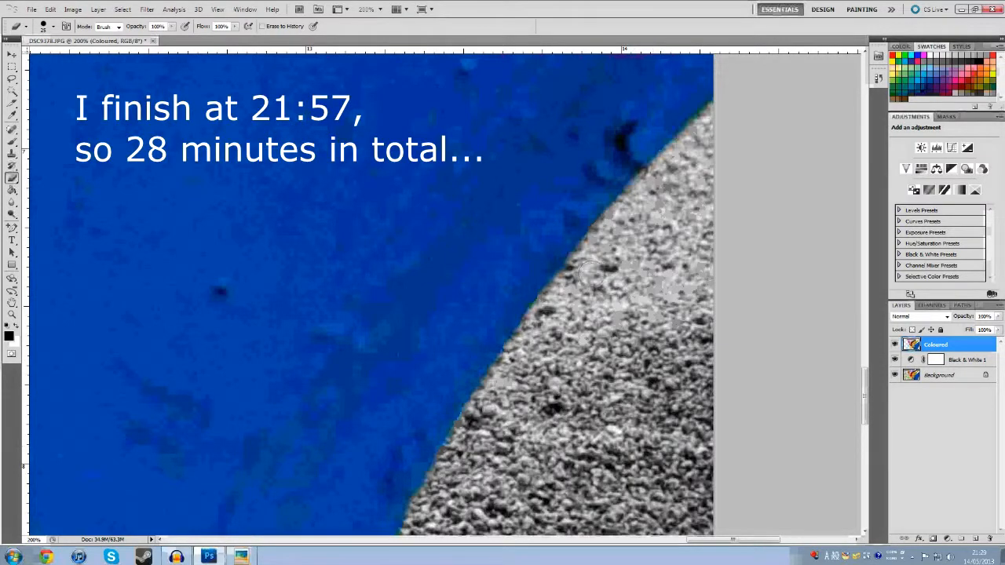
Enlarge the Eraser brush and erase the coloured gravel beneath the yellow tyre, across to the blue tyre's outer edge
{"action": "scroll", "coordinate": [668, 450], "scroll_direction": "down", "scroll_amount": 10}
{"action": "scroll", "coordinate": [727, 511], "scroll_direction": "down", "scroll_amount": 5}
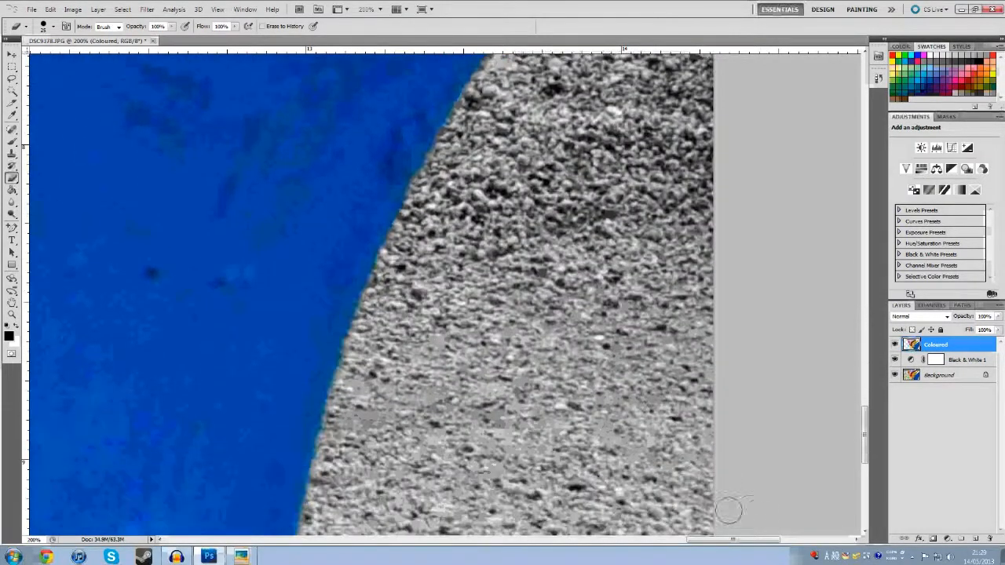
{"action": "scroll", "coordinate": [699, 503], "scroll_direction": "down", "scroll_amount": 9}
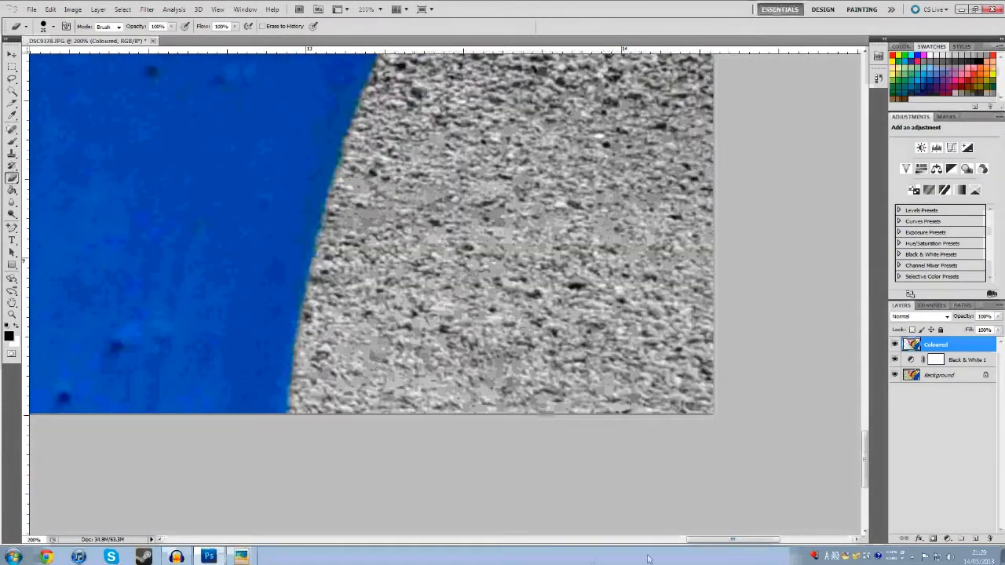
{"action": "left_click_drag", "start_coordinate": [695, 539], "coordinate": [560, 541]}
{"action": "scroll", "coordinate": [626, 445], "scroll_direction": "up", "scroll_amount": 1}
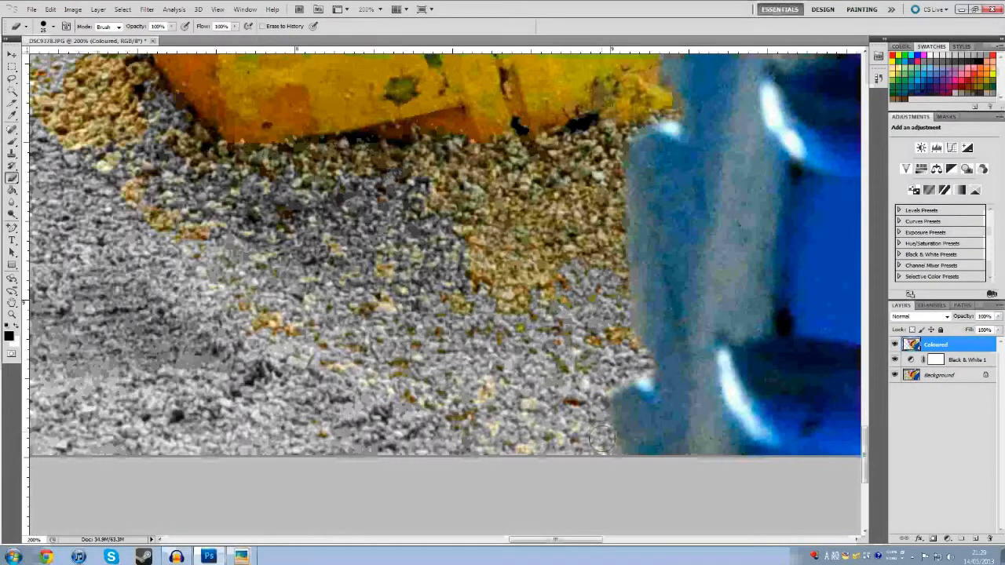
{"action": "right_click", "coordinate": [357, 383]}
{"action": "left_click_drag", "start_coordinate": [351, 304], "coordinate": [384, 332]}
{"action": "mouse_move", "coordinate": [590, 297]}
{"action": "left_mouse_down"}
{"action": "mouse_move", "coordinate": [544, 306]}
{"action": "mouse_move", "coordinate": [593, 333]}
{"action": "mouse_move", "coordinate": [476, 226]}
{"action": "mouse_move", "coordinate": [581, 267]}
{"action": "mouse_move", "coordinate": [561, 326]}
{"action": "mouse_move", "coordinate": [612, 259]}
{"action": "mouse_move", "coordinate": [587, 210]}
{"action": "mouse_move", "coordinate": [550, 188]}
{"action": "mouse_move", "coordinate": [507, 208]}
{"action": "mouse_move", "coordinate": [361, 212]}
{"action": "mouse_move", "coordinate": [298, 228]}
{"action": "mouse_move", "coordinate": [197, 201]}
{"action": "mouse_move", "coordinate": [150, 244]}
{"action": "left_mouse_up"}
{"action": "scroll", "coordinate": [476, 236], "scroll_direction": "up", "scroll_amount": 1}
{"action": "left_click_drag", "start_coordinate": [216, 320], "coordinate": [284, 368]}
{"action": "left_click_drag", "start_coordinate": [595, 391], "coordinate": [604, 382]}
Reduce the Eraser brush size to 19 px and erase the leftover coloured gravel close to the blue tyre's outer edge
{"action": "right_click", "coordinate": [605, 381]}
{"action": "left_click_drag", "start_coordinate": [568, 411], "coordinate": [562, 411]}
{"action": "left_click", "coordinate": [567, 361]}
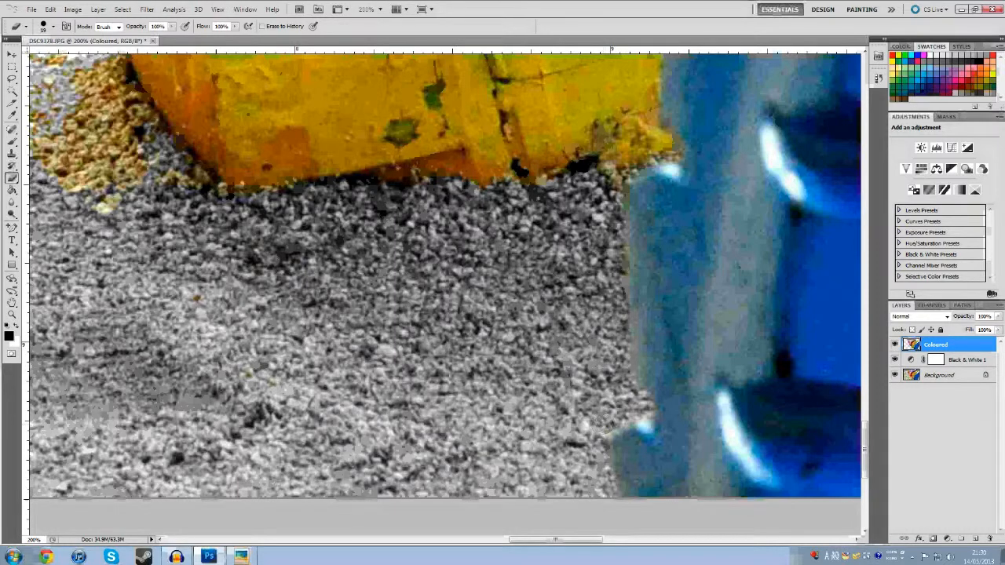
{"action": "scroll", "coordinate": [622, 426], "scroll_direction": "down", "scroll_amount": 1}
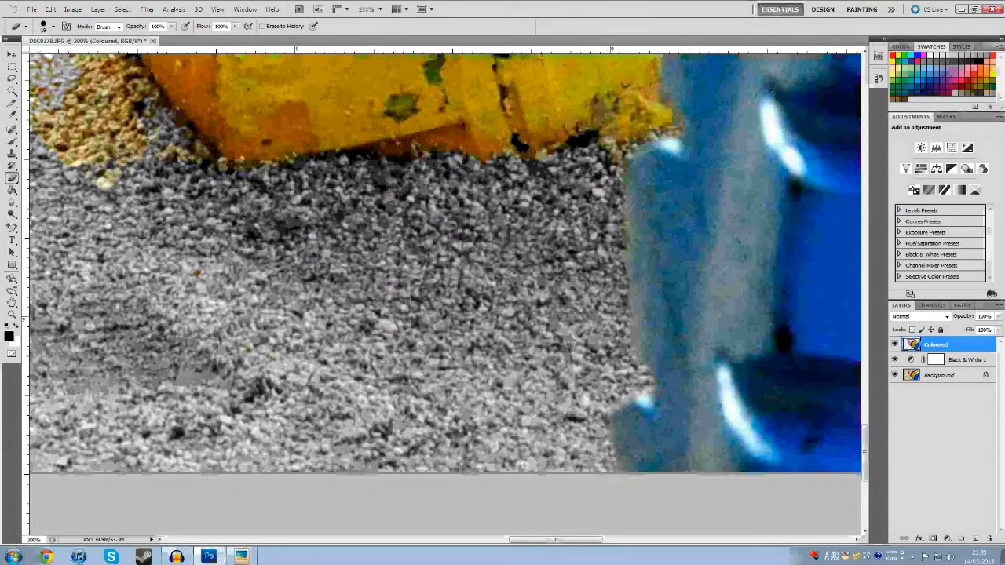
{"action": "scroll", "coordinate": [445, 294], "scroll_direction": "up", "scroll_amount": 4}
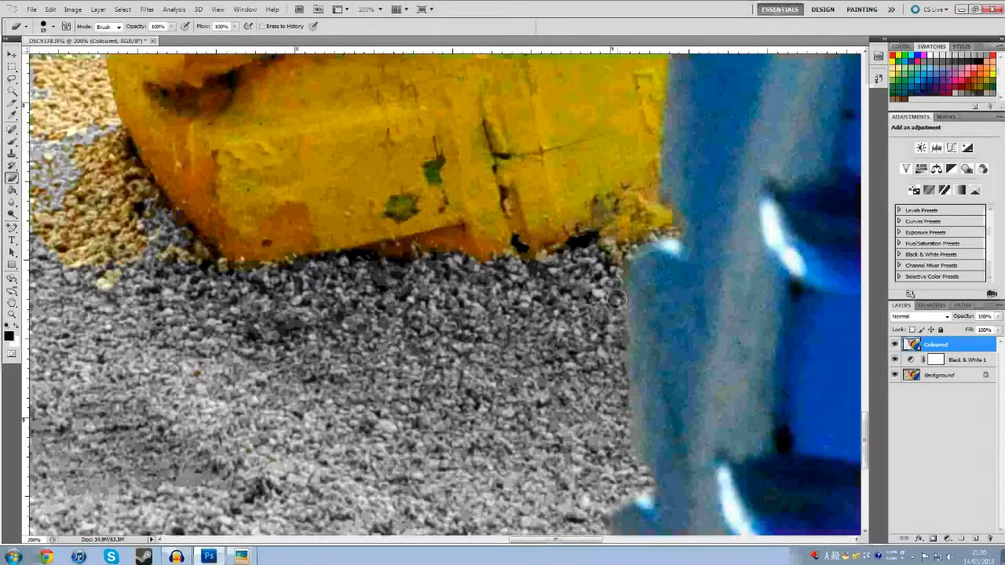
Set the Eraser brush size to 3 px and erase the small coloured remnants where the yellow tyre's base meets the blue tyre
{"action": "scroll", "coordinate": [616, 330], "scroll_direction": "up", "scroll_amount": 3}
{"action": "right_click", "coordinate": [616, 333]}
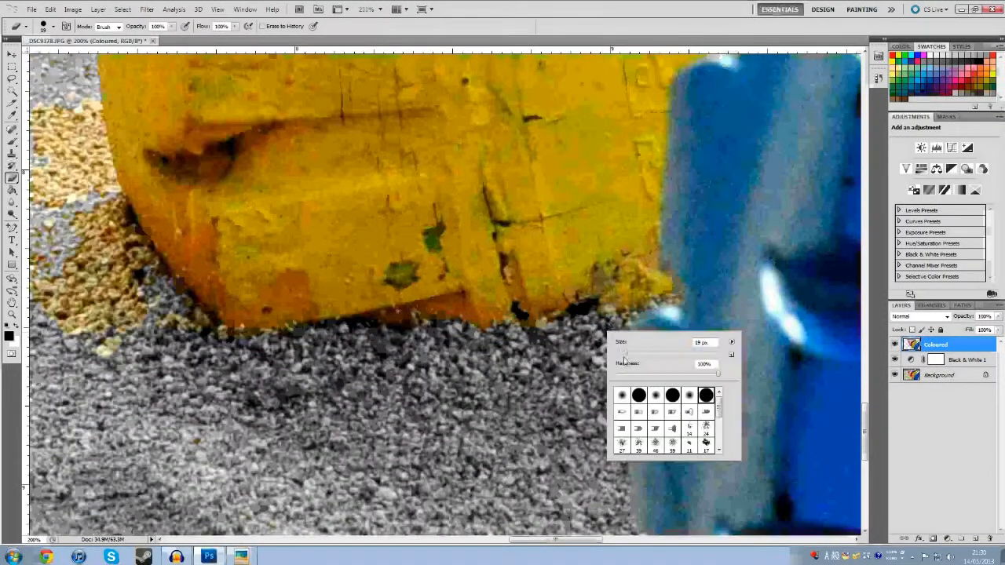
{"action": "left_click", "coordinate": [12, 313]}
{"action": "left_click", "coordinate": [619, 322]}
{"action": "right_click", "coordinate": [574, 341]}
{"action": "left_click", "coordinate": [12, 178]}
{"action": "key", "text": "e"}
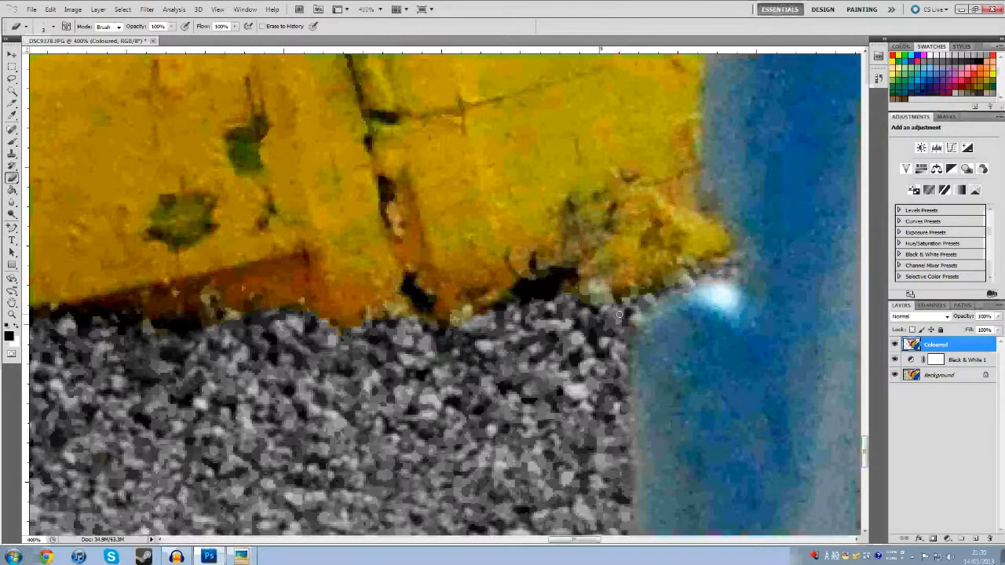
{"action": "scroll", "coordinate": [619, 314], "scroll_direction": "down", "scroll_amount": 1}
{"action": "scroll", "coordinate": [619, 314], "scroll_direction": "down", "scroll_amount": 3}
Enlarge the Eraser brush and erase the coloured specks on the gravel around the yellow tyre's outer lower corner
{"action": "scroll", "coordinate": [253, 298], "scroll_direction": "left", "scroll_amount": 10}
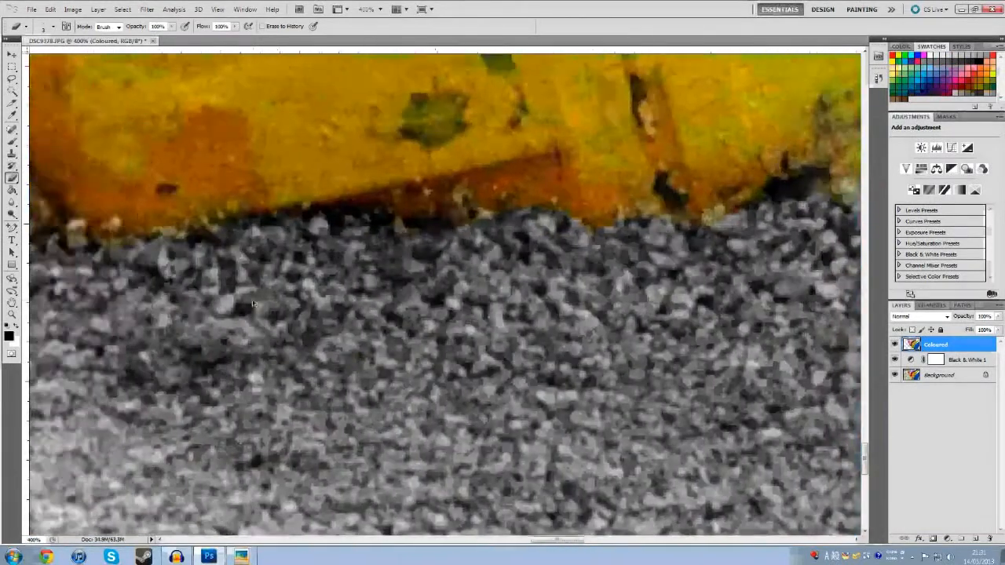
{"action": "scroll", "coordinate": [253, 303], "scroll_direction": "left", "scroll_amount": 15}
{"action": "right_click", "coordinate": [417, 237]}
{"action": "left_click_drag", "start_coordinate": [430, 265], "coordinate": [447, 265]}
{"action": "mouse_move", "coordinate": [367, 245]}
{"action": "left_mouse_down"}
{"action": "mouse_move", "coordinate": [391, 206]}
{"action": "mouse_move", "coordinate": [413, 242]}
{"action": "left_mouse_up"}
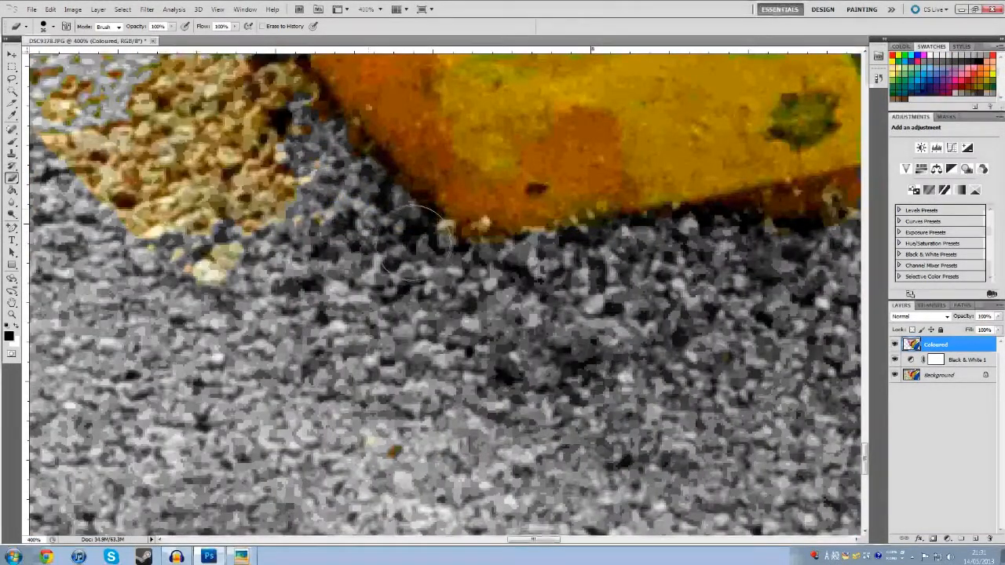
Erase the coloured gravel beside the yellow tyre's lower outer edge, working upward from its bottom corner
{"action": "scroll", "coordinate": [288, 382], "scroll_direction": "up", "scroll_amount": 4}
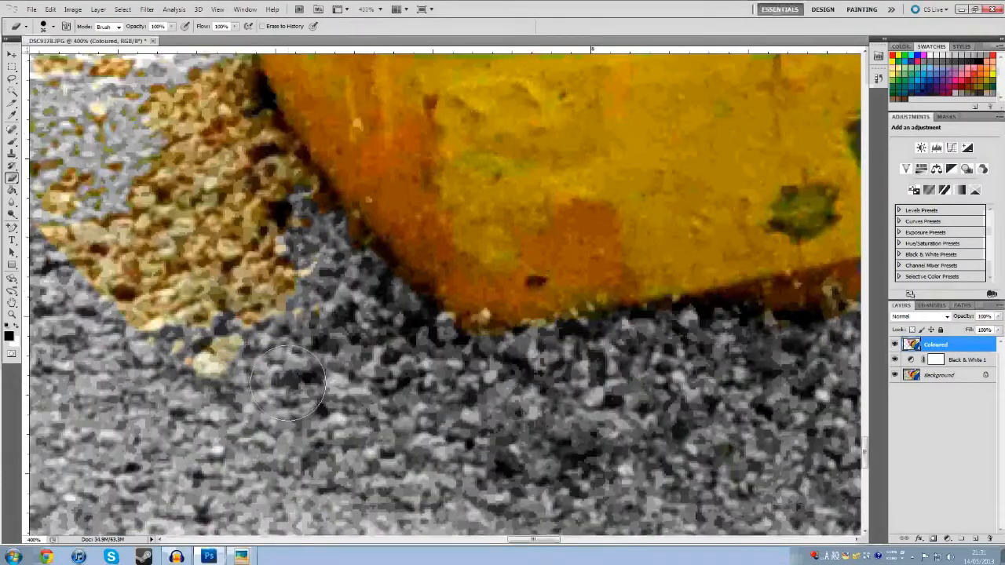
{"action": "scroll", "coordinate": [288, 382], "scroll_direction": "up", "scroll_amount": 3}
{"action": "scroll", "coordinate": [288, 384], "scroll_direction": "down", "scroll_amount": 1}
{"action": "scroll", "coordinate": [290, 388], "scroll_direction": "up", "scroll_amount": 15}
{"action": "scroll", "coordinate": [292, 391], "scroll_direction": "down", "scroll_amount": 15}
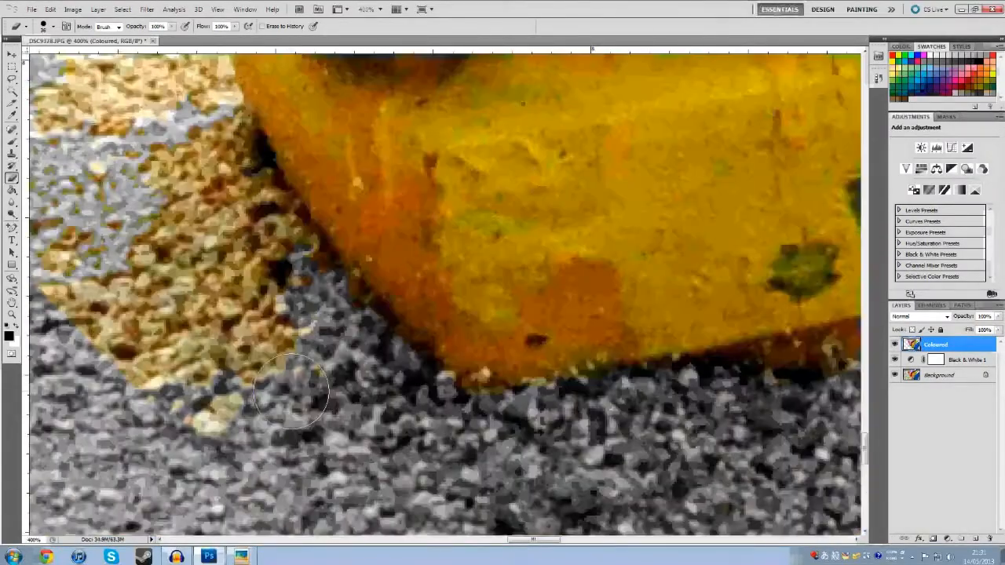
{"action": "scroll", "coordinate": [291, 391], "scroll_direction": "left", "scroll_amount": 5}
{"action": "mouse_move", "coordinate": [433, 384]}
{"action": "left_mouse_down"}
{"action": "mouse_move", "coordinate": [207, 263]}
{"action": "mouse_move", "coordinate": [490, 391]}
{"action": "mouse_move", "coordinate": [535, 440]}
{"action": "mouse_move", "coordinate": [631, 492]}
{"action": "mouse_move", "coordinate": [463, 365]}
{"action": "mouse_move", "coordinate": [433, 369]}
{"action": "mouse_move", "coordinate": [427, 339]}
{"action": "left_mouse_up"}
{"action": "scroll", "coordinate": [457, 379], "scroll_direction": "up", "scroll_amount": 3}
{"action": "mouse_move", "coordinate": [321, 357]}
{"action": "left_mouse_down"}
{"action": "mouse_move", "coordinate": [419, 323]}
{"action": "mouse_move", "coordinate": [361, 309]}
{"action": "mouse_move", "coordinate": [399, 286]}
{"action": "mouse_move", "coordinate": [318, 309]}
{"action": "left_mouse_up"}
{"action": "scroll", "coordinate": [321, 310], "scroll_direction": "up", "scroll_amount": 1}
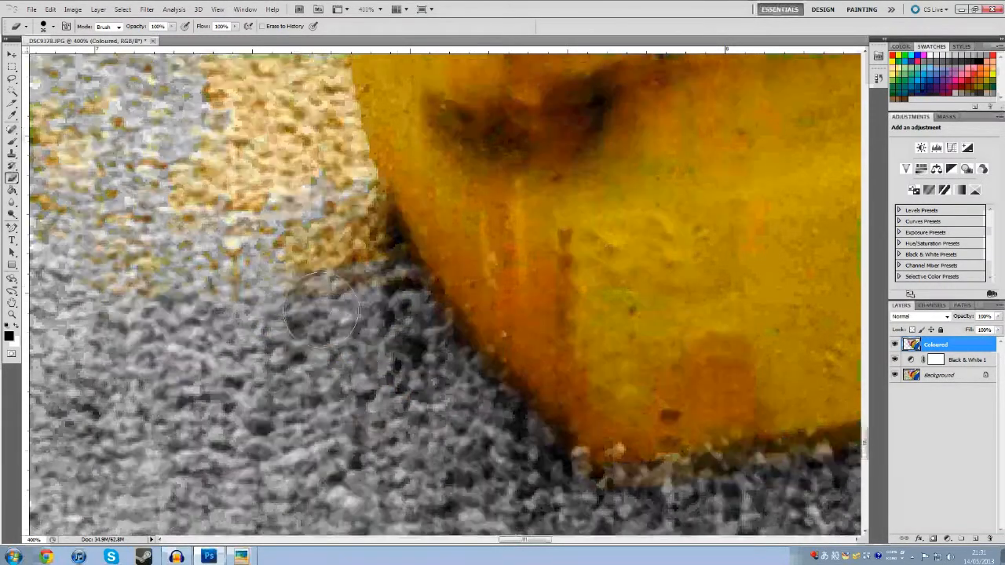
{"action": "scroll", "coordinate": [321, 310], "scroll_direction": "up", "scroll_amount": 2}
{"action": "mouse_move", "coordinate": [397, 355]}
{"action": "left_mouse_down"}
{"action": "mouse_move", "coordinate": [358, 287]}
{"action": "mouse_move", "coordinate": [296, 329]}
{"action": "left_mouse_up"}
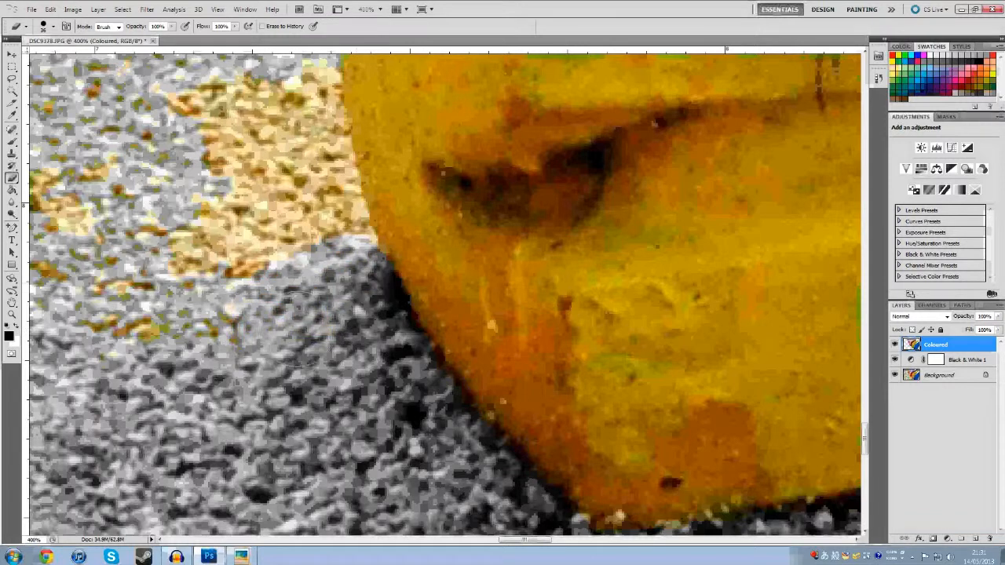
Fit the whole photo on screen, enlarge the Eraser brush and erase the larger coloured patches beside the yellow, red and white tyres
{"action": "scroll", "coordinate": [302, 366], "scroll_direction": "up", "scroll_amount": 1}
{"action": "left_click", "coordinate": [12, 315]}
{"action": "right_click", "coordinate": [221, 286]}
{"action": "left_click", "coordinate": [259, 292]}
{"action": "right_click", "coordinate": [280, 376]}
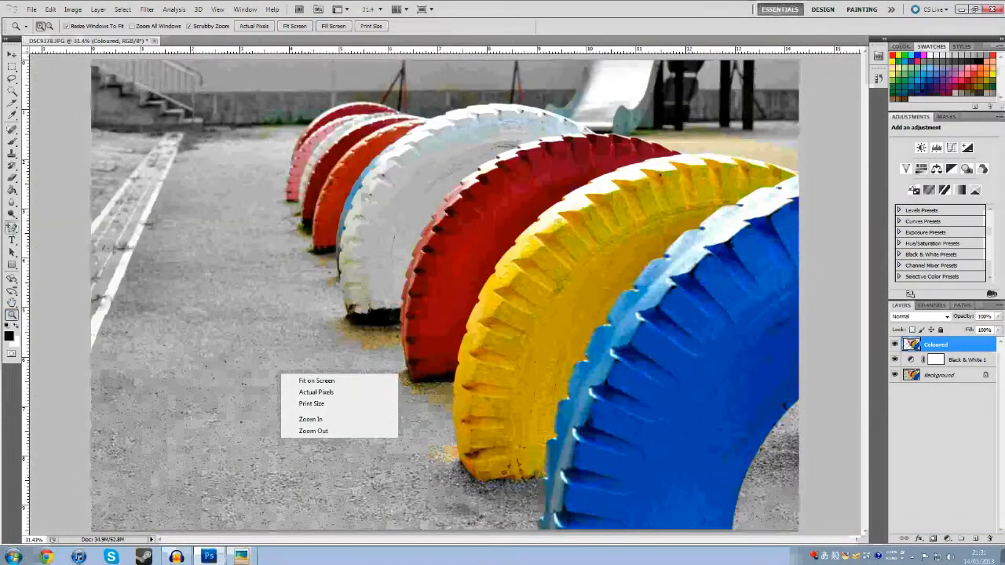
{"action": "left_click", "coordinate": [12, 179]}
{"action": "left_click", "coordinate": [12, 179]}
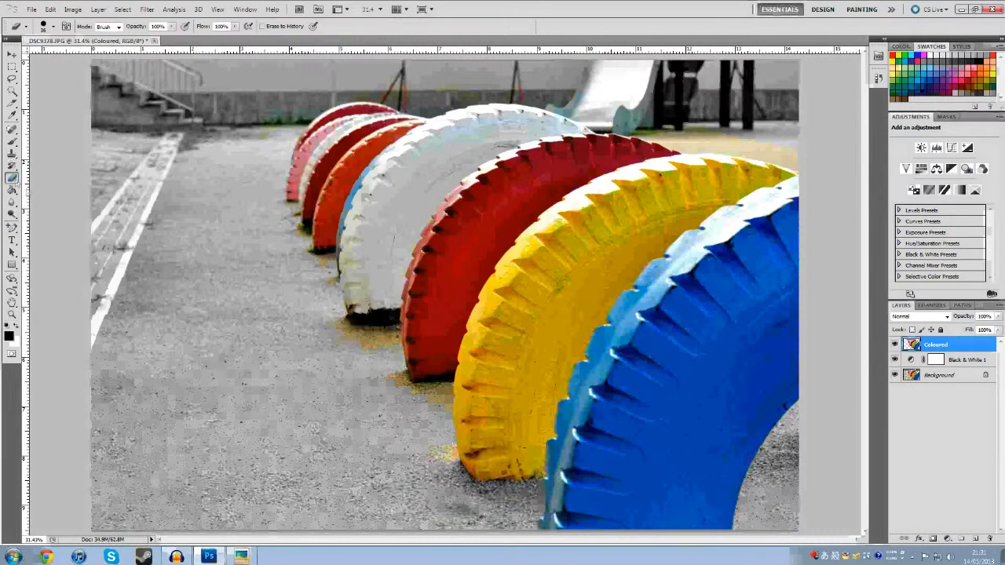
{"action": "right_click", "coordinate": [403, 467]}
{"action": "left_click", "coordinate": [464, 436]}
{"action": "left_click", "coordinate": [381, 446]}
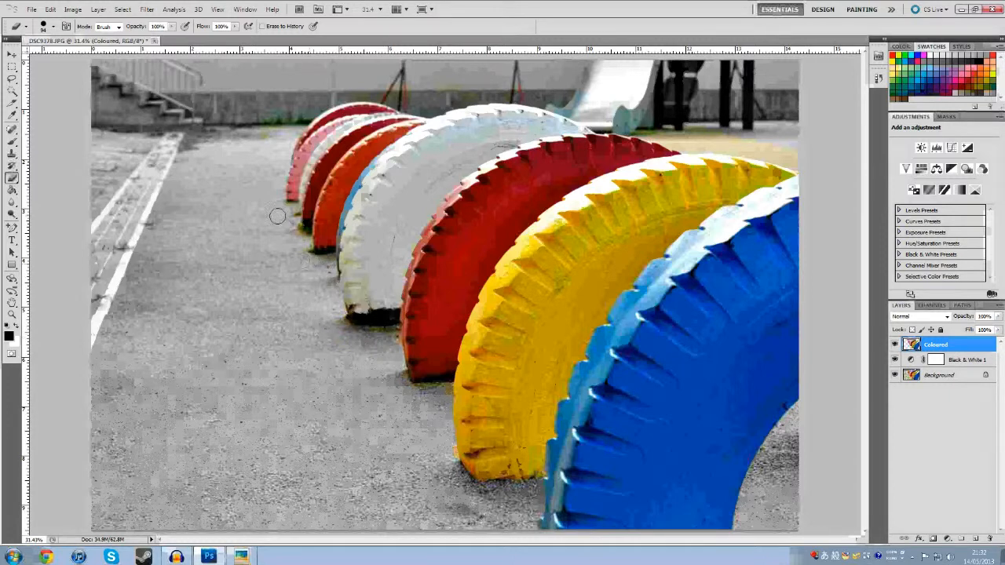
Enlarge the Eraser brush further and erase most of the sandy ground behind the yellow tyre
{"action": "right_click", "coordinate": [263, 131]}
{"action": "left_click_drag", "start_coordinate": [286, 198], "coordinate": [298, 194]}
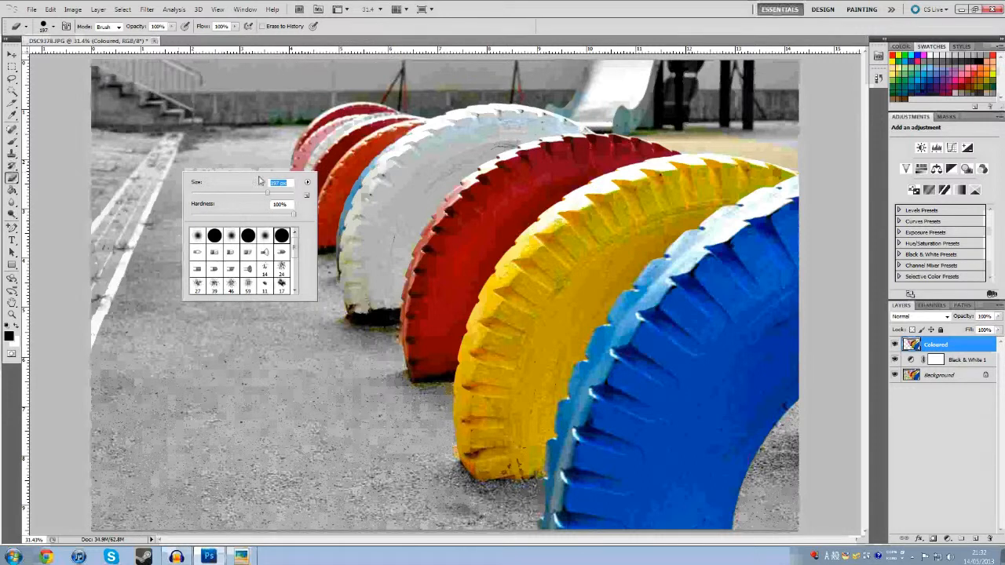
{"action": "key", "text": "Return"}
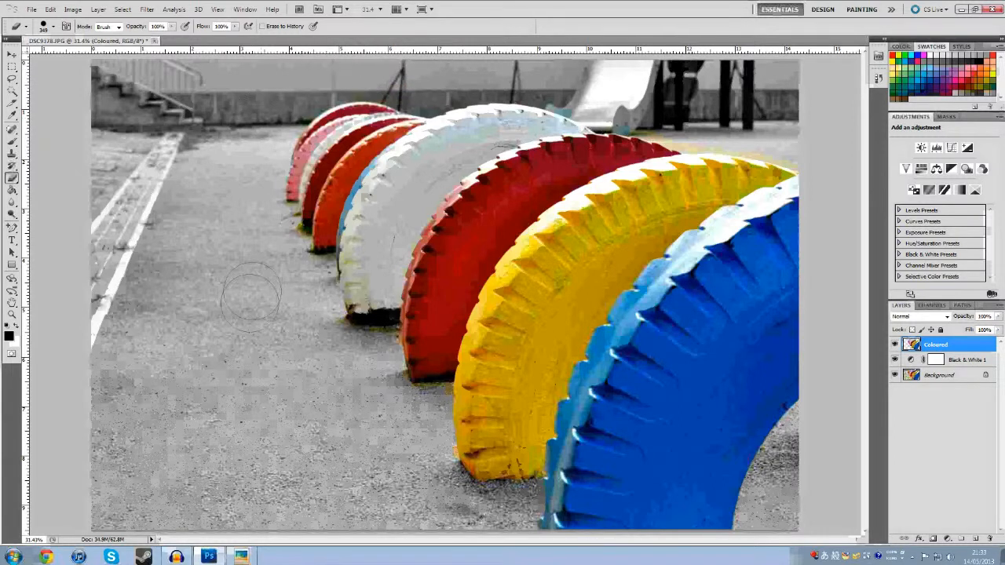
Set the Eraser brush size to 30 px and erase the sandy patch beside the yellow tyre's lower outer edge
{"action": "right_click", "coordinate": [303, 455]}
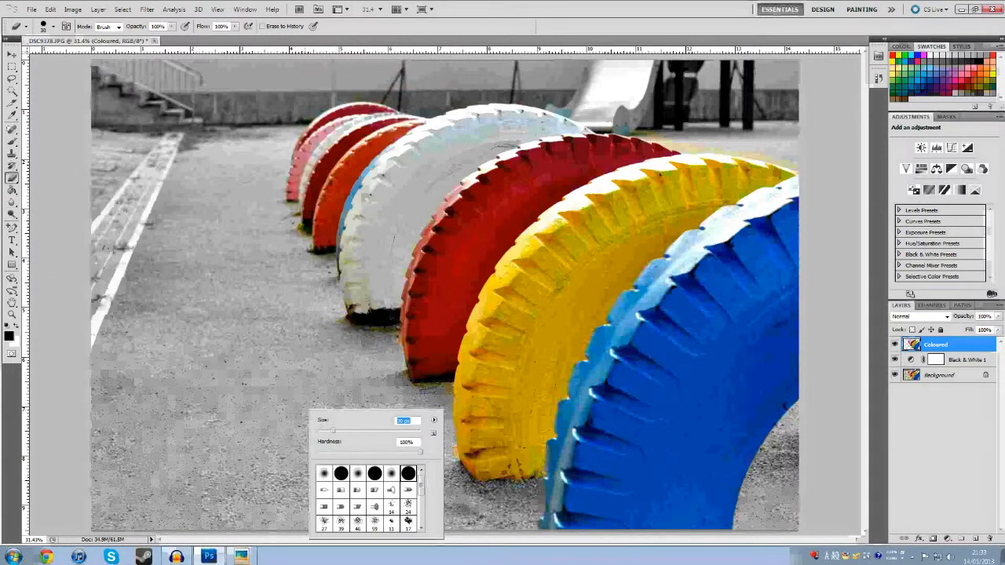
{"action": "left_click", "coordinate": [12, 315]}
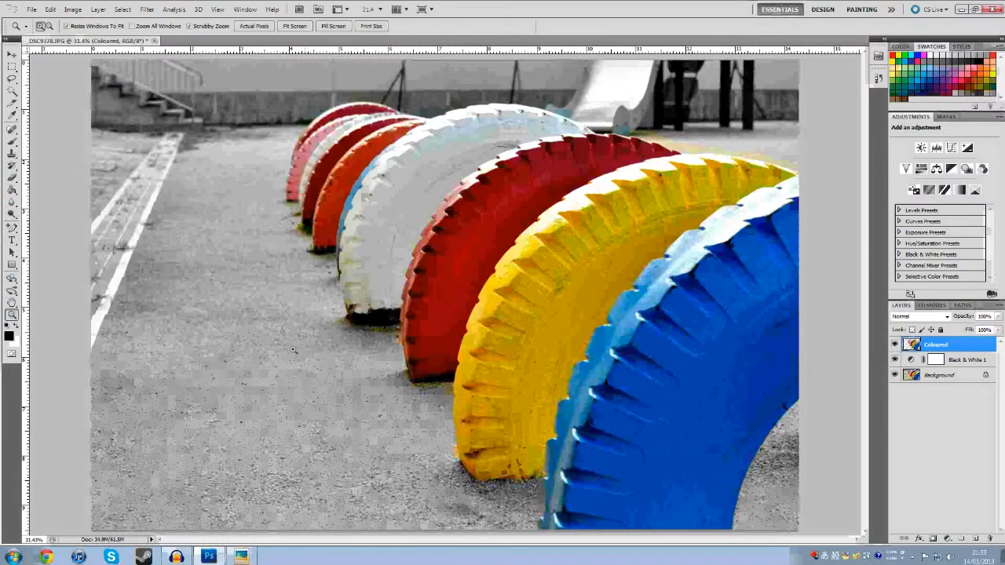
{"action": "left_click", "coordinate": [420, 377]}
{"action": "left_click", "coordinate": [488, 344]}
{"action": "left_click", "coordinate": [512, 402]}
{"action": "left_click", "coordinate": [512, 402]}
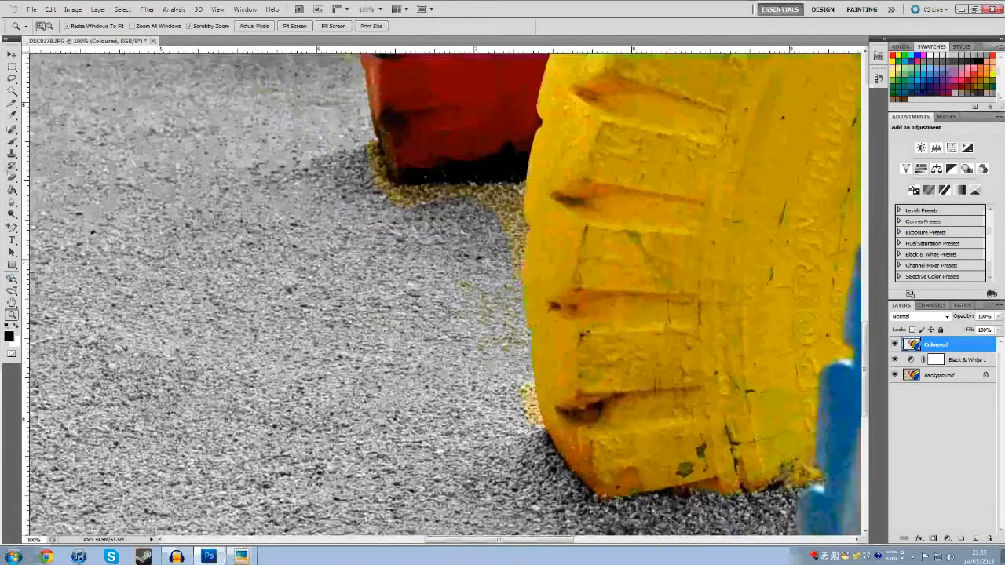
{"action": "key", "text": "y"}
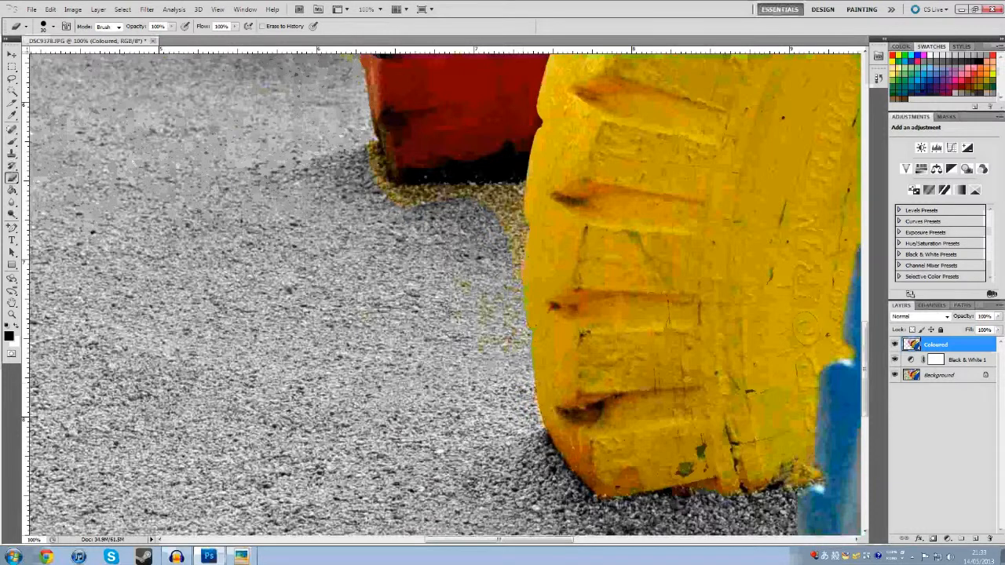
Adjust the Eraser brush size as needed and erase the scattered coloured specks on the gravel beside the yellow tyre's outer edge
{"action": "key", "text": "z"}
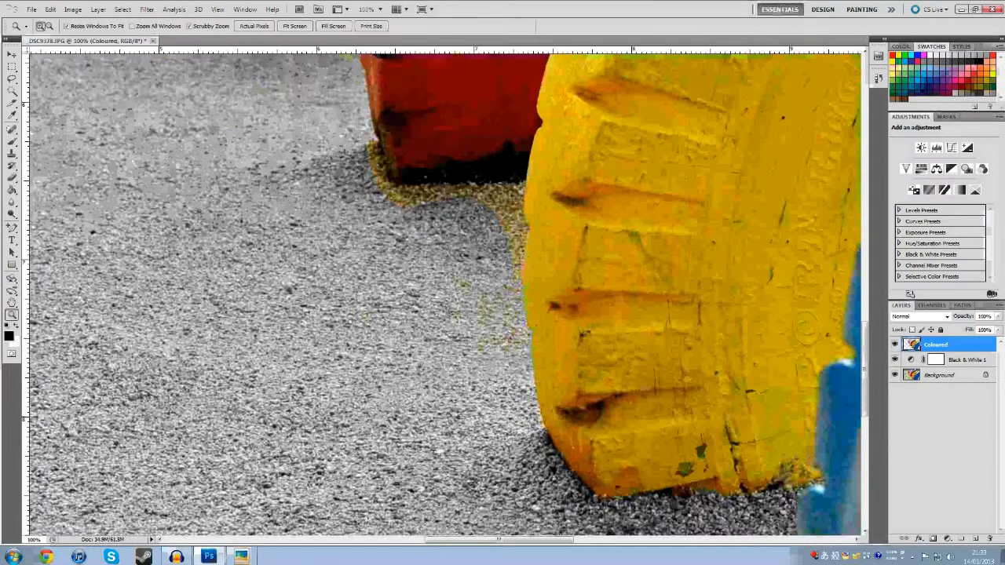
{"action": "left_click", "coordinate": [531, 393]}
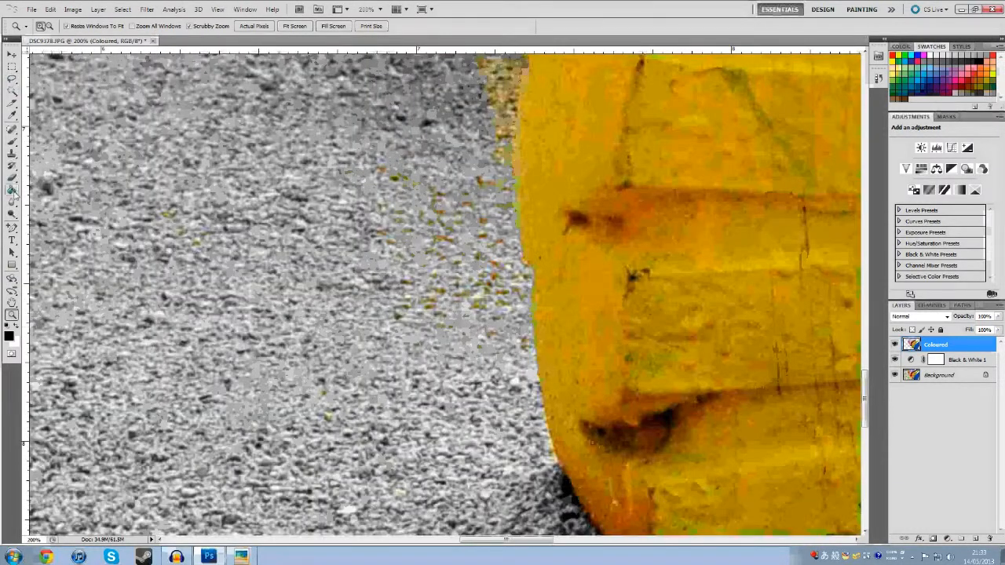
{"action": "left_click", "coordinate": [12, 179]}
{"action": "right_click", "coordinate": [478, 302]}
{"action": "left_click_drag", "start_coordinate": [524, 331], "coordinate": [535, 331]}
{"action": "left_click", "coordinate": [348, 277]}
{"action": "mouse_move", "coordinate": [499, 286]}
{"action": "left_mouse_down"}
{"action": "mouse_move", "coordinate": [416, 176]}
{"action": "mouse_move", "coordinate": [467, 188]}
{"action": "mouse_move", "coordinate": [512, 314]}
{"action": "mouse_move", "coordinate": [507, 297]}
{"action": "left_mouse_up"}
{"action": "right_click", "coordinate": [494, 286]}
{"action": "left_click", "coordinate": [476, 268]}
{"action": "right_click", "coordinate": [460, 267]}
{"action": "left_click", "coordinate": [478, 230]}
{"action": "mouse_move", "coordinate": [481, 222]}
{"action": "left_mouse_down"}
{"action": "mouse_move", "coordinate": [472, 258]}
{"action": "mouse_move", "coordinate": [487, 232]}
{"action": "mouse_move", "coordinate": [479, 267]}
{"action": "mouse_move", "coordinate": [485, 159]}
{"action": "left_mouse_up"}
Erase the remaining coloured specks on the gravel beside the yellow tyre's lower outer edge
{"action": "scroll", "coordinate": [473, 258], "scroll_direction": "up", "scroll_amount": 3}
{"action": "scroll", "coordinate": [473, 258], "scroll_direction": "up", "scroll_amount": 3}
{"action": "scroll", "coordinate": [484, 159], "scroll_direction": "up", "scroll_amount": 5}
{"action": "mouse_move", "coordinate": [502, 196]}
{"action": "left_mouse_down"}
{"action": "mouse_move", "coordinate": [409, 192]}
{"action": "mouse_move", "coordinate": [259, 208]}
{"action": "left_mouse_up"}
{"action": "scroll", "coordinate": [464, 259], "scroll_direction": "up", "scroll_amount": 3}
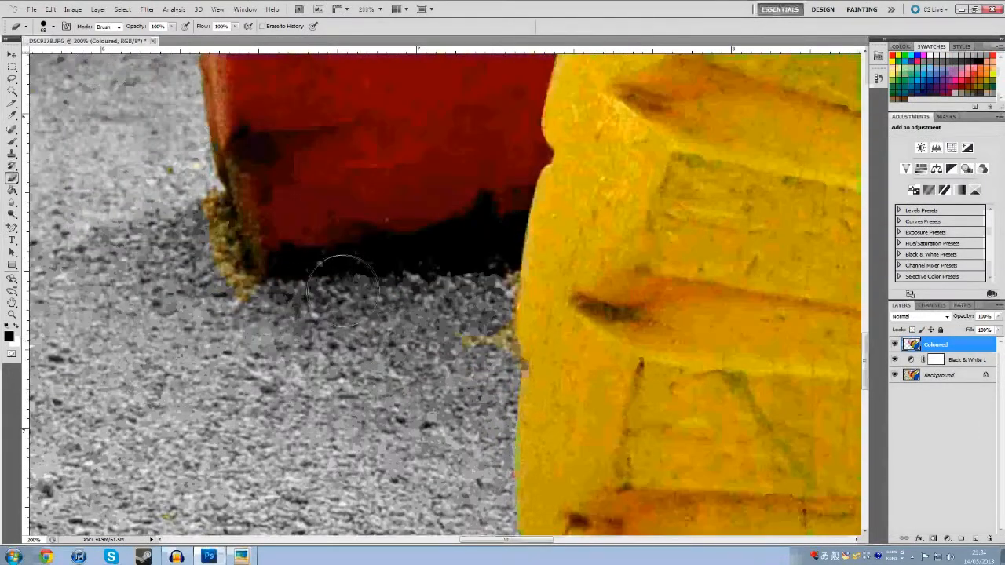
Erase the sandy patches between the red and yellow tyres, reducing the Eraser brush to 9 px for the remnant against the yellow tyre
{"action": "scroll", "coordinate": [392, 341], "scroll_direction": "up", "scroll_amount": 4}
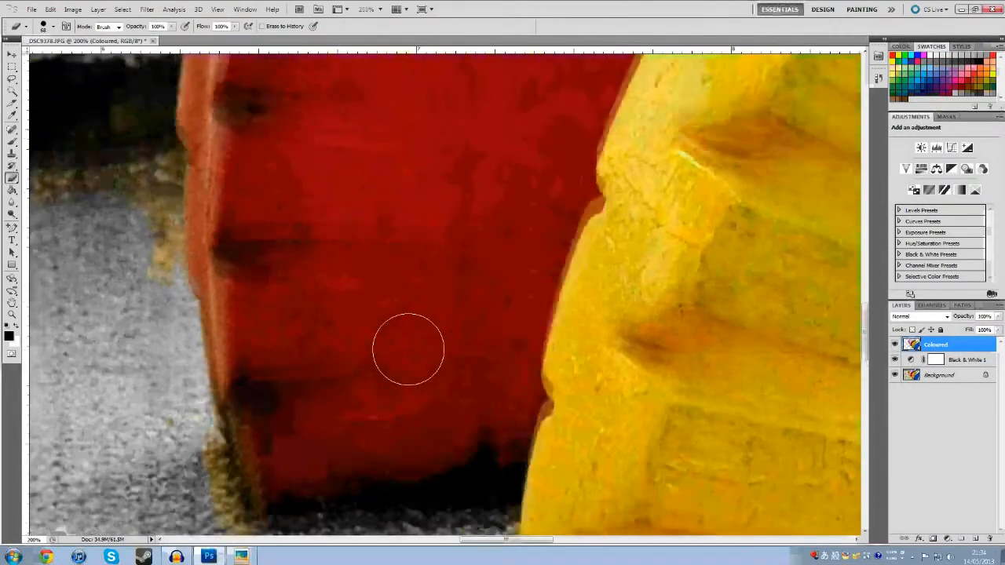
{"action": "scroll", "coordinate": [413, 353], "scroll_direction": "down", "scroll_amount": 3}
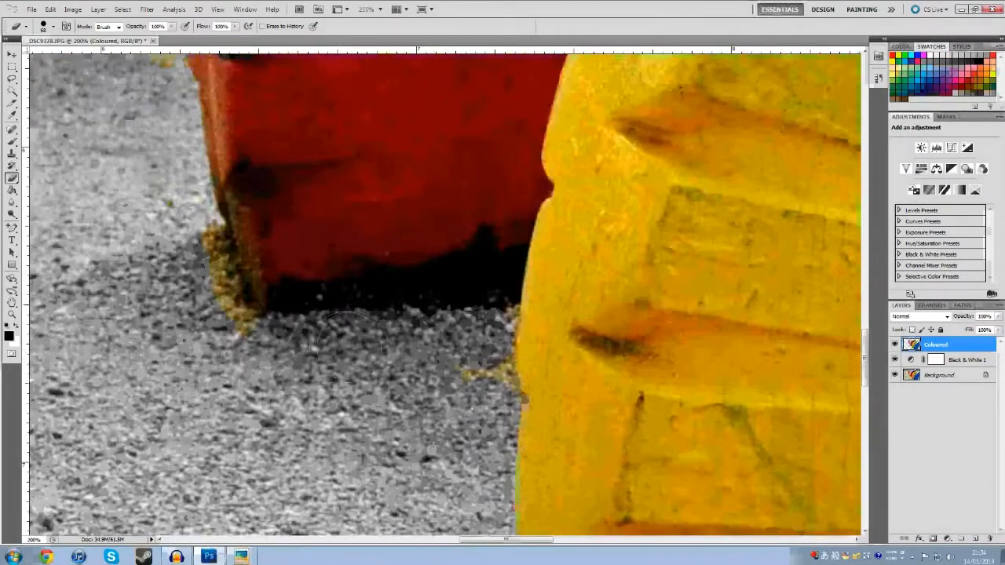
{"action": "left_click_drag", "start_coordinate": [474, 360], "coordinate": [487, 391]}
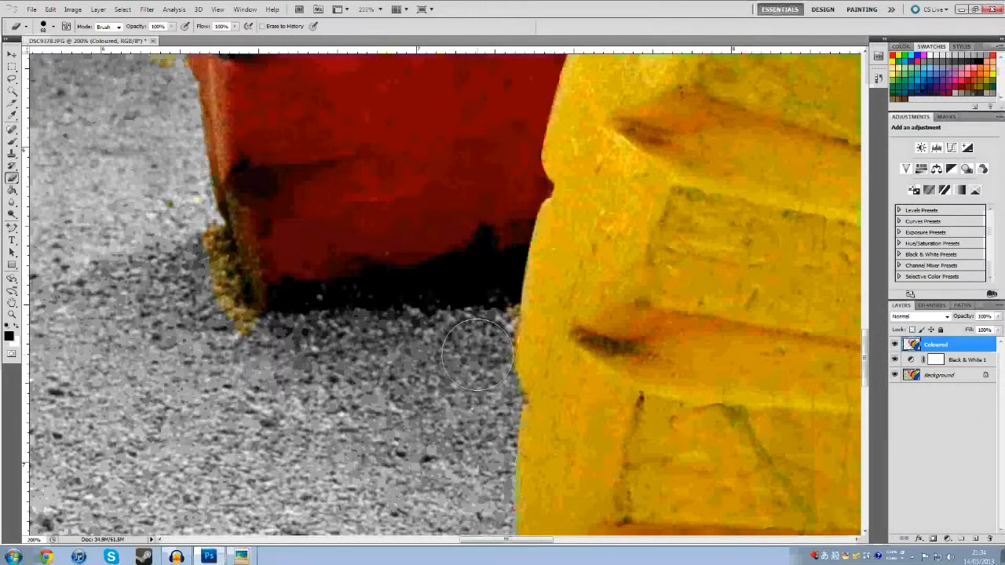
{"action": "right_click", "coordinate": [414, 334]}
{"action": "key", "text": "Return"}
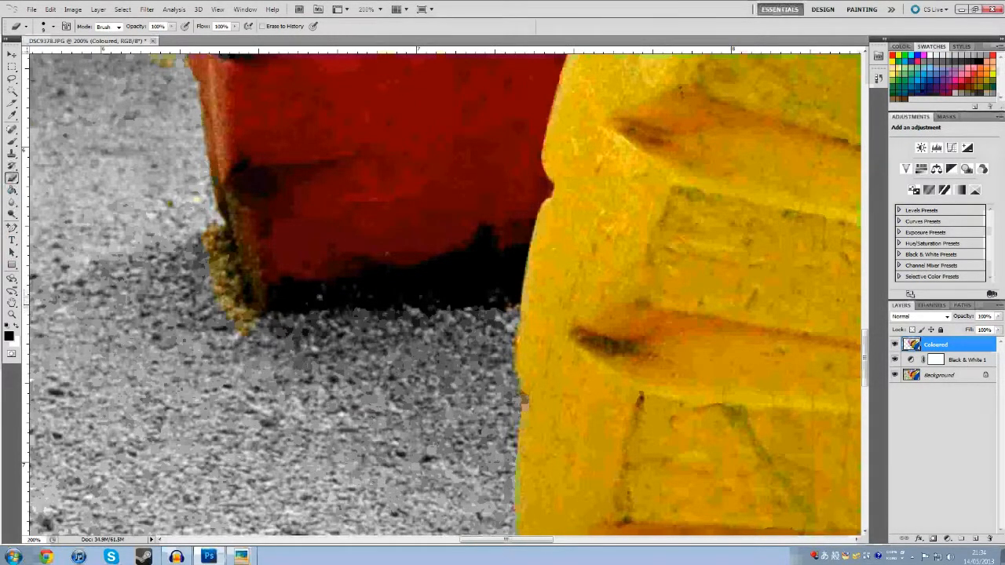
Set the Eraser brush size to 43 px and erase the sandy patch at the red tyre's lower outer corner
{"action": "key", "text": "z"}
{"action": "right_click", "coordinate": [240, 358]}
{"action": "left_click", "coordinate": [271, 369]}
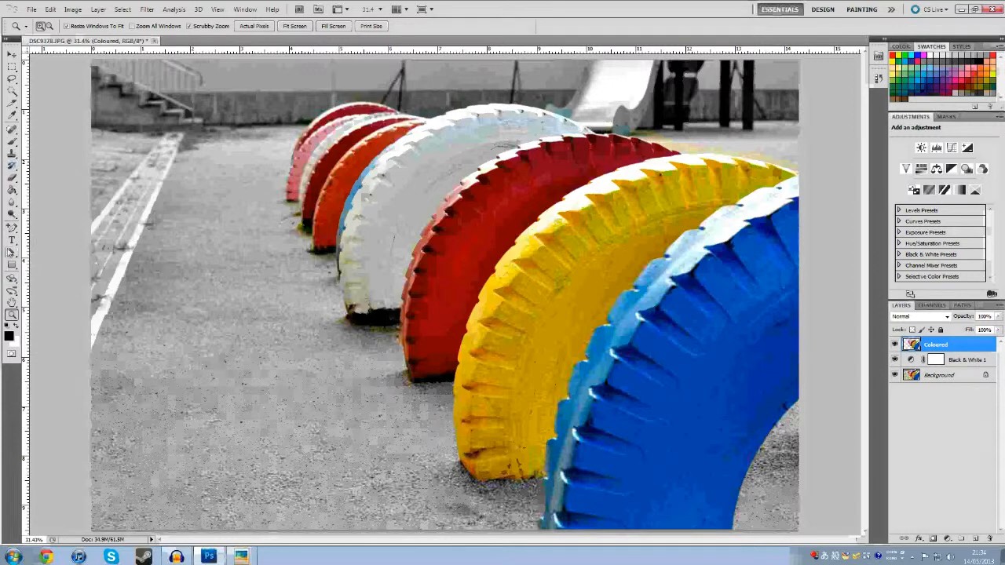
{"action": "left_click", "coordinate": [507, 488]}
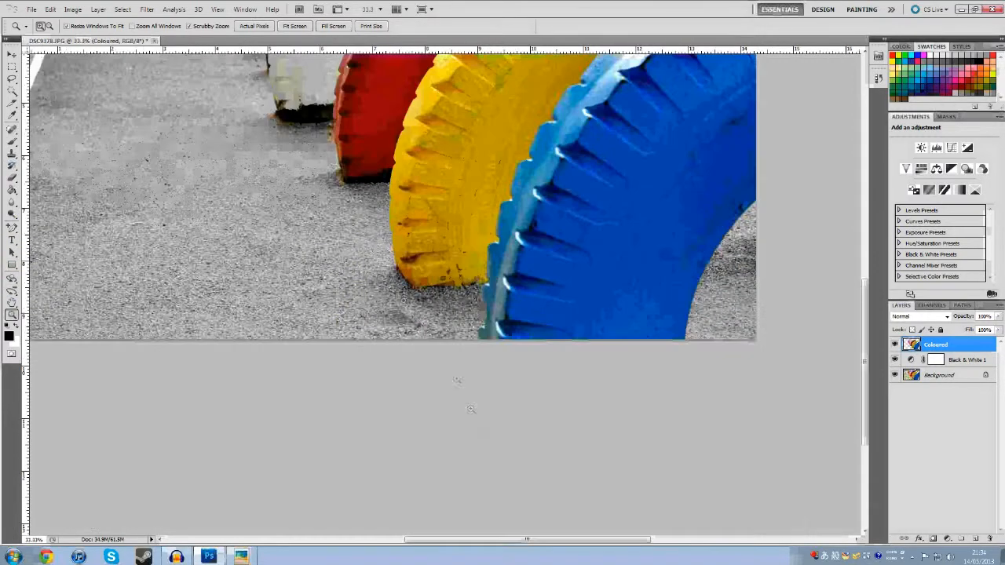
{"action": "left_click", "coordinate": [418, 287]}
{"action": "left_click", "coordinate": [417, 287]}
{"action": "scroll", "coordinate": [418, 287], "scroll_direction": "up", "scroll_amount": 7}
{"action": "left_click_drag", "start_coordinate": [560, 540], "coordinate": [511, 541]}
{"action": "scroll", "coordinate": [471, 459], "scroll_direction": "up", "scroll_amount": 4}
{"action": "left_click", "coordinate": [467, 451]}
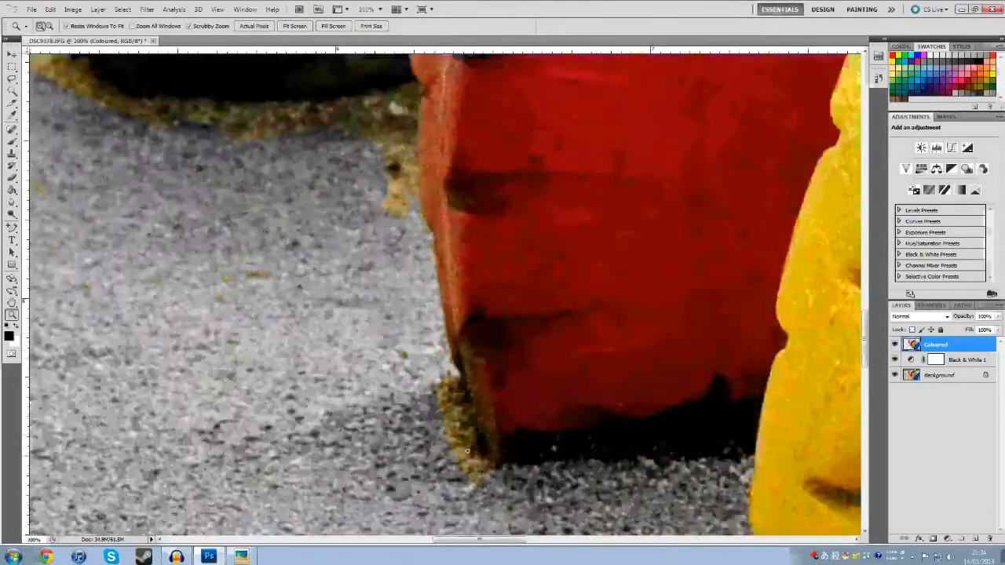
{"action": "left_click", "coordinate": [454, 433]}
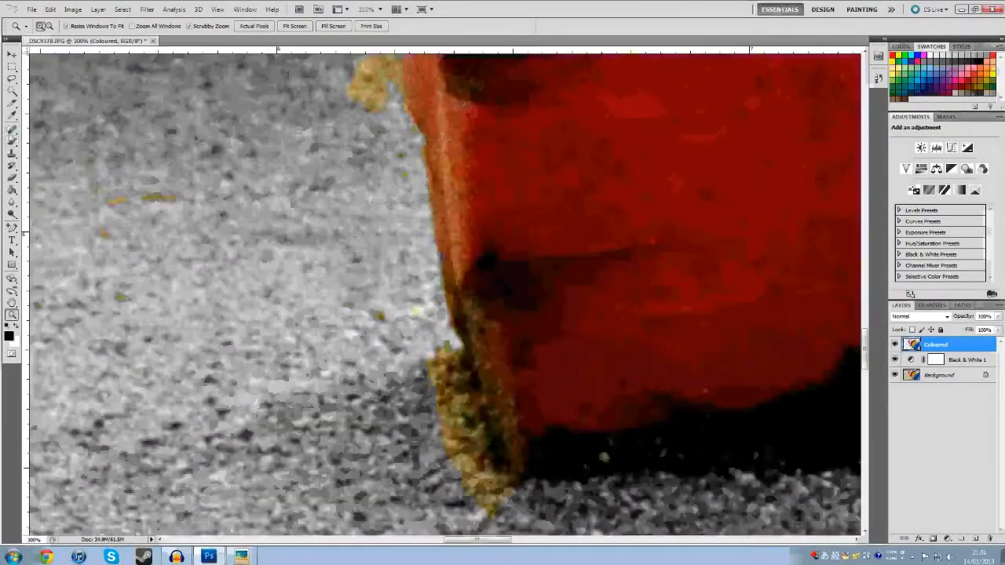
{"action": "left_click", "coordinate": [11, 178]}
{"action": "left_click", "coordinate": [489, 514]}
{"action": "right_click", "coordinate": [442, 491]}
{"action": "left_click_drag", "start_coordinate": [469, 439], "coordinate": [478, 439]}
{"action": "left_click", "coordinate": [424, 470]}
{"action": "mouse_move", "coordinate": [478, 499]}
{"action": "left_mouse_down"}
{"action": "mouse_move", "coordinate": [422, 369]}
{"action": "mouse_move", "coordinate": [454, 441]}
{"action": "mouse_move", "coordinate": [450, 429]}
{"action": "left_mouse_up"}
{"action": "mouse_move", "coordinate": [429, 359]}
{"action": "left_mouse_down"}
{"action": "mouse_move", "coordinate": [453, 379]}
{"action": "mouse_move", "coordinate": [456, 448]}
{"action": "mouse_move", "coordinate": [499, 495]}
{"action": "left_mouse_up"}
Erase the sandy ground along the red tyre's outer edge and the brown strip beneath the white tyre
{"action": "scroll", "coordinate": [498, 494], "scroll_direction": "up", "scroll_amount": 2}
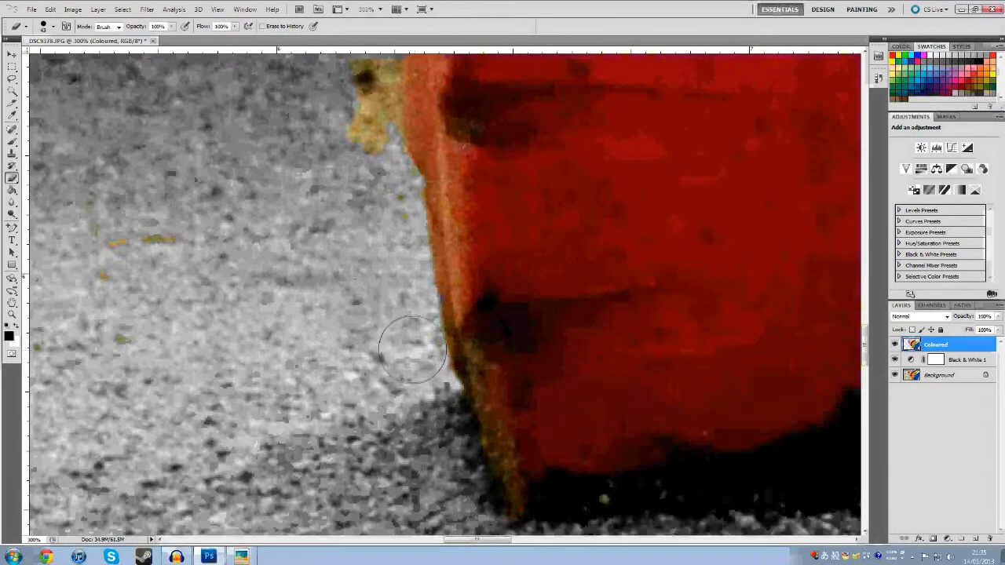
{"action": "scroll", "coordinate": [204, 259], "scroll_direction": "up", "scroll_amount": 3}
{"action": "scroll", "coordinate": [379, 343], "scroll_direction": "up", "scroll_amount": 2}
{"action": "mouse_move", "coordinate": [384, 343]}
{"action": "left_mouse_down"}
{"action": "mouse_move", "coordinate": [392, 333]}
{"action": "mouse_move", "coordinate": [381, 283]}
{"action": "left_mouse_up"}
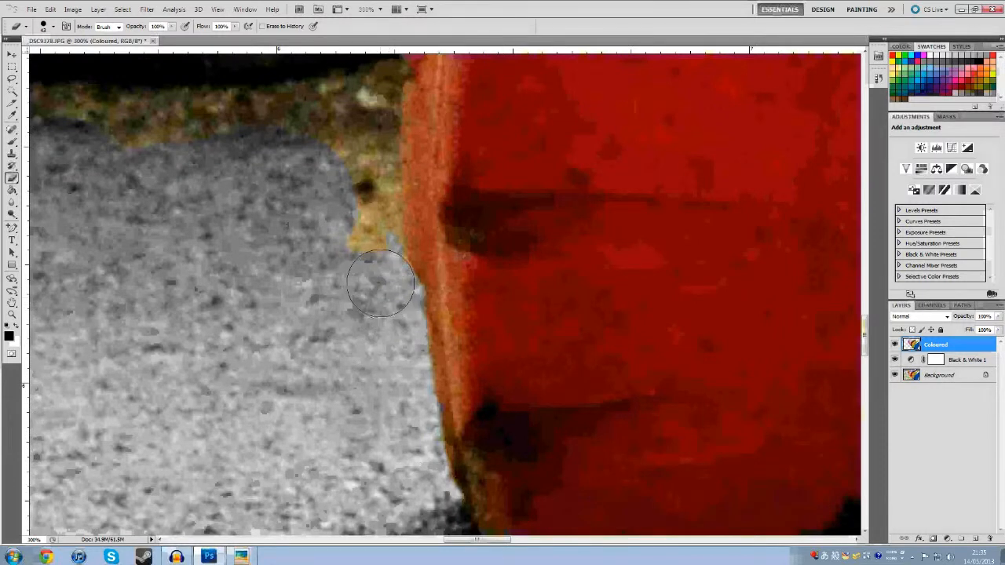
{"action": "scroll", "coordinate": [377, 290], "scroll_direction": "up", "scroll_amount": 5}
{"action": "mouse_move", "coordinate": [369, 373]}
{"action": "left_mouse_down"}
{"action": "mouse_move", "coordinate": [365, 325]}
{"action": "mouse_move", "coordinate": [366, 376]}
{"action": "mouse_move", "coordinate": [364, 282]}
{"action": "mouse_move", "coordinate": [328, 293]}
{"action": "mouse_move", "coordinate": [191, 291]}
{"action": "left_mouse_up"}
Set the Eraser brush size to 13 px and erase the coloured remnants in the corner between the white tyre's base and the red tyre
{"action": "scroll", "coordinate": [368, 353], "scroll_direction": "up", "scroll_amount": 2}
{"action": "scroll", "coordinate": [269, 348], "scroll_direction": "up", "scroll_amount": 3}
{"action": "right_click", "coordinate": [304, 422]}
{"action": "left_click_drag", "start_coordinate": [339, 433], "coordinate": [324, 435]}
{"action": "left_click_drag", "start_coordinate": [373, 337], "coordinate": [383, 338]}
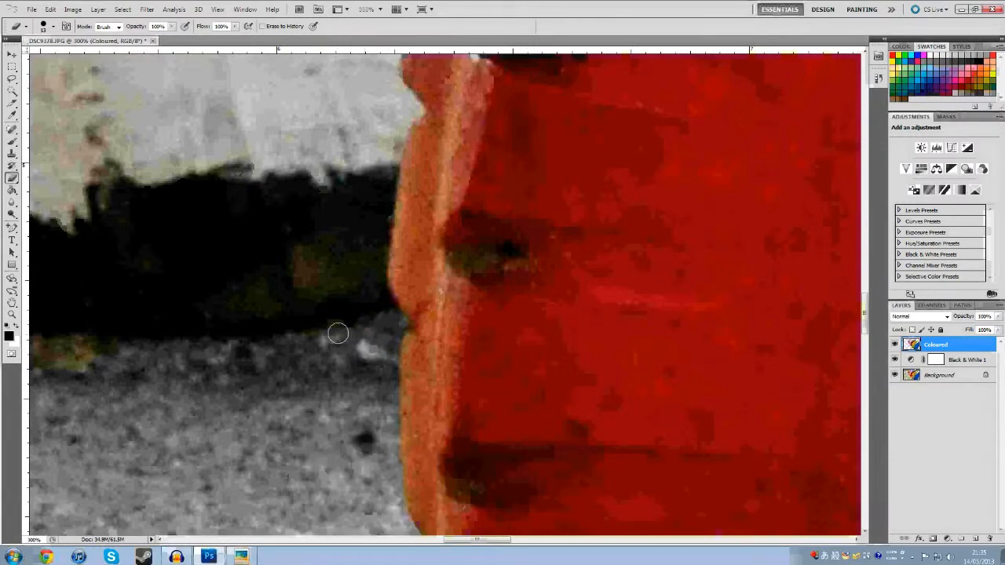
{"action": "scroll", "coordinate": [337, 334], "scroll_direction": "up", "scroll_amount": 4}
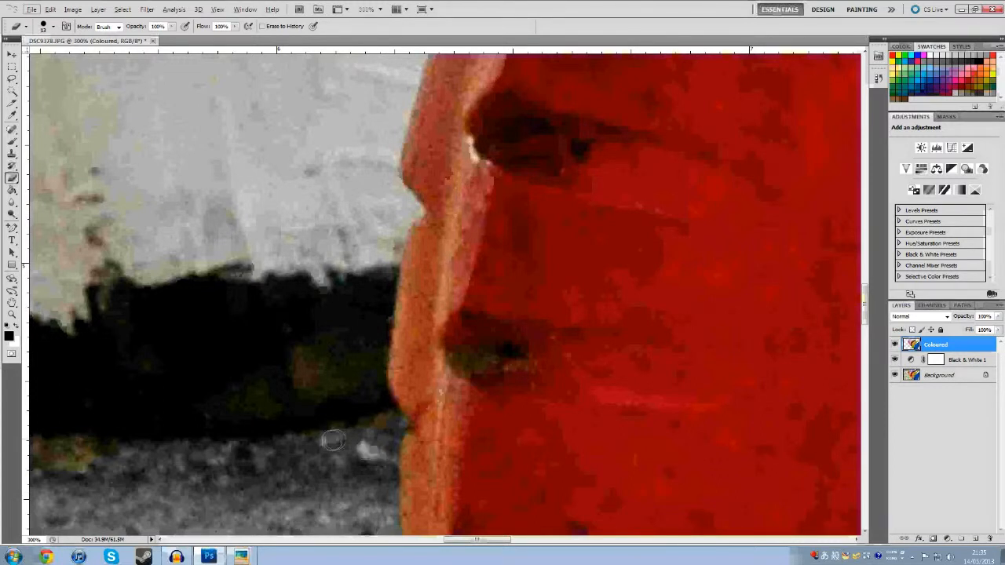
Erase most of the brown fringe of ground around the white tyre's dark base
{"action": "key", "text": "z"}
{"action": "right_click", "coordinate": [153, 326]}
{"action": "left_click", "coordinate": [195, 384]}
{"action": "right_click", "coordinate": [237, 390]}
{"action": "left_click", "coordinate": [283, 453]}
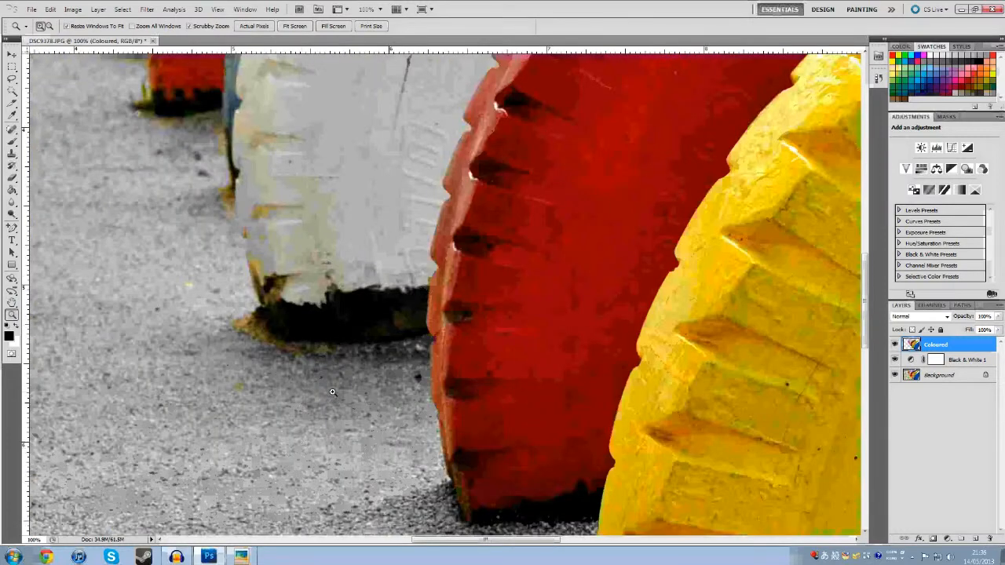
{"action": "scroll", "coordinate": [346, 385], "scroll_direction": "down", "scroll_amount": 5}
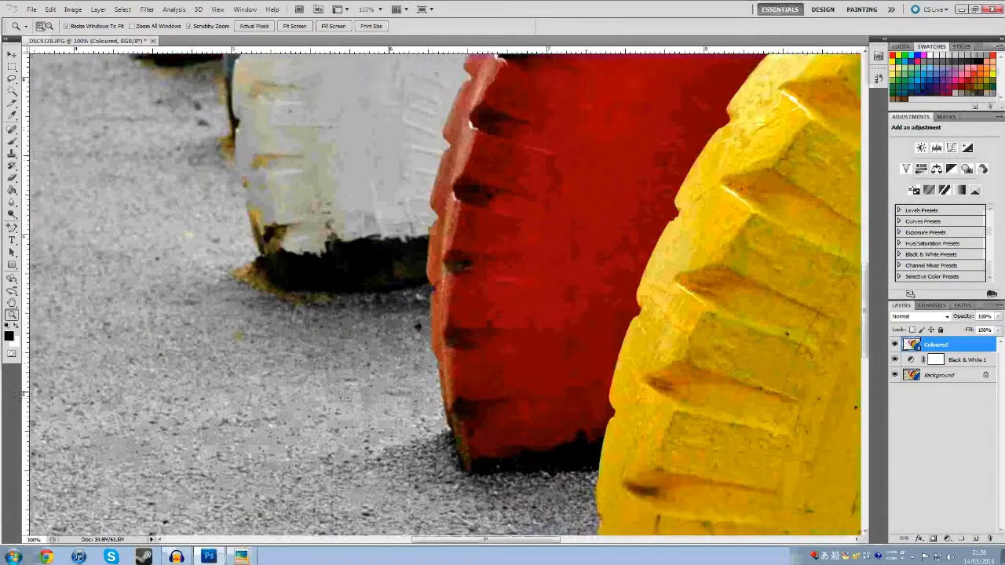
{"action": "scroll", "coordinate": [451, 400], "scroll_direction": "up", "scroll_amount": 5}
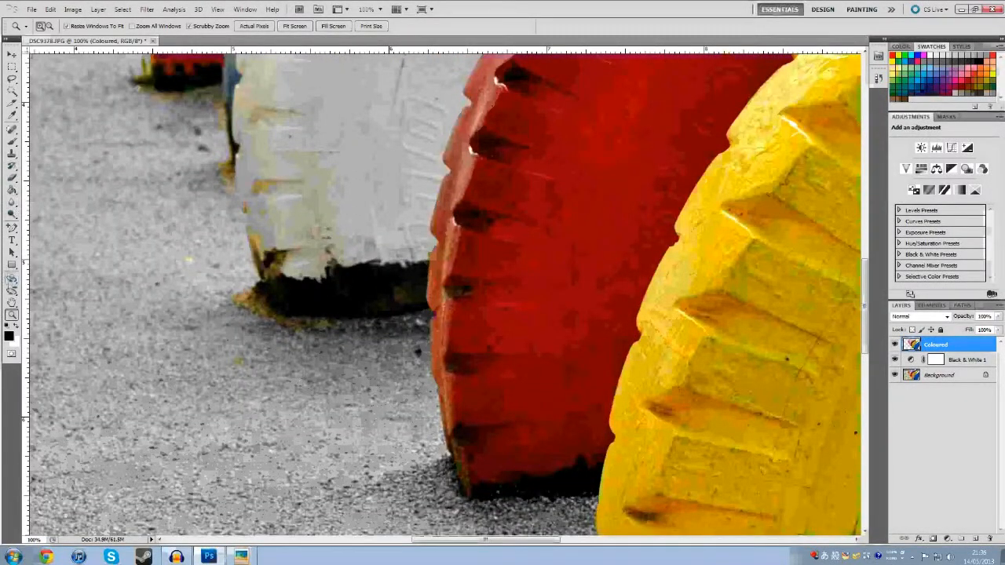
{"action": "mouse_move", "coordinate": [396, 320]}
{"action": "left_mouse_down"}
{"action": "mouse_move", "coordinate": [451, 296]}
{"action": "mouse_move", "coordinate": [292, 338]}
{"action": "mouse_move", "coordinate": [252, 332]}
{"action": "left_mouse_up"}
{"action": "key", "text": "e"}
{"action": "left_click_drag", "start_coordinate": [468, 539], "coordinate": [438, 540]}
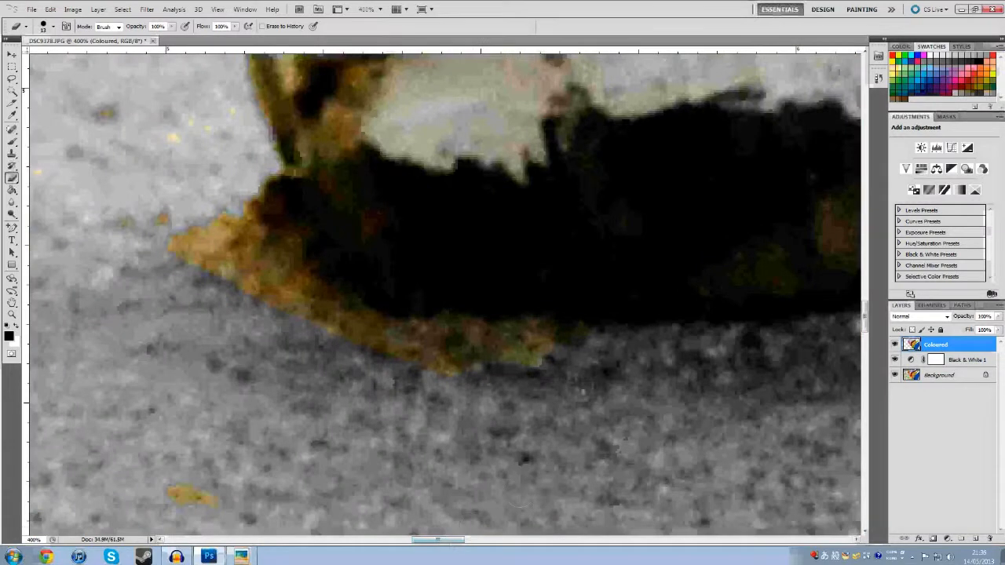
{"action": "left_click_drag", "start_coordinate": [553, 345], "coordinate": [516, 337]}
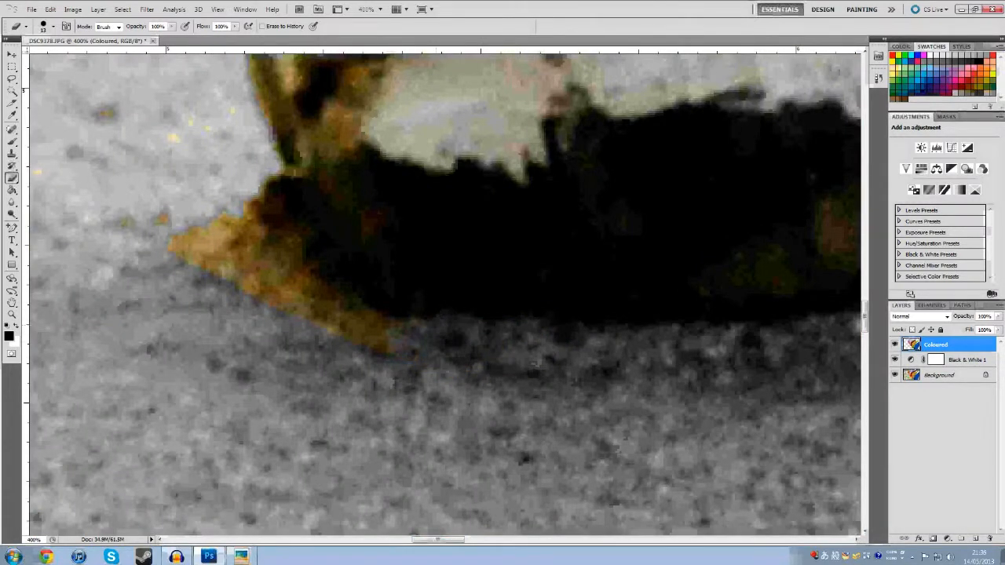
{"action": "mouse_move", "coordinate": [358, 327]}
{"action": "left_mouse_down"}
{"action": "mouse_move", "coordinate": [232, 282]}
{"action": "mouse_move", "coordinate": [119, 146]}
{"action": "mouse_move", "coordinate": [142, 194]}
{"action": "mouse_move", "coordinate": [184, 232]}
{"action": "mouse_move", "coordinate": [228, 228]}
{"action": "left_mouse_up"}
Set the Eraser brush size to 35 px and erase the remaining brown ground at the white tyre's lower outer corner
{"action": "scroll", "coordinate": [251, 236], "scroll_direction": "up", "scroll_amount": 4}
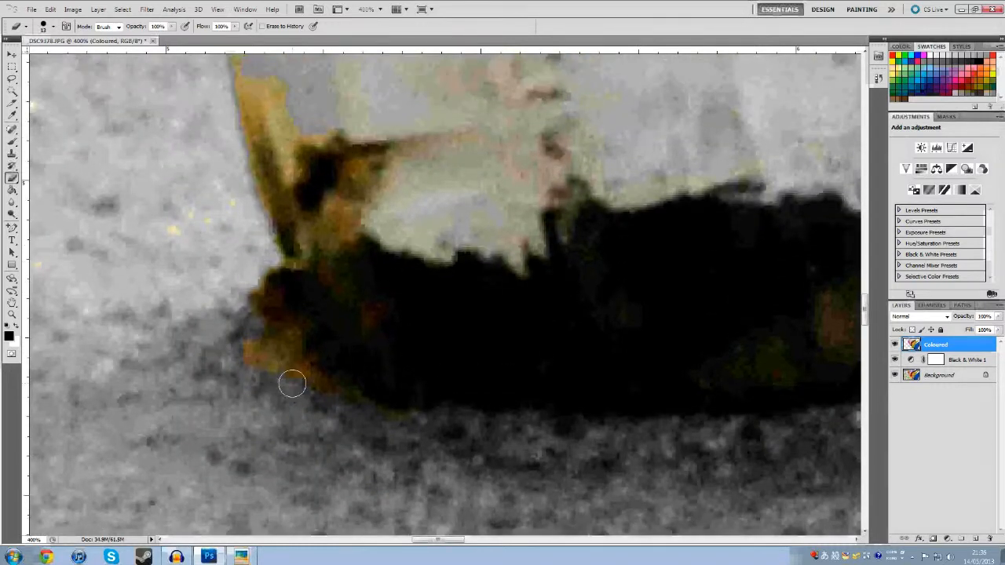
{"action": "right_click", "coordinate": [252, 298]}
{"action": "left_click_drag", "start_coordinate": [271, 321], "coordinate": [277, 321]}
{"action": "mouse_move", "coordinate": [200, 297]}
{"action": "left_mouse_down"}
{"action": "mouse_move", "coordinate": [253, 321]}
{"action": "mouse_move", "coordinate": [318, 442]}
{"action": "left_mouse_up"}
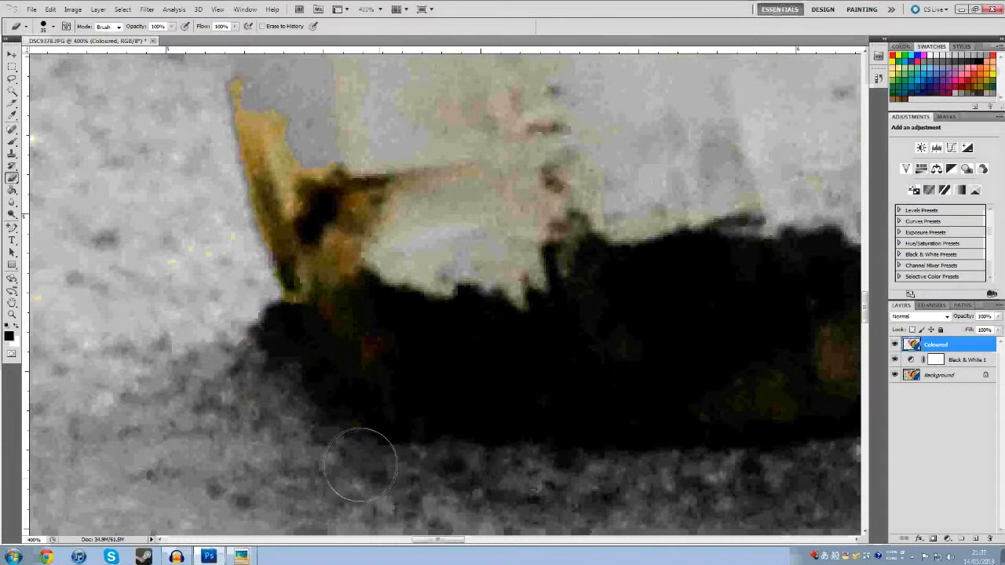
Erase small yellow specks on the gravel beside the white tyre's lower outer edge
{"action": "scroll", "coordinate": [93, 268], "scroll_direction": "up", "scroll_amount": 1}
{"action": "scroll", "coordinate": [94, 269], "scroll_direction": "down", "scroll_amount": 2}
{"action": "left_click_drag", "start_coordinate": [457, 541], "coordinate": [433, 542]}
{"action": "scroll", "coordinate": [474, 435], "scroll_direction": "down", "scroll_amount": 2}
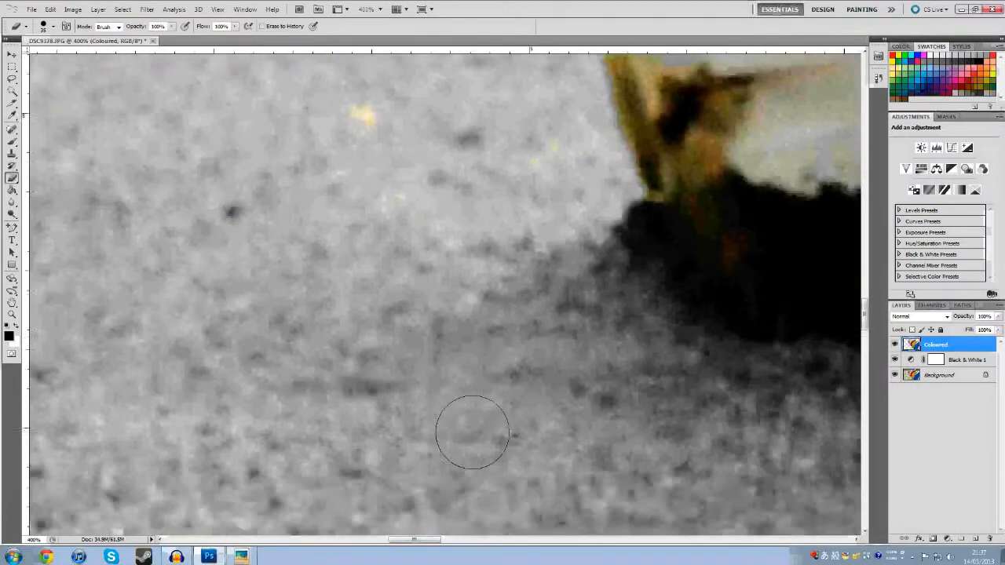
{"action": "scroll", "coordinate": [440, 456], "scroll_direction": "up", "scroll_amount": 7}
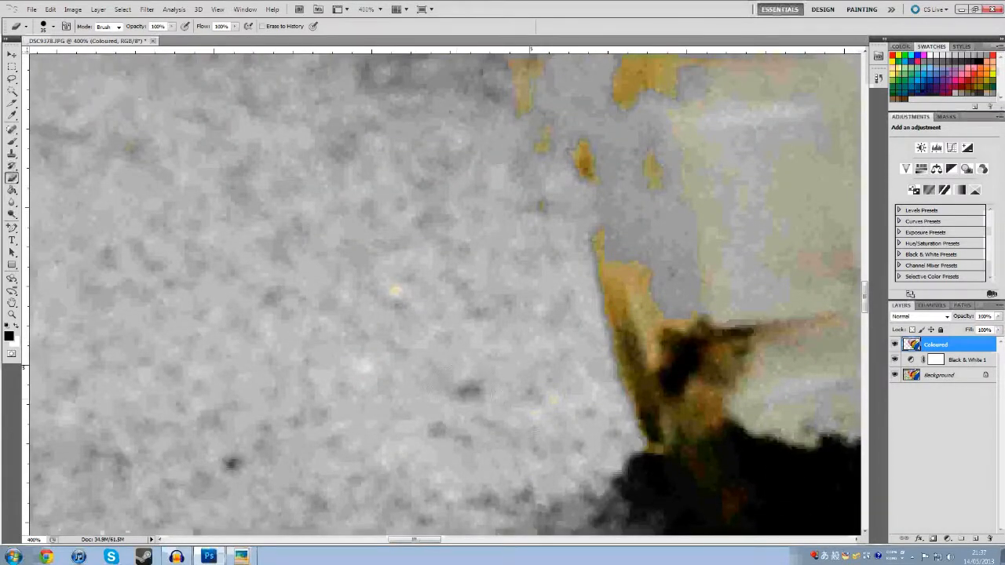
{"action": "left_click_drag", "start_coordinate": [417, 540], "coordinate": [429, 540]}
{"action": "scroll", "coordinate": [444, 517], "scroll_direction": "up", "scroll_amount": 3}
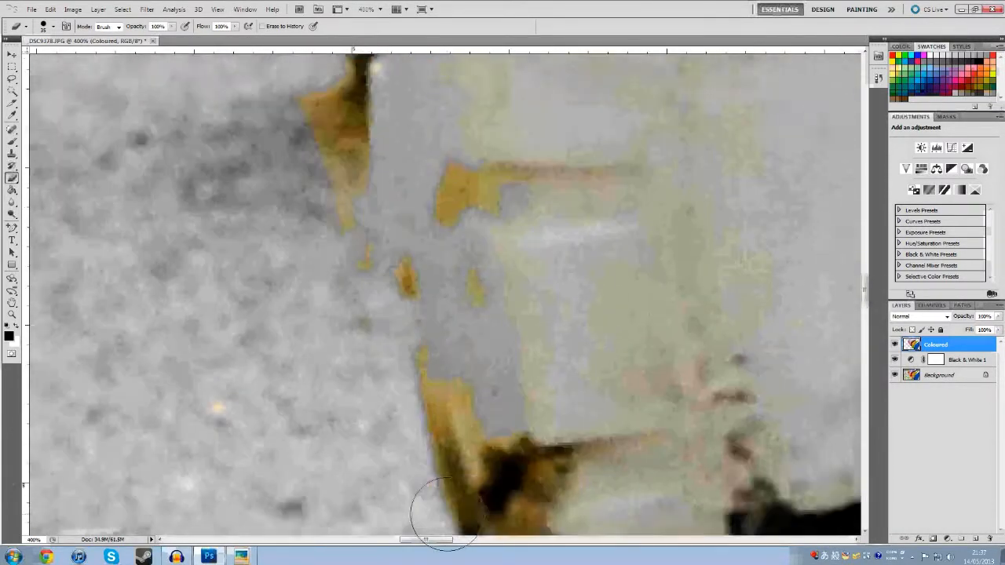
{"action": "scroll", "coordinate": [445, 514], "scroll_direction": "up", "scroll_amount": 5}
{"action": "scroll", "coordinate": [448, 521], "scroll_direction": "down", "scroll_amount": 2}
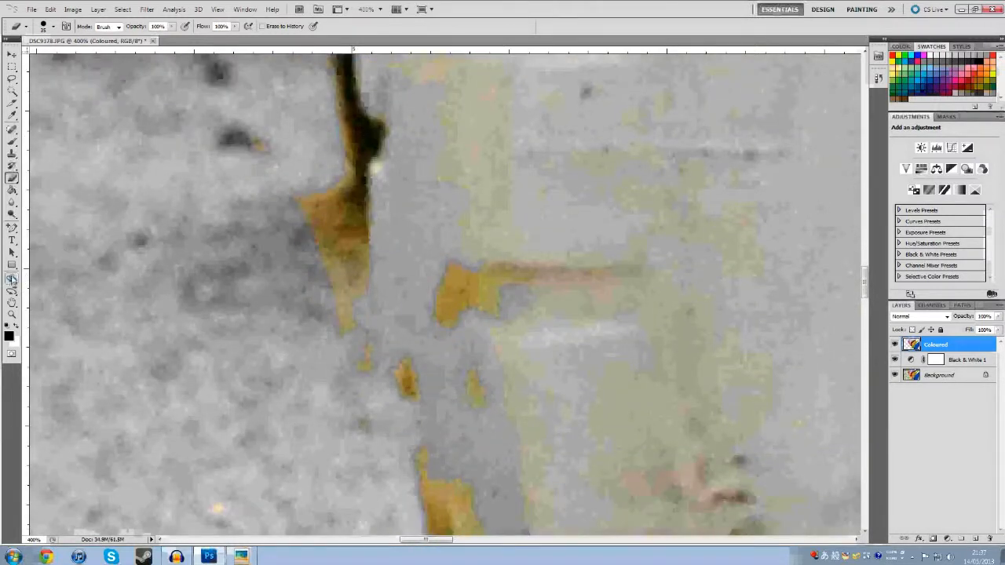
Examine the white tyre's outer edge and the bases of the tyres behind it at 100% zoom
{"action": "left_click", "coordinate": [12, 315]}
{"action": "right_click", "coordinate": [391, 312]}
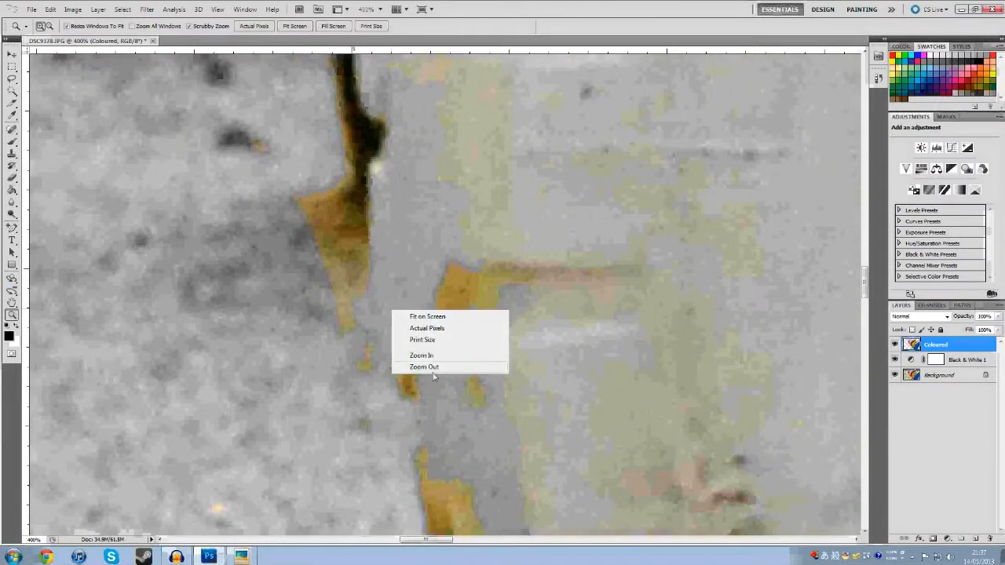
{"action": "left_click", "coordinate": [440, 368]}
{"action": "right_click", "coordinate": [442, 363]}
{"action": "left_click", "coordinate": [503, 422]}
{"action": "right_click", "coordinate": [475, 406]}
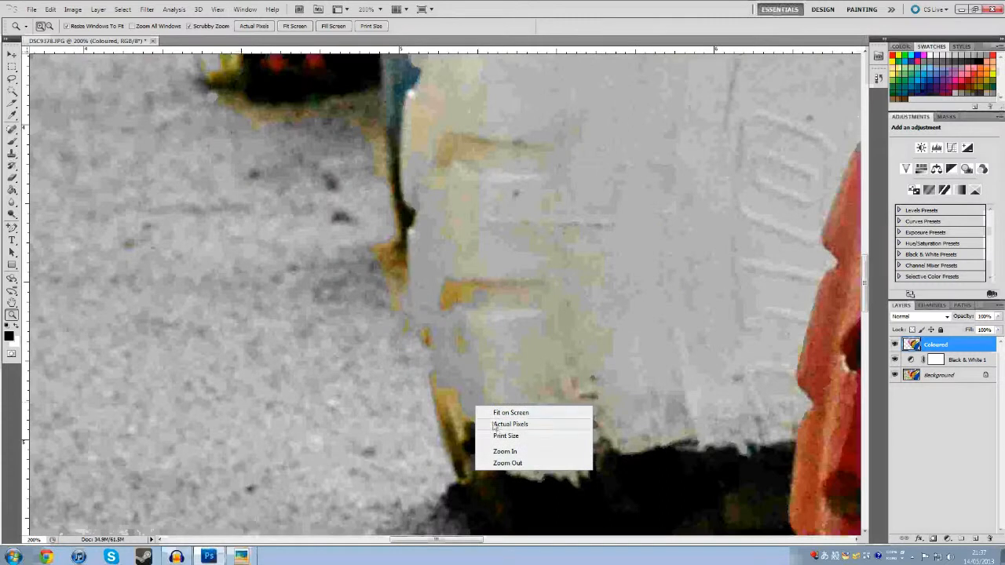
{"action": "left_click", "coordinate": [508, 462]}
{"action": "scroll", "coordinate": [465, 264], "scroll_direction": "up", "scroll_amount": 2}
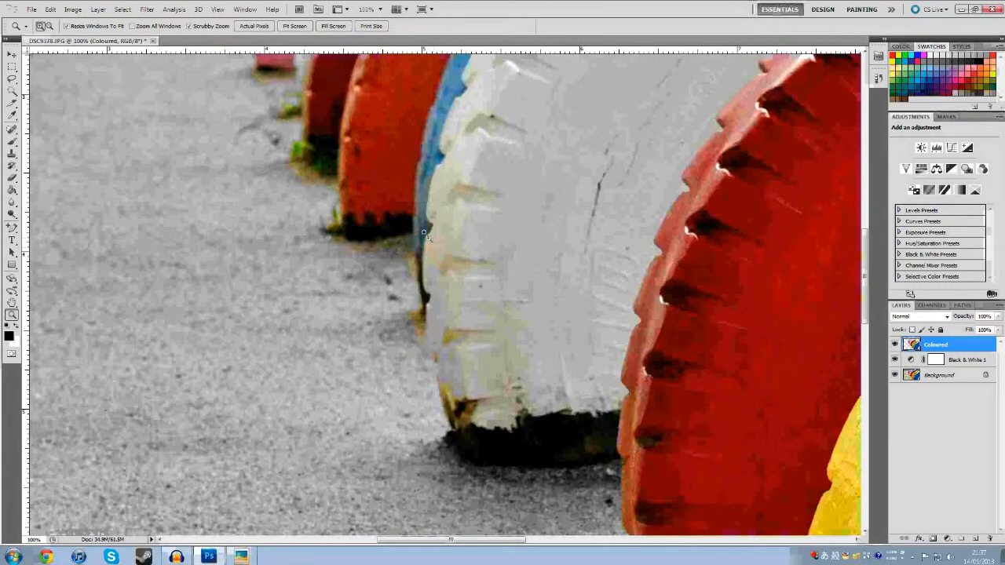
Try the Magic Eraser on the face of the large red tyre and undo the erasure
{"action": "right_click", "coordinate": [12, 178]}
{"action": "left_click", "coordinate": [57, 197]}
{"action": "left_click", "coordinate": [799, 307]}
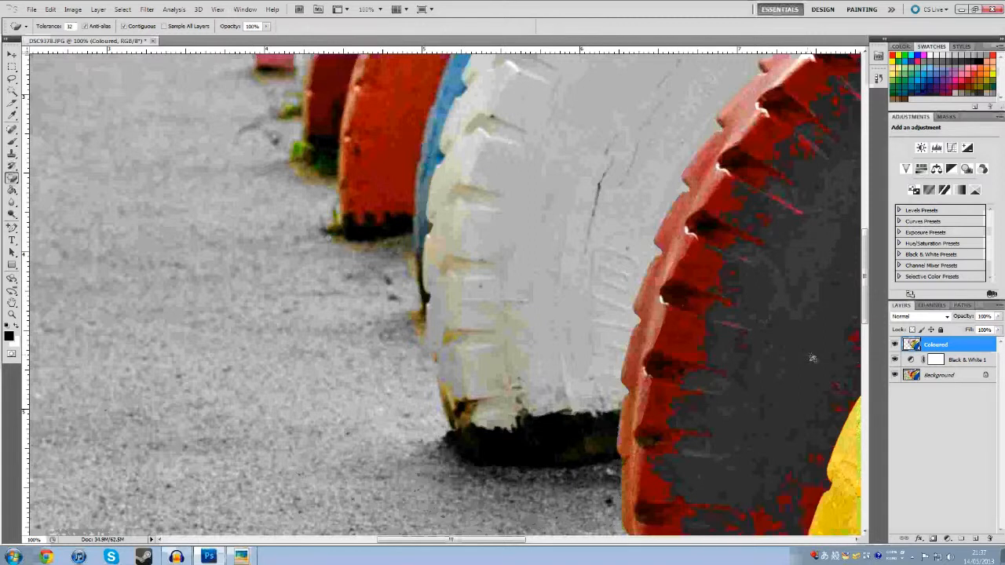
{"action": "key", "text": "ctrl+z"}
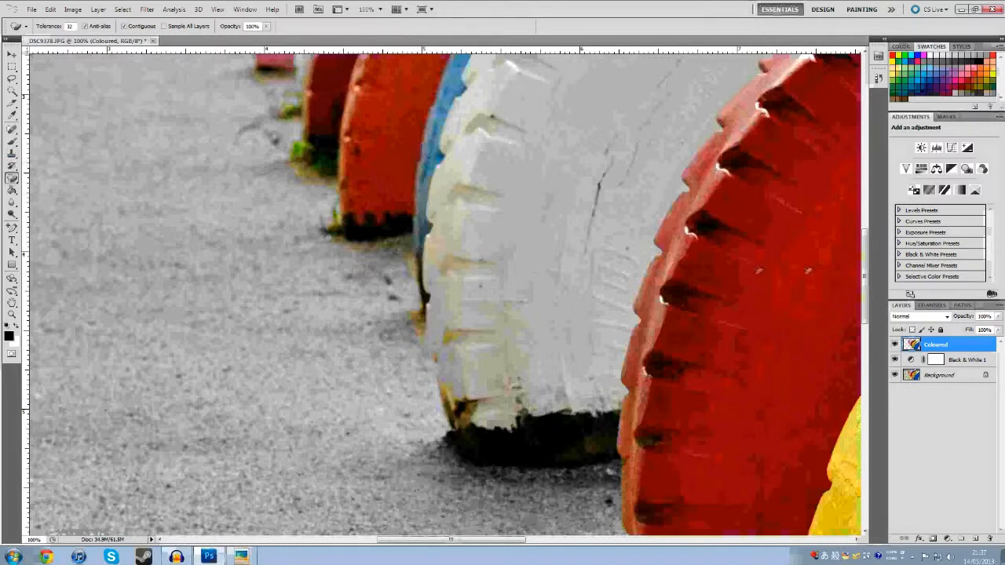
Hide the Coloured and Black & White 1 layers to view only the Background, and restore both with Coloured selected
{"action": "left_click", "coordinate": [949, 376]}
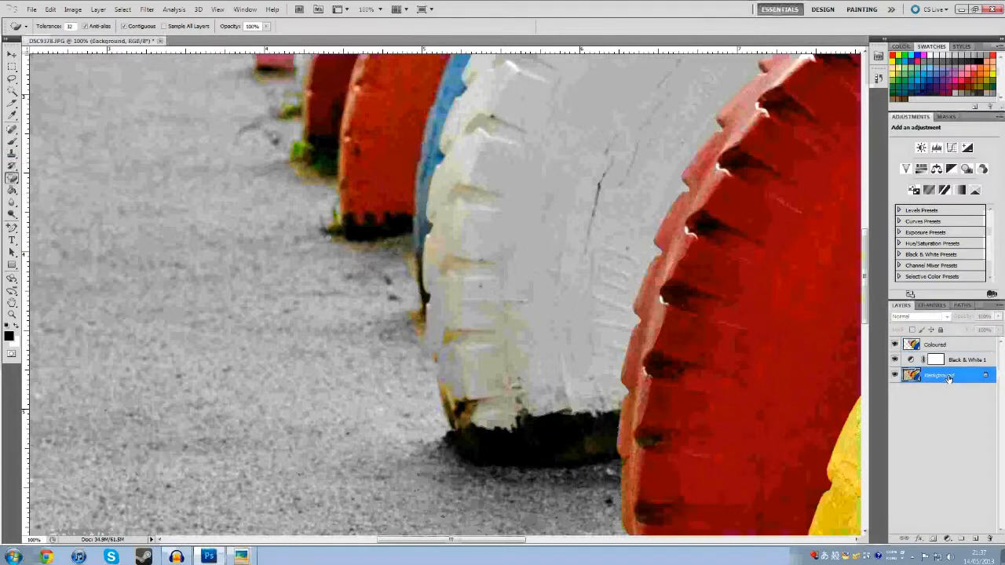
{"action": "left_click", "coordinate": [895, 346]}
{"action": "left_click", "coordinate": [894, 360]}
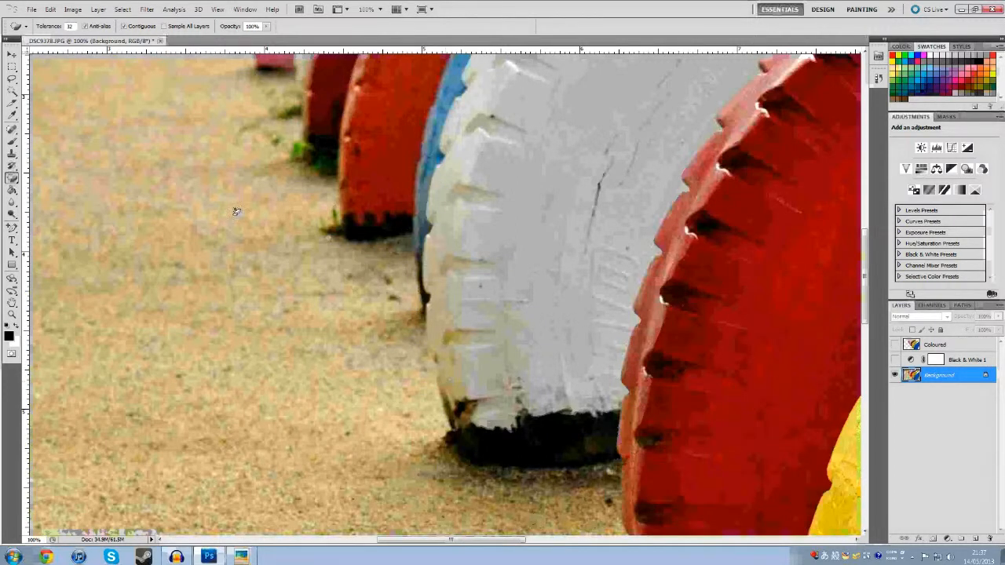
{"action": "left_click", "coordinate": [934, 345]}
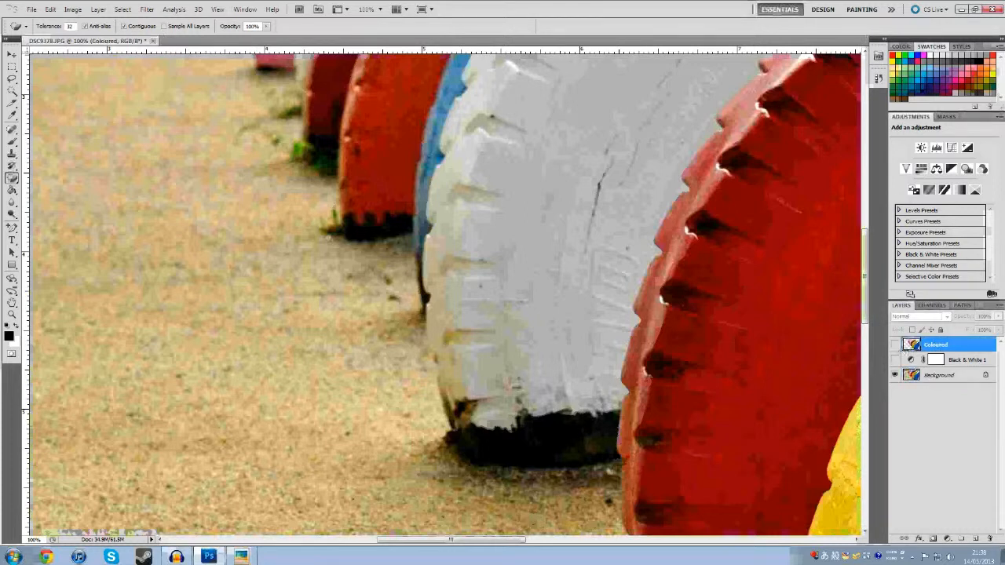
{"action": "left_click", "coordinate": [895, 360]}
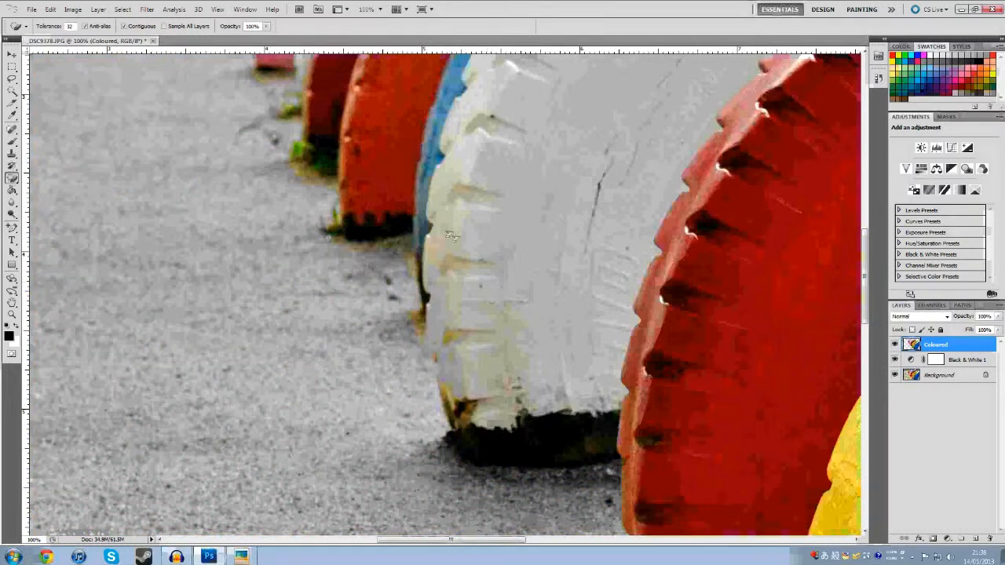
With only the Background visible, lasso the area around the white tyre's lower outer edge and copy it to a new layer
{"action": "left_click", "coordinate": [895, 344]}
{"action": "left_click", "coordinate": [895, 360]}
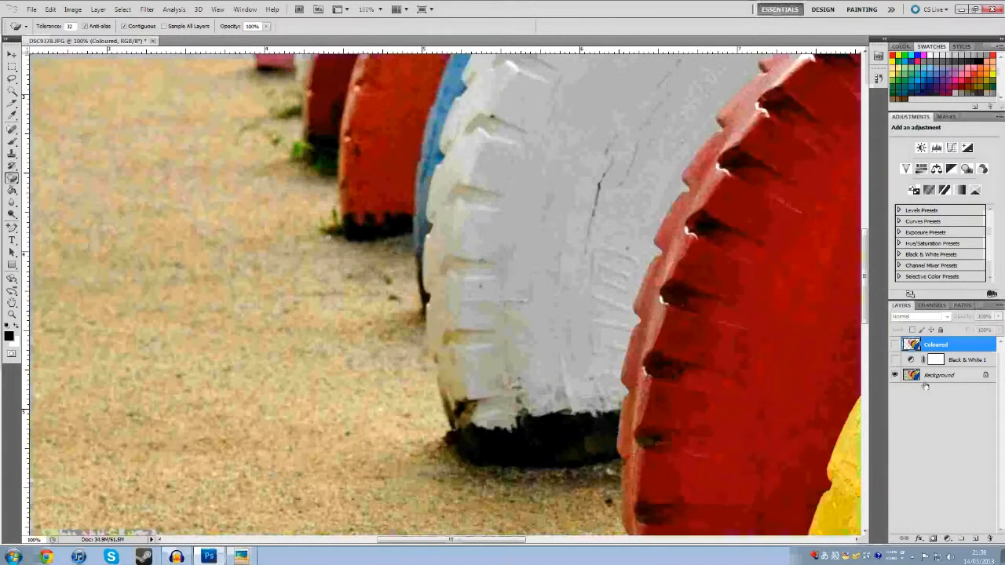
{"action": "left_click", "coordinate": [938, 376]}
{"action": "left_click", "coordinate": [12, 79]}
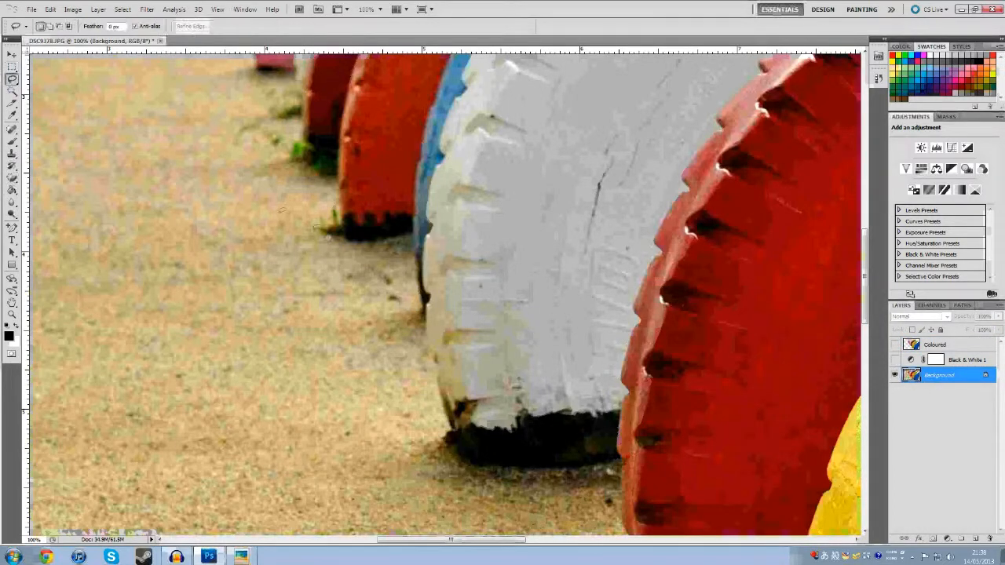
{"action": "left_click_drag", "start_coordinate": [482, 246], "coordinate": [409, 219]}
{"action": "left_click_drag", "start_coordinate": [438, 450], "coordinate": [506, 447]}
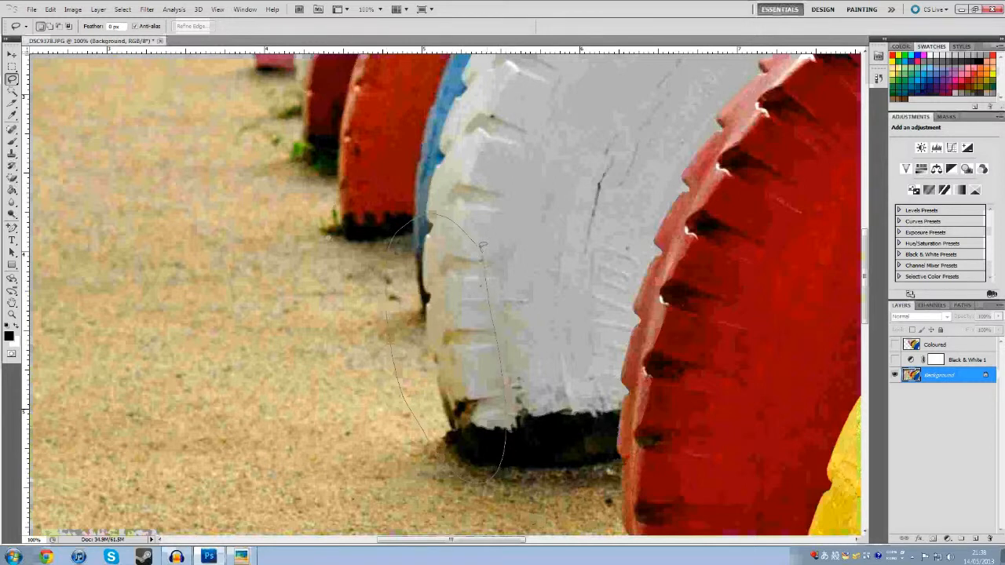
{"action": "left_click_drag", "start_coordinate": [476, 238], "coordinate": [480, 244]}
{"action": "right_click", "coordinate": [465, 289]}
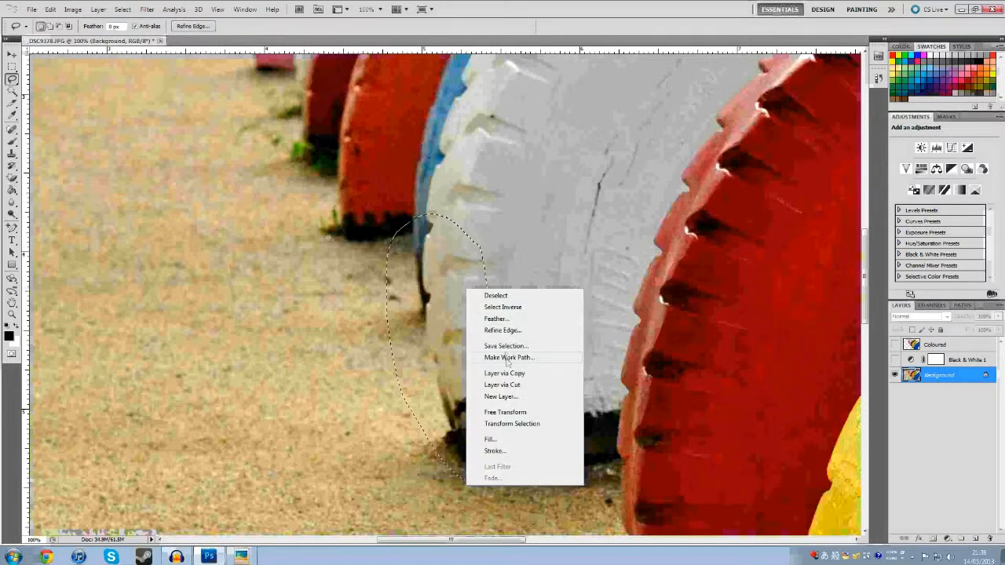
{"action": "left_click", "coordinate": [503, 385]}
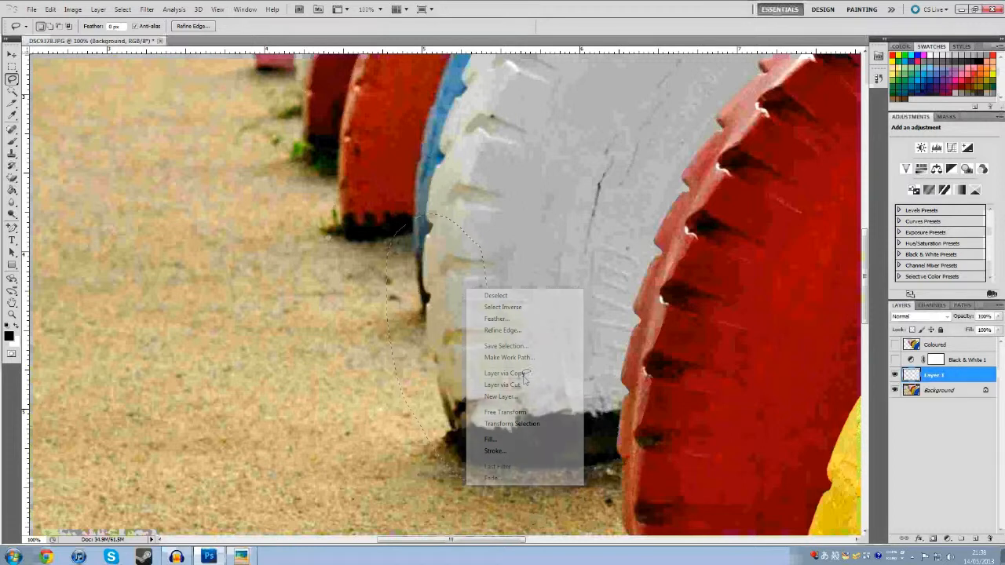
Try to move Layer 1 above Black & White 1 and merge it with the hidden Coloured layer
{"action": "left_click_drag", "start_coordinate": [950, 380], "coordinate": [949, 358]}
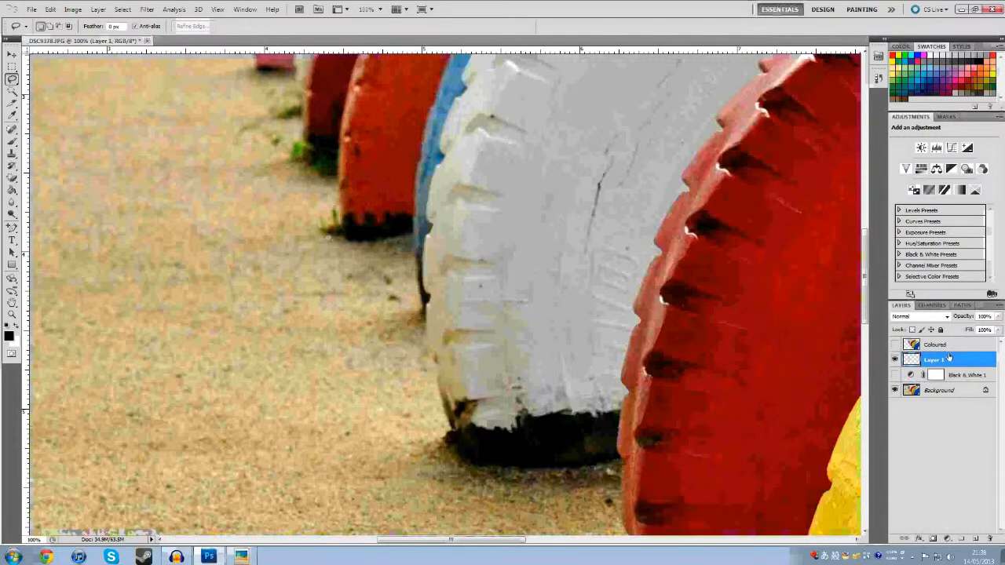
{"action": "left_click", "coordinate": [952, 347]}
{"action": "left_click", "coordinate": [950, 362], "text": "ctrl"}
{"action": "right_click", "coordinate": [950, 362]}
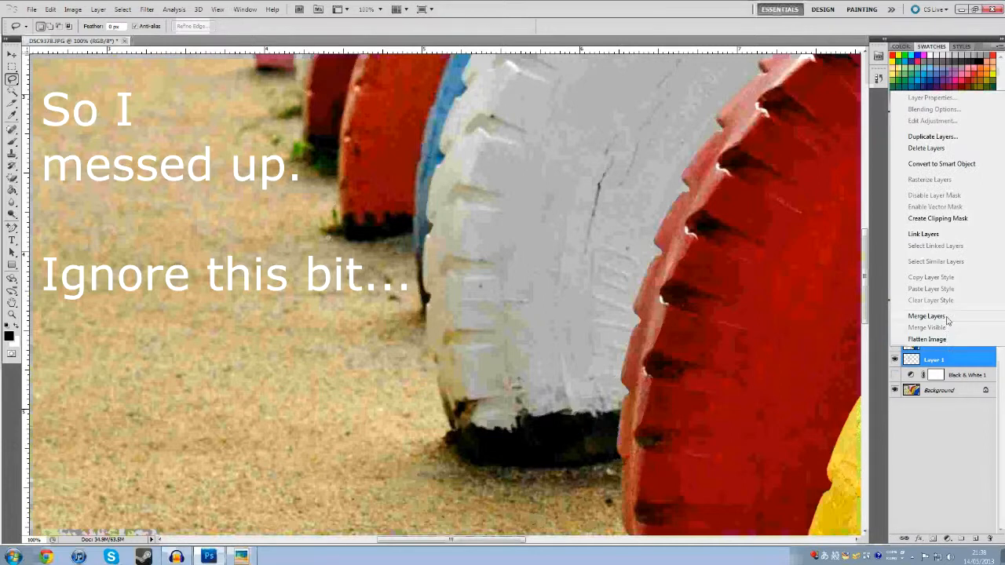
{"action": "left_click", "coordinate": [946, 317]}
{"action": "left_click", "coordinate": [894, 361]}
{"action": "left_click", "coordinate": [928, 378]}
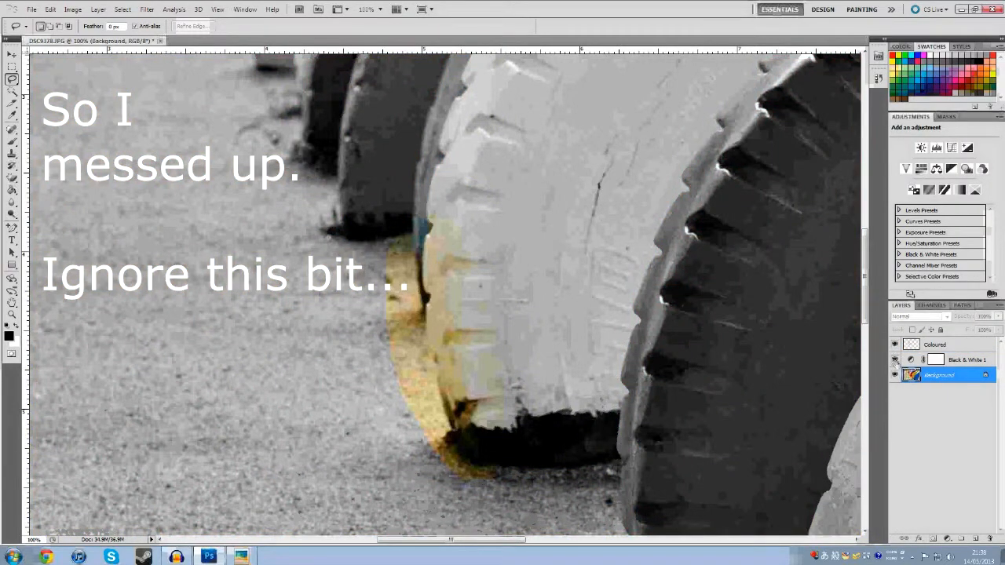
{"action": "left_click", "coordinate": [894, 362]}
{"action": "left_click", "coordinate": [894, 361]}
{"action": "scroll", "coordinate": [471, 314], "scroll_direction": "up", "scroll_amount": 3}
{"action": "scroll", "coordinate": [471, 314], "scroll_direction": "down", "scroll_amount": 2}
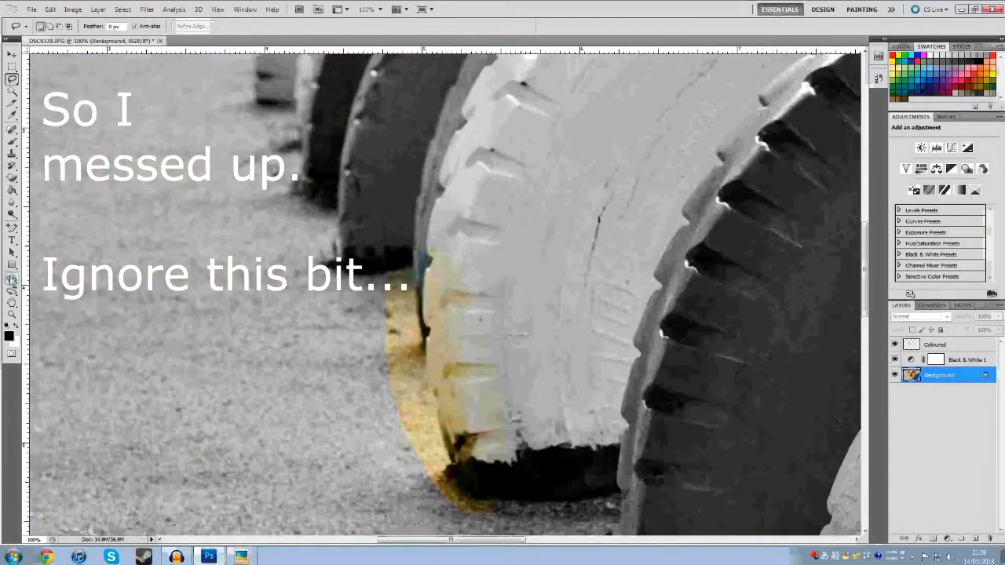
Step back through the history to undo the faulty merge, keeping the copied Layer 1
{"action": "key", "text": "ctrl+alt+z"}
{"action": "key", "text": "ctrl+alt+z"}
{"action": "left_click", "coordinate": [50, 9]}
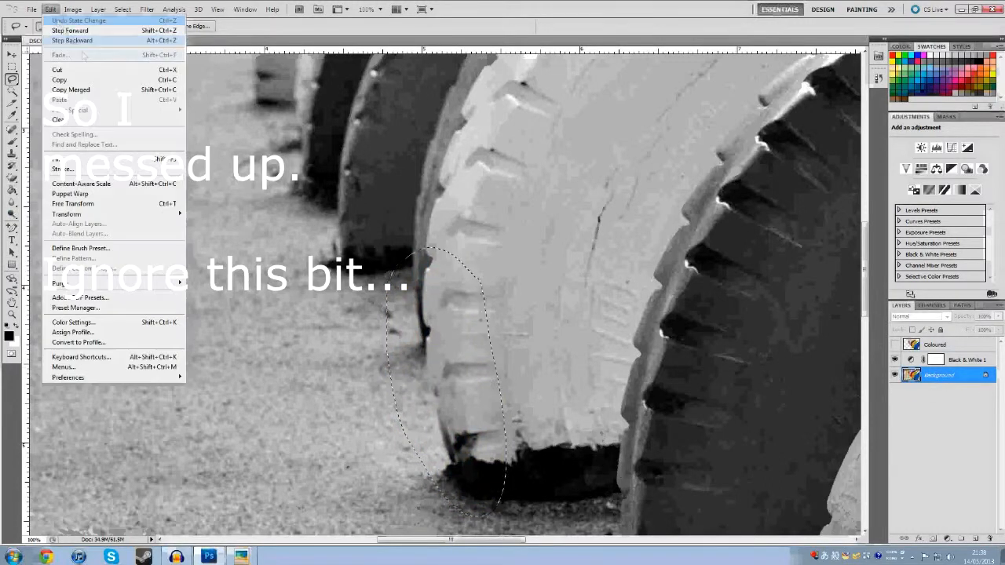
{"action": "left_click", "coordinate": [70, 31]}
Show the Coloured layer, hide Black & White 1 and Background, and move Layer 1 directly below Coloured
{"action": "left_click", "coordinate": [935, 345]}
{"action": "left_click", "coordinate": [894, 345]}
{"action": "left_click", "coordinate": [957, 362]}
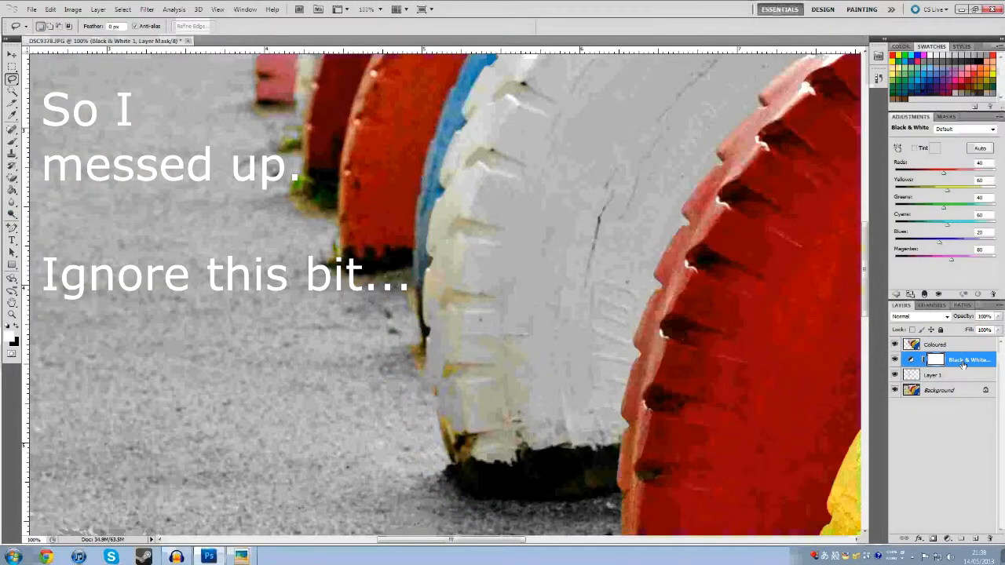
{"action": "left_click", "coordinate": [942, 376]}
{"action": "left_click", "coordinate": [894, 344]}
{"action": "left_click", "coordinate": [894, 360]}
{"action": "left_click", "coordinate": [894, 390]}
{"action": "left_click", "coordinate": [895, 344]}
{"action": "left_click_drag", "start_coordinate": [942, 375], "coordinate": [942, 355]}
Merge the Coloured layer with Layer 1, and show the Black & White 1 and Background layers
{"action": "right_click", "coordinate": [938, 363]}
{"action": "left_click", "coordinate": [946, 419]}
{"action": "left_click", "coordinate": [946, 345], "text": "ctrl"}
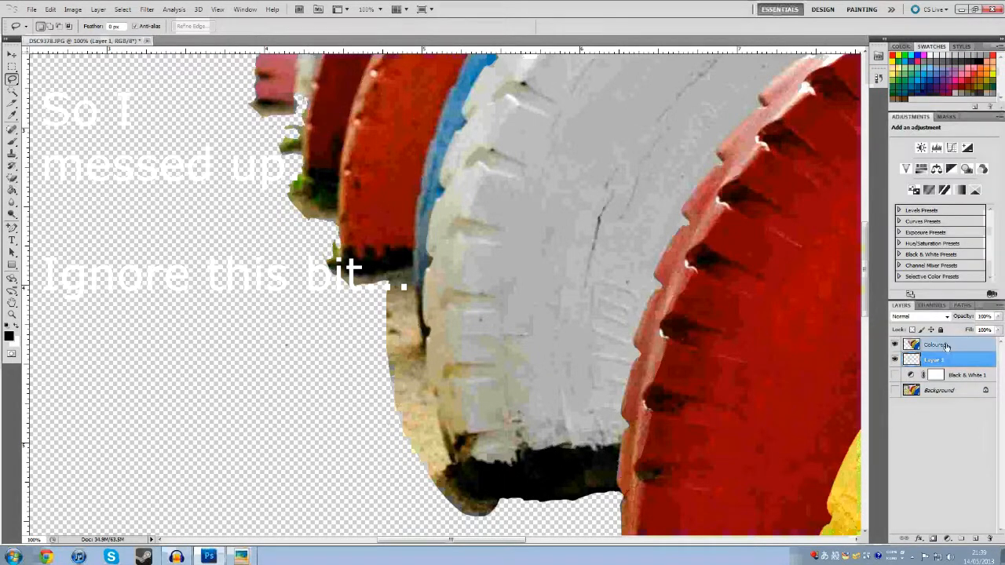
{"action": "right_click", "coordinate": [945, 346]}
{"action": "left_click", "coordinate": [947, 315]}
{"action": "left_click", "coordinate": [895, 359]}
{"action": "left_click", "coordinate": [896, 375]}
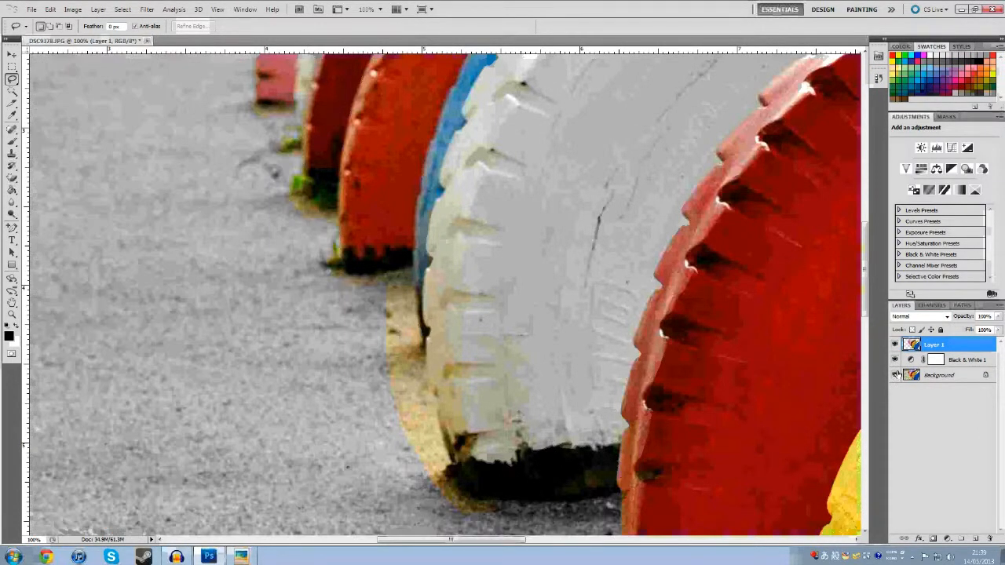
Undo the merge of the two colour layers and merge Coloured down into Layer 1 instead
{"action": "scroll", "coordinate": [906, 404], "scroll_direction": "up", "scroll_amount": 3}
{"action": "scroll", "coordinate": [895, 425], "scroll_direction": "down", "scroll_amount": 2}
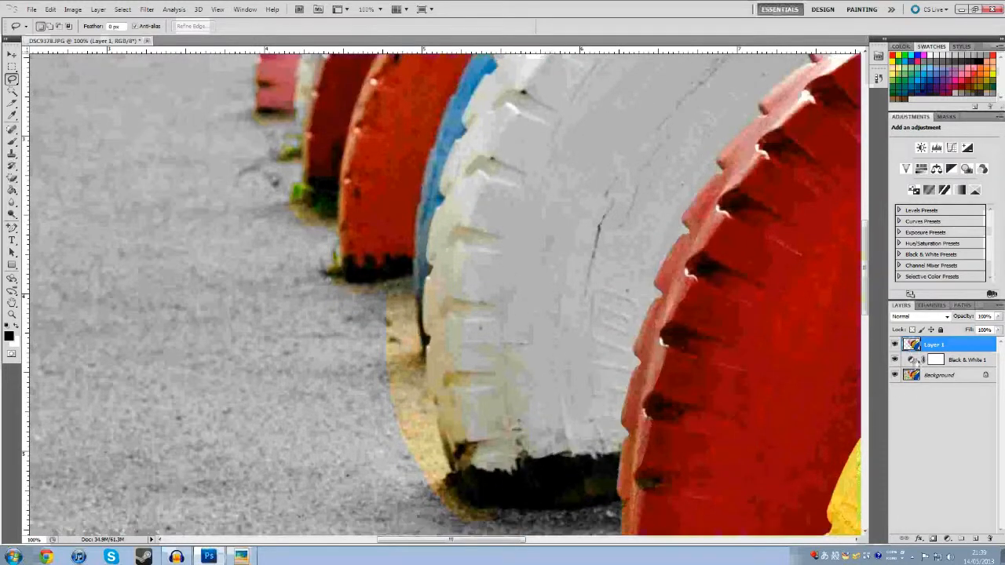
{"action": "right_click", "coordinate": [930, 346]}
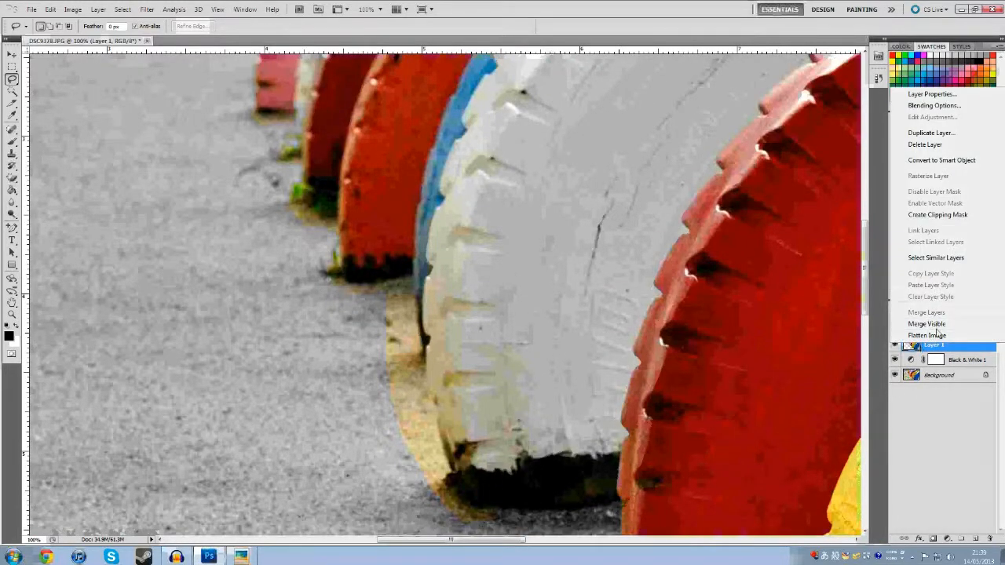
{"action": "left_click", "coordinate": [943, 410]}
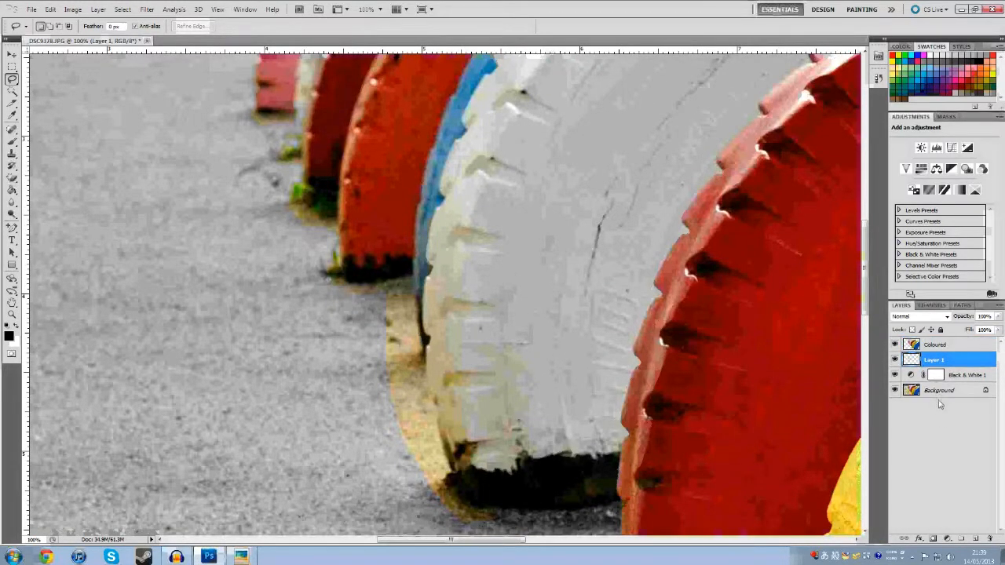
{"action": "right_click", "coordinate": [937, 347]}
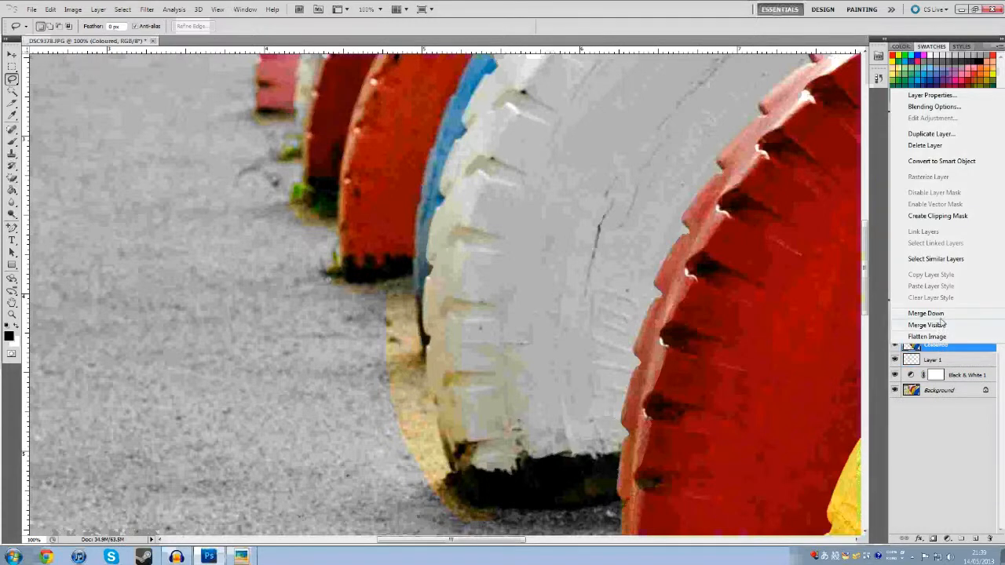
{"action": "left_click", "coordinate": [934, 314]}
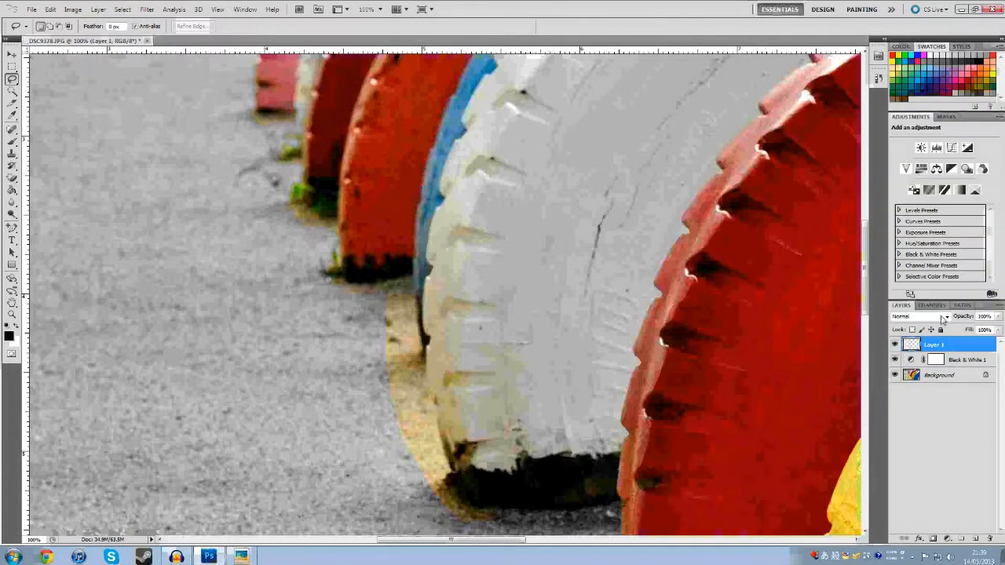
Hide the Background and examine the edges of the coloured cut-out for leftover ground
{"action": "left_click", "coordinate": [911, 375]}
{"action": "left_click", "coordinate": [895, 375]}
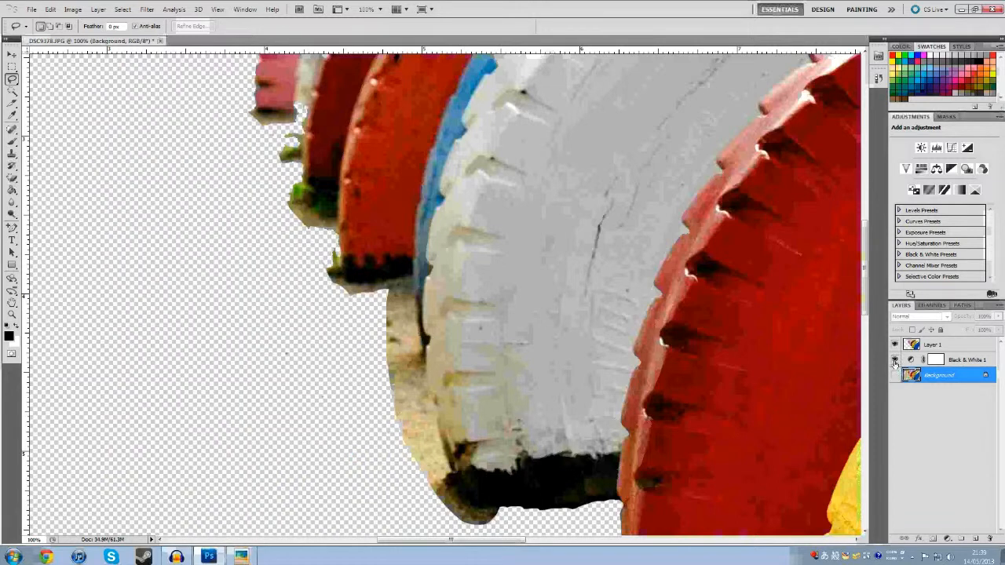
{"action": "scroll", "coordinate": [495, 360], "scroll_direction": "up", "scroll_amount": 5}
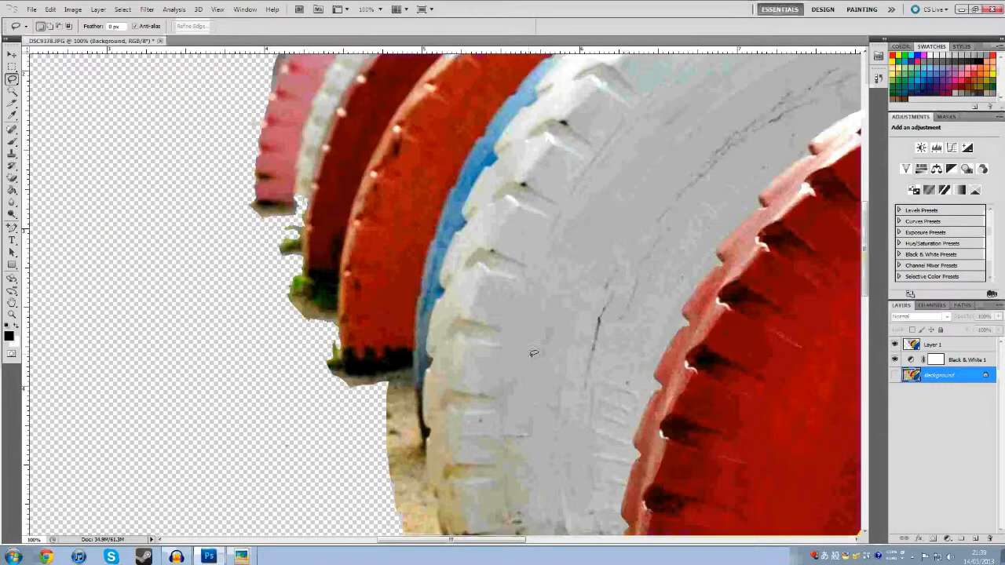
{"action": "scroll", "coordinate": [253, 320], "scroll_direction": "down", "scroll_amount": 5}
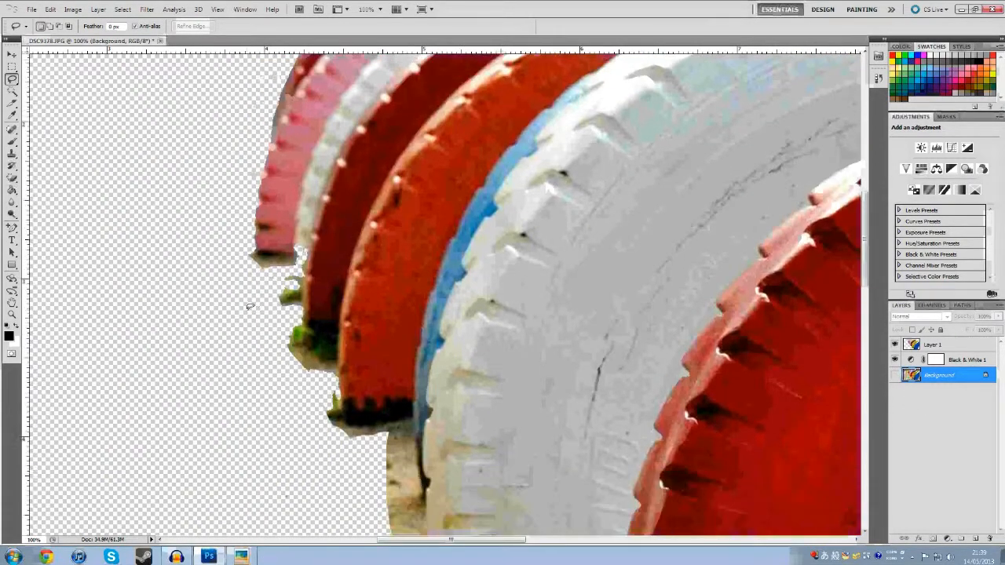
{"action": "scroll", "coordinate": [321, 397], "scroll_direction": "down", "scroll_amount": 6}
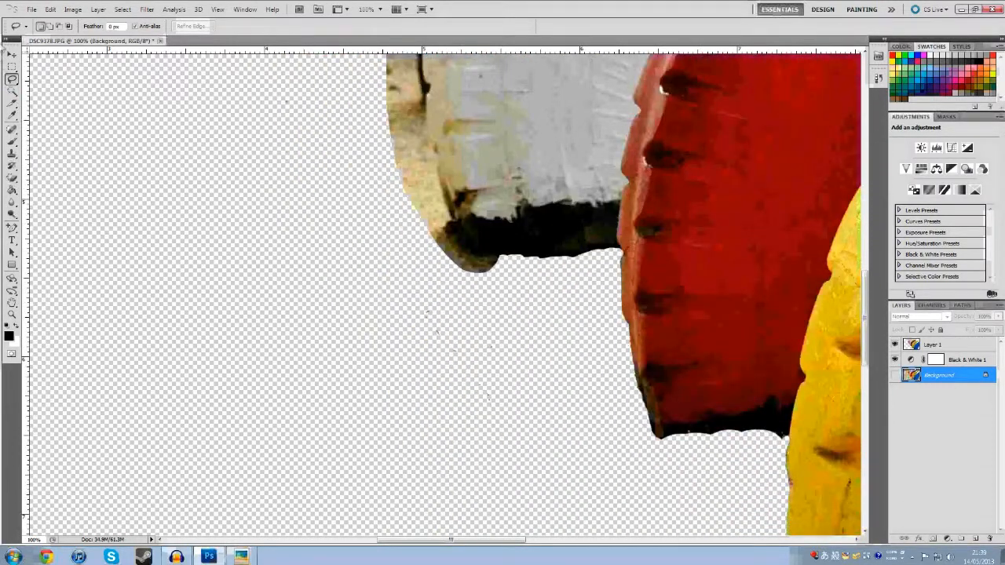
Erase the stray specks in the transparent area below the tyres on Layer 1 with the Eraser tool
{"action": "left_click", "coordinate": [12, 179]}
{"action": "left_click_drag", "start_coordinate": [13, 179], "coordinate": [49, 177]}
{"action": "left_click", "coordinate": [110, 245]}
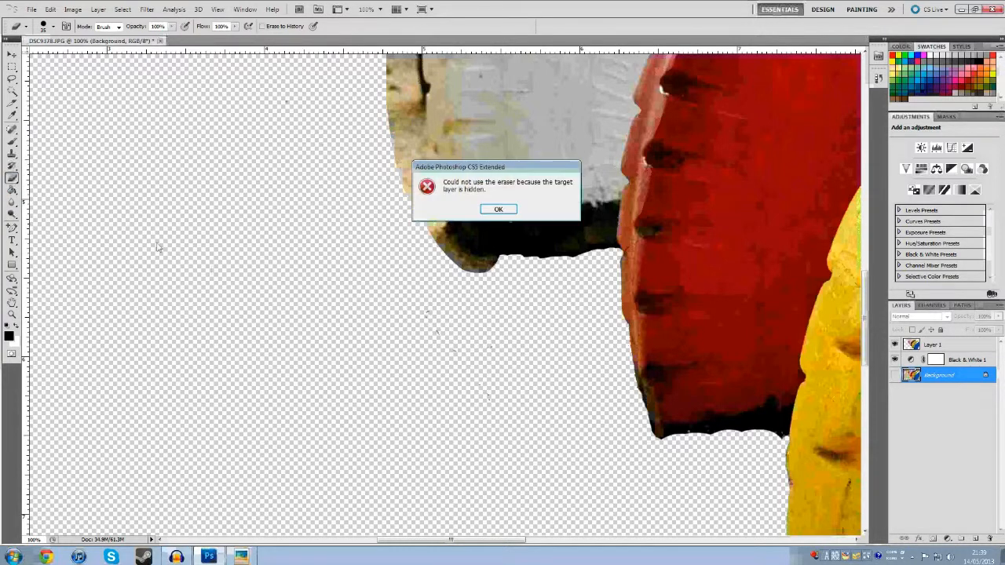
{"action": "left_click", "coordinate": [497, 210]}
{"action": "left_click", "coordinate": [945, 346]}
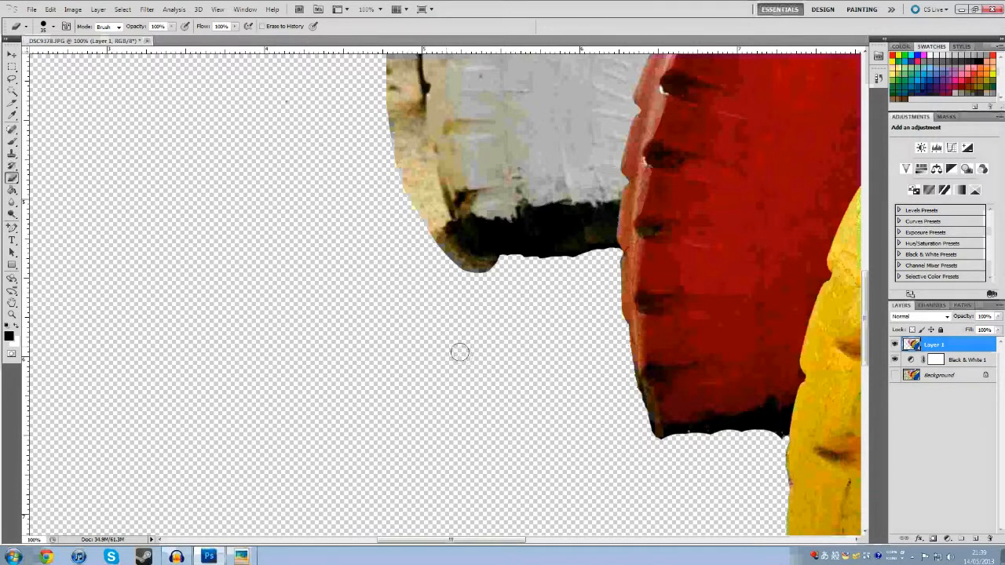
{"action": "scroll", "coordinate": [505, 387], "scroll_direction": "down", "scroll_amount": 3}
{"action": "scroll", "coordinate": [505, 387], "scroll_direction": "down", "scroll_amount": 3}
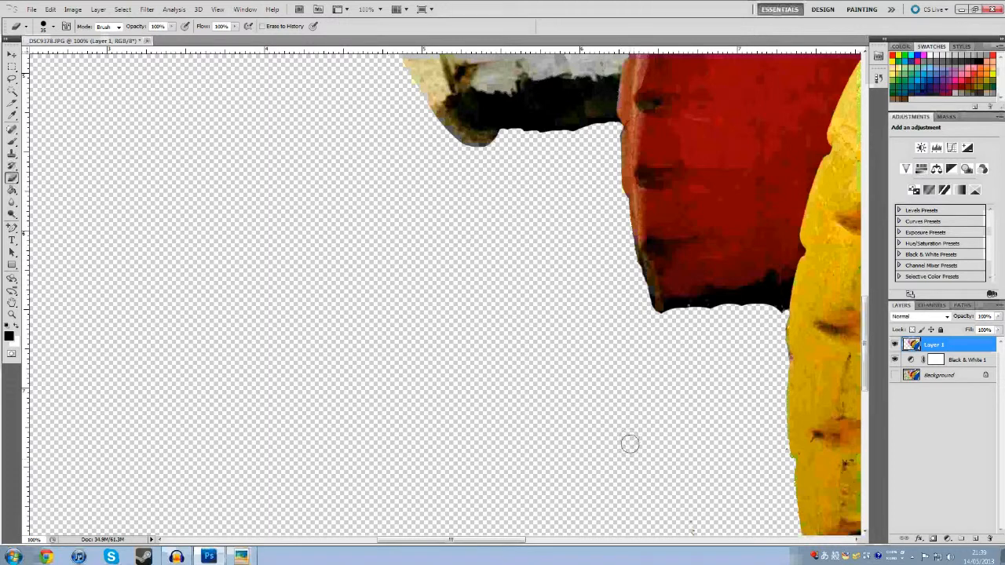
{"action": "scroll", "coordinate": [669, 446], "scroll_direction": "down", "scroll_amount": 3}
{"action": "mouse_move", "coordinate": [674, 431]}
{"action": "left_mouse_down"}
{"action": "mouse_move", "coordinate": [707, 514]}
{"action": "mouse_move", "coordinate": [723, 521]}
{"action": "mouse_move", "coordinate": [736, 493]}
{"action": "mouse_move", "coordinate": [734, 521]}
{"action": "left_mouse_up"}
{"action": "scroll", "coordinate": [653, 486], "scroll_direction": "up", "scroll_amount": 1}
{"action": "scroll", "coordinate": [650, 485], "scroll_direction": "up", "scroll_amount": 6}
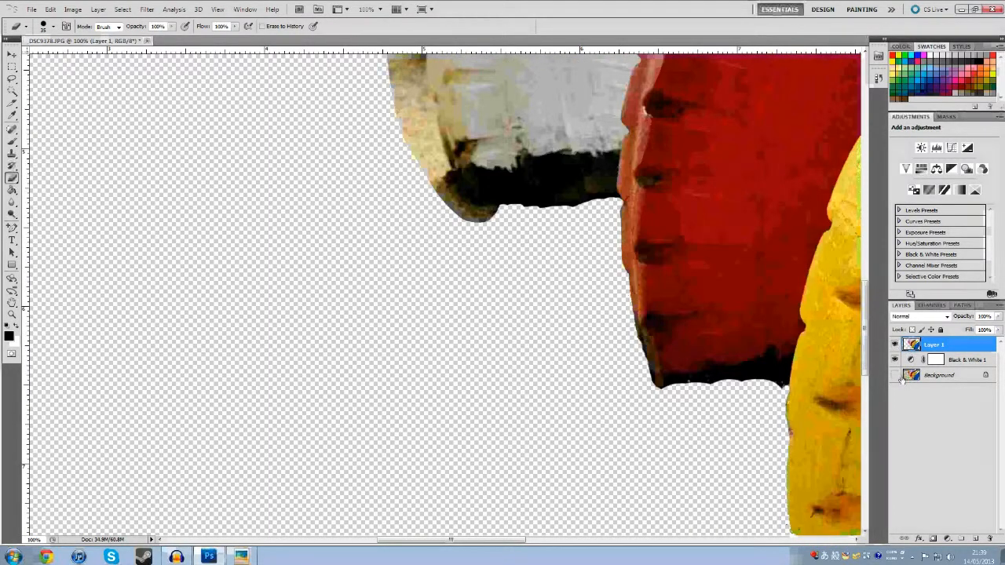
Show the Background and erase the outer part of the yellow ground patch beside the white tyre on Layer 1
{"action": "left_click", "coordinate": [901, 375]}
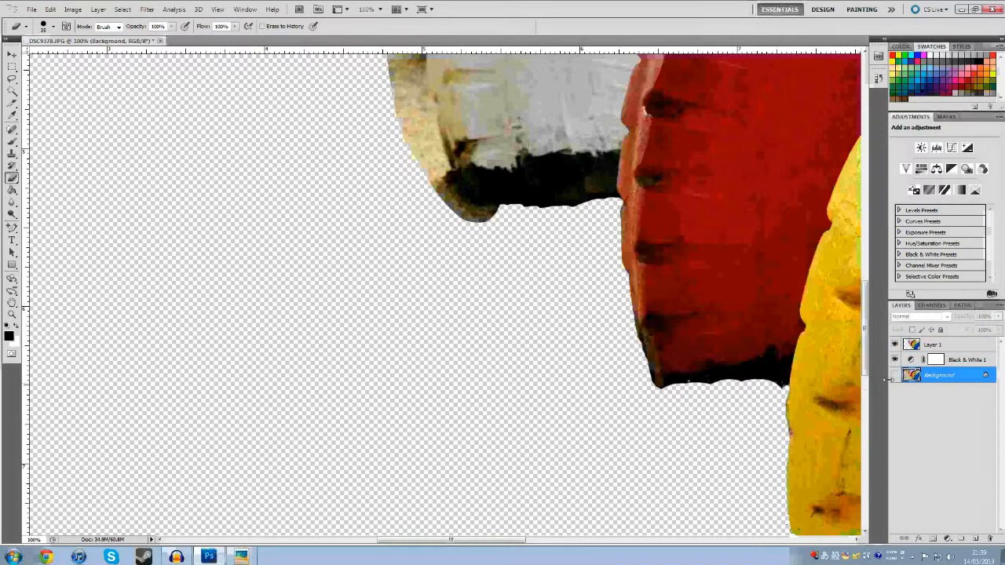
{"action": "left_click", "coordinate": [895, 375]}
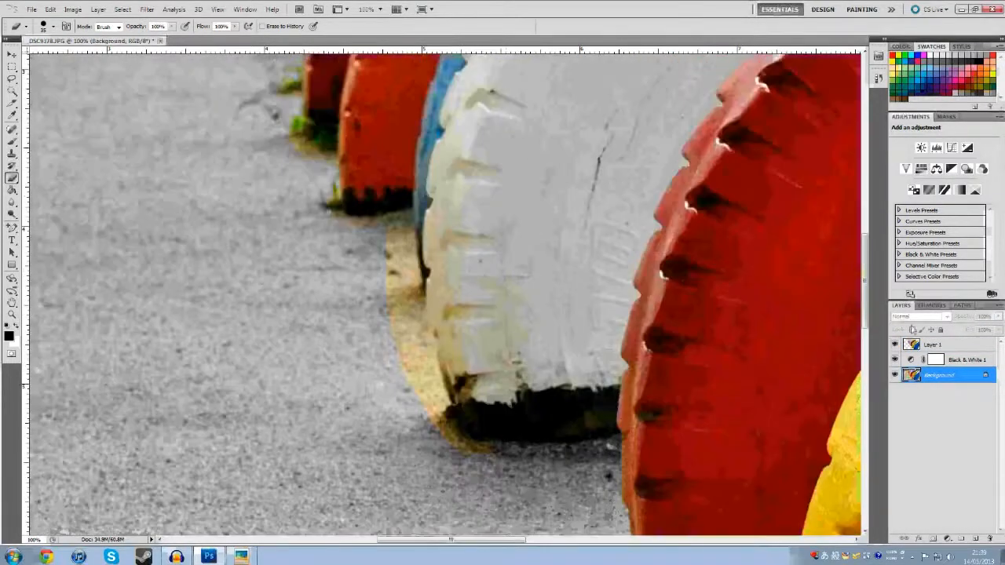
{"action": "left_click", "coordinate": [959, 360]}
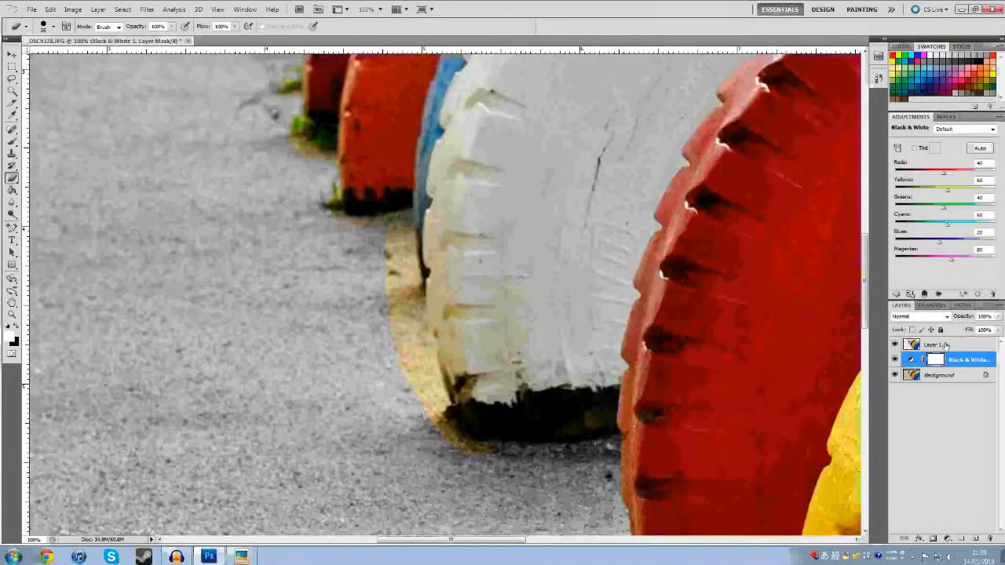
{"action": "left_click", "coordinate": [946, 345]}
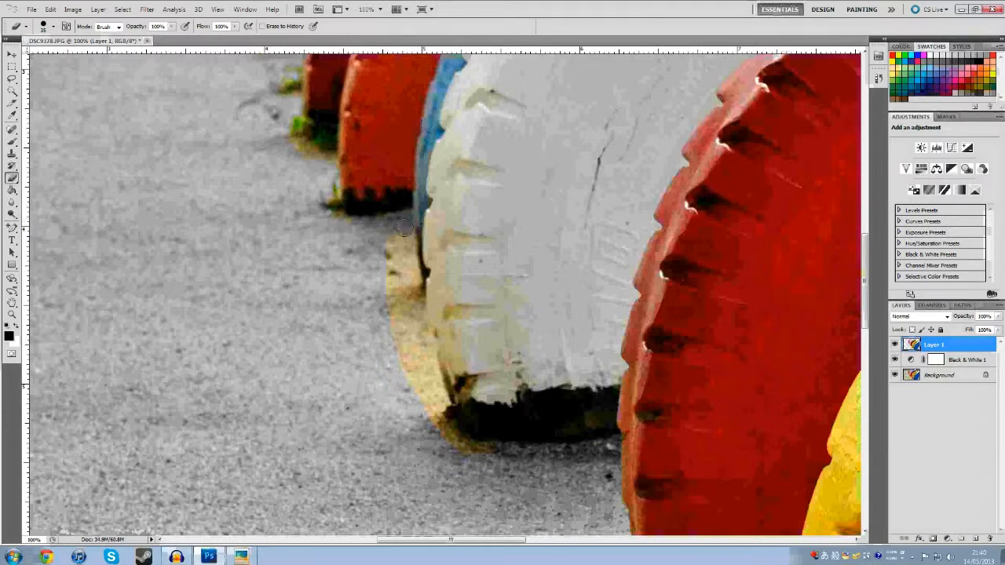
{"action": "mouse_move", "coordinate": [404, 242]}
{"action": "left_mouse_down"}
{"action": "mouse_move", "coordinate": [400, 306]}
{"action": "mouse_move", "coordinate": [393, 245]}
{"action": "mouse_move", "coordinate": [394, 323]}
{"action": "mouse_move", "coordinate": [438, 430]}
{"action": "left_mouse_up"}
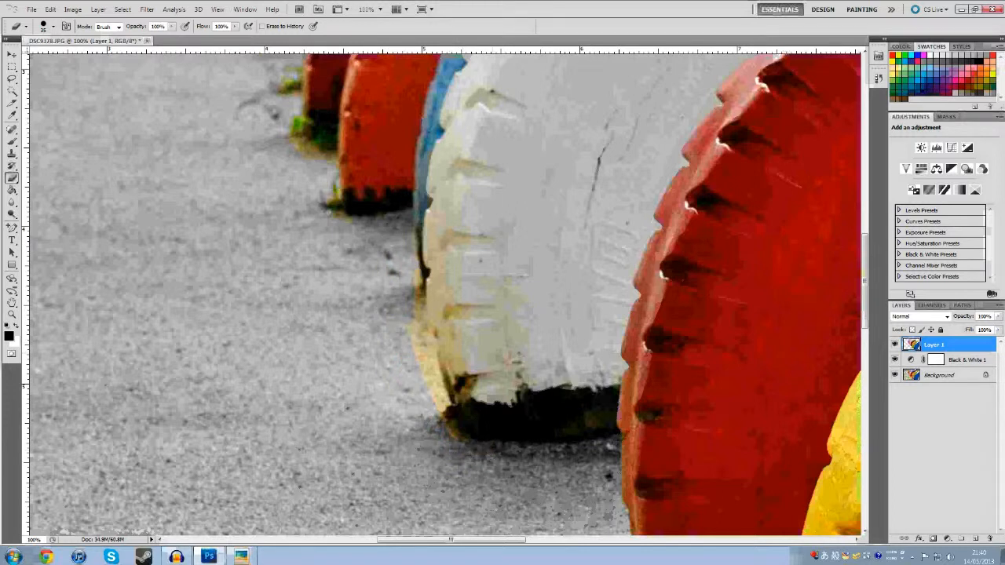
At 300% zoom, erase more of the yellow ground along the white tyre's lower outer edge and beneath its black base
{"action": "right_click", "coordinate": [11, 180]}
{"action": "left_click", "coordinate": [47, 175]}
{"action": "right_click", "coordinate": [249, 304]}
{"action": "left_click", "coordinate": [435, 461]}
{"action": "left_click", "coordinate": [11, 314]}
{"action": "double_click", "coordinate": [442, 407]}
{"action": "left_click", "coordinate": [12, 178]}
{"action": "scroll", "coordinate": [150, 270], "scroll_direction": "down", "scroll_amount": 2}
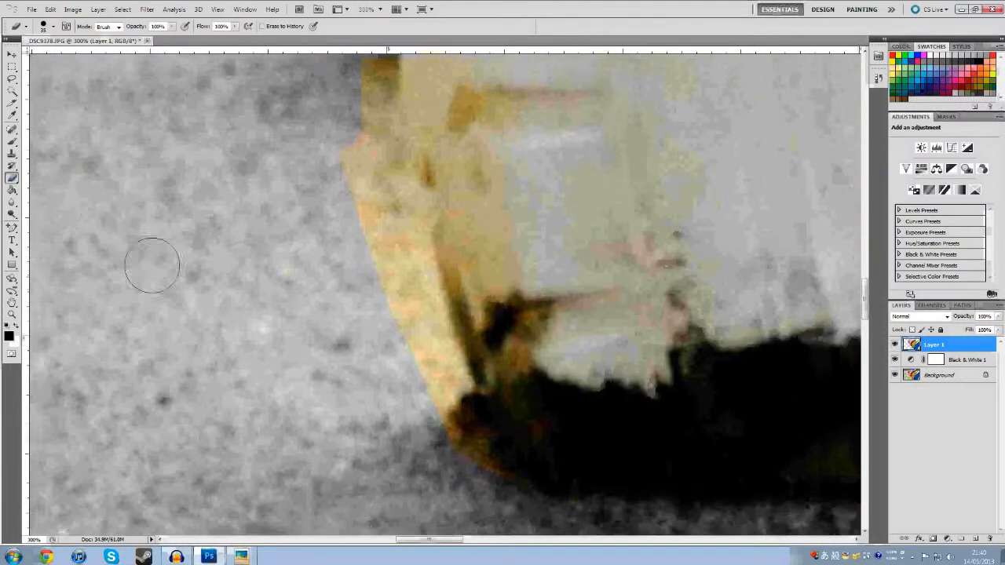
{"action": "mouse_move", "coordinate": [445, 406]}
{"action": "left_mouse_down"}
{"action": "mouse_move", "coordinate": [510, 489]}
{"action": "mouse_move", "coordinate": [565, 514]}
{"action": "left_mouse_up"}
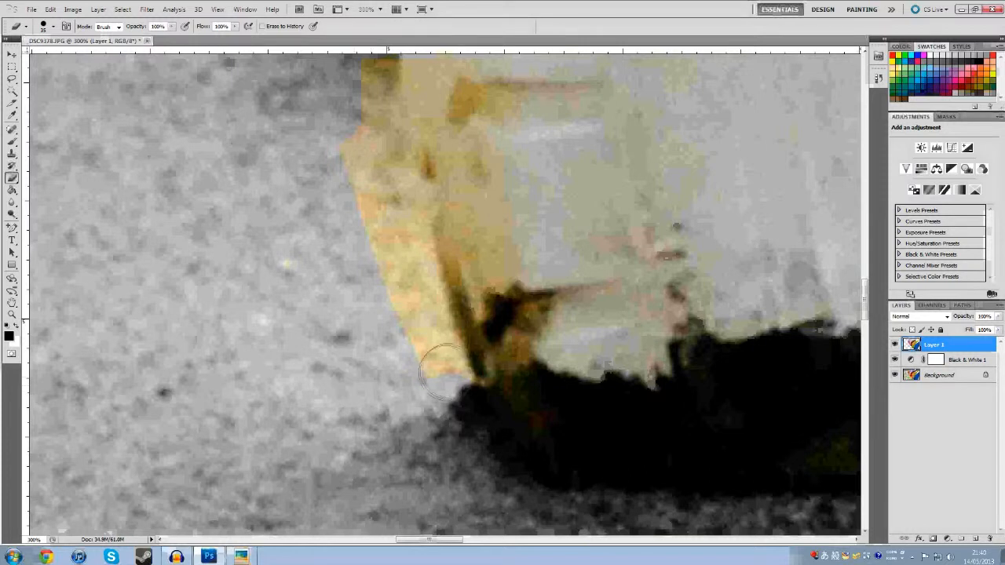
{"action": "mouse_move", "coordinate": [421, 359]}
{"action": "left_mouse_down"}
{"action": "mouse_move", "coordinate": [370, 197]}
{"action": "mouse_move", "coordinate": [365, 140]}
{"action": "left_mouse_up"}
{"action": "scroll", "coordinate": [365, 140], "scroll_direction": "up", "scroll_amount": 2}
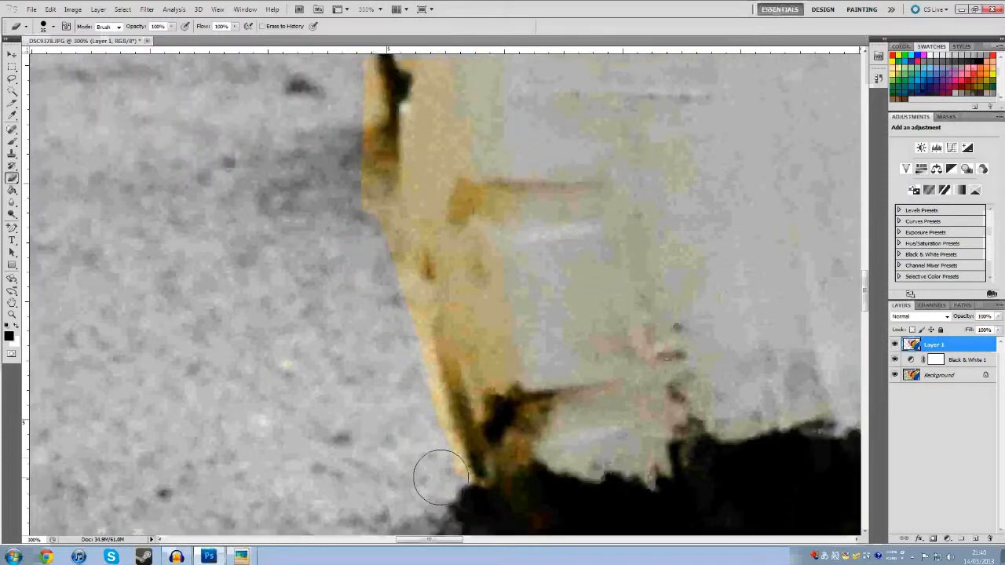
Set the Eraser size to 14 px and erase the leftover ground and dark blue strip along the white tyre's outer edge
{"action": "right_click", "coordinate": [408, 433]}
{"action": "type", "text": "14"}
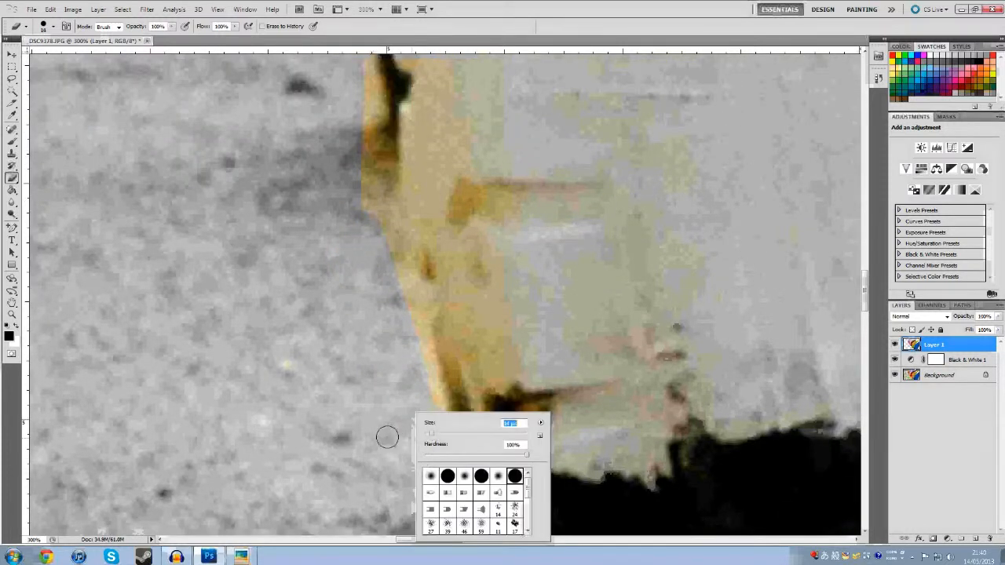
{"action": "key", "text": "Return"}
{"action": "scroll", "coordinate": [408, 457], "scroll_direction": "up", "scroll_amount": 2}
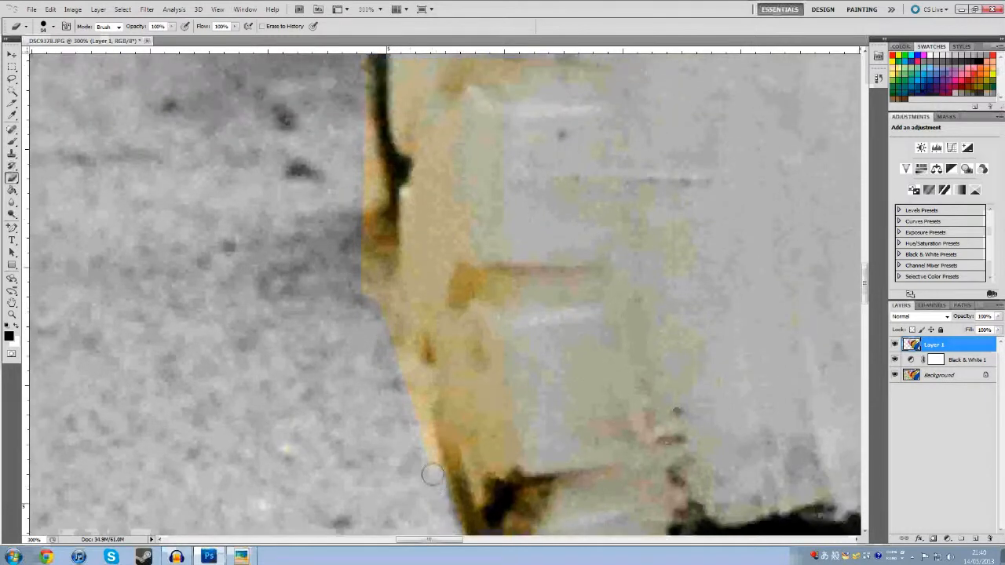
{"action": "scroll", "coordinate": [400, 427], "scroll_direction": "up", "scroll_amount": 1}
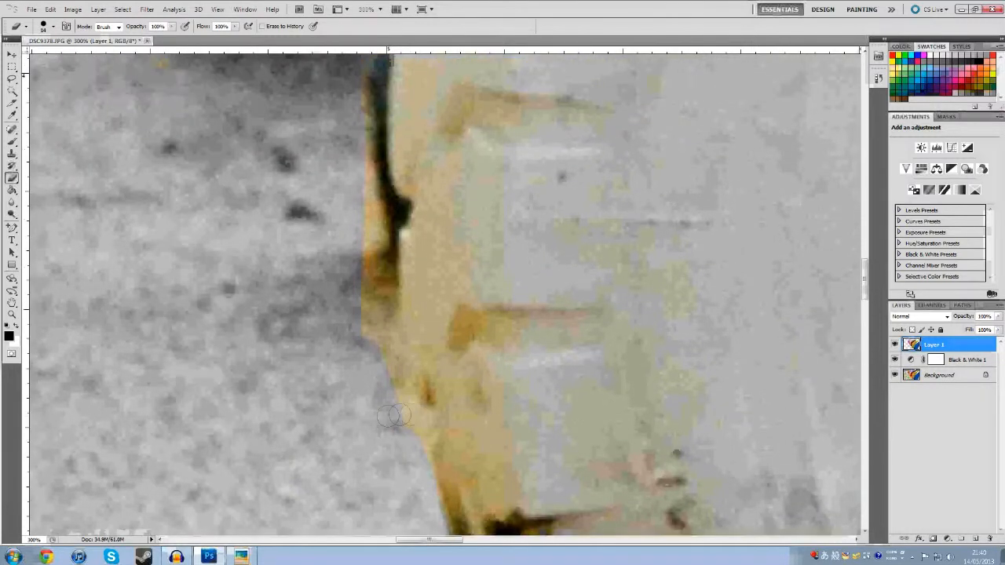
{"action": "mouse_move", "coordinate": [363, 140]}
{"action": "left_mouse_down"}
{"action": "mouse_move", "coordinate": [373, 341]}
{"action": "mouse_move", "coordinate": [377, 236]}
{"action": "mouse_move", "coordinate": [397, 209]}
{"action": "left_mouse_up"}
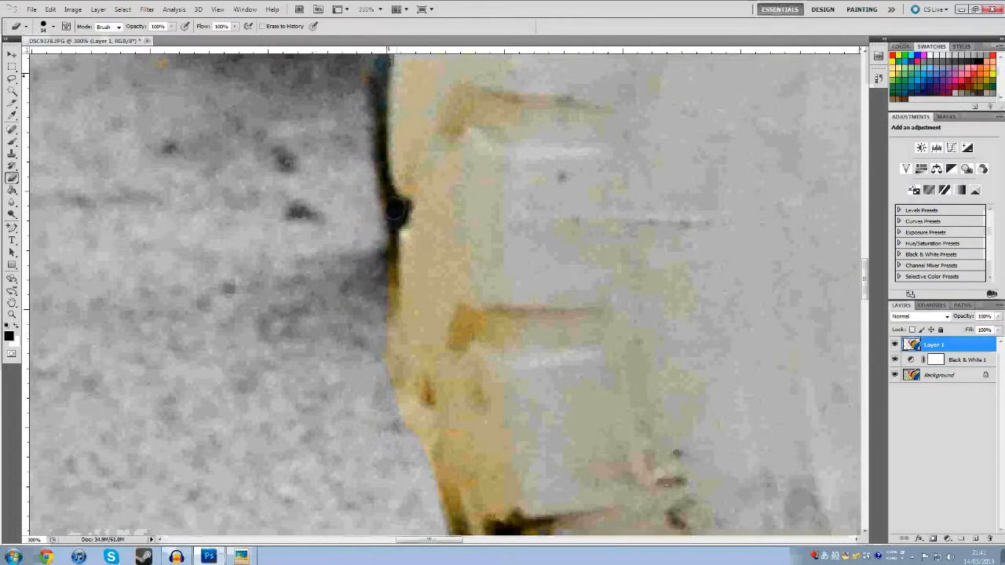
{"action": "scroll", "coordinate": [360, 165], "scroll_direction": "up", "scroll_amount": 2}
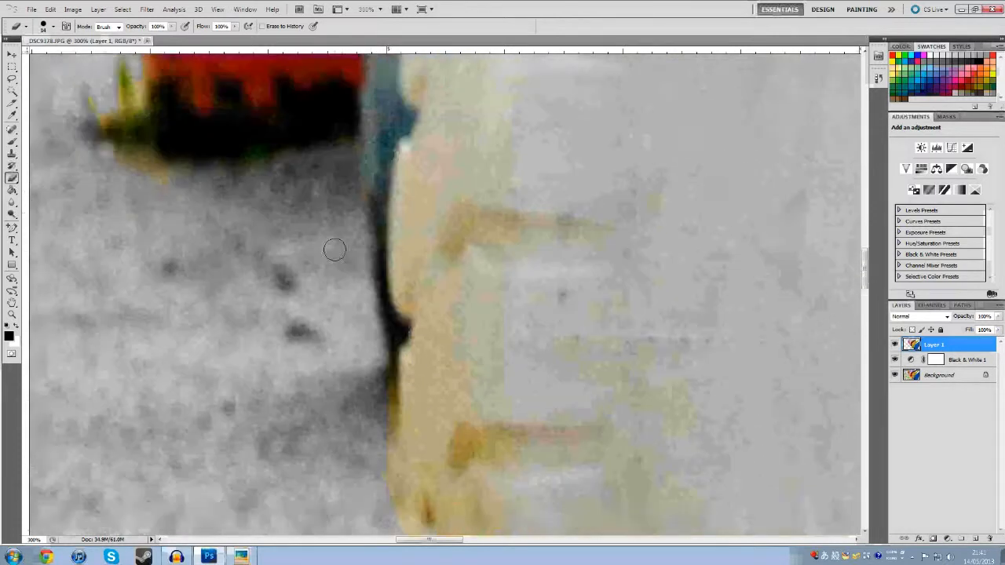
{"action": "scroll", "coordinate": [337, 283], "scroll_direction": "down", "scroll_amount": 3}
{"action": "mouse_move", "coordinate": [381, 161]}
{"action": "left_mouse_down"}
{"action": "mouse_move", "coordinate": [392, 218]}
{"action": "mouse_move", "coordinate": [385, 403]}
{"action": "left_mouse_up"}
{"action": "scroll", "coordinate": [385, 404], "scroll_direction": "down", "scroll_amount": 2}
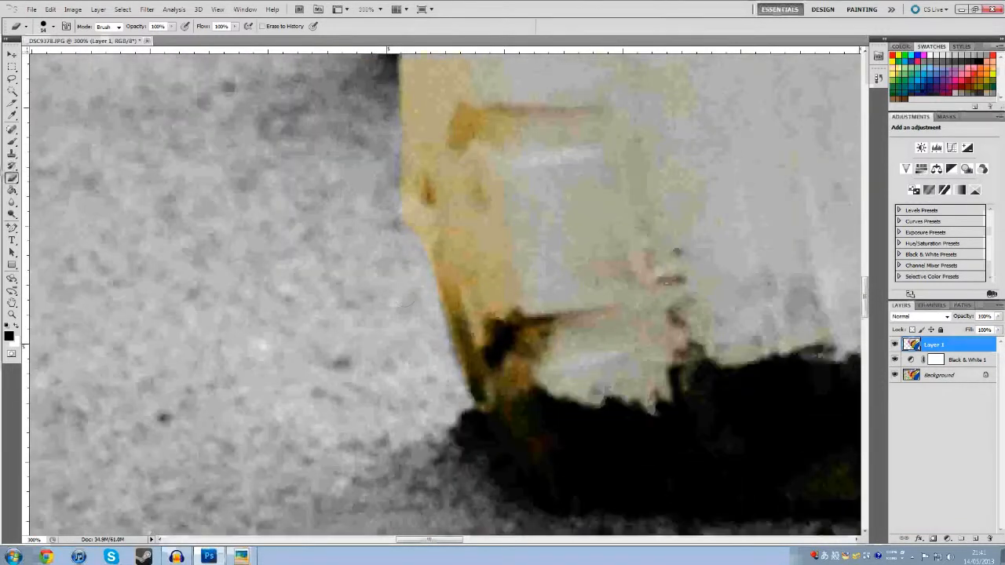
Examine the white tyre's cleaned outer edge in the wider surroundings at 200% and 100% zoom
{"action": "key", "text": "z"}
{"action": "right_click", "coordinate": [188, 320]}
{"action": "left_click", "coordinate": [208, 376]}
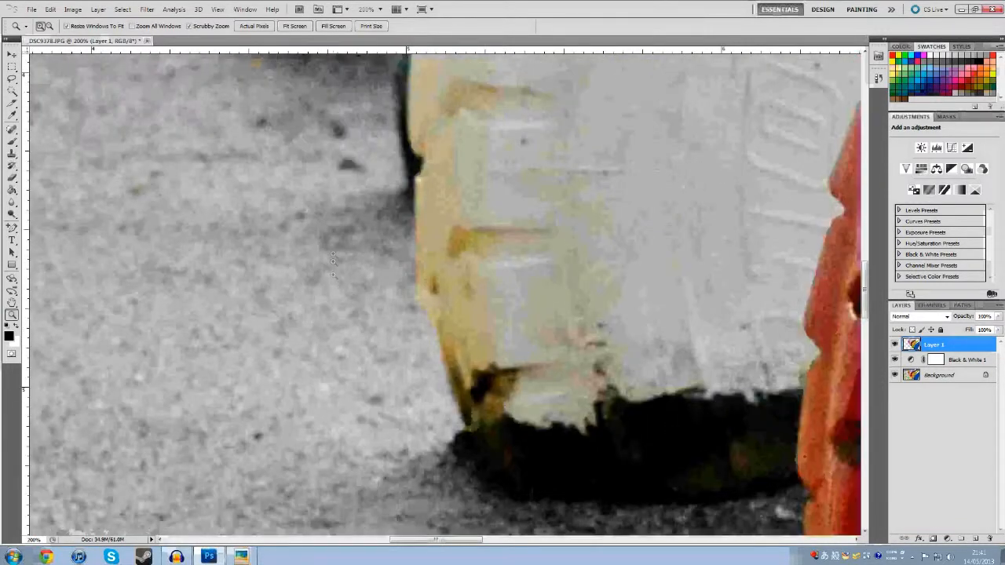
{"action": "scroll", "coordinate": [344, 269], "scroll_direction": "down", "scroll_amount": 1}
{"action": "right_click", "coordinate": [355, 297]}
{"action": "left_click", "coordinate": [374, 361]}
{"action": "right_click", "coordinate": [363, 244]}
{"action": "left_click", "coordinate": [383, 309]}
{"action": "left_click", "coordinate": [405, 283]}
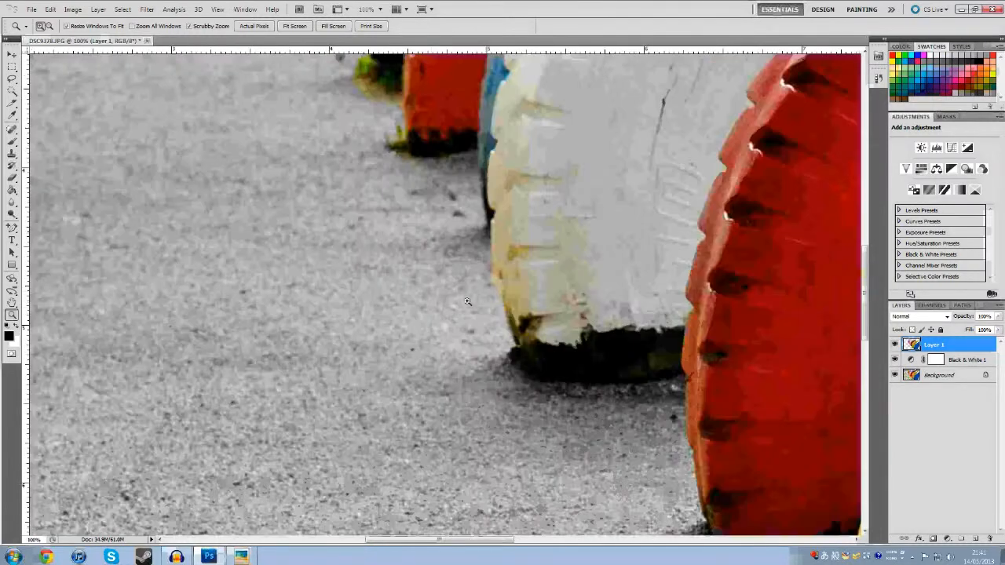
At 300% zoom, erase into the yellow bulge on the white tyre's lower outer edge on Layer 1
{"action": "right_click", "coordinate": [487, 298]}
{"action": "right_click", "coordinate": [498, 278]}
{"action": "left_click", "coordinate": [533, 320]}
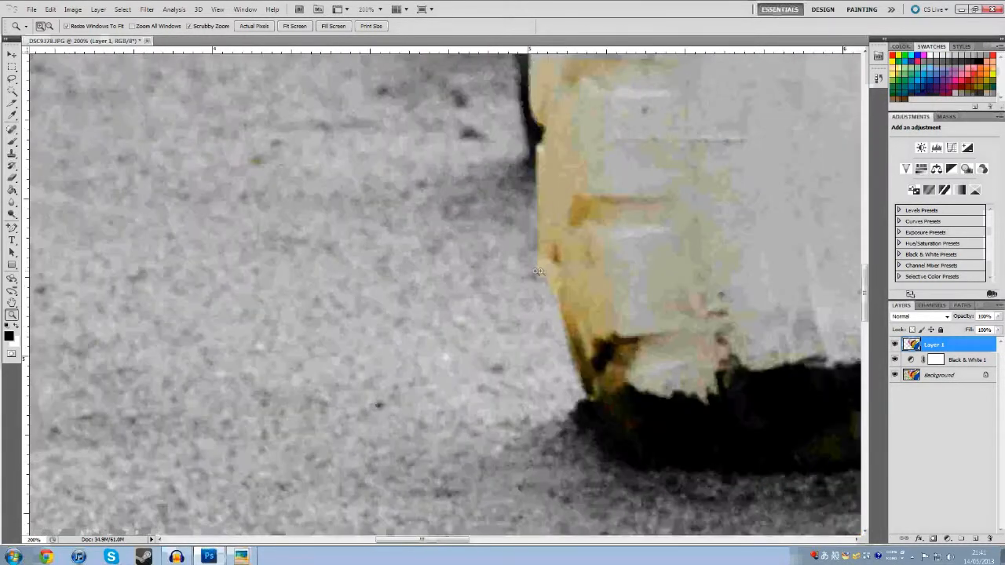
{"action": "left_click", "coordinate": [534, 267]}
{"action": "key", "text": "e"}
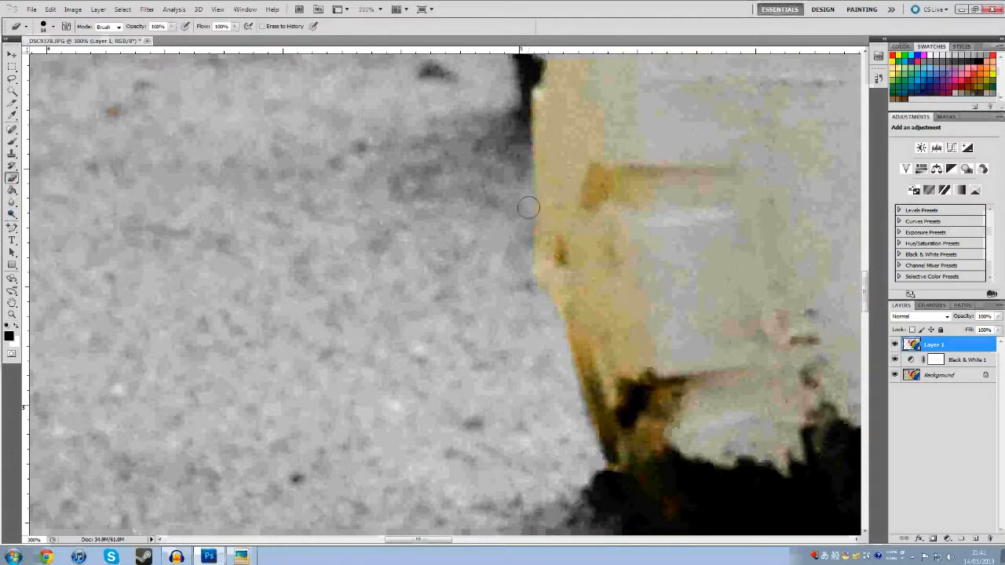
{"action": "left_click_drag", "start_coordinate": [552, 251], "coordinate": [548, 312]}
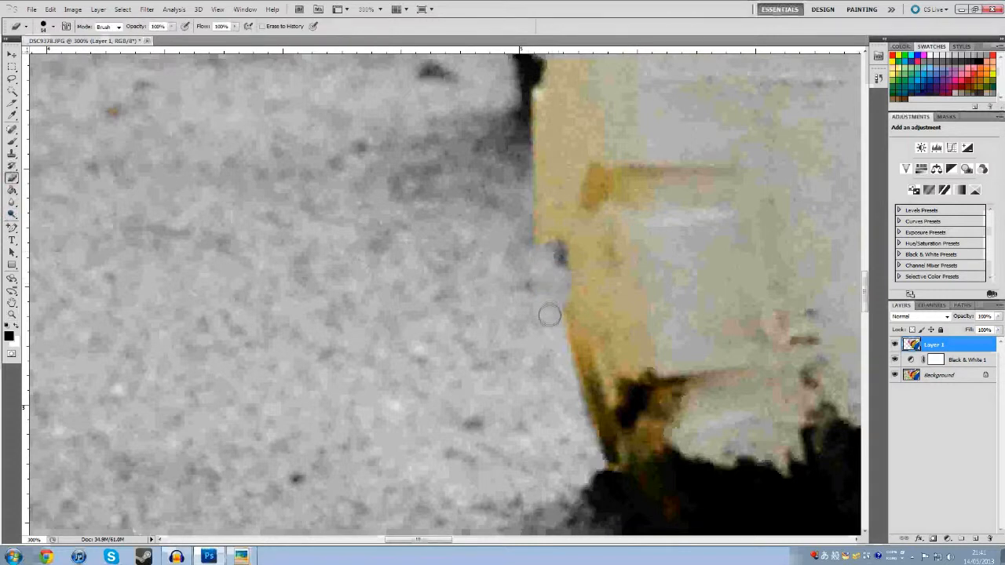
{"action": "scroll", "coordinate": [549, 302], "scroll_direction": "up", "scroll_amount": 2}
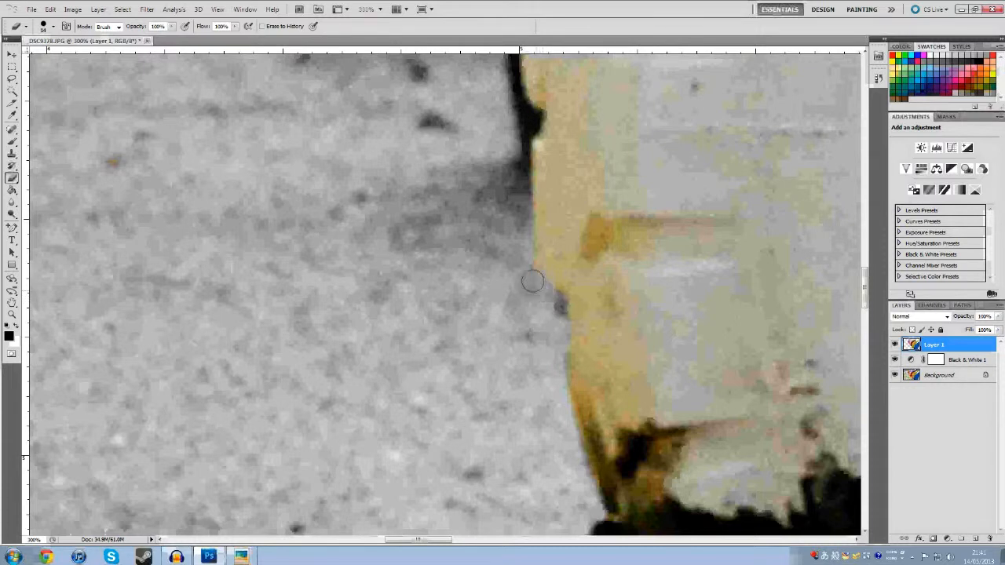
{"action": "left_click_drag", "start_coordinate": [559, 361], "coordinate": [546, 318]}
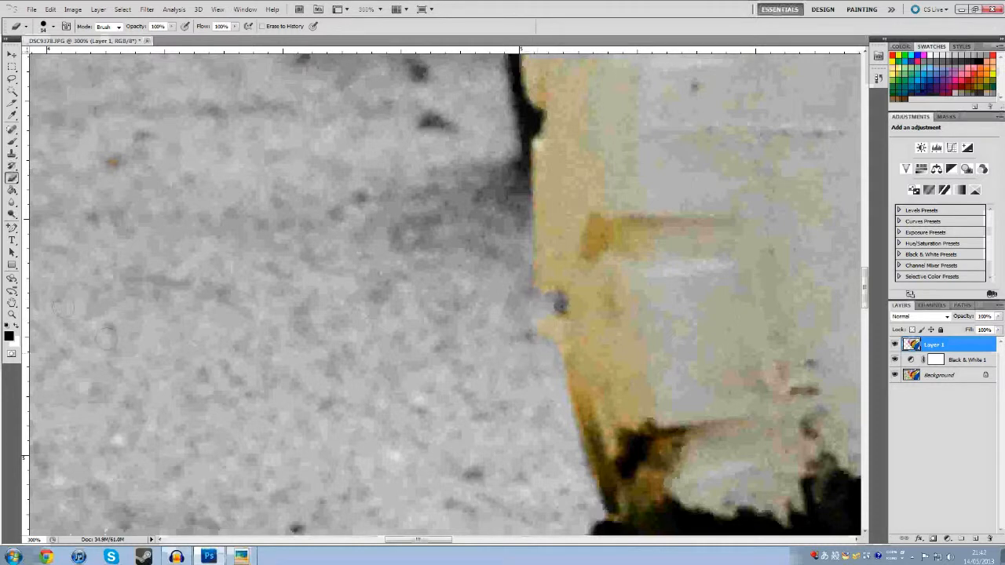
Erase the protruding yellow bit on the white tyre's lower outer edge and undo the stroke that cuts too deep
{"action": "left_click", "coordinate": [12, 314]}
{"action": "right_click", "coordinate": [506, 371]}
{"action": "left_click", "coordinate": [549, 437]}
{"action": "right_click", "coordinate": [500, 337]}
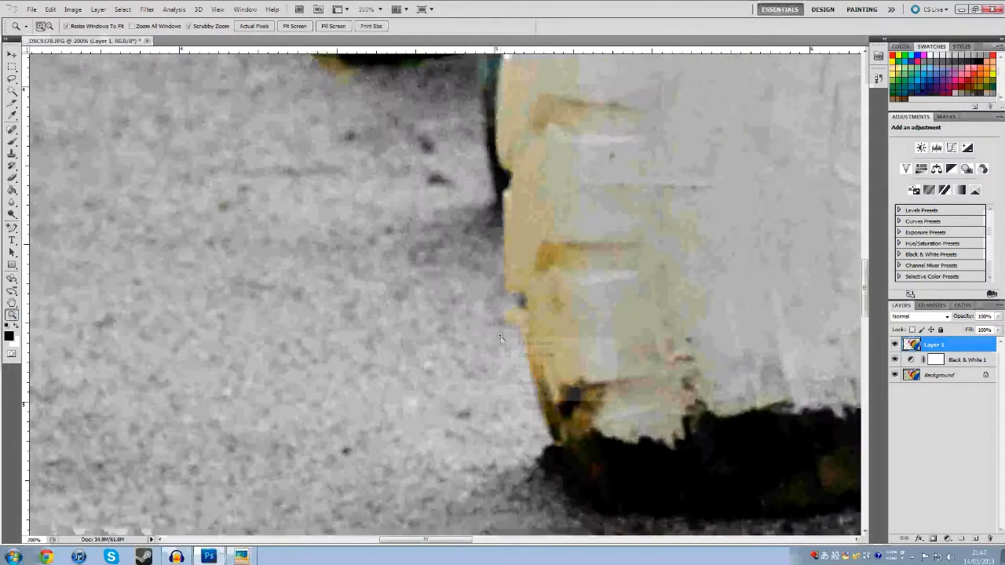
{"action": "left_click", "coordinate": [534, 343]}
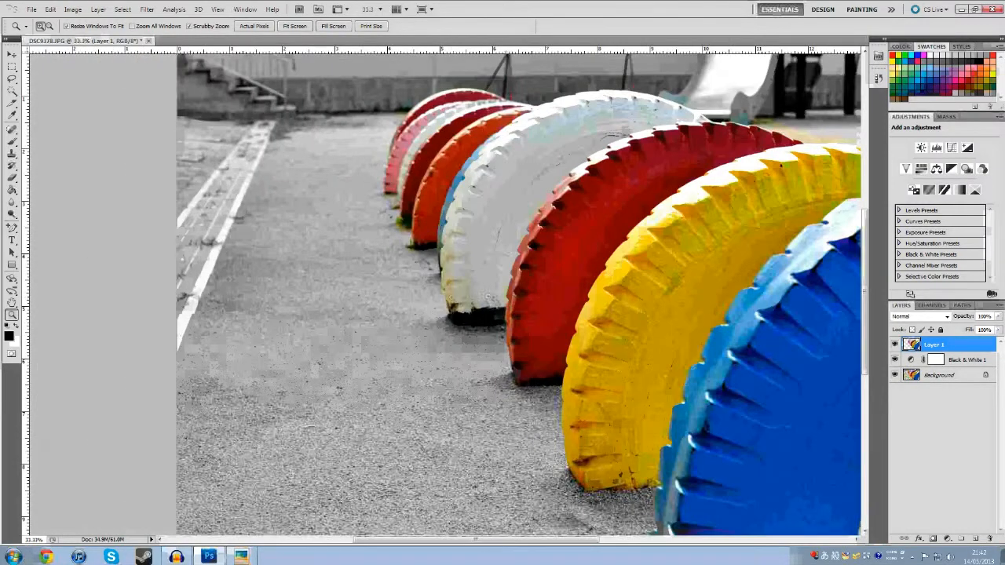
{"action": "left_click", "coordinate": [449, 292]}
{"action": "left_click", "coordinate": [445, 292]}
{"action": "left_click", "coordinate": [441, 290]}
{"action": "left_click", "coordinate": [439, 287]}
{"action": "left_click", "coordinate": [438, 283]}
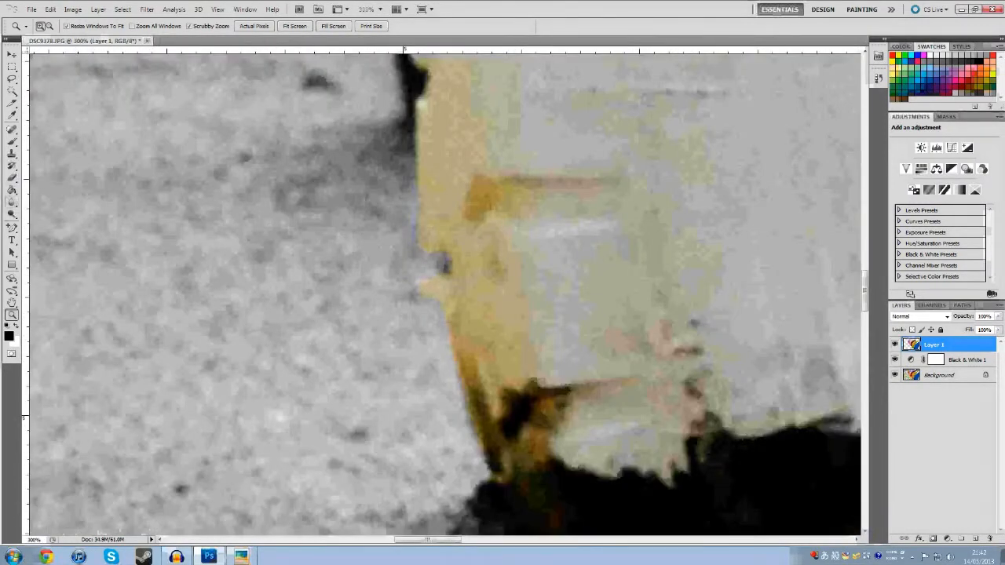
{"action": "key", "text": "e"}
{"action": "mouse_move", "coordinate": [420, 300]}
{"action": "left_mouse_down"}
{"action": "mouse_move", "coordinate": [424, 307]}
{"action": "mouse_move", "coordinate": [437, 265]}
{"action": "mouse_move", "coordinate": [445, 324]}
{"action": "mouse_move", "coordinate": [463, 310]}
{"action": "left_mouse_up"}
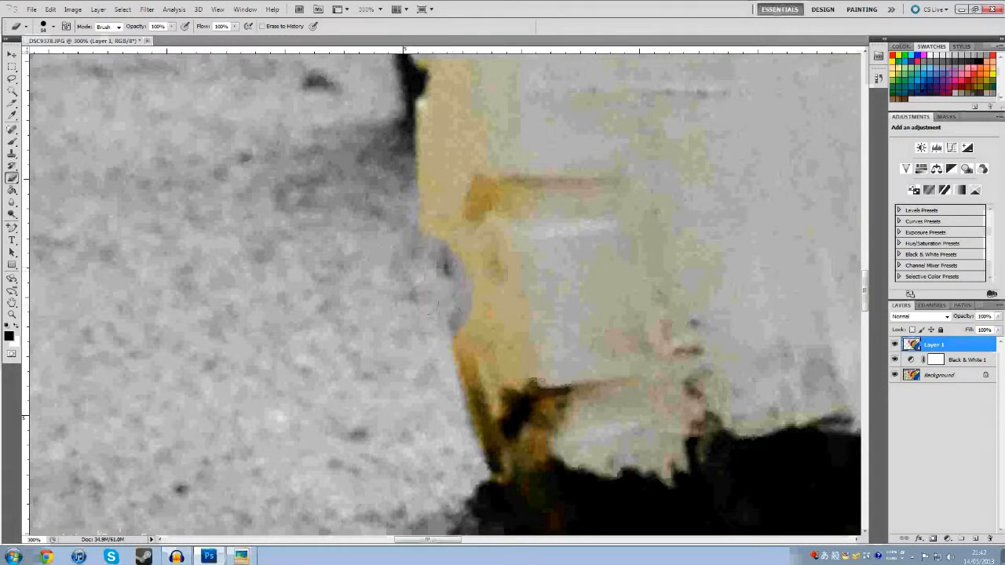
{"action": "key", "text": "ctrl+z"}
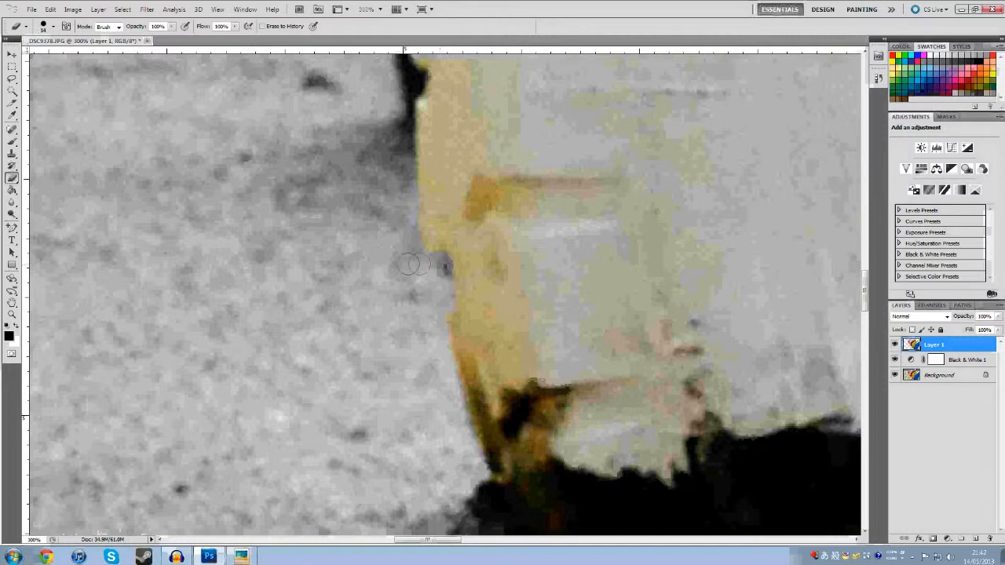
Erase the brown ground and grass tuft at the base of the orange-red tyre behind the white one
{"action": "scroll", "coordinate": [412, 266], "scroll_direction": "up", "scroll_amount": 1}
{"action": "scroll", "coordinate": [405, 211], "scroll_direction": "up", "scroll_amount": 6}
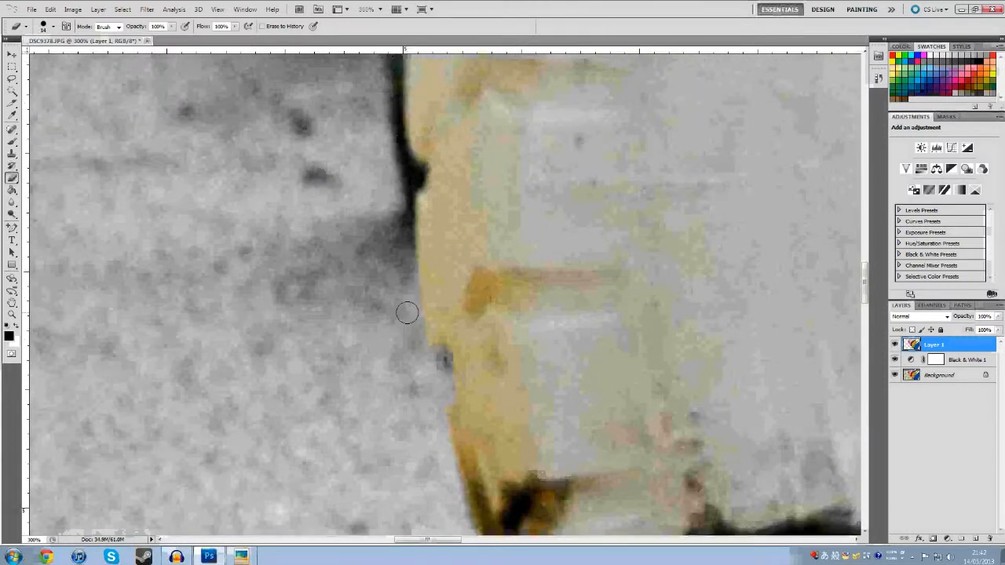
{"action": "scroll", "coordinate": [363, 271], "scroll_direction": "up", "scroll_amount": 3}
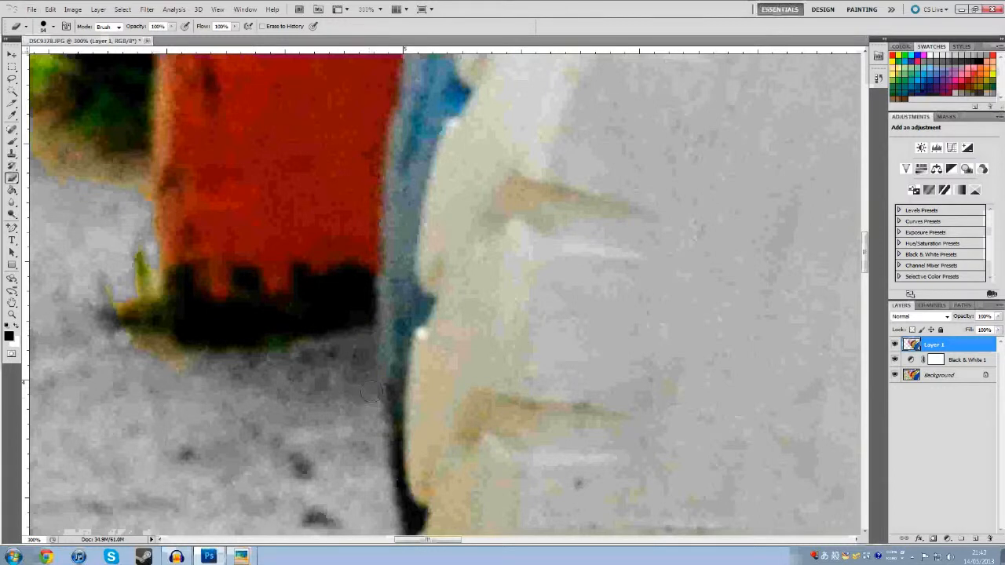
{"action": "scroll", "coordinate": [314, 404], "scroll_direction": "down", "scroll_amount": 2}
{"action": "mouse_move", "coordinate": [424, 540]}
{"action": "left_mouse_down"}
{"action": "mouse_move", "coordinate": [394, 540]}
{"action": "mouse_move", "coordinate": [407, 540]}
{"action": "left_mouse_up"}
{"action": "scroll", "coordinate": [458, 413], "scroll_direction": "up", "scroll_amount": 3}
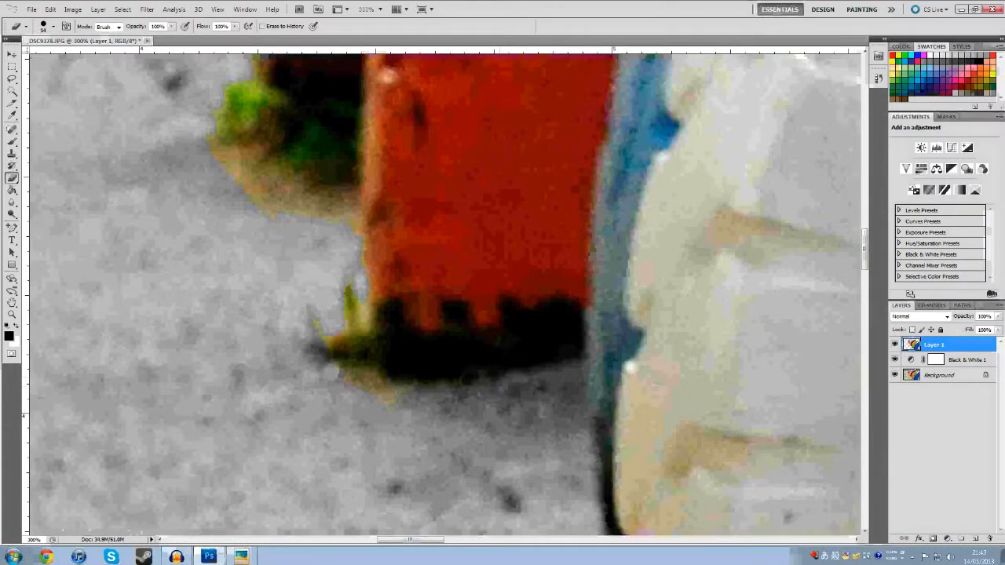
{"action": "scroll", "coordinate": [369, 376], "scroll_direction": "up", "scroll_amount": 3}
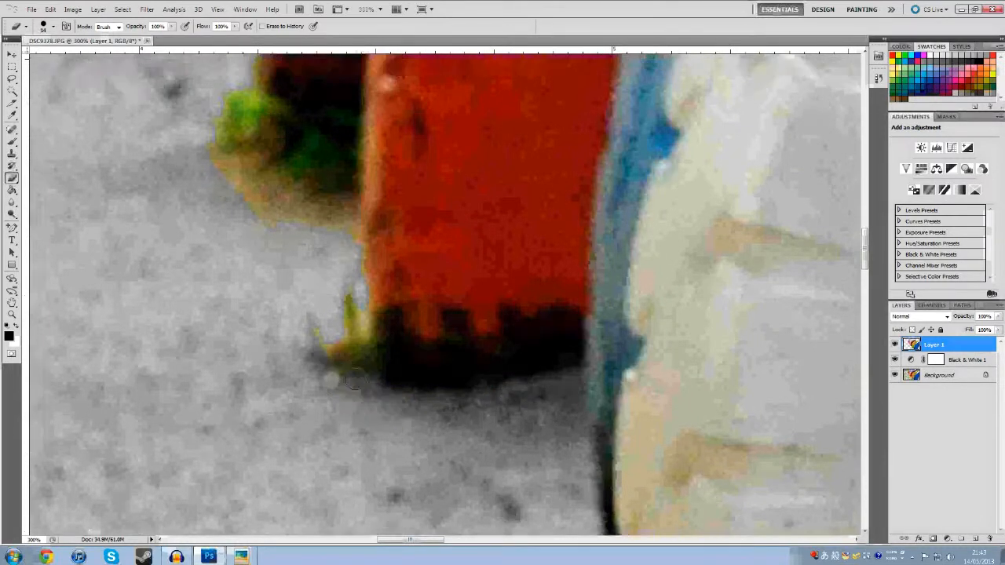
{"action": "mouse_move", "coordinate": [328, 401]}
{"action": "left_mouse_down"}
{"action": "mouse_move", "coordinate": [349, 397]}
{"action": "mouse_move", "coordinate": [351, 407]}
{"action": "left_mouse_up"}
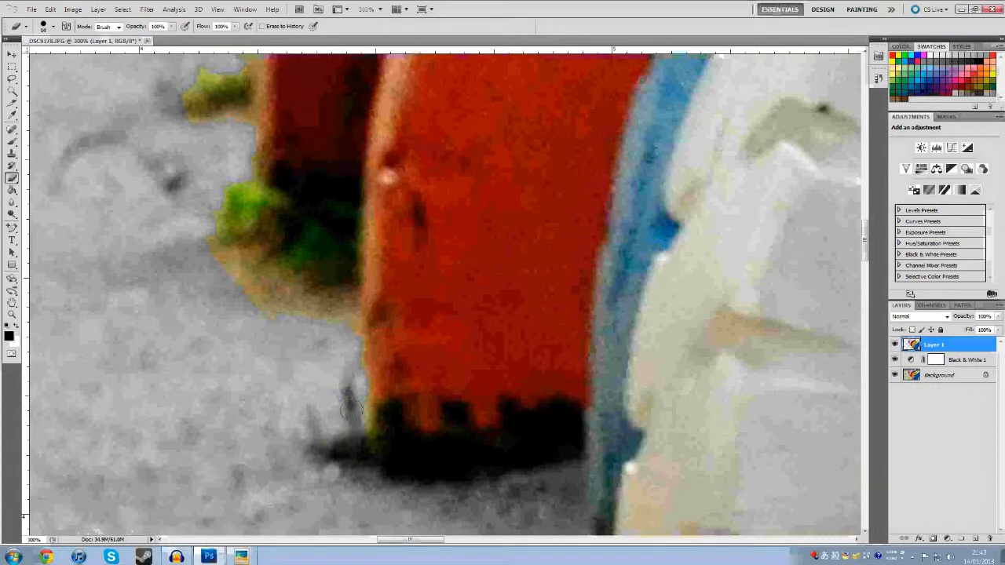
{"action": "scroll", "coordinate": [351, 433], "scroll_direction": "up", "scroll_amount": 1}
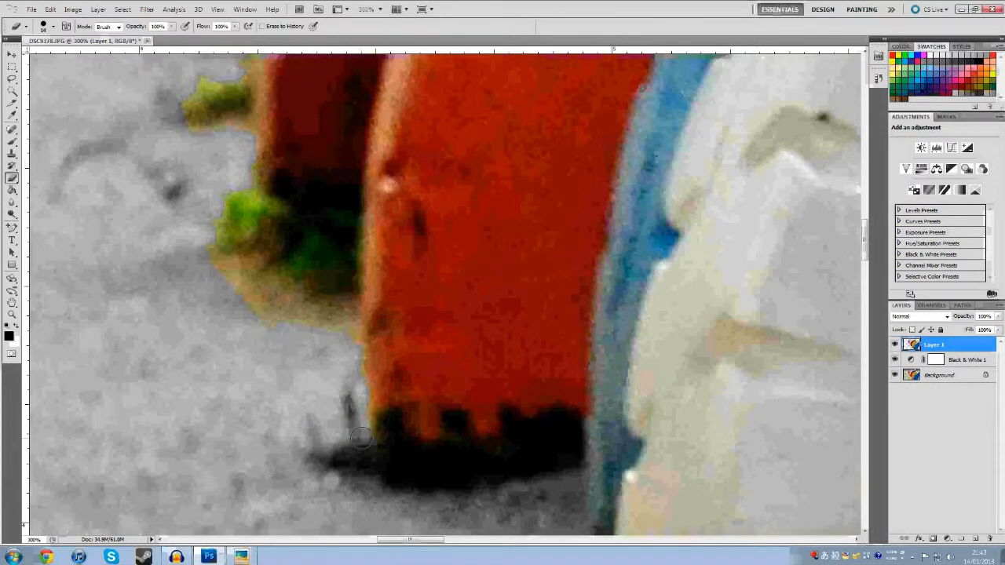
{"action": "scroll", "coordinate": [354, 417], "scroll_direction": "up", "scroll_amount": 1}
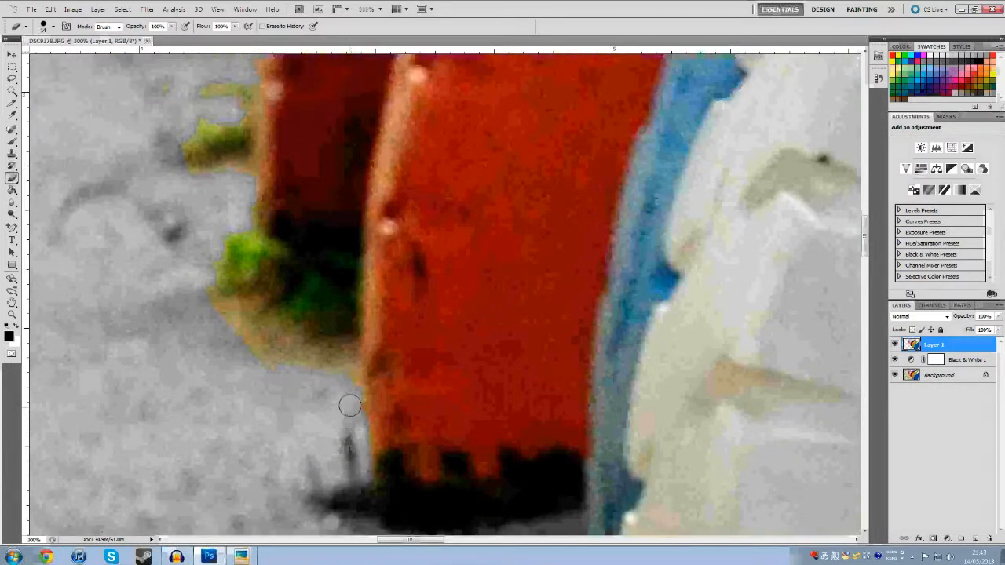
Erase the grass tufts beside the dark red tyre's outer edge and the brown ground below its green plant
{"action": "scroll", "coordinate": [352, 395], "scroll_direction": "up", "scroll_amount": 1}
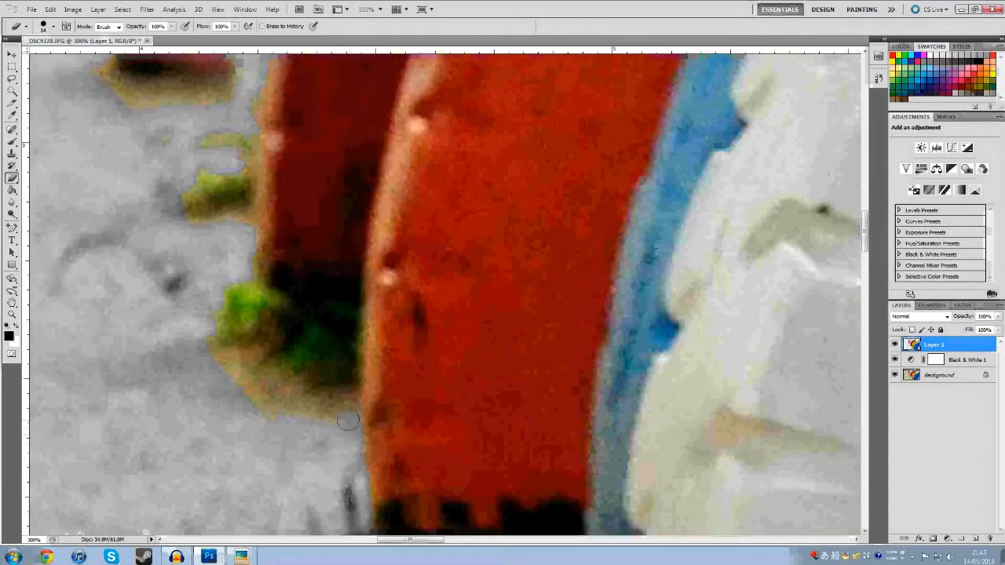
{"action": "scroll", "coordinate": [215, 411], "scroll_direction": "up", "scroll_amount": 1}
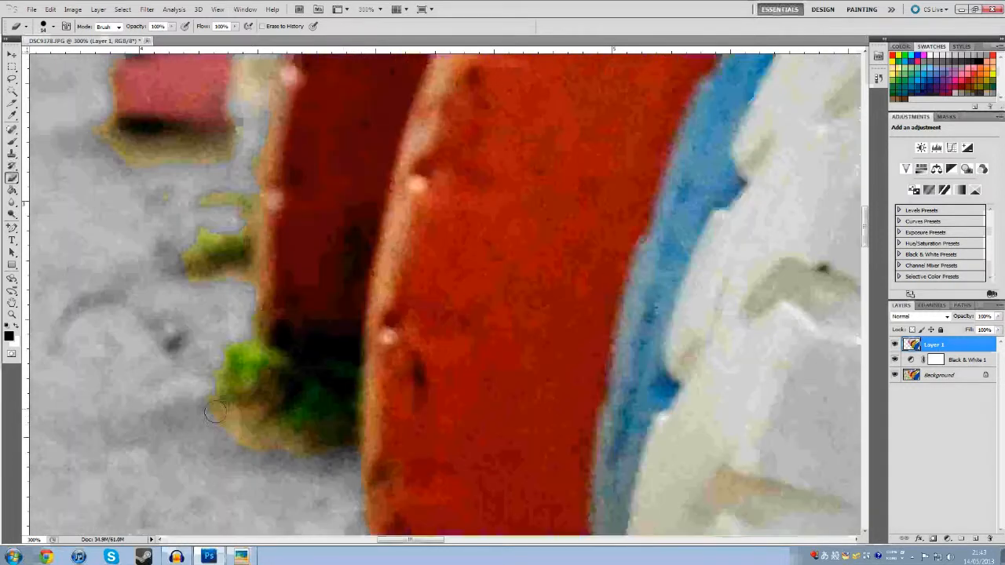
{"action": "left_click_drag", "start_coordinate": [193, 290], "coordinate": [189, 201]}
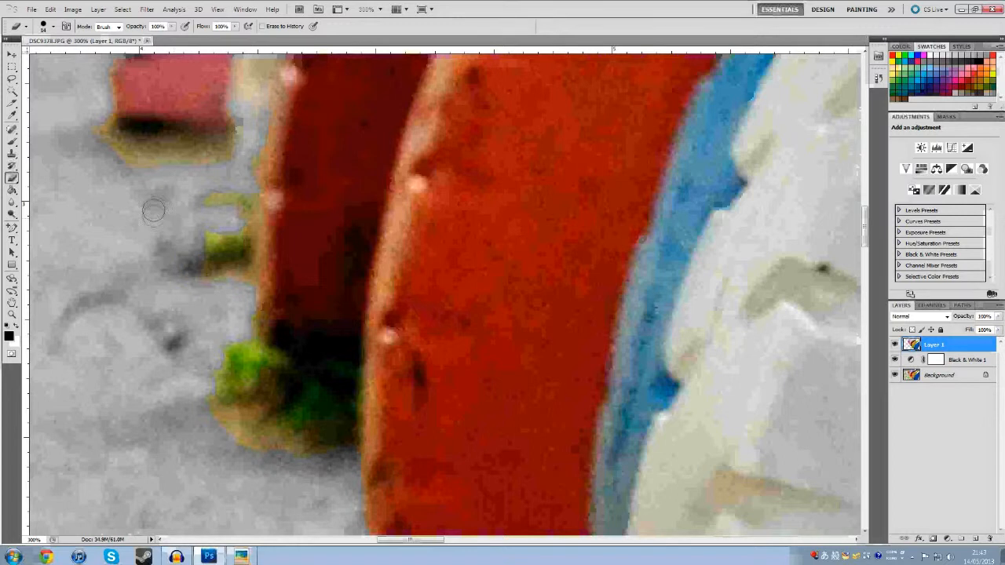
{"action": "scroll", "coordinate": [284, 423], "scroll_direction": "down", "scroll_amount": 1}
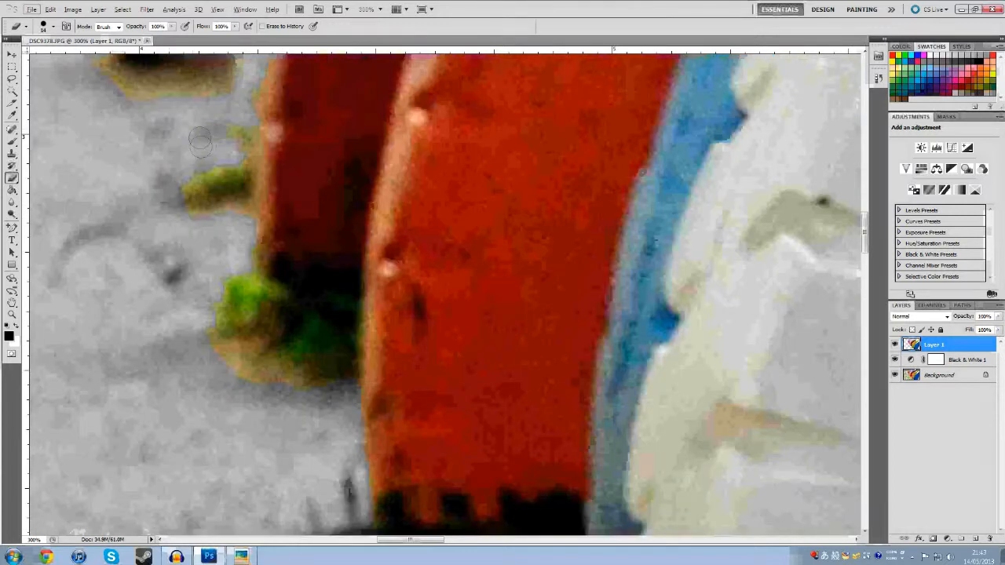
{"action": "left_click_drag", "start_coordinate": [205, 226], "coordinate": [194, 188]}
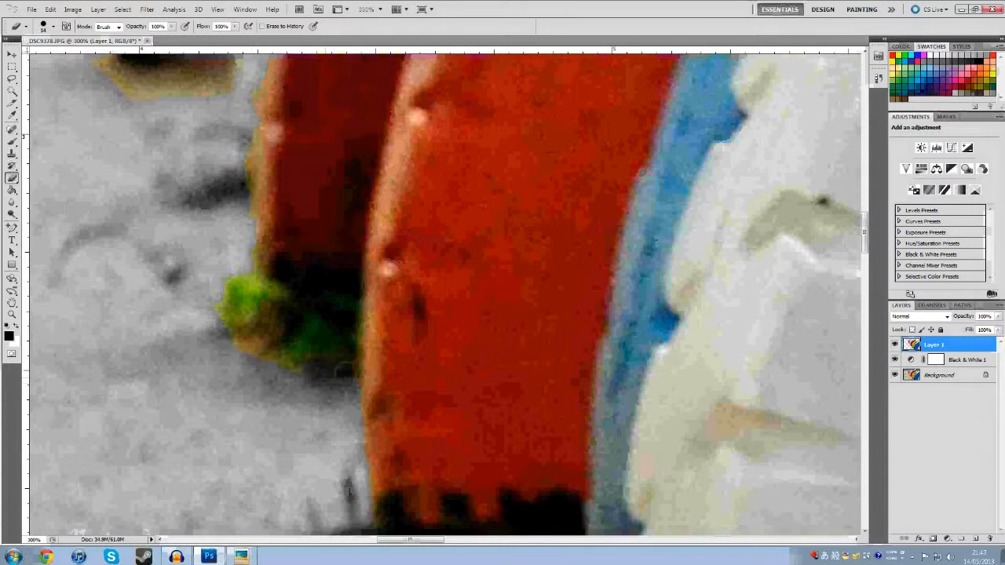
Erase the green plant and the remaining green and brown colour at the dark red tyre's base
{"action": "left_click_drag", "start_coordinate": [310, 364], "coordinate": [284, 346]}
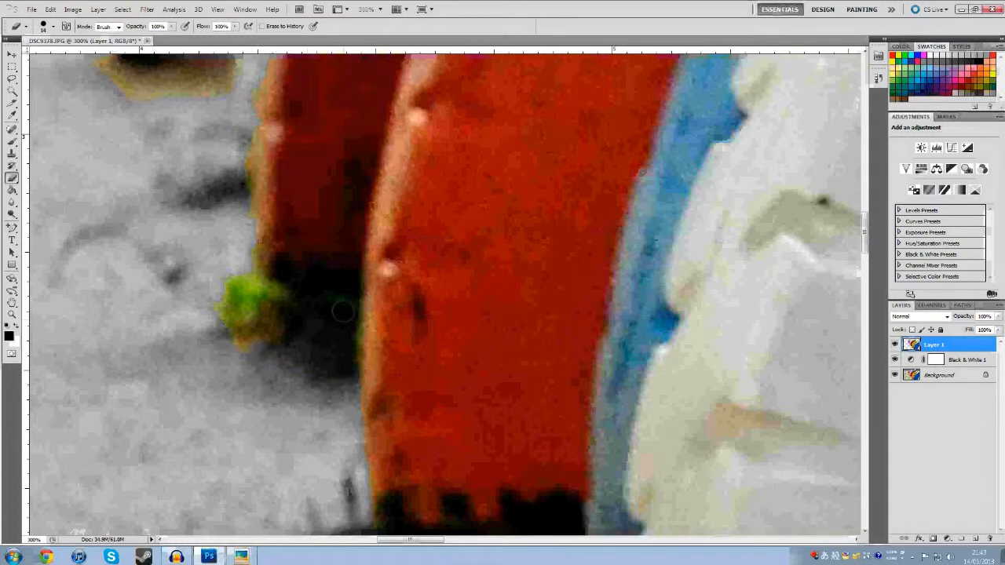
{"action": "left_click_drag", "start_coordinate": [342, 365], "coordinate": [227, 333]}
{"action": "left_click_drag", "start_coordinate": [270, 373], "coordinate": [208, 349]}
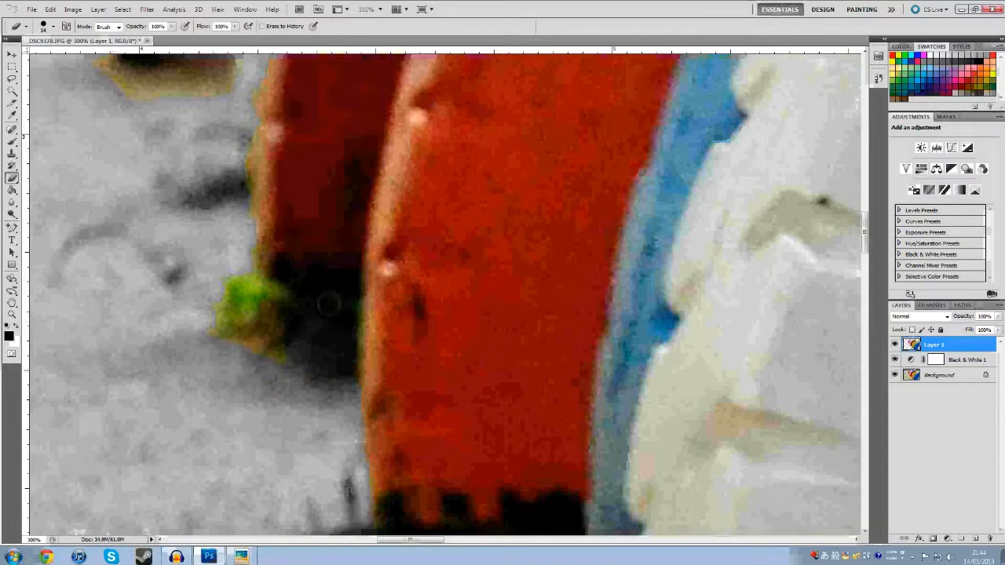
{"action": "mouse_move", "coordinate": [263, 346]}
{"action": "left_mouse_down"}
{"action": "mouse_move", "coordinate": [232, 302]}
{"action": "mouse_move", "coordinate": [235, 400]}
{"action": "left_mouse_up"}
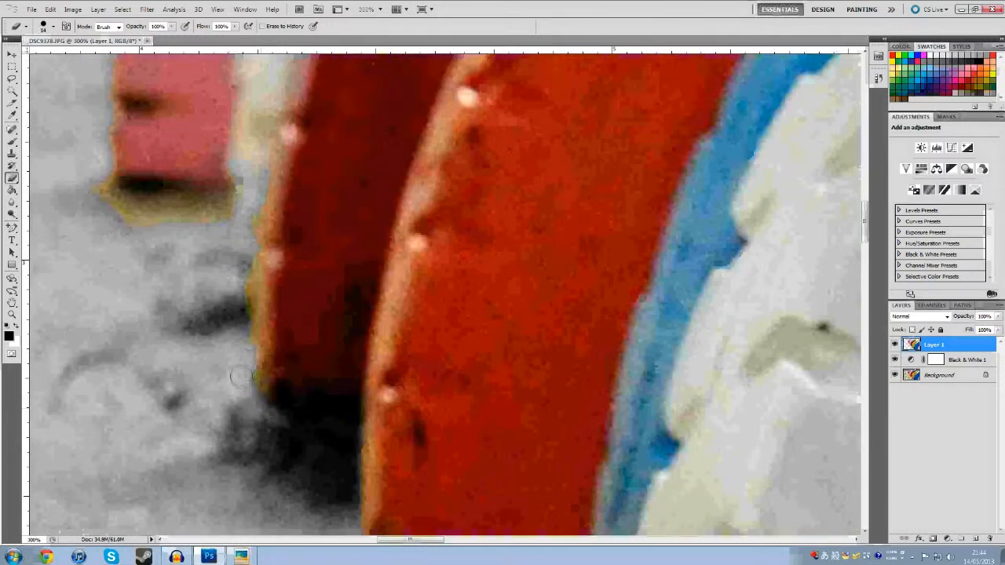
{"action": "scroll", "coordinate": [240, 385], "scroll_direction": "up", "scroll_amount": 3}
{"action": "scroll", "coordinate": [243, 329], "scroll_direction": "up", "scroll_amount": 5}
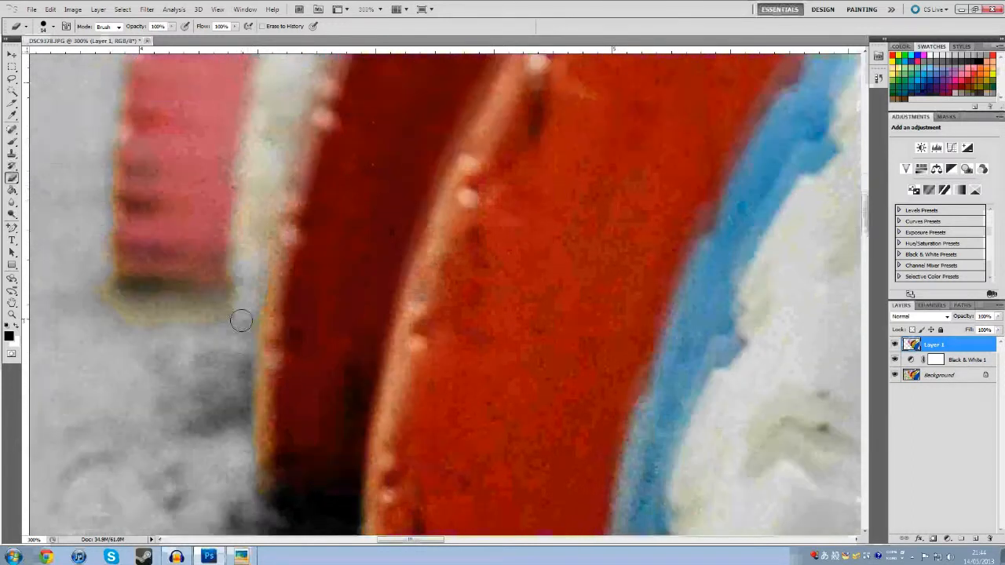
{"action": "scroll", "coordinate": [245, 411], "scroll_direction": "down", "scroll_amount": 3}
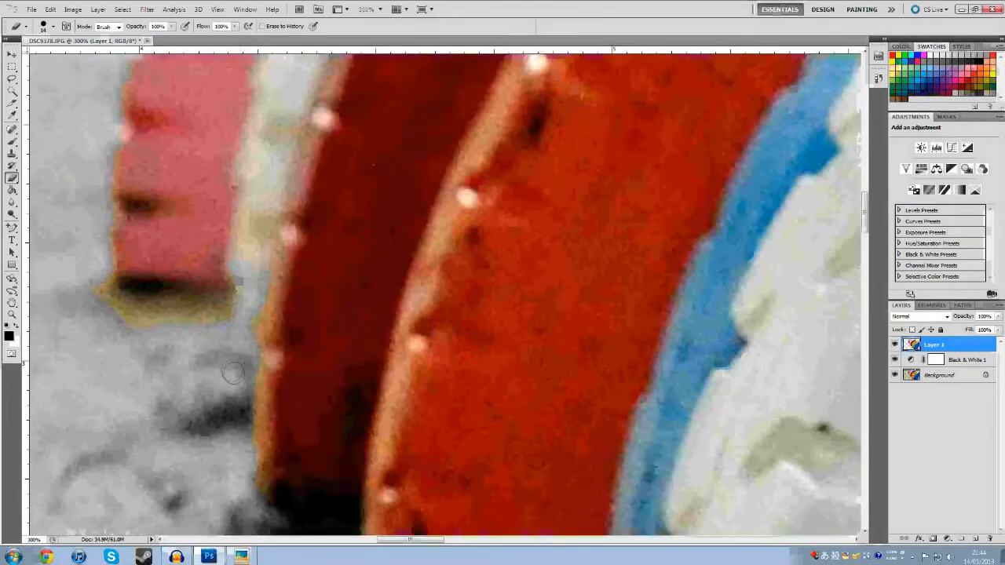
Try to copy a lassoed area at the cream tyre's base to a new layer with only the Background layer shown
{"action": "left_click", "coordinate": [895, 375], "text": "alt"}
{"action": "key", "text": "l"}
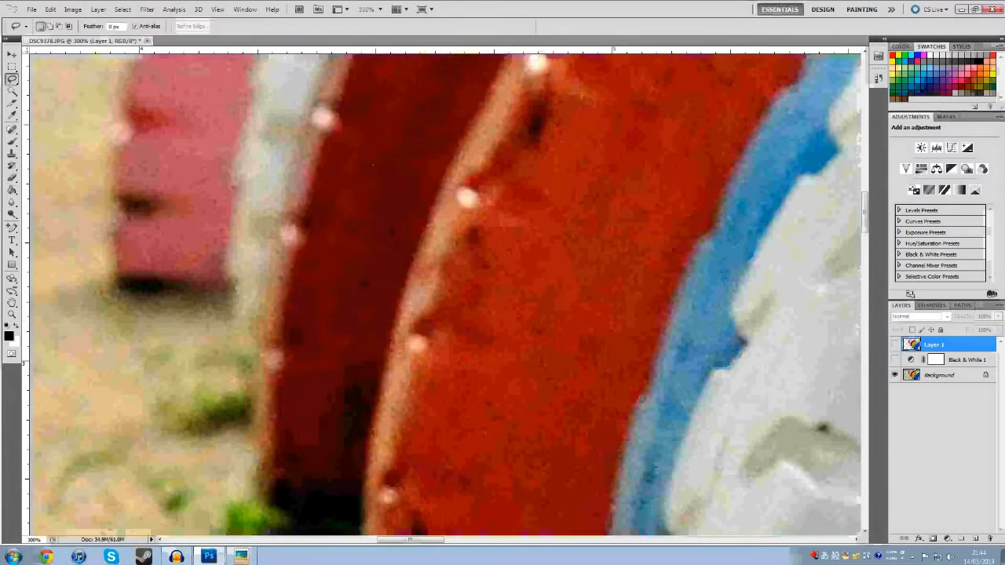
{"action": "mouse_move", "coordinate": [185, 286]}
{"action": "left_mouse_down"}
{"action": "mouse_move", "coordinate": [288, 410]}
{"action": "mouse_move", "coordinate": [240, 407]}
{"action": "left_mouse_up"}
{"action": "right_click", "coordinate": [243, 346]}
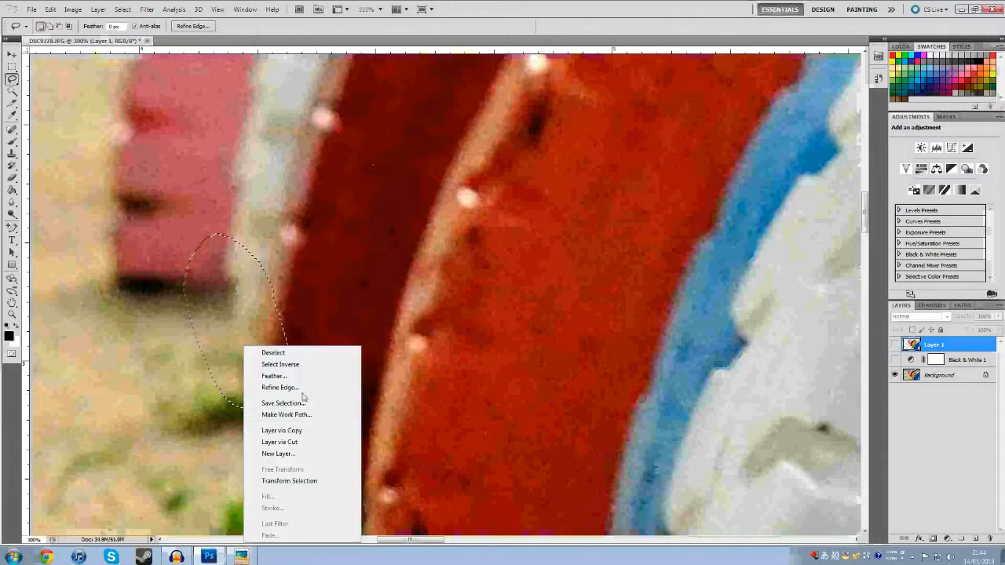
{"action": "left_click", "coordinate": [306, 442]}
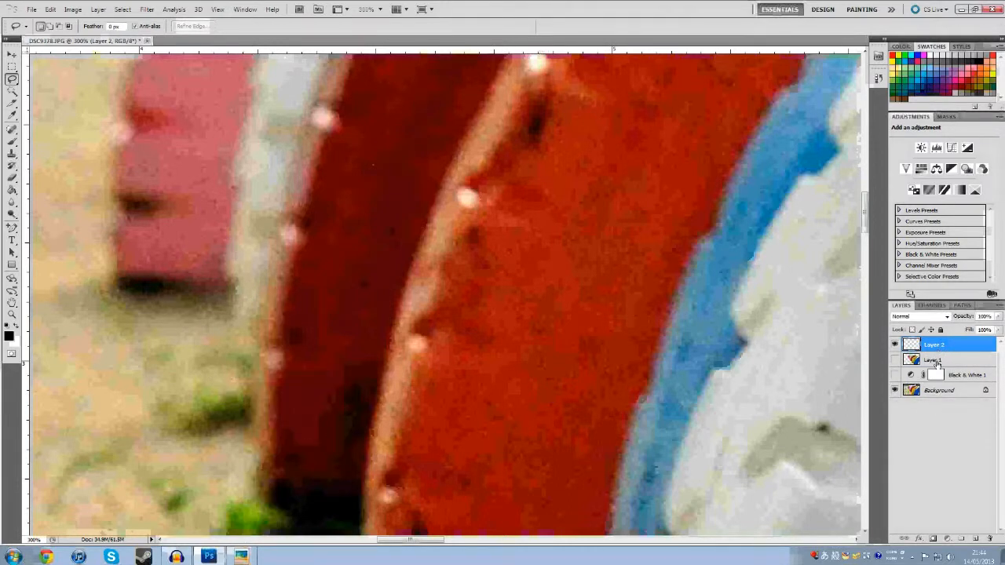
Show the hidden layers again, try to merge Layer 2 down into the layer below, and undo the merge
{"action": "right_click", "coordinate": [937, 363]}
{"action": "left_click", "coordinate": [956, 441]}
{"action": "left_click_drag", "start_coordinate": [896, 371], "coordinate": [943, 359]}
{"action": "right_click", "coordinate": [934, 360]}
{"action": "left_click", "coordinate": [949, 401]}
{"action": "right_click", "coordinate": [942, 345]}
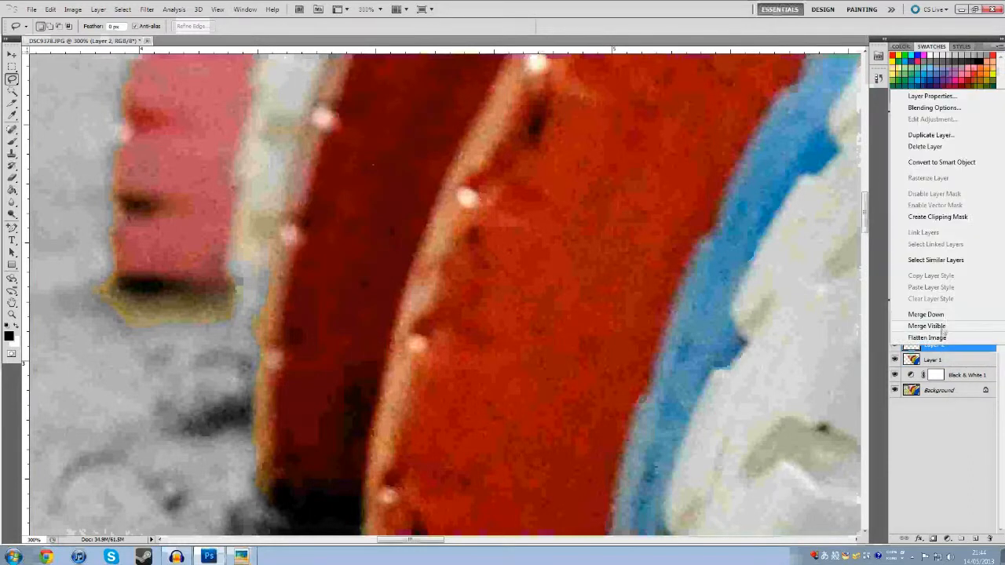
{"action": "left_click", "coordinate": [936, 315]}
{"action": "key", "text": "ctrl+z"}
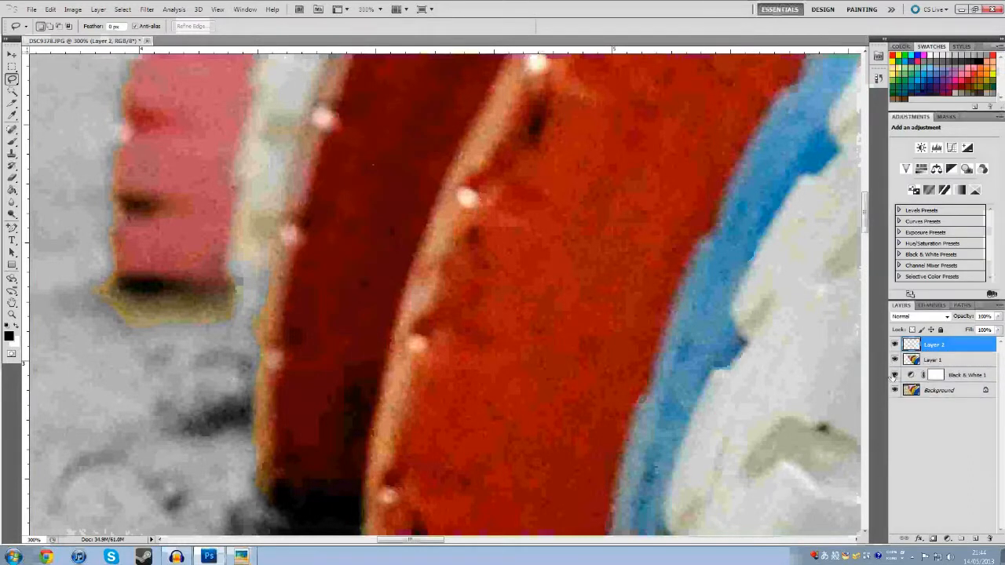
{"action": "left_click_drag", "start_coordinate": [922, 343], "coordinate": [924, 342]}
{"action": "right_click", "coordinate": [945, 345]}
{"action": "left_click", "coordinate": [926, 315]}
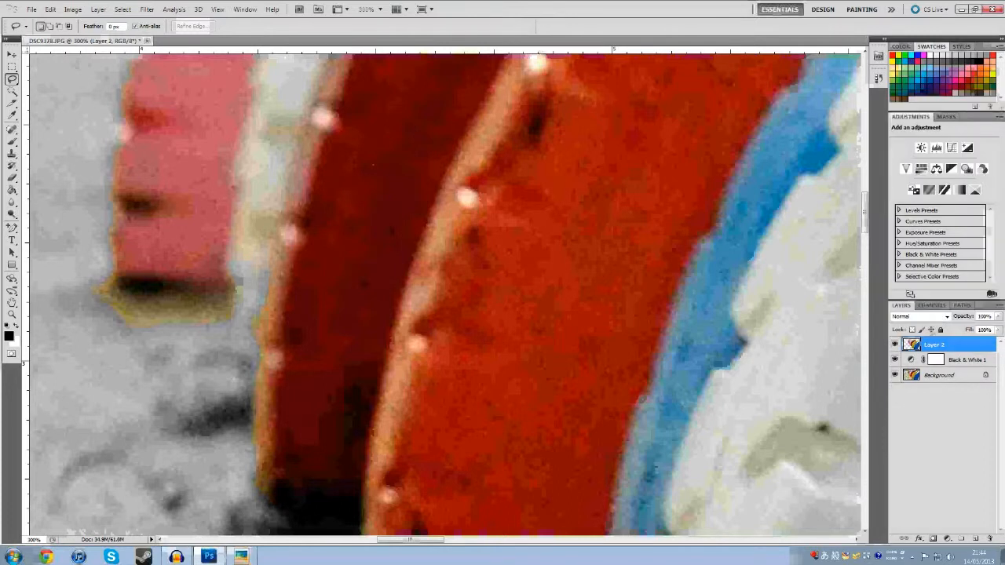
{"action": "key", "text": "ctrl+z"}
Inspect the colour layers with the Black & White and Background layers hidden, and delete Layer 2
{"action": "left_click", "coordinate": [895, 375]}
{"action": "left_click", "coordinate": [895, 390]}
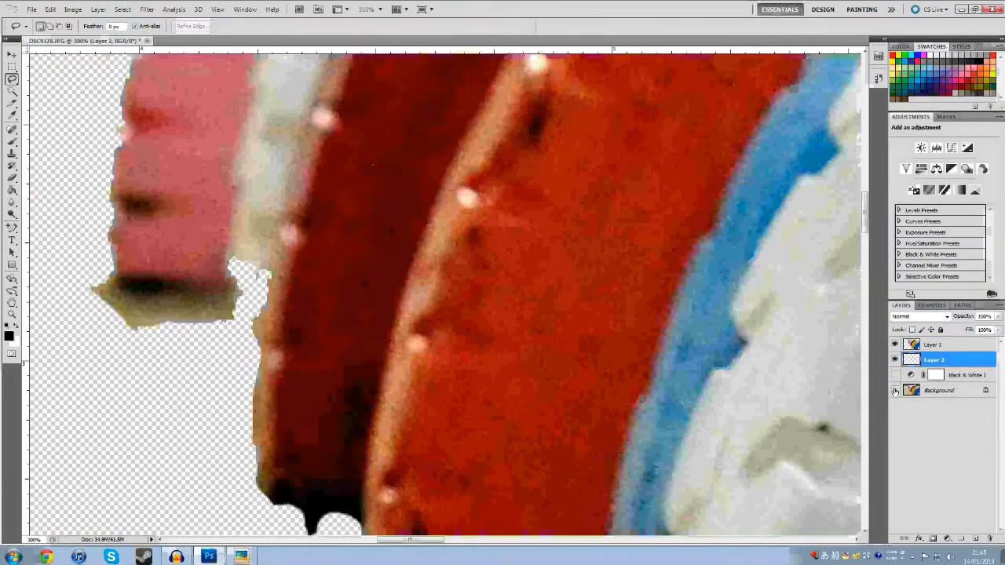
{"action": "left_click", "coordinate": [895, 345]}
{"action": "right_click", "coordinate": [934, 363]}
{"action": "left_click", "coordinate": [937, 163]}
Copy a lassoed area around the cream tyre's base from the Background layer to a new layer
{"action": "left_click", "coordinate": [945, 374]}
{"action": "left_click", "coordinate": [895, 345]}
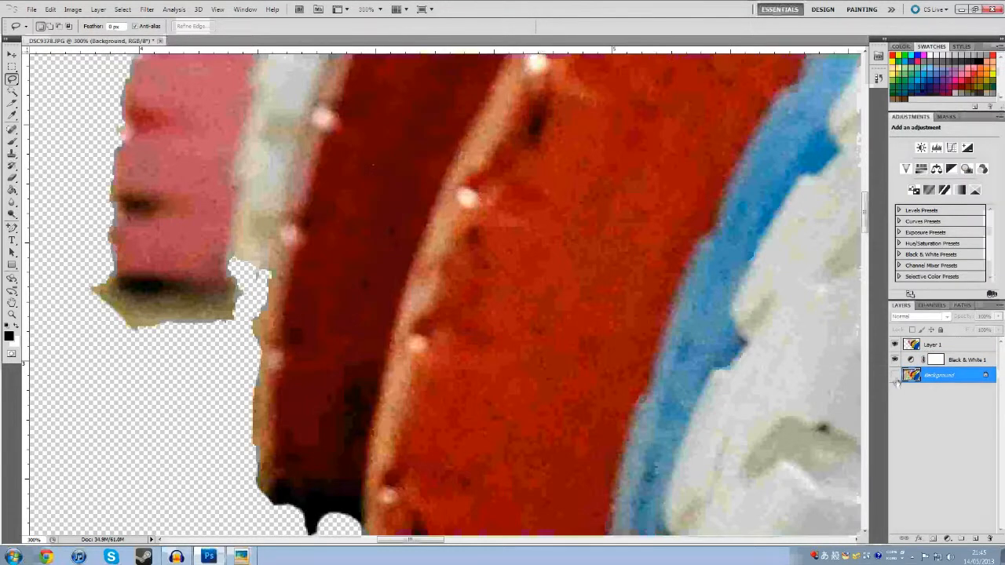
{"action": "left_click", "coordinate": [895, 376]}
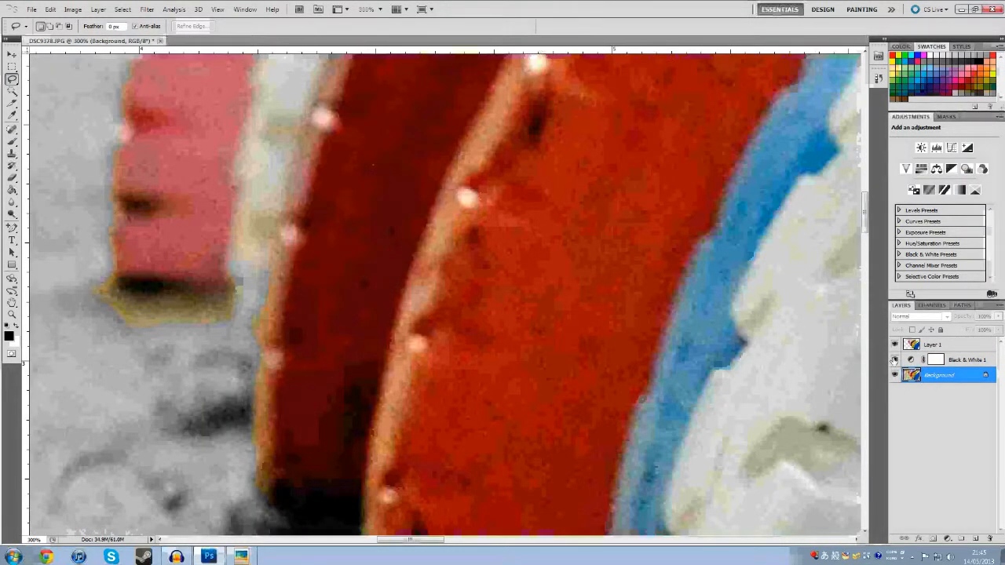
{"action": "left_click_drag", "start_coordinate": [894, 359], "coordinate": [895, 345]}
{"action": "left_click_drag", "start_coordinate": [271, 396], "coordinate": [215, 346]}
{"action": "right_click", "coordinate": [267, 292]}
{"action": "left_click", "coordinate": [302, 380]}
Place the copied patch above the Black & White 1 adjustment, show all layers, and merge Layer 1 down into it
{"action": "left_click_drag", "start_coordinate": [926, 357], "coordinate": [926, 354]}
{"action": "left_click", "coordinate": [895, 375]}
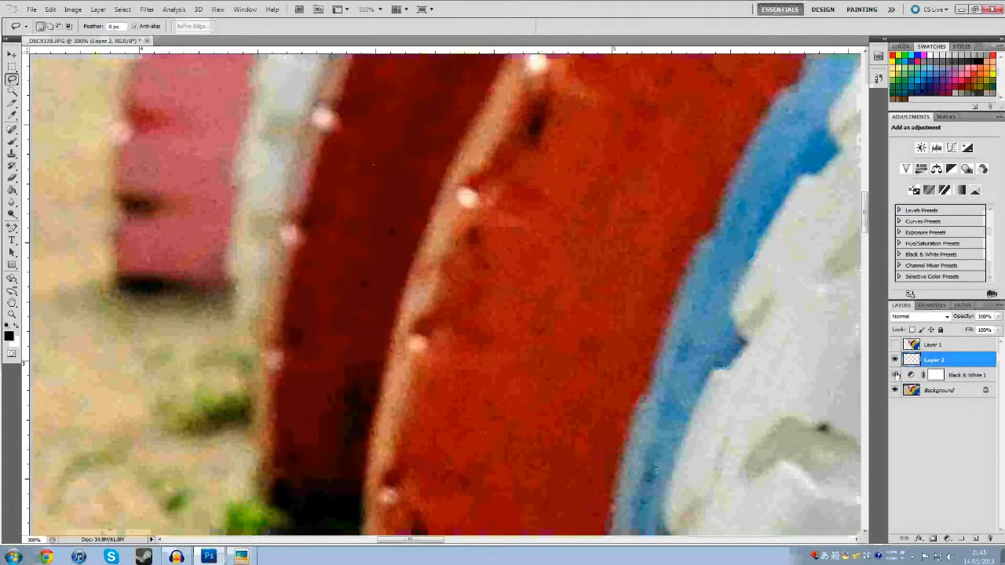
{"action": "left_click", "coordinate": [895, 345]}
{"action": "right_click", "coordinate": [955, 358]}
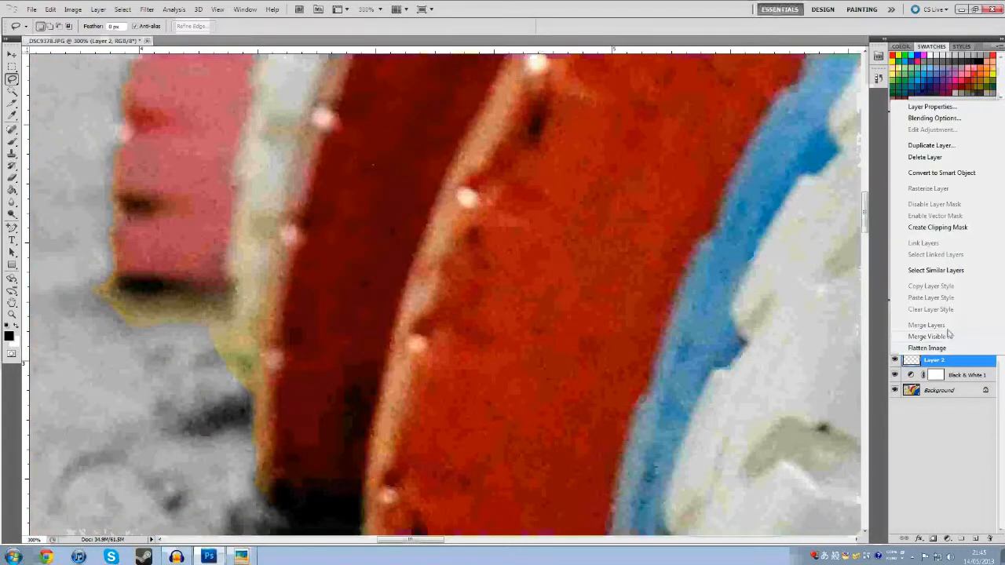
{"action": "left_click", "coordinate": [953, 391]}
{"action": "left_click", "coordinate": [940, 346]}
{"action": "right_click", "coordinate": [939, 345]}
{"action": "left_click", "coordinate": [940, 315]}
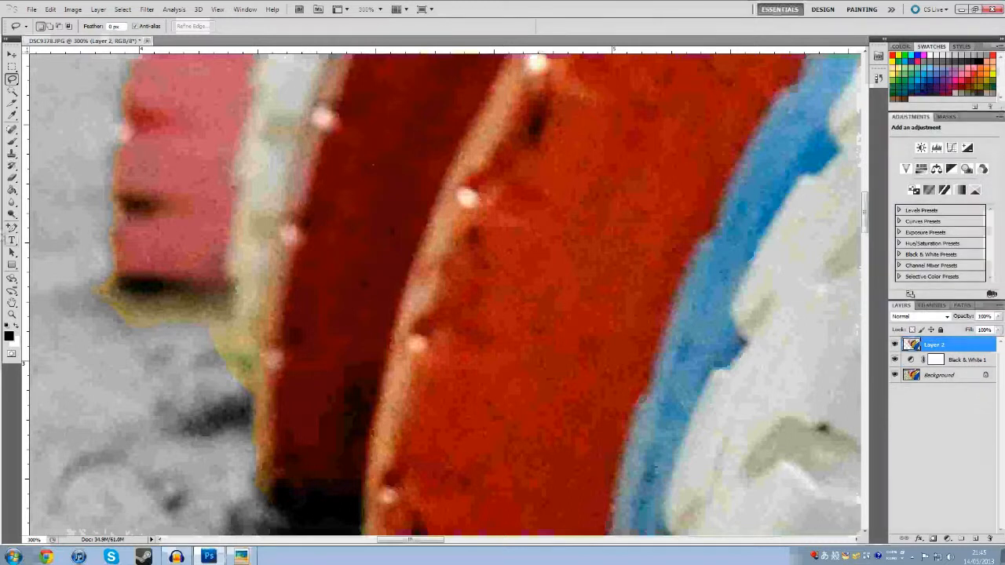
Erase the brown fringe along the dark red tyre's lower outer edge and the green ground beside the cream tyre's base
{"action": "key", "text": "e"}
{"action": "scroll", "coordinate": [214, 456], "scroll_direction": "down", "scroll_amount": 2}
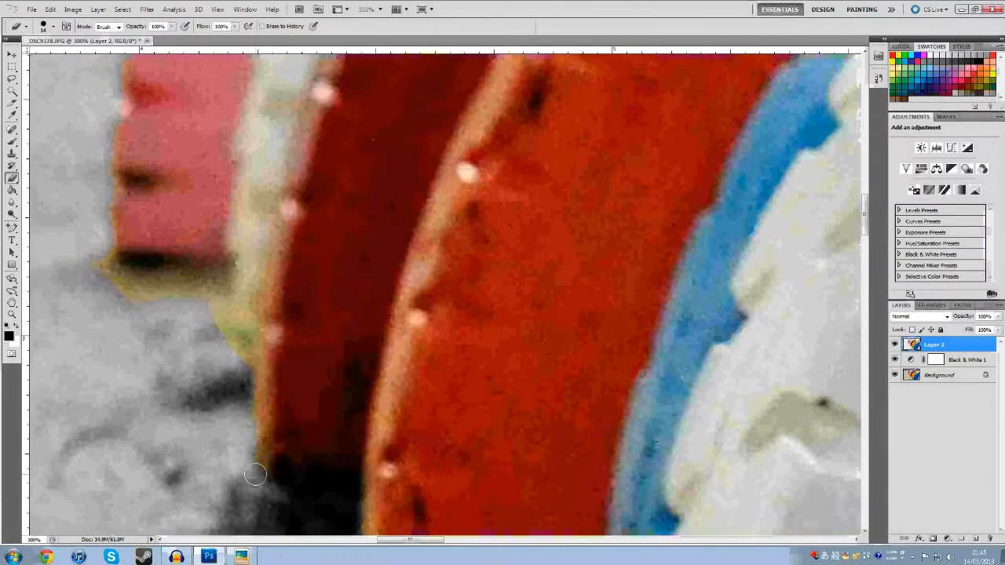
{"action": "key", "text": "z"}
{"action": "left_click", "coordinate": [245, 433]}
{"action": "left_click", "coordinate": [244, 433]}
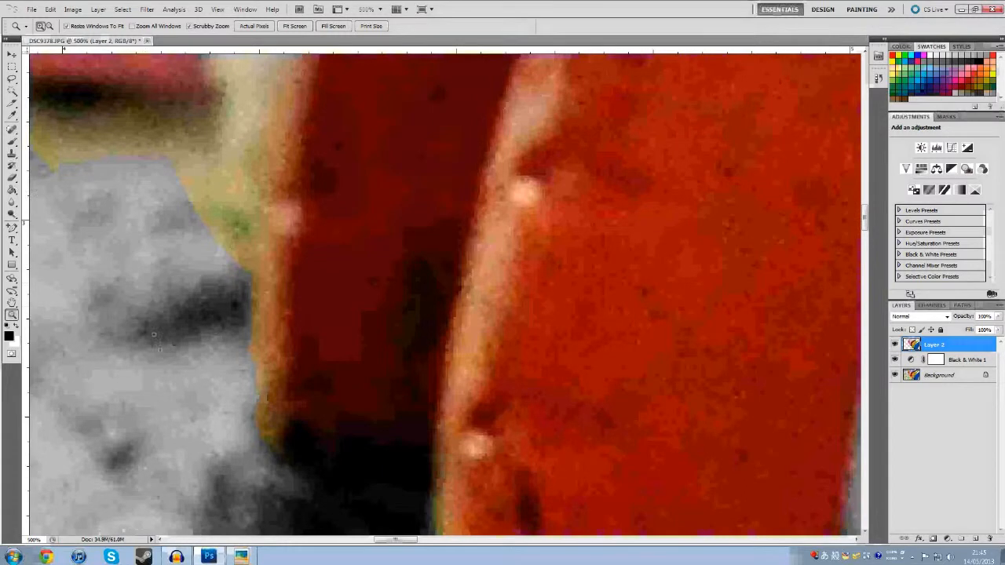
{"action": "key", "text": "e"}
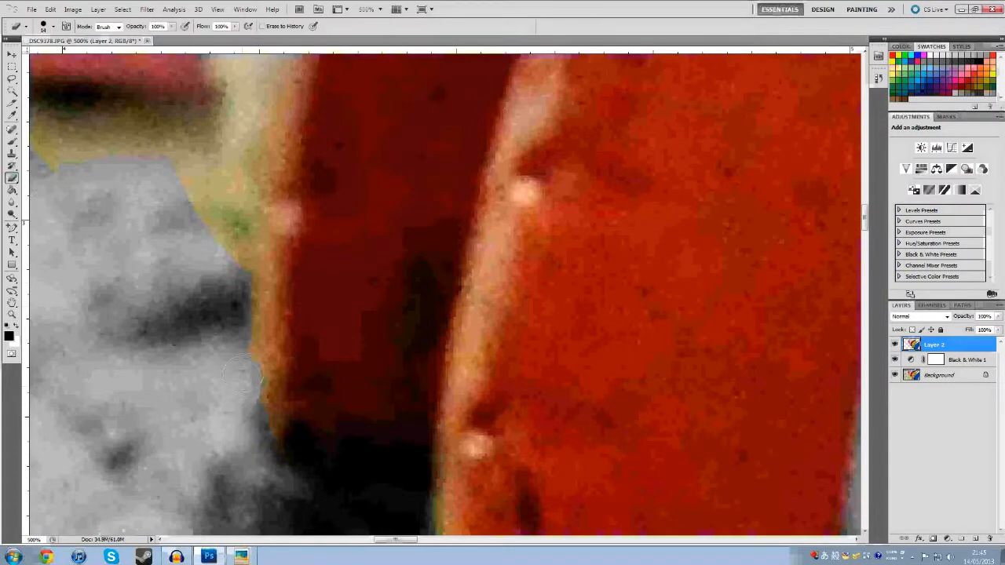
{"action": "left_click_drag", "start_coordinate": [245, 305], "coordinate": [252, 372]}
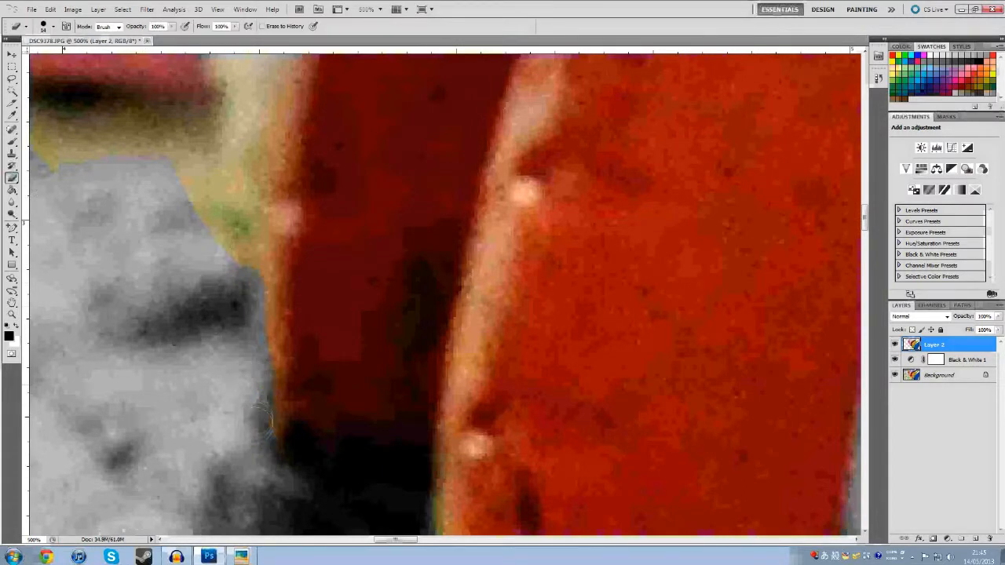
{"action": "scroll", "coordinate": [348, 456], "scroll_direction": "up", "scroll_amount": 3}
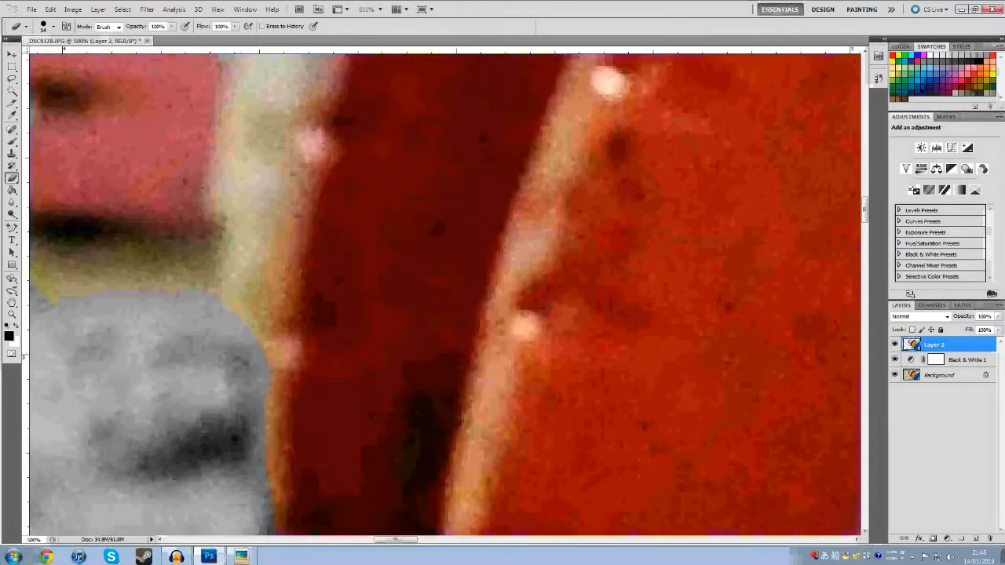
{"action": "scroll", "coordinate": [244, 424], "scroll_direction": "down", "scroll_amount": 6}
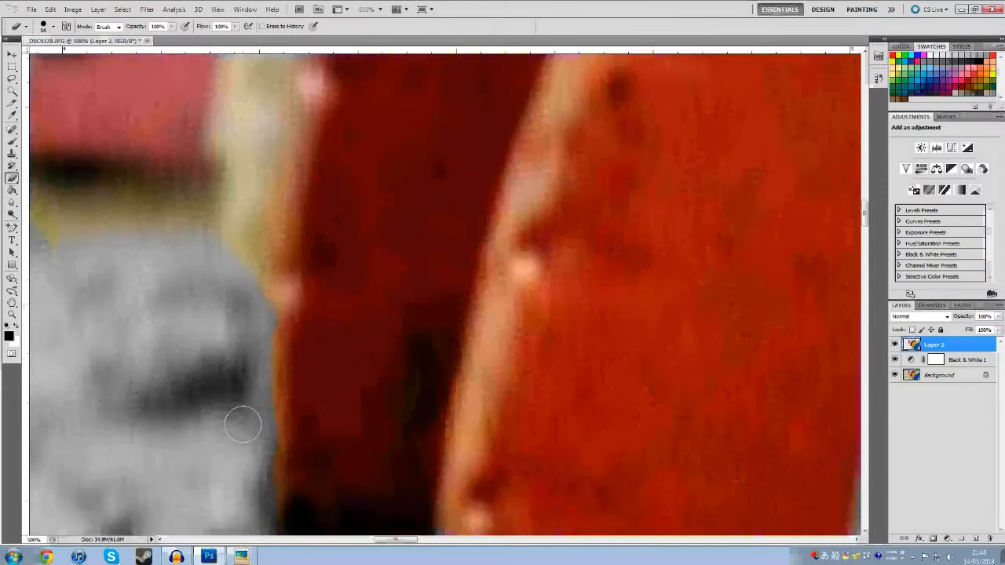
{"action": "scroll", "coordinate": [244, 424], "scroll_direction": "up", "scroll_amount": 7}
Erase the yellow-brown ground strip below the pink tyre and the fringe beside its lower outer edge
{"action": "left_click_drag", "start_coordinate": [403, 541], "coordinate": [393, 545]}
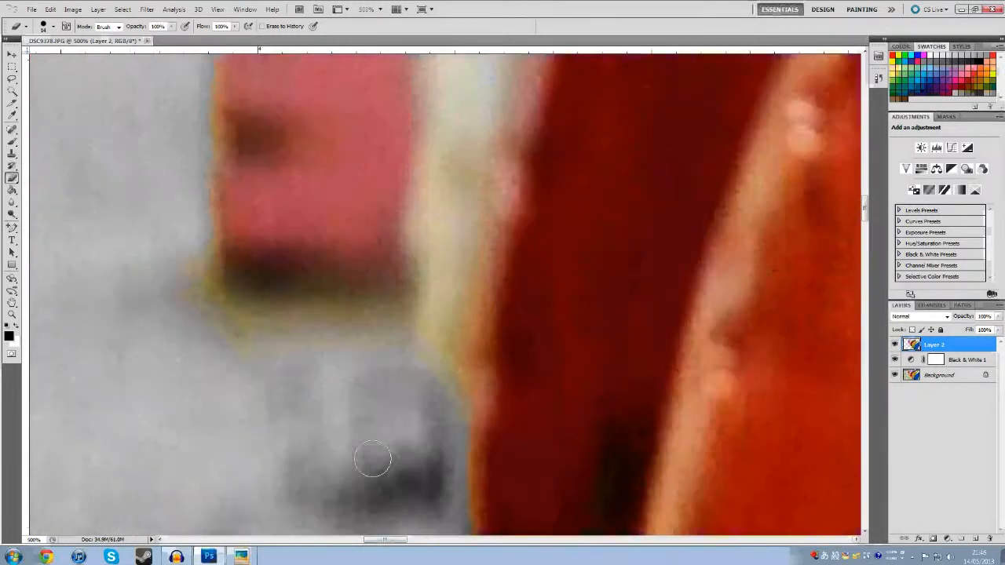
{"action": "scroll", "coordinate": [393, 437], "scroll_direction": "up", "scroll_amount": 4}
{"action": "mouse_move", "coordinate": [267, 401]}
{"action": "left_mouse_down"}
{"action": "mouse_move", "coordinate": [208, 395]}
{"action": "mouse_move", "coordinate": [178, 358]}
{"action": "left_mouse_up"}
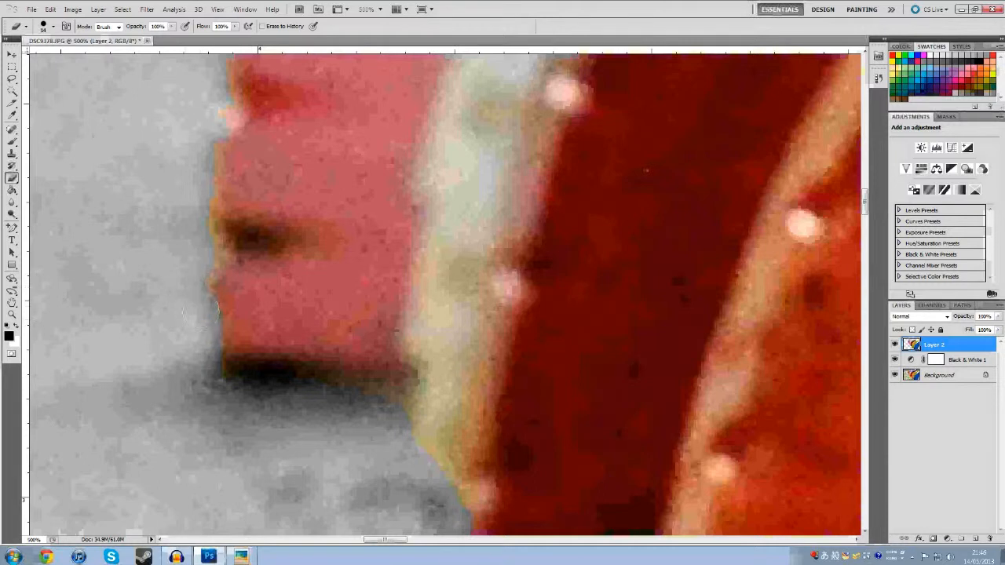
{"action": "scroll", "coordinate": [208, 234], "scroll_direction": "up", "scroll_amount": 4}
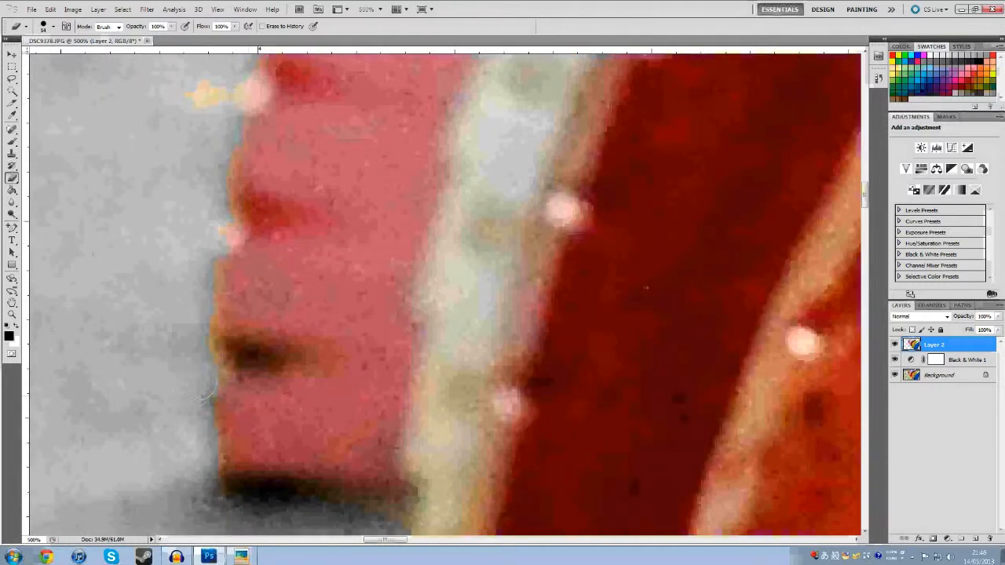
Erase the orange fringe and the protruding yellow spots along the pink tyre's outer edge
{"action": "scroll", "coordinate": [192, 357], "scroll_direction": "up", "scroll_amount": 4}
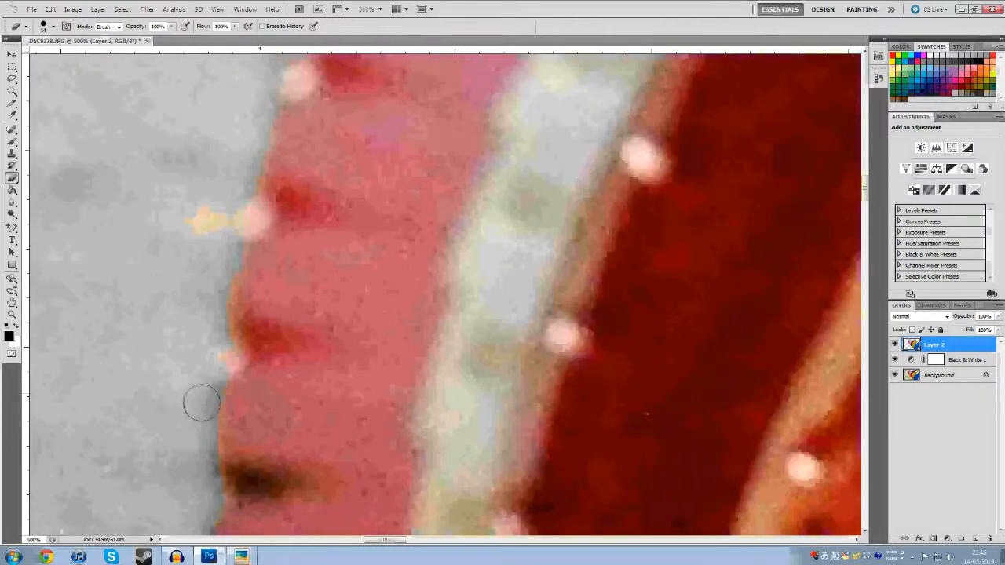
{"action": "scroll", "coordinate": [196, 495], "scroll_direction": "down", "scroll_amount": 1}
{"action": "scroll", "coordinate": [205, 424], "scroll_direction": "up", "scroll_amount": 2}
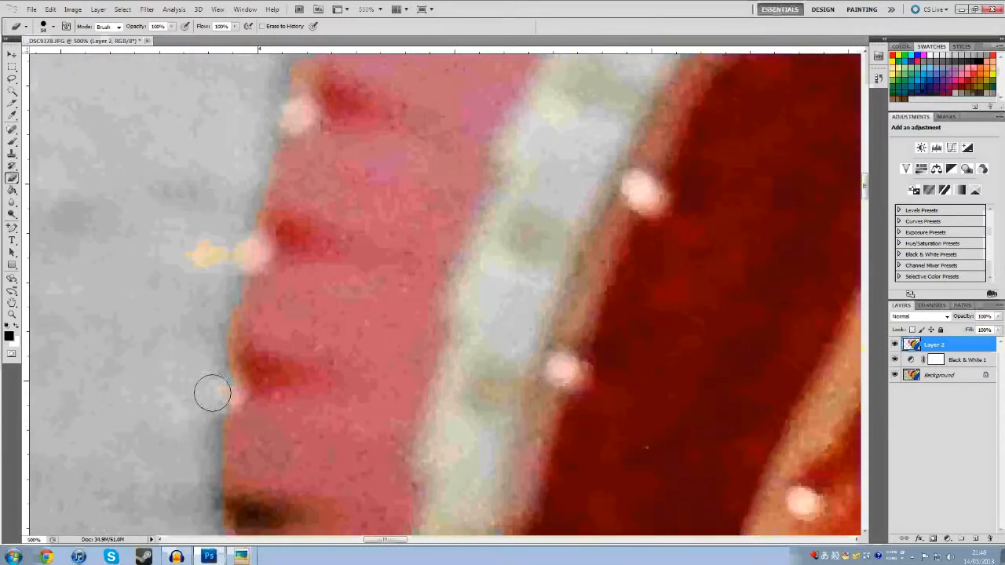
{"action": "mouse_move", "coordinate": [192, 225]}
{"action": "left_mouse_down"}
{"action": "mouse_move", "coordinate": [235, 253]}
{"action": "mouse_move", "coordinate": [224, 237]}
{"action": "mouse_move", "coordinate": [208, 270]}
{"action": "left_mouse_up"}
{"action": "scroll", "coordinate": [212, 274], "scroll_direction": "up", "scroll_amount": 8}
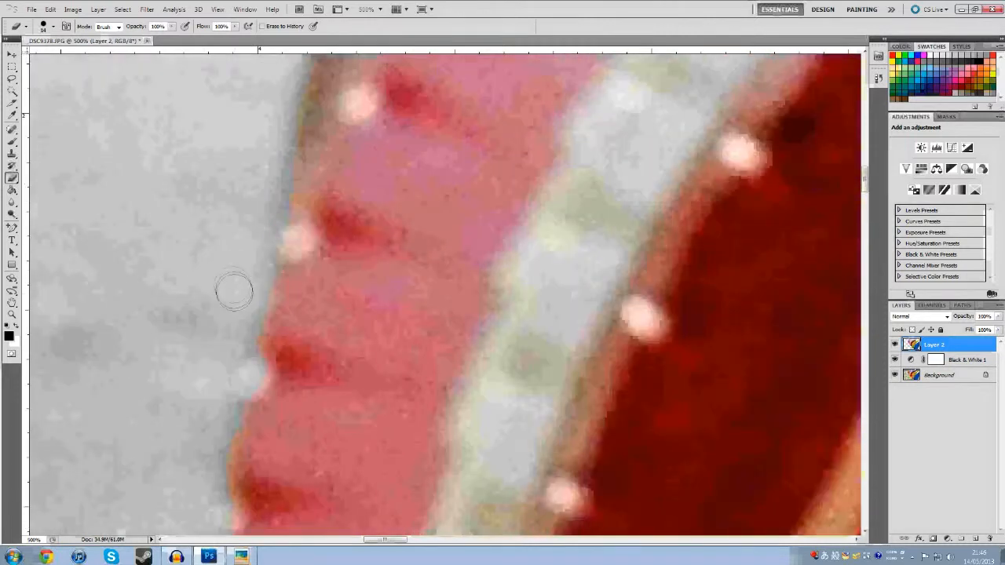
Erase the thin colour fringe along the outer edge of the brownish-red tyre behind the pink one
{"action": "scroll", "coordinate": [220, 294], "scroll_direction": "up", "scroll_amount": 2}
{"action": "scroll", "coordinate": [235, 251], "scroll_direction": "up", "scroll_amount": 5}
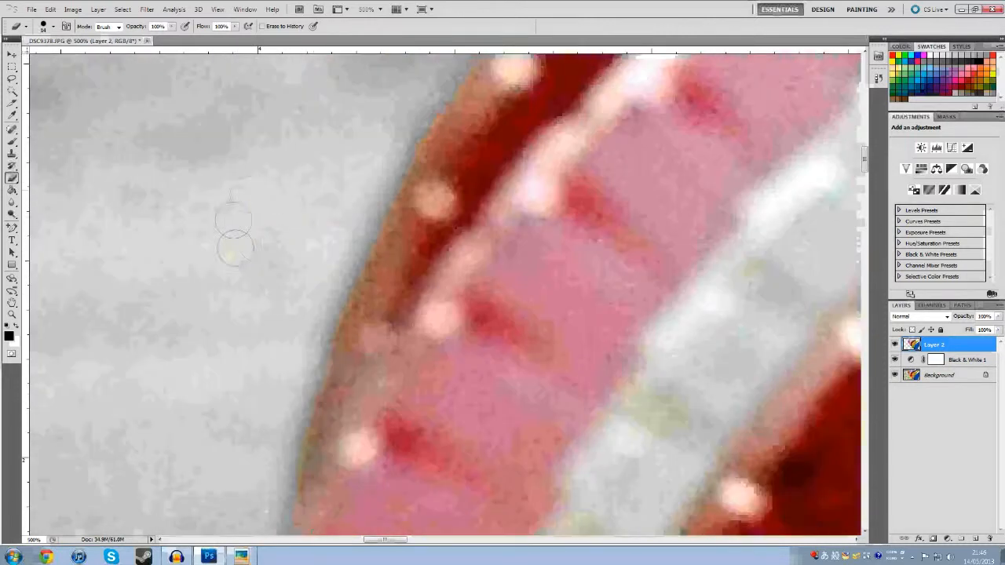
{"action": "left_click_drag", "start_coordinate": [280, 481], "coordinate": [326, 317]}
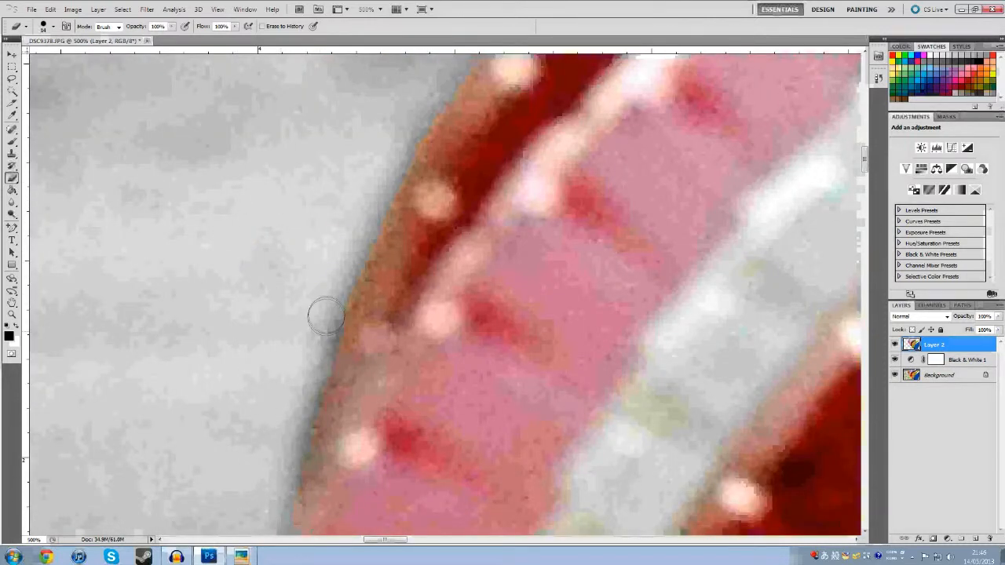
{"action": "scroll", "coordinate": [377, 183], "scroll_direction": "up", "scroll_amount": 4}
{"action": "left_click_drag", "start_coordinate": [352, 354], "coordinate": [437, 226]}
{"action": "left_click_drag", "start_coordinate": [369, 321], "coordinate": [416, 243]}
{"action": "scroll", "coordinate": [426, 170], "scroll_direction": "up", "scroll_amount": 4}
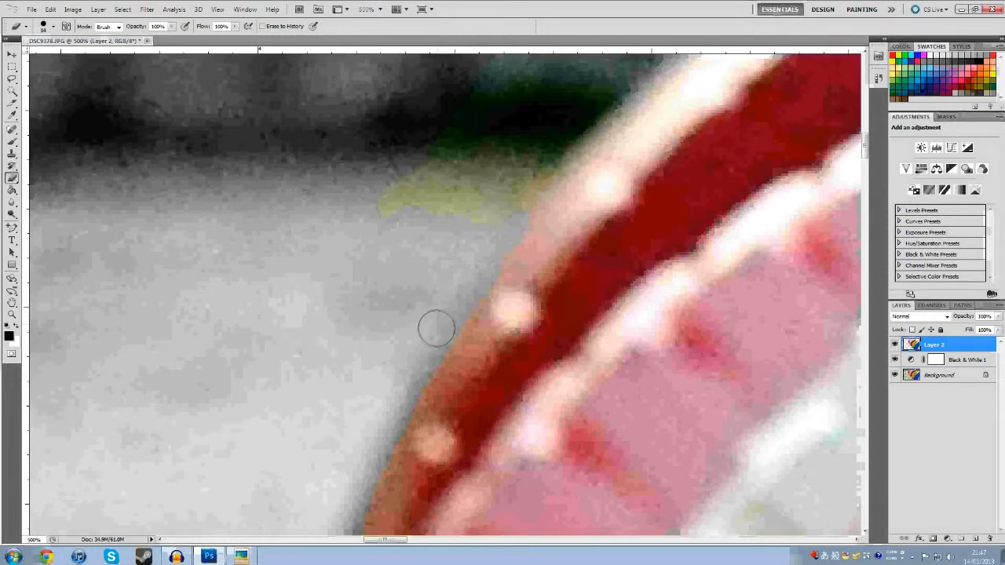
Erase the yellow-green ground and the dark green and teal wall colour beside the red tyre's pale upper rim
{"action": "scroll", "coordinate": [486, 291], "scroll_direction": "up", "scroll_amount": 2}
{"action": "mouse_move", "coordinate": [487, 291]}
{"action": "left_mouse_down"}
{"action": "mouse_move", "coordinate": [363, 265]}
{"action": "mouse_move", "coordinate": [393, 271]}
{"action": "left_mouse_up"}
{"action": "scroll", "coordinate": [520, 319], "scroll_direction": "up", "scroll_amount": 2}
{"action": "left_click_drag", "start_coordinate": [508, 344], "coordinate": [526, 303]}
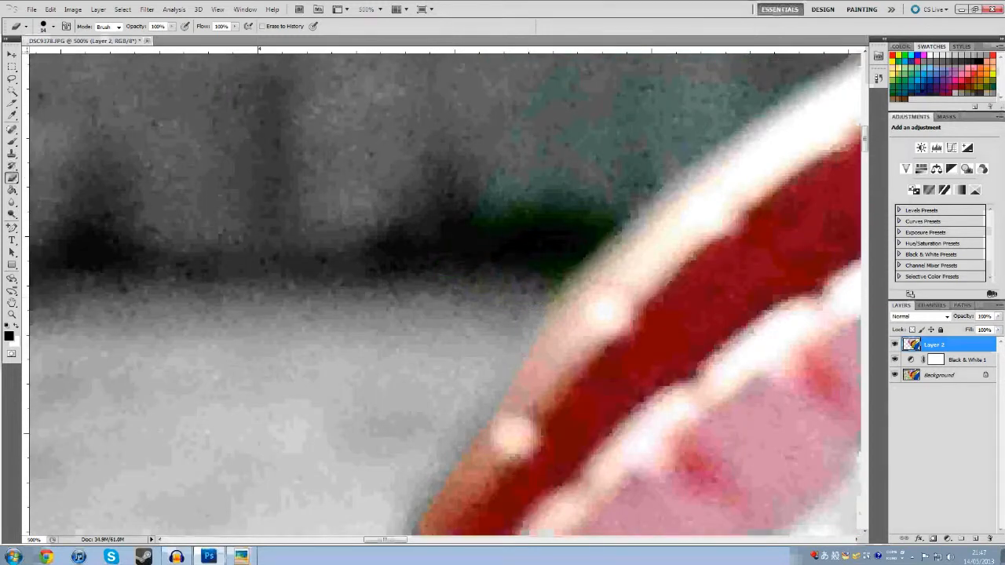
{"action": "scroll", "coordinate": [501, 348], "scroll_direction": "up", "scroll_amount": 2}
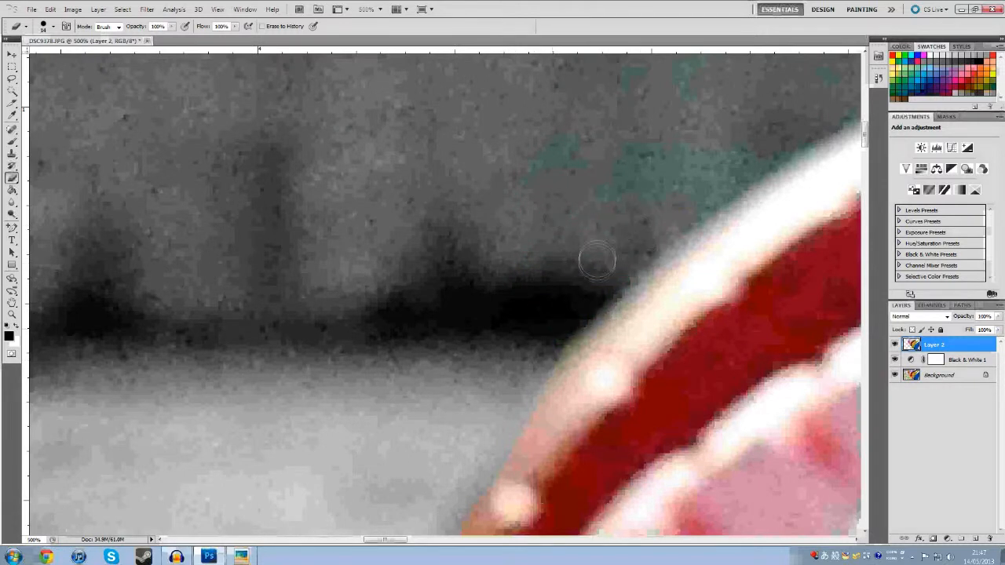
{"action": "mouse_move", "coordinate": [553, 336]}
{"action": "left_mouse_down"}
{"action": "mouse_move", "coordinate": [617, 262]}
{"action": "mouse_move", "coordinate": [530, 242]}
{"action": "left_mouse_up"}
Enlarge the eraser to 67 px and erase the teal wall tint along the rising part of the red tyre's white rim
{"action": "scroll", "coordinate": [511, 319], "scroll_direction": "up", "scroll_amount": 2}
{"action": "left_click_drag", "start_coordinate": [399, 540], "coordinate": [421, 542]}
{"action": "scroll", "coordinate": [201, 463], "scroll_direction": "up", "scroll_amount": 1}
{"action": "right_click", "coordinate": [166, 207]}
{"action": "left_click_drag", "start_coordinate": [194, 230], "coordinate": [212, 230]}
{"action": "mouse_move", "coordinate": [175, 158]}
{"action": "left_mouse_down"}
{"action": "mouse_move", "coordinate": [164, 259]}
{"action": "mouse_move", "coordinate": [246, 243]}
{"action": "mouse_move", "coordinate": [306, 191]}
{"action": "left_mouse_up"}
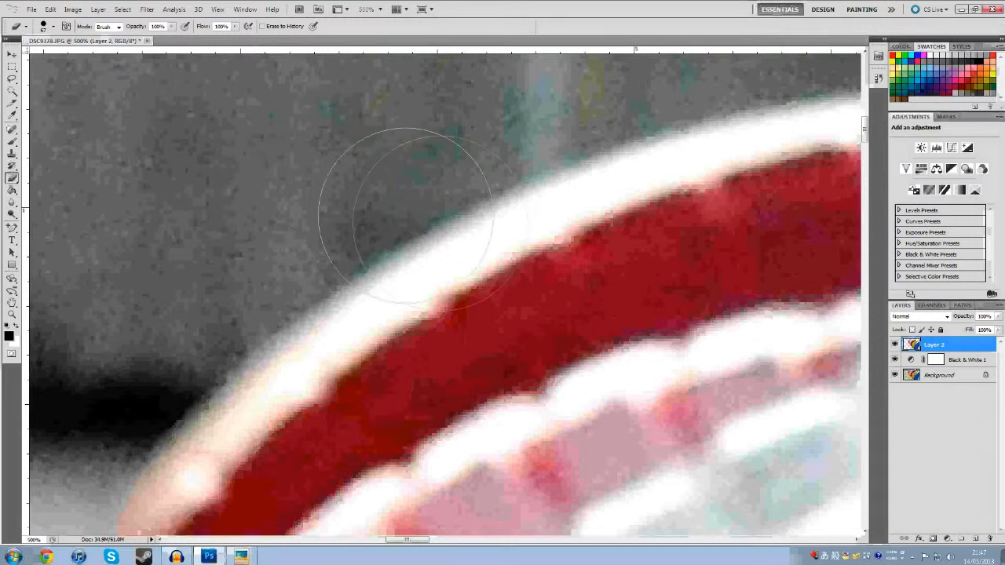
{"action": "scroll", "coordinate": [487, 353], "scroll_direction": "up", "scroll_amount": 2}
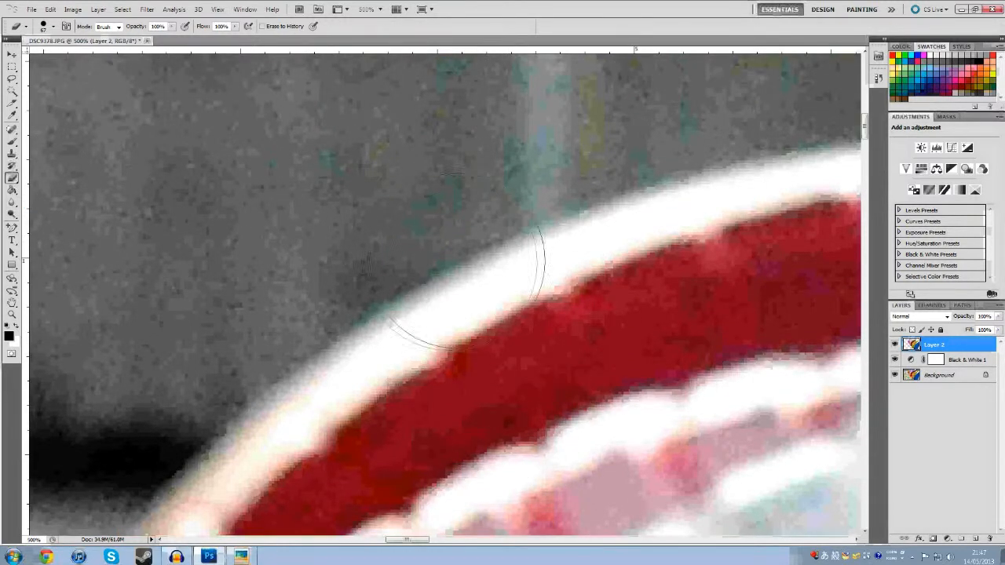
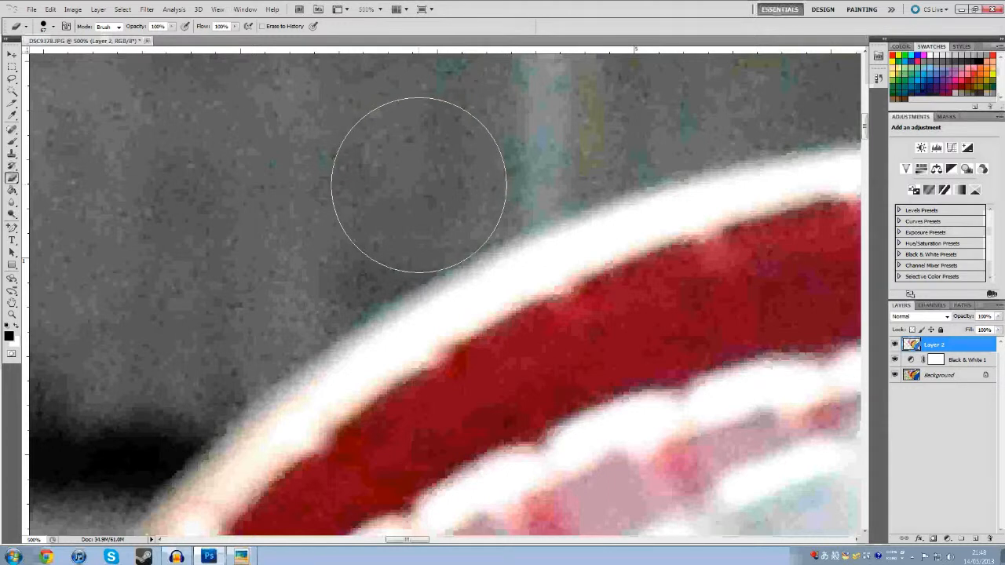
{"action": "left_click", "coordinate": [422, 187]}
{"action": "left_click", "coordinate": [420, 187]}
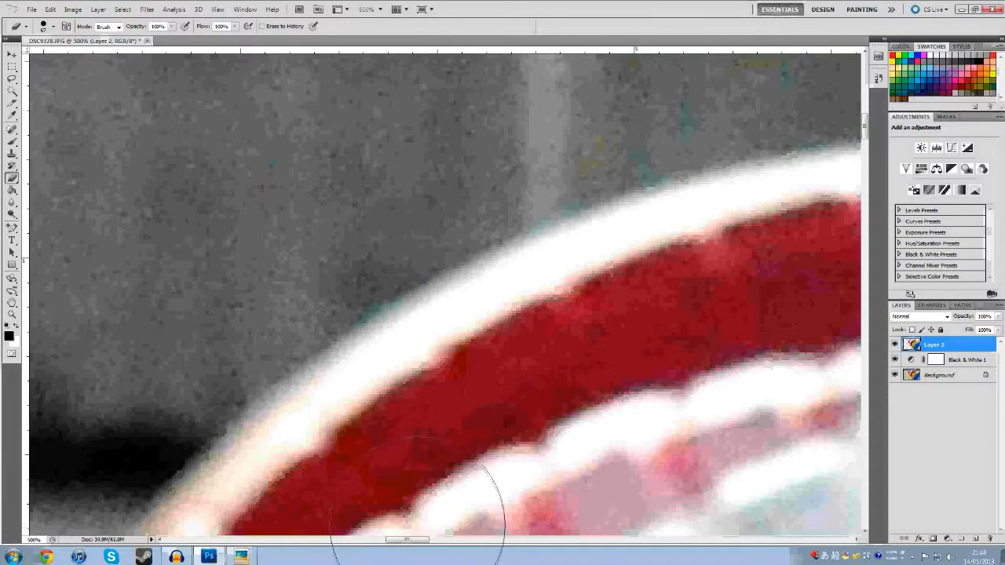
Erase the teal and olive wall tint above the crest and descending part of the red tyre's white rim
{"action": "left_click_drag", "start_coordinate": [414, 543], "coordinate": [428, 544]}
{"action": "scroll", "coordinate": [411, 532], "scroll_direction": "up", "scroll_amount": 3}
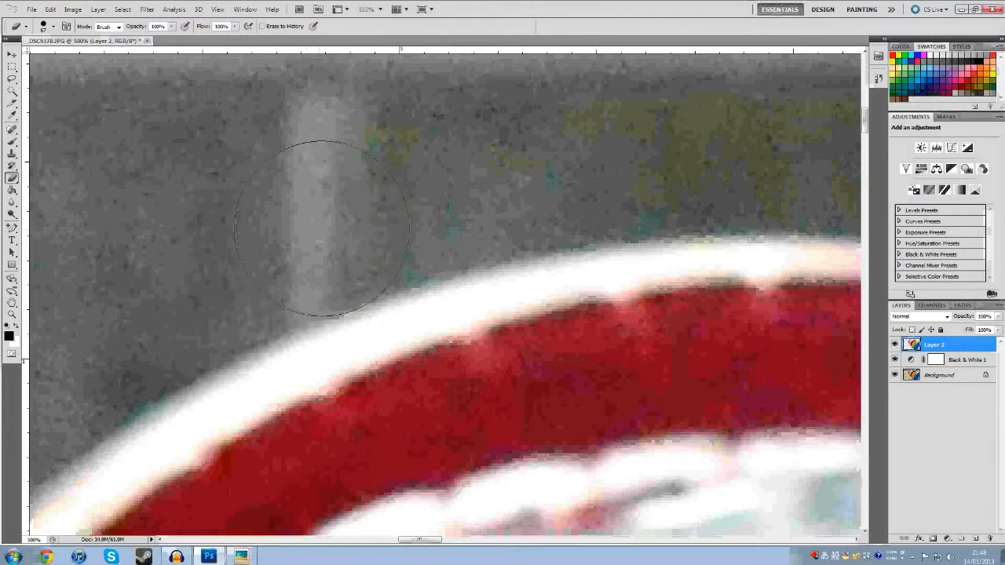
{"action": "mouse_move", "coordinate": [346, 220]}
{"action": "left_mouse_down"}
{"action": "mouse_move", "coordinate": [423, 185]}
{"action": "mouse_move", "coordinate": [415, 132]}
{"action": "left_mouse_up"}
{"action": "left_click_drag", "start_coordinate": [418, 544], "coordinate": [430, 544]}
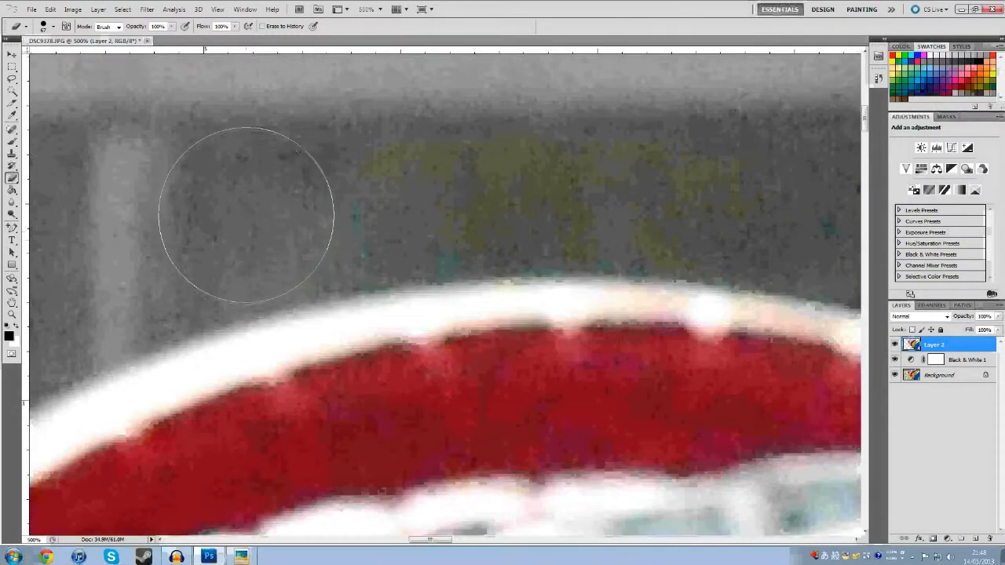
{"action": "mouse_move", "coordinate": [257, 227]}
{"action": "left_mouse_down"}
{"action": "mouse_move", "coordinate": [321, 197]}
{"action": "mouse_move", "coordinate": [579, 189]}
{"action": "mouse_move", "coordinate": [651, 175]}
{"action": "mouse_move", "coordinate": [655, 195]}
{"action": "left_mouse_up"}
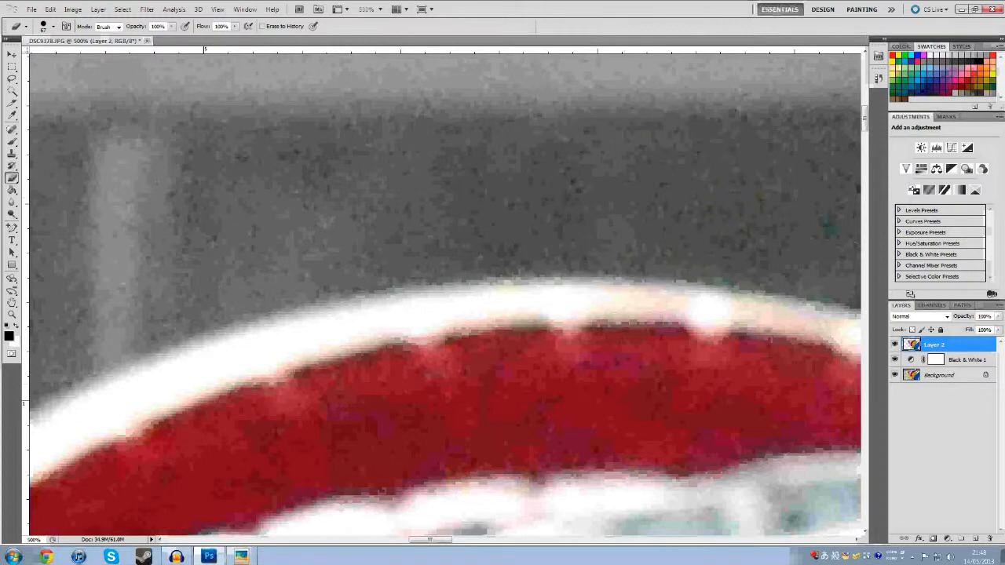
{"action": "left_click_drag", "start_coordinate": [422, 544], "coordinate": [447, 544]}
{"action": "mouse_move", "coordinate": [301, 205]}
{"action": "left_mouse_down"}
{"action": "mouse_move", "coordinate": [267, 196]}
{"action": "mouse_move", "coordinate": [448, 224]}
{"action": "mouse_move", "coordinate": [566, 272]}
{"action": "mouse_move", "coordinate": [483, 234]}
{"action": "mouse_move", "coordinate": [435, 230]}
{"action": "mouse_move", "coordinate": [769, 354]}
{"action": "left_mouse_up"}
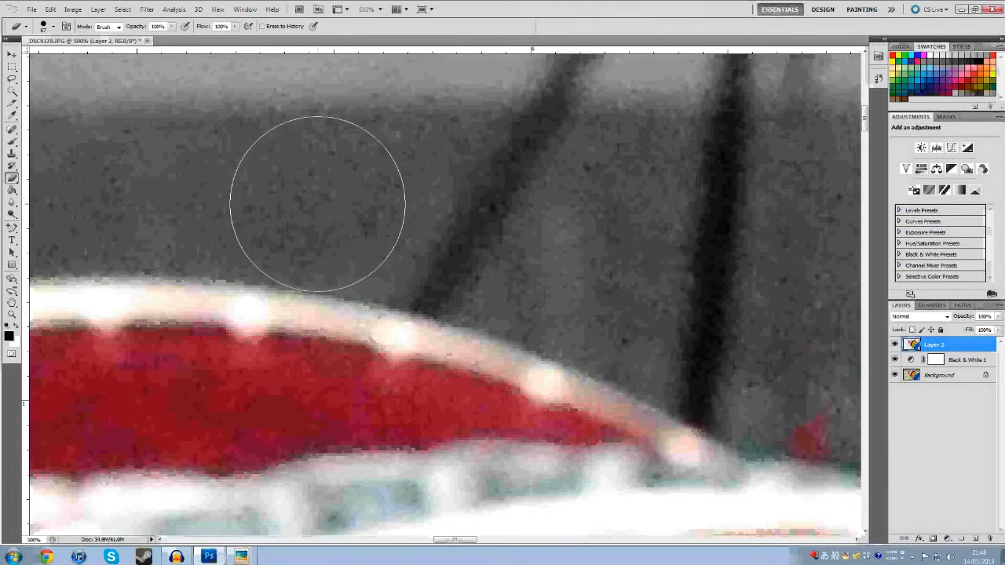
Erase the red spot and the teal wall tint in the dip between the red tyre's tip and the adjoining white tyre edge
{"action": "left_click_drag", "start_coordinate": [450, 545], "coordinate": [474, 547]}
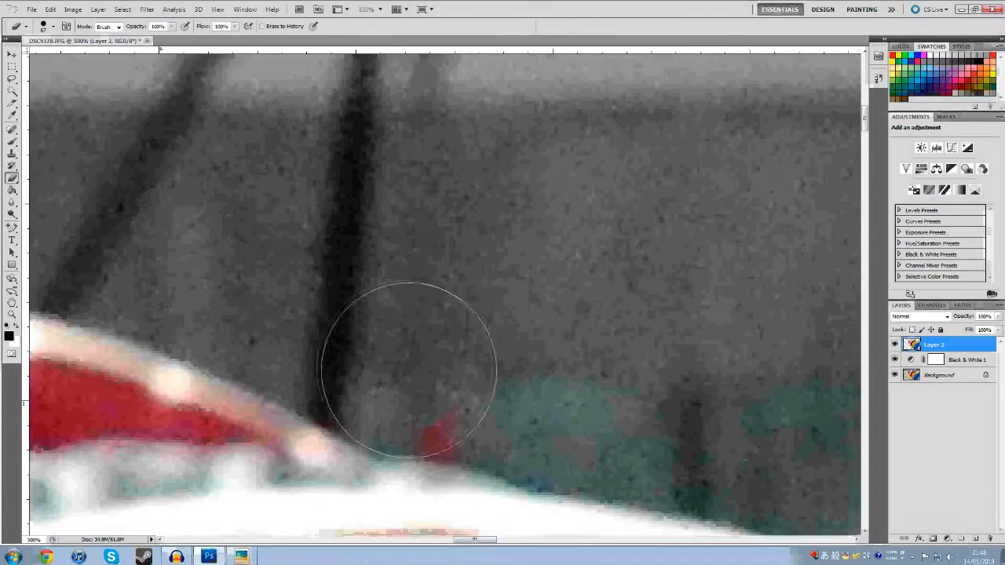
{"action": "mouse_move", "coordinate": [370, 353]}
{"action": "left_mouse_down"}
{"action": "mouse_move", "coordinate": [412, 376]}
{"action": "mouse_move", "coordinate": [639, 378]}
{"action": "mouse_move", "coordinate": [552, 407]}
{"action": "mouse_move", "coordinate": [479, 380]}
{"action": "mouse_move", "coordinate": [571, 413]}
{"action": "mouse_move", "coordinate": [768, 448]}
{"action": "left_mouse_up"}
{"action": "left_click_drag", "start_coordinate": [479, 539], "coordinate": [500, 542]}
{"action": "mouse_move", "coordinate": [444, 454]}
{"action": "left_mouse_down"}
{"action": "mouse_move", "coordinate": [395, 419]}
{"action": "mouse_move", "coordinate": [401, 433]}
{"action": "mouse_move", "coordinate": [547, 380]}
{"action": "mouse_move", "coordinate": [555, 387]}
{"action": "mouse_move", "coordinate": [529, 385]}
{"action": "mouse_move", "coordinate": [563, 388]}
{"action": "mouse_move", "coordinate": [644, 329]}
{"action": "mouse_move", "coordinate": [727, 301]}
{"action": "left_mouse_up"}
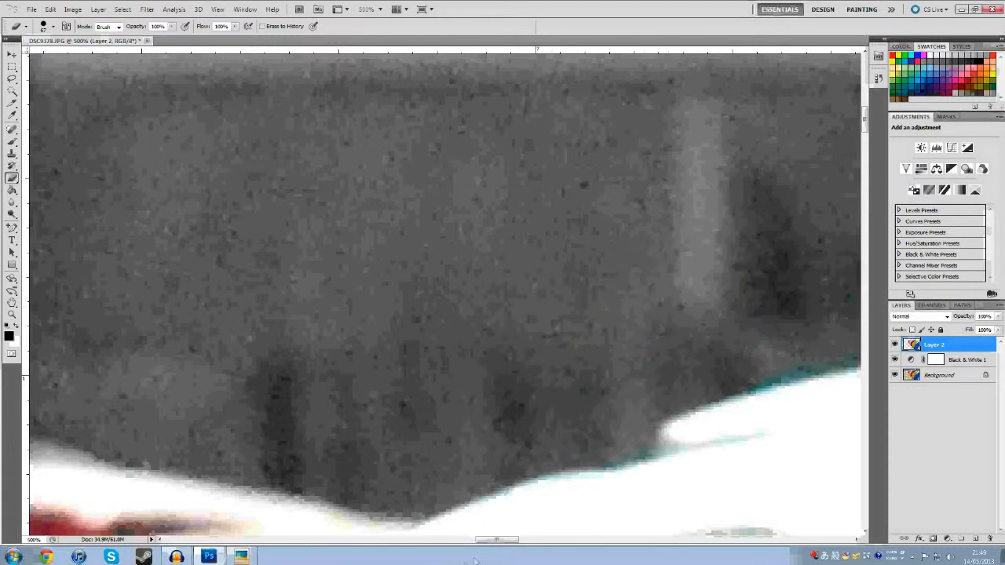
Reduce the eraser to 28 px and erase the teal fringe along the first rising tread of the white tyre
{"action": "left_click_drag", "start_coordinate": [497, 540], "coordinate": [521, 540]}
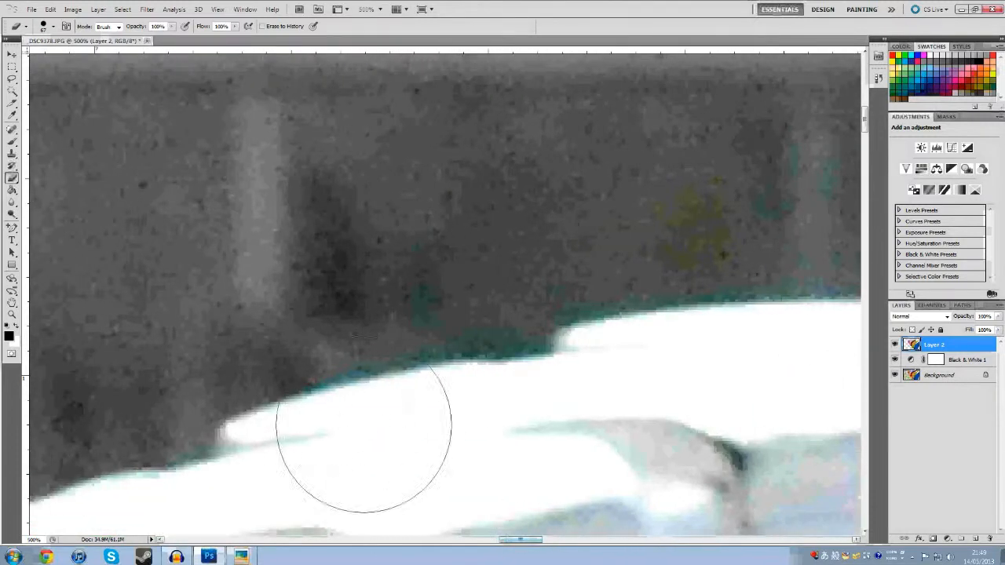
{"action": "right_click", "coordinate": [236, 252]}
{"action": "left_click", "coordinate": [171, 429]}
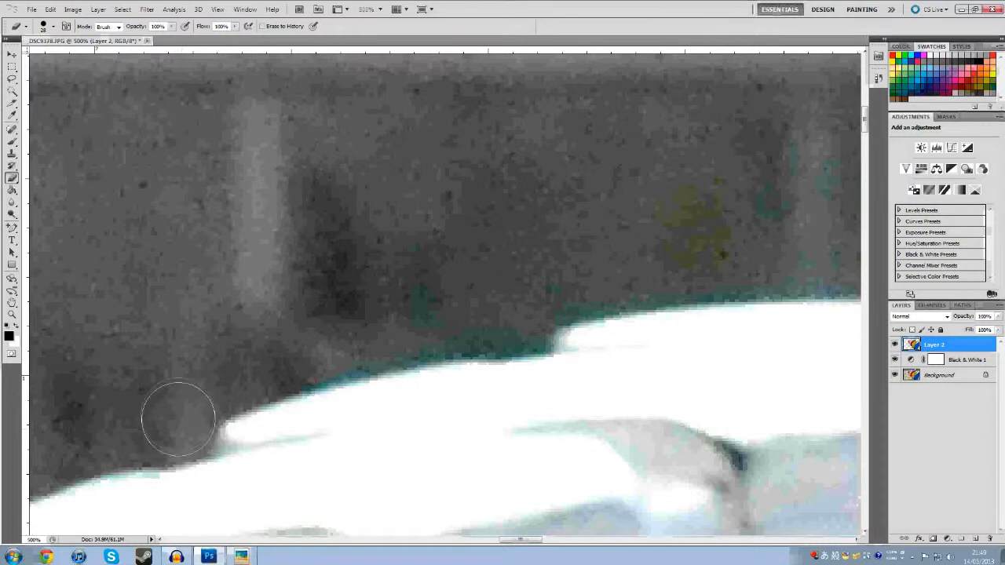
{"action": "left_click_drag", "start_coordinate": [328, 352], "coordinate": [495, 307]}
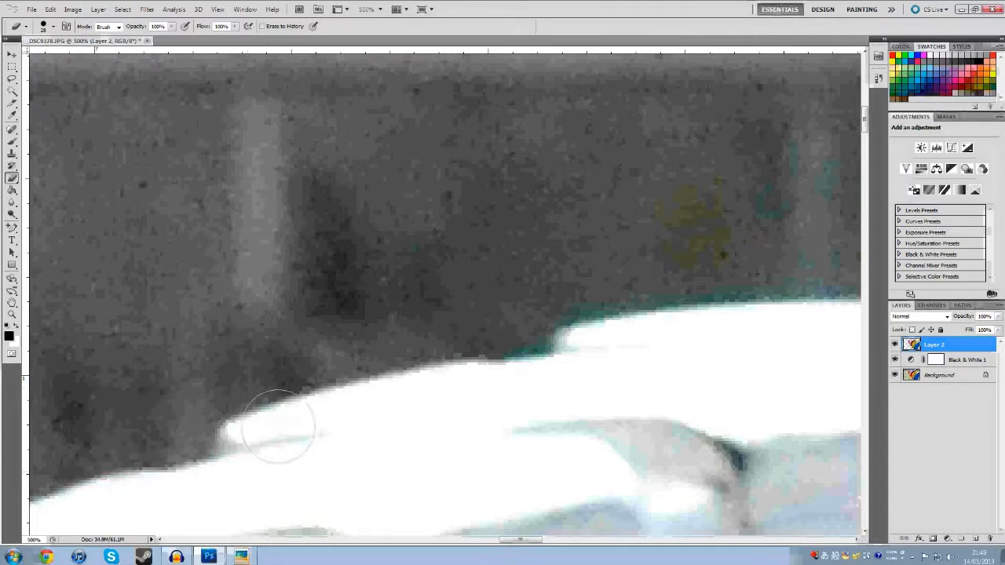
{"action": "scroll", "coordinate": [410, 520], "scroll_direction": "down", "scroll_amount": 2}
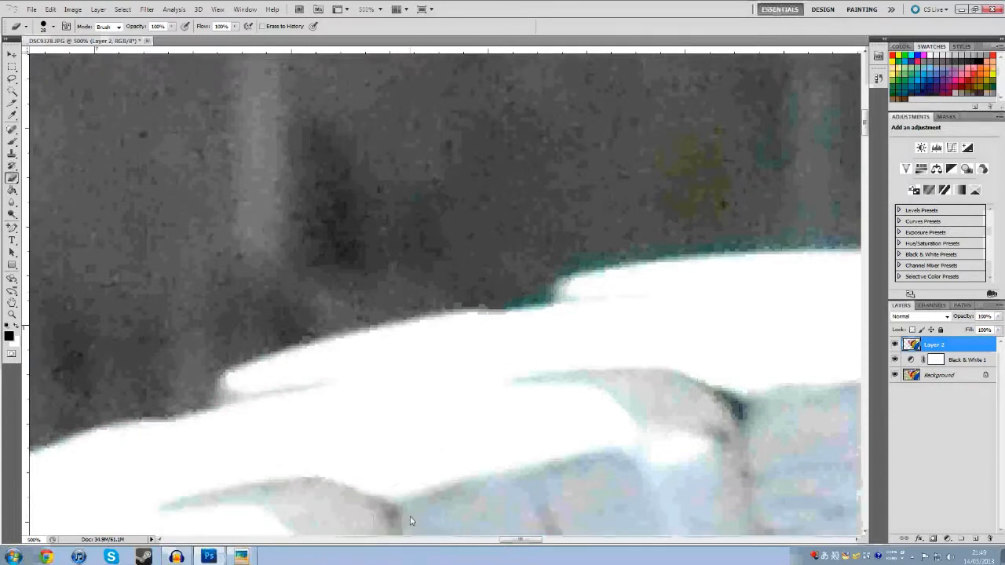
Erase the teal fringe and the olive wall patch above the next white tread of the pale blue tyre
{"action": "left_click_drag", "start_coordinate": [511, 542], "coordinate": [522, 541]}
{"action": "scroll", "coordinate": [359, 427], "scroll_direction": "up", "scroll_amount": 2}
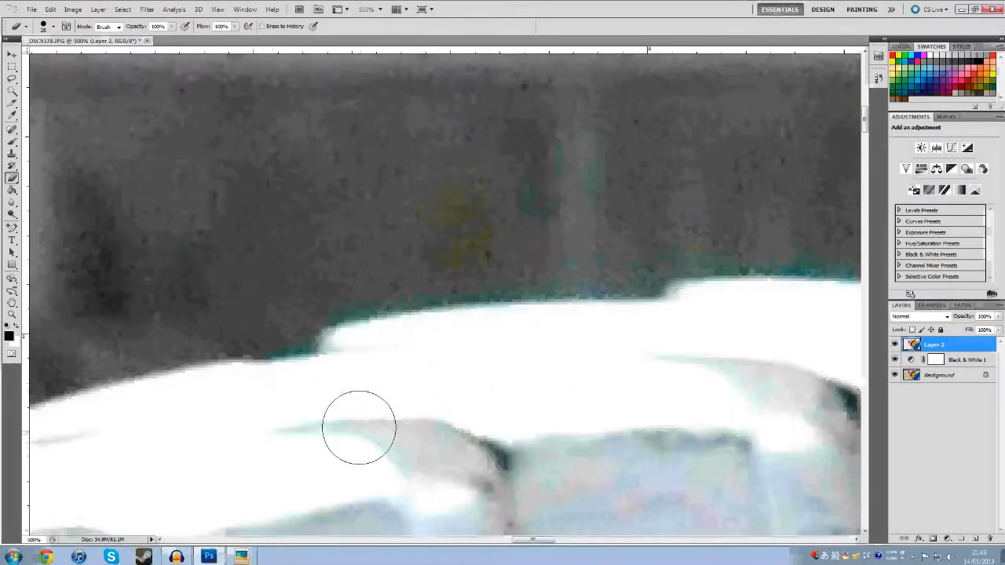
{"action": "mouse_move", "coordinate": [234, 276]}
{"action": "left_mouse_down"}
{"action": "mouse_move", "coordinate": [275, 265]}
{"action": "mouse_move", "coordinate": [291, 325]}
{"action": "mouse_move", "coordinate": [475, 253]}
{"action": "mouse_move", "coordinate": [497, 281]}
{"action": "left_mouse_up"}
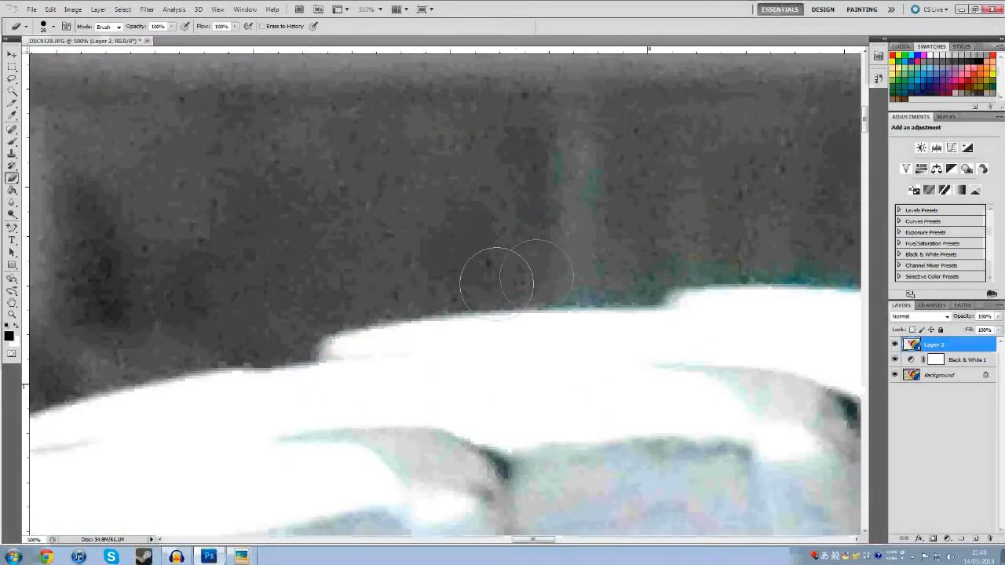
{"action": "left_click_drag", "start_coordinate": [568, 216], "coordinate": [649, 236]}
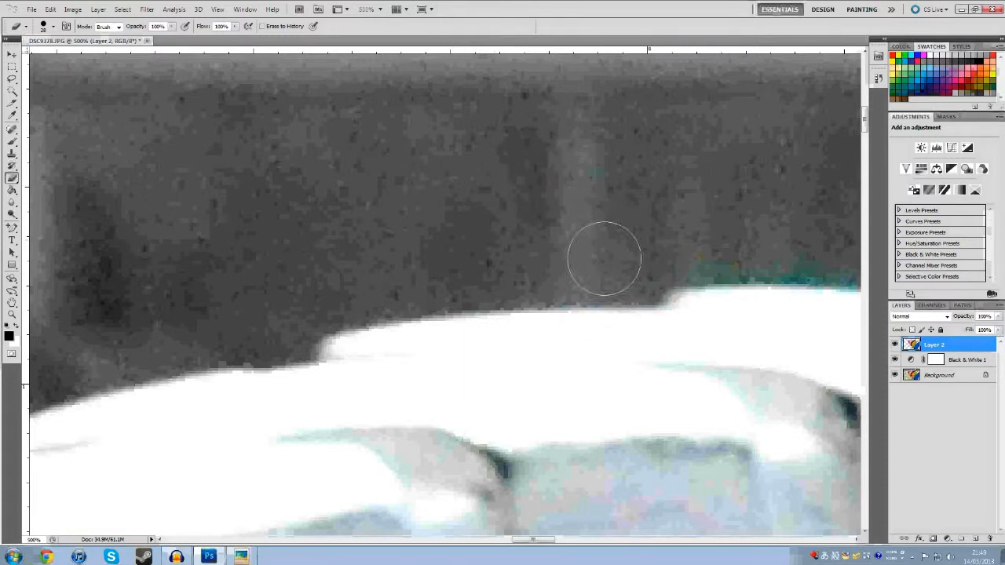
Erase the brown and red patches and the teal fringe above the crest of the pale blue tyre
{"action": "scroll", "coordinate": [602, 258], "scroll_direction": "up", "scroll_amount": 2}
{"action": "left_click_drag", "start_coordinate": [531, 541], "coordinate": [555, 541]}
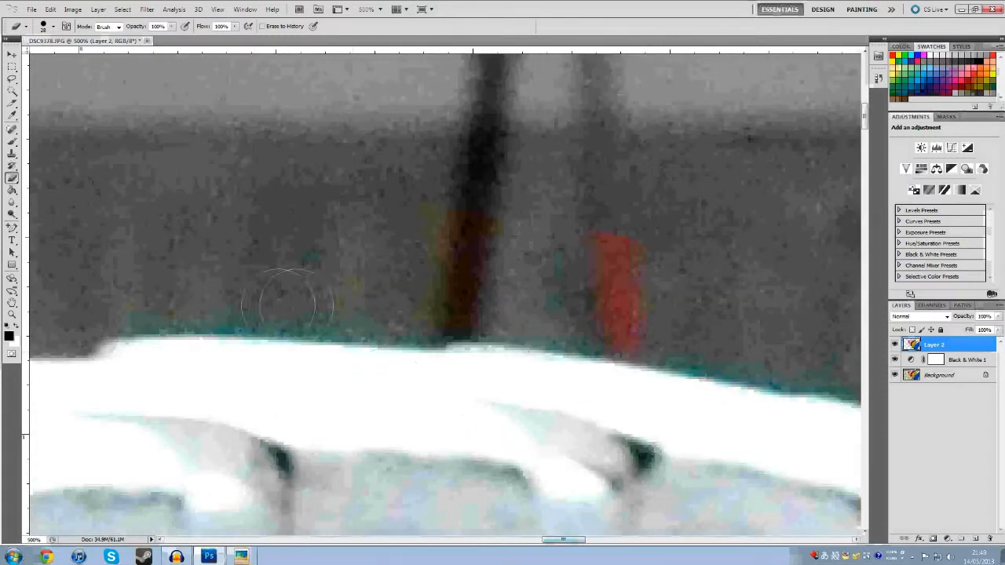
{"action": "mouse_move", "coordinate": [183, 274]}
{"action": "left_mouse_down"}
{"action": "mouse_move", "coordinate": [259, 307]}
{"action": "mouse_move", "coordinate": [368, 312]}
{"action": "mouse_move", "coordinate": [456, 341]}
{"action": "mouse_move", "coordinate": [567, 338]}
{"action": "mouse_move", "coordinate": [564, 245]}
{"action": "mouse_move", "coordinate": [618, 223]}
{"action": "mouse_move", "coordinate": [634, 282]}
{"action": "mouse_move", "coordinate": [691, 296]}
{"action": "left_mouse_up"}
{"action": "left_click_drag", "start_coordinate": [564, 541], "coordinate": [588, 541]}
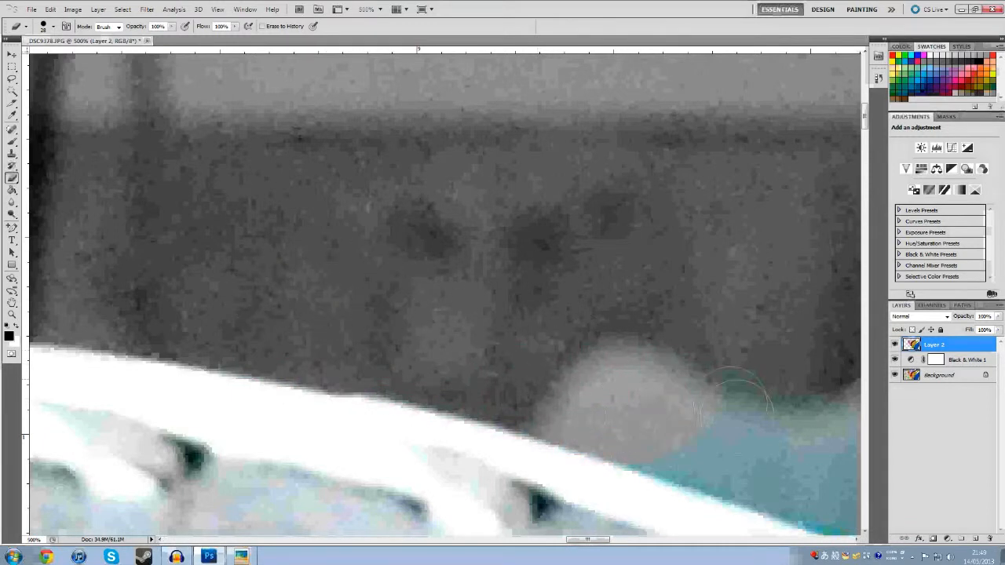
Erase the blue-teal patch on the grey background along the descending white edge of the pale blue tyre
{"action": "left_click_drag", "start_coordinate": [588, 542], "coordinate": [605, 542]}
{"action": "scroll", "coordinate": [625, 253], "scroll_direction": "down", "scroll_amount": 3}
{"action": "scroll", "coordinate": [549, 259], "scroll_direction": "down", "scroll_amount": 1}
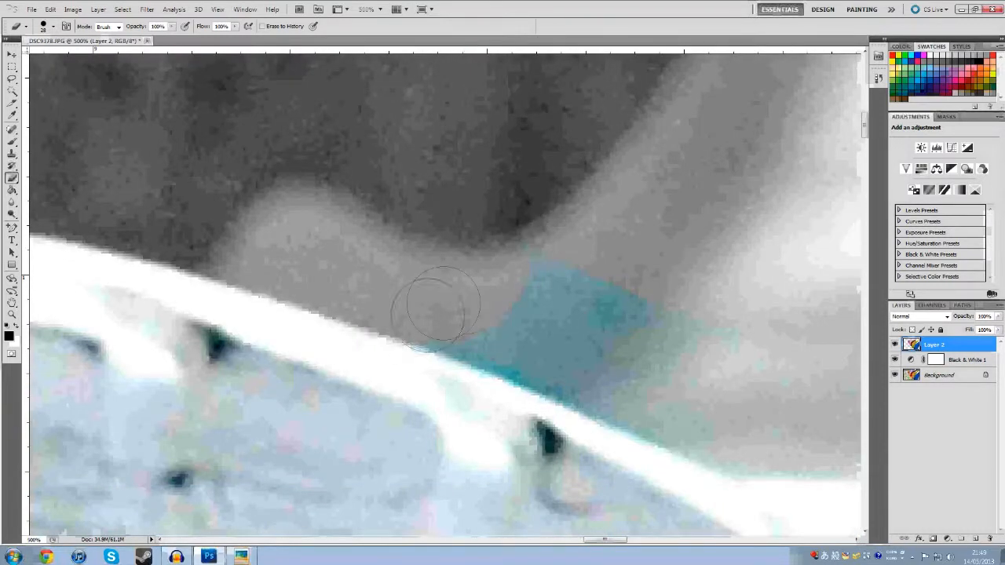
{"action": "left_click_drag", "start_coordinate": [601, 383], "coordinate": [477, 250]}
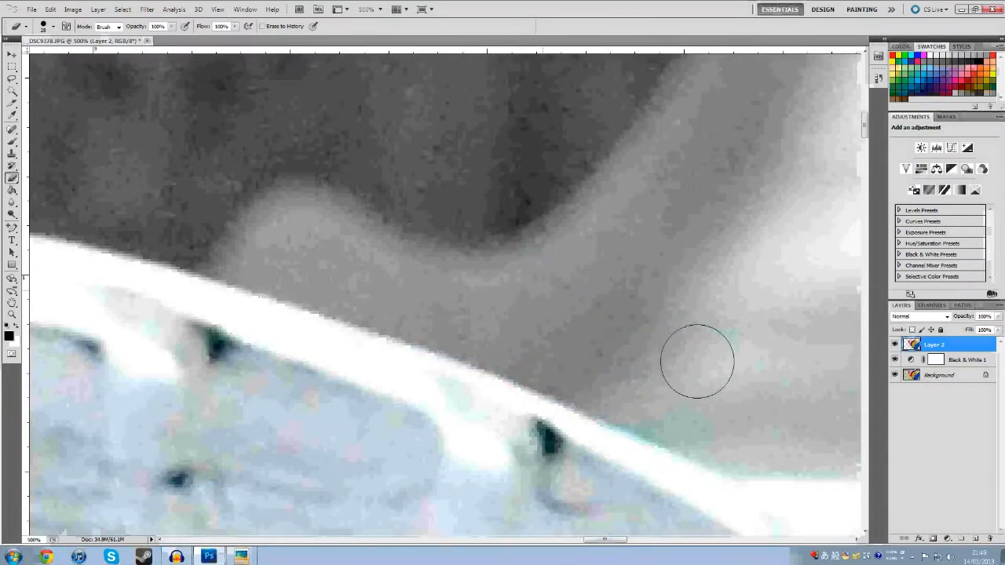
{"action": "left_click_drag", "start_coordinate": [605, 541], "coordinate": [621, 541]}
{"action": "scroll", "coordinate": [456, 377], "scroll_direction": "down", "scroll_amount": 2}
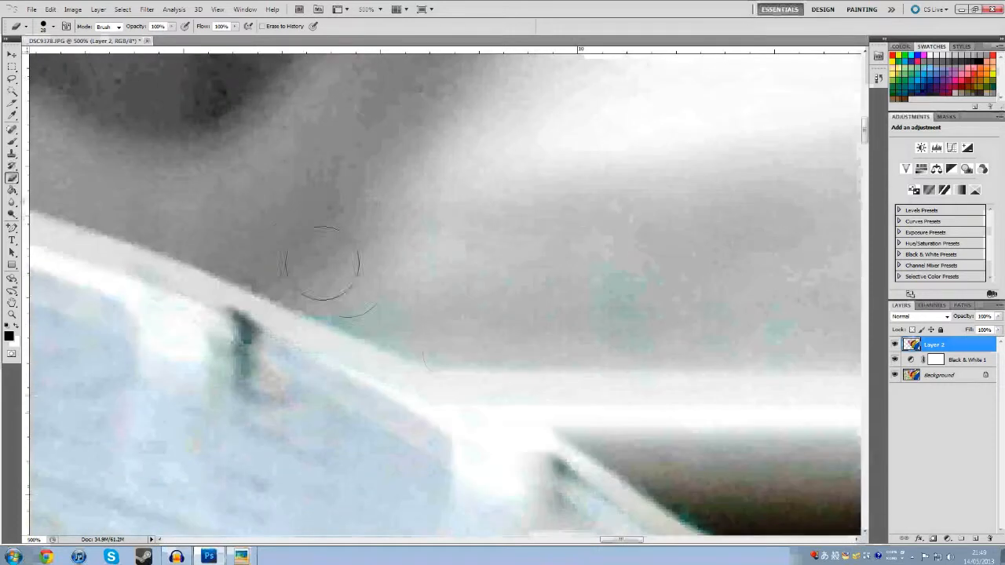
{"action": "scroll", "coordinate": [649, 408], "scroll_direction": "down", "scroll_amount": 1}
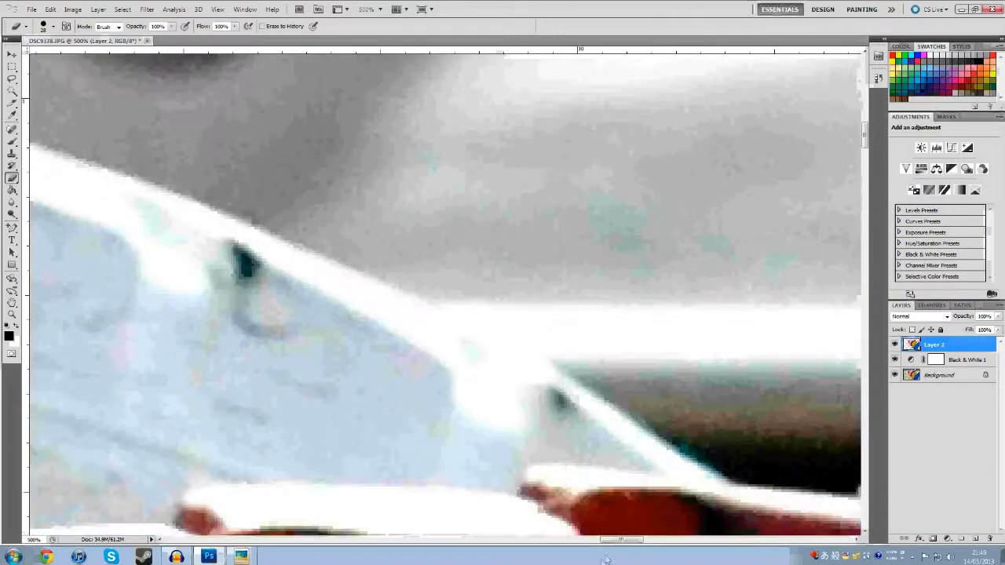
Erase the brown shadow and blue-green tint between the white bar and the first dark red treads
{"action": "left_click_drag", "start_coordinate": [620, 541], "coordinate": [638, 539]}
{"action": "scroll", "coordinate": [475, 372], "scroll_direction": "down", "scroll_amount": 1}
{"action": "scroll", "coordinate": [475, 373], "scroll_direction": "down", "scroll_amount": 1}
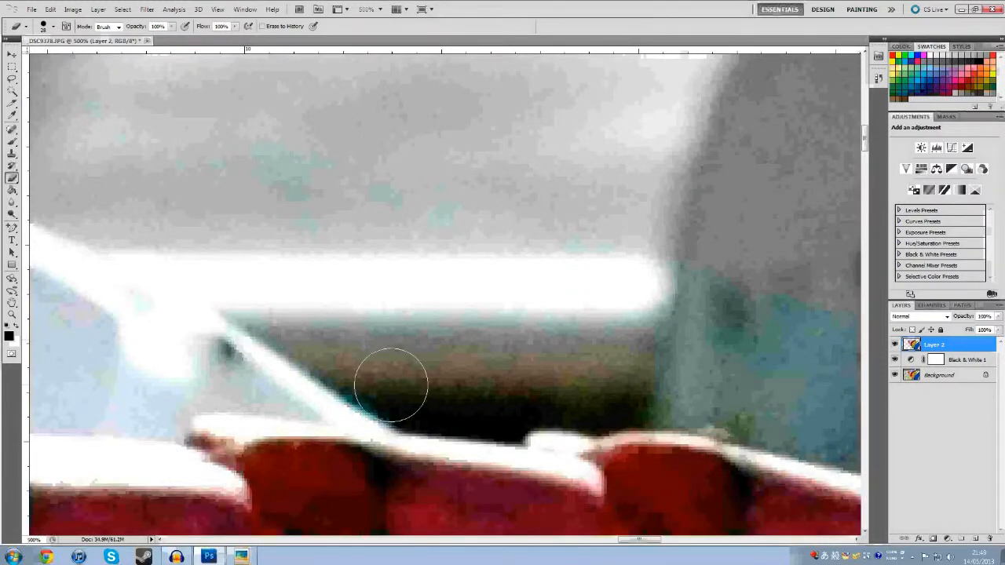
{"action": "mouse_move", "coordinate": [386, 393]}
{"action": "left_mouse_down"}
{"action": "mouse_move", "coordinate": [248, 303]}
{"action": "mouse_move", "coordinate": [471, 364]}
{"action": "mouse_move", "coordinate": [554, 360]}
{"action": "mouse_move", "coordinate": [483, 369]}
{"action": "mouse_move", "coordinate": [500, 397]}
{"action": "mouse_move", "coordinate": [606, 376]}
{"action": "mouse_move", "coordinate": [557, 381]}
{"action": "mouse_move", "coordinate": [621, 401]}
{"action": "left_mouse_up"}
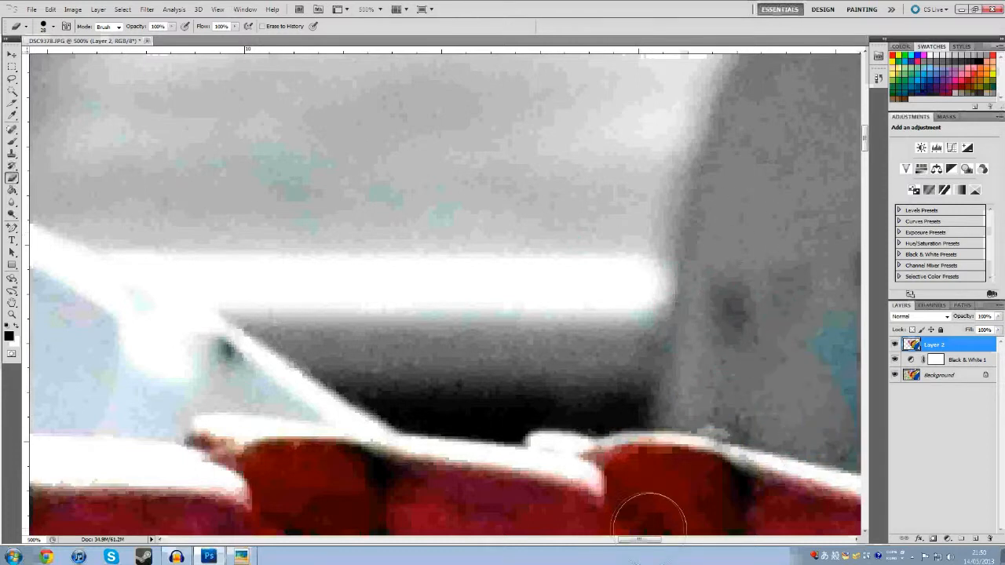
Erase the remaining blue patch and the nearby olive-green ground above the dark red treads
{"action": "left_click_drag", "start_coordinate": [640, 544], "coordinate": [666, 541]}
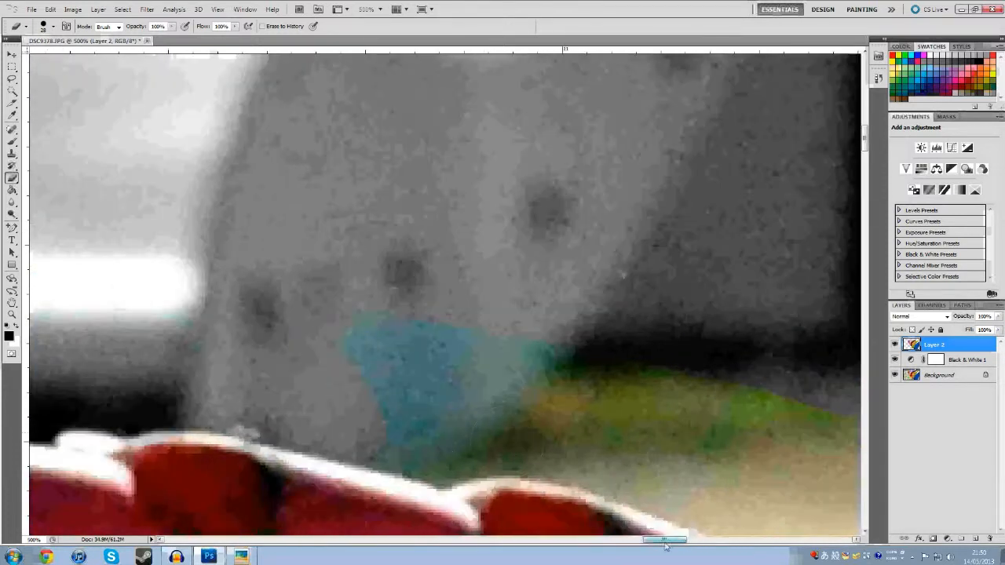
{"action": "mouse_move", "coordinate": [399, 448]}
{"action": "left_mouse_down"}
{"action": "mouse_move", "coordinate": [520, 447]}
{"action": "mouse_move", "coordinate": [555, 408]}
{"action": "mouse_move", "coordinate": [490, 367]}
{"action": "mouse_move", "coordinate": [360, 361]}
{"action": "left_mouse_up"}
{"action": "mouse_move", "coordinate": [419, 338]}
{"action": "left_mouse_down"}
{"action": "mouse_move", "coordinate": [537, 346]}
{"action": "mouse_move", "coordinate": [697, 385]}
{"action": "mouse_move", "coordinate": [794, 446]}
{"action": "left_mouse_up"}
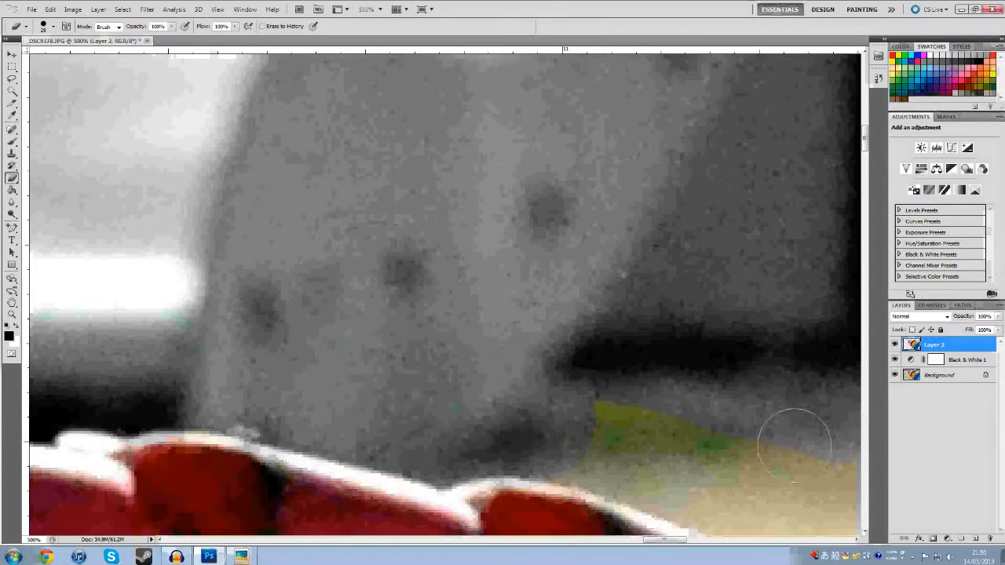
Erase the olive and beige ground along the white outer edge of the descending red treads
{"action": "left_click_drag", "start_coordinate": [668, 542], "coordinate": [689, 541]}
{"action": "scroll", "coordinate": [545, 480], "scroll_direction": "down", "scroll_amount": 4}
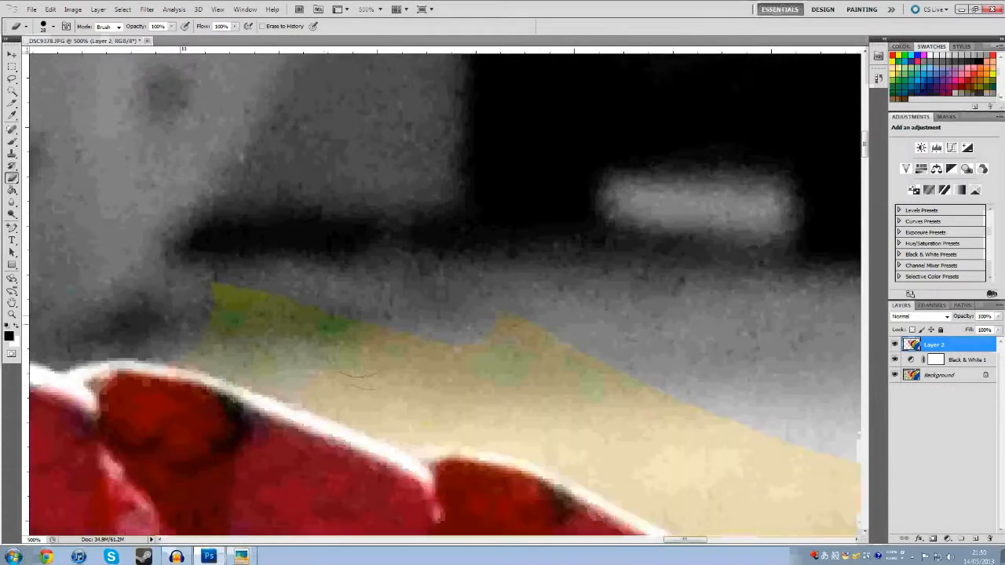
{"action": "mouse_move", "coordinate": [210, 266]}
{"action": "left_mouse_down"}
{"action": "mouse_move", "coordinate": [198, 279]}
{"action": "mouse_move", "coordinate": [247, 288]}
{"action": "mouse_move", "coordinate": [379, 349]}
{"action": "mouse_move", "coordinate": [415, 325]}
{"action": "mouse_move", "coordinate": [209, 233]}
{"action": "mouse_move", "coordinate": [400, 383]}
{"action": "left_mouse_up"}
{"action": "left_click_drag", "start_coordinate": [691, 541], "coordinate": [702, 541]}
{"action": "scroll", "coordinate": [309, 336], "scroll_direction": "down", "scroll_amount": 4}
{"action": "left_click_drag", "start_coordinate": [196, 325], "coordinate": [216, 286]}
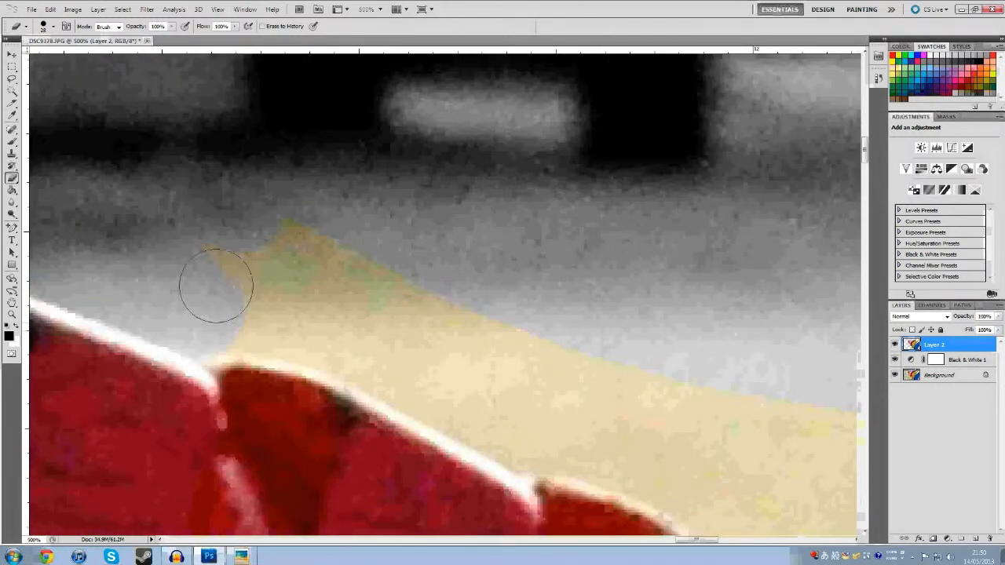
{"action": "mouse_move", "coordinate": [296, 224]}
{"action": "left_mouse_down"}
{"action": "mouse_move", "coordinate": [211, 317]}
{"action": "mouse_move", "coordinate": [267, 318]}
{"action": "mouse_move", "coordinate": [413, 369]}
{"action": "mouse_move", "coordinate": [317, 243]}
{"action": "left_mouse_up"}
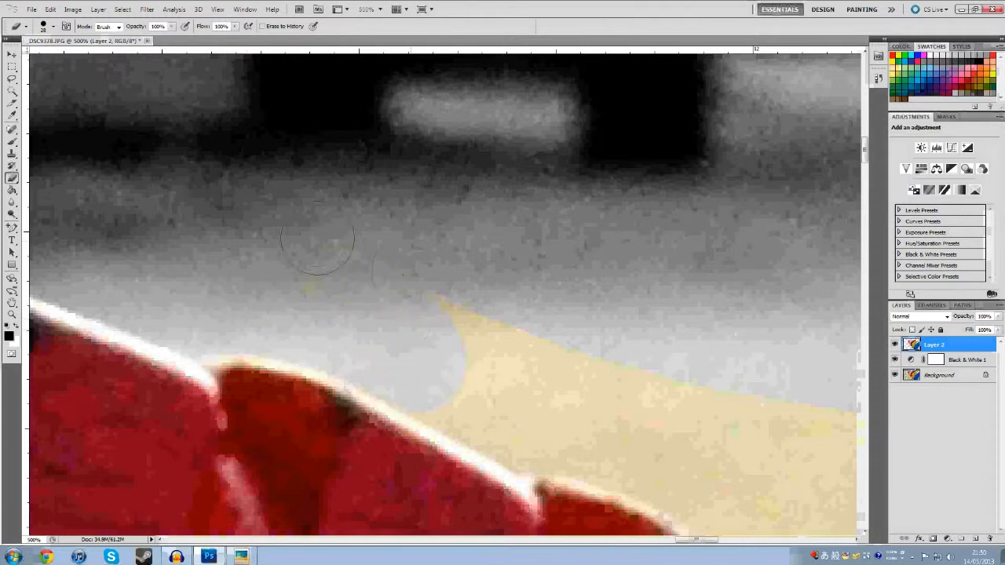
{"action": "mouse_move", "coordinate": [356, 349]}
{"action": "left_mouse_down"}
{"action": "mouse_move", "coordinate": [472, 405]}
{"action": "mouse_move", "coordinate": [408, 379]}
{"action": "mouse_move", "coordinate": [459, 338]}
{"action": "mouse_move", "coordinate": [938, 485]}
{"action": "left_mouse_up"}
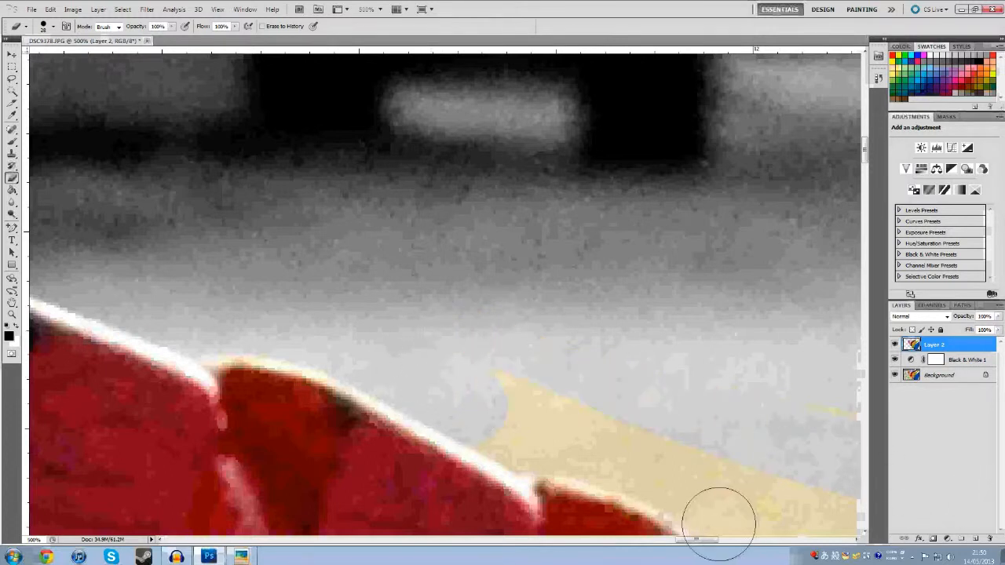
Erase the beige ground around the last red tread and above the start of the yellow tyre's white rim
{"action": "scroll", "coordinate": [628, 447], "scroll_direction": "down", "scroll_amount": 3}
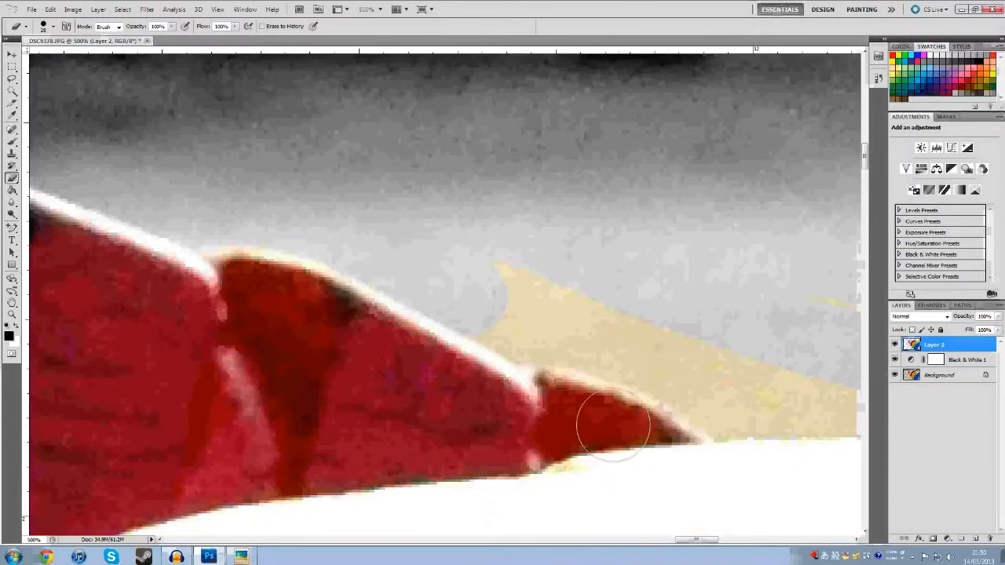
{"action": "scroll", "coordinate": [613, 424], "scroll_direction": "right", "scroll_amount": 8}
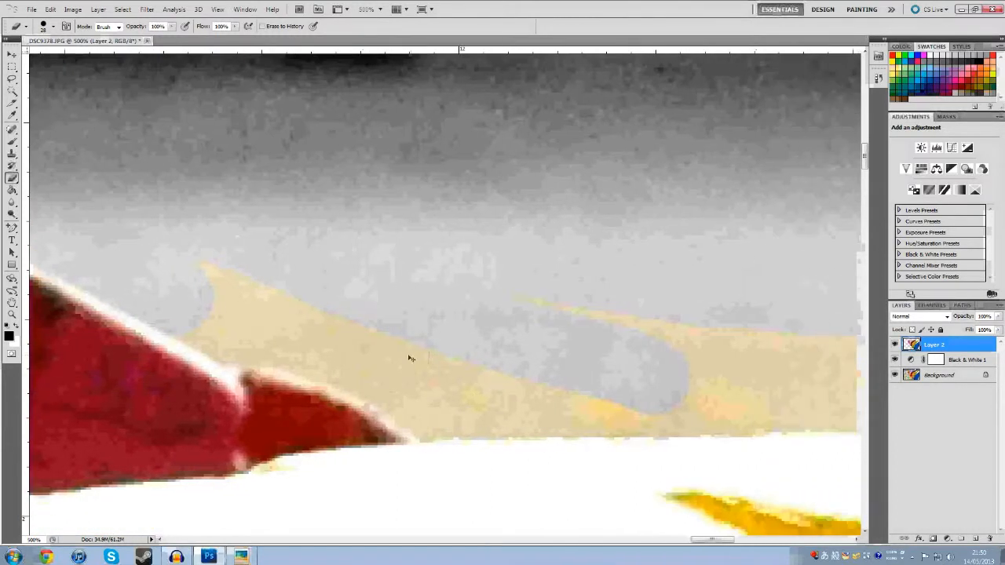
{"action": "mouse_move", "coordinate": [197, 312]}
{"action": "left_mouse_down"}
{"action": "mouse_move", "coordinate": [219, 263]}
{"action": "mouse_move", "coordinate": [224, 330]}
{"action": "mouse_move", "coordinate": [240, 329]}
{"action": "mouse_move", "coordinate": [271, 296]}
{"action": "mouse_move", "coordinate": [277, 333]}
{"action": "mouse_move", "coordinate": [268, 330]}
{"action": "mouse_move", "coordinate": [459, 410]}
{"action": "mouse_move", "coordinate": [496, 412]}
{"action": "mouse_move", "coordinate": [499, 377]}
{"action": "mouse_move", "coordinate": [442, 352]}
{"action": "mouse_move", "coordinate": [498, 401]}
{"action": "mouse_move", "coordinate": [632, 424]}
{"action": "mouse_move", "coordinate": [708, 420]}
{"action": "mouse_move", "coordinate": [543, 284]}
{"action": "left_mouse_up"}
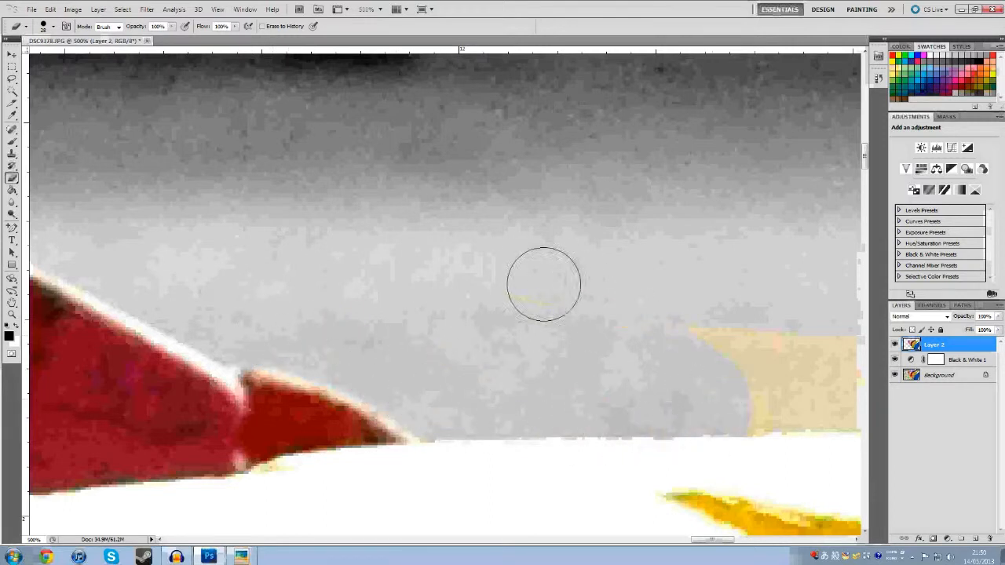
{"action": "left_click_drag", "start_coordinate": [711, 540], "coordinate": [736, 541]}
{"action": "mouse_move", "coordinate": [392, 305]}
{"action": "left_mouse_down"}
{"action": "mouse_move", "coordinate": [292, 332]}
{"action": "mouse_move", "coordinate": [188, 338]}
{"action": "mouse_move", "coordinate": [416, 390]}
{"action": "mouse_move", "coordinate": [260, 401]}
{"action": "mouse_move", "coordinate": [292, 412]}
{"action": "mouse_move", "coordinate": [550, 439]}
{"action": "mouse_move", "coordinate": [593, 428]}
{"action": "mouse_move", "coordinate": [502, 364]}
{"action": "mouse_move", "coordinate": [352, 348]}
{"action": "left_mouse_up"}
Erase the beige strip of ground above the descending white rim of the yellow tyre
{"action": "scroll", "coordinate": [377, 386], "scroll_direction": "down", "scroll_amount": 3}
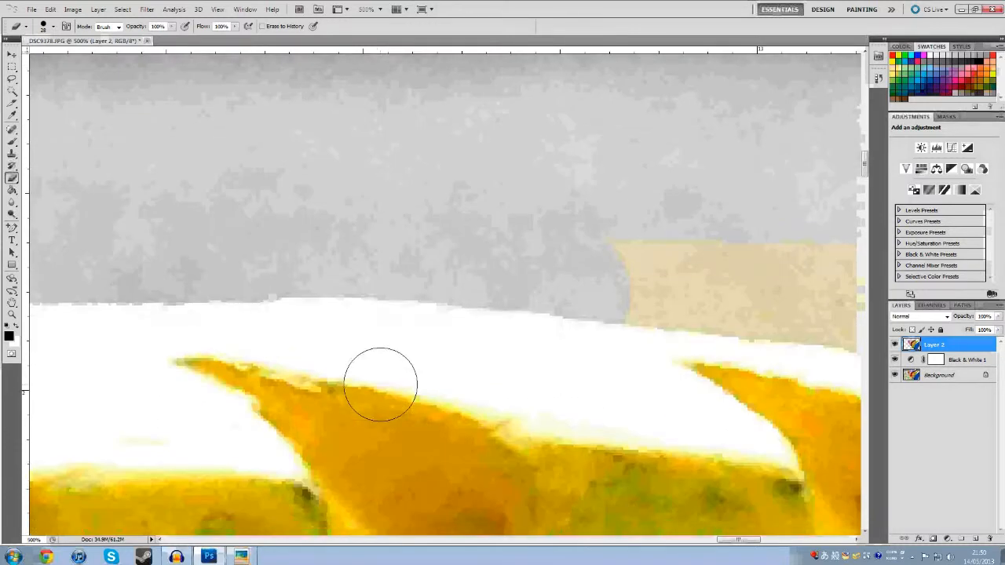
{"action": "scroll", "coordinate": [380, 384], "scroll_direction": "up", "scroll_amount": 1}
{"action": "left_click_drag", "start_coordinate": [738, 540], "coordinate": [767, 539]}
{"action": "mouse_move", "coordinate": [83, 252]}
{"action": "left_mouse_down"}
{"action": "mouse_move", "coordinate": [102, 332]}
{"action": "mouse_move", "coordinate": [154, 323]}
{"action": "mouse_move", "coordinate": [534, 405]}
{"action": "mouse_move", "coordinate": [670, 417]}
{"action": "mouse_move", "coordinate": [733, 408]}
{"action": "mouse_move", "coordinate": [659, 347]}
{"action": "mouse_move", "coordinate": [352, 292]}
{"action": "mouse_move", "coordinate": [157, 280]}
{"action": "left_mouse_up"}
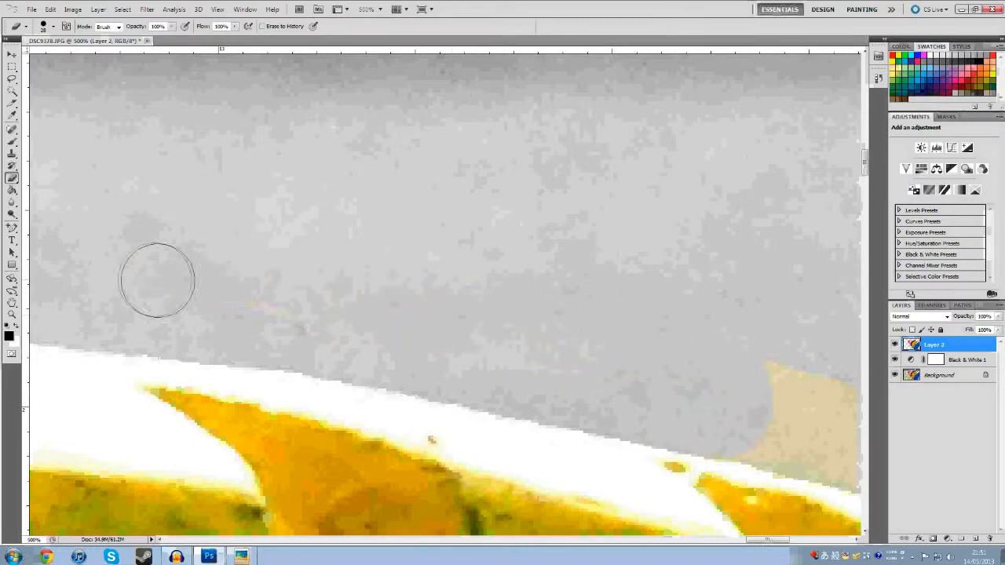
Erase the last beige ground between the yellow tyre's white rim and the right edge of the photo
{"action": "scroll", "coordinate": [716, 377], "scroll_direction": "down", "scroll_amount": 2}
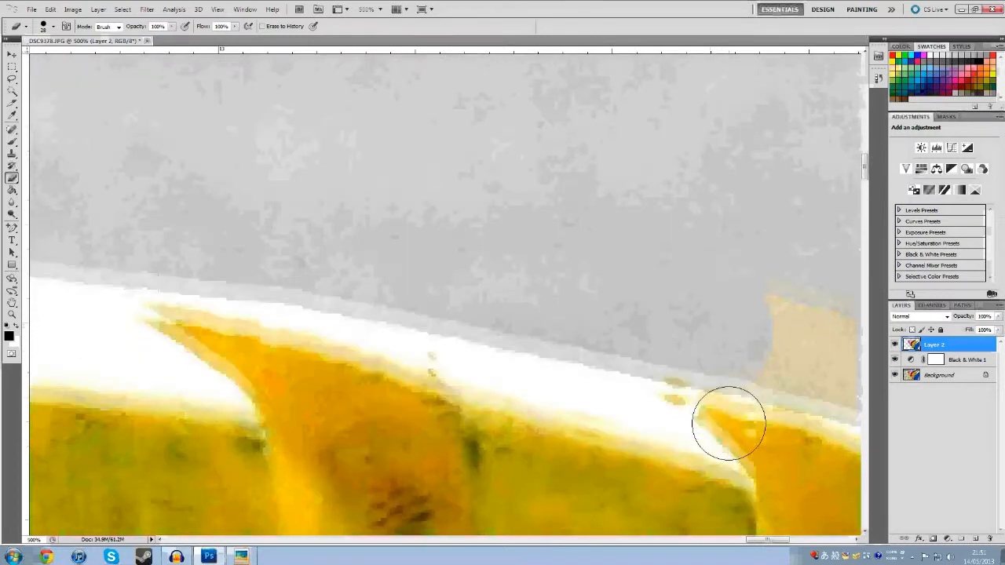
{"action": "scroll", "coordinate": [727, 416], "scroll_direction": "down", "scroll_amount": 1}
{"action": "scroll", "coordinate": [705, 374], "scroll_direction": "right", "scroll_amount": 6}
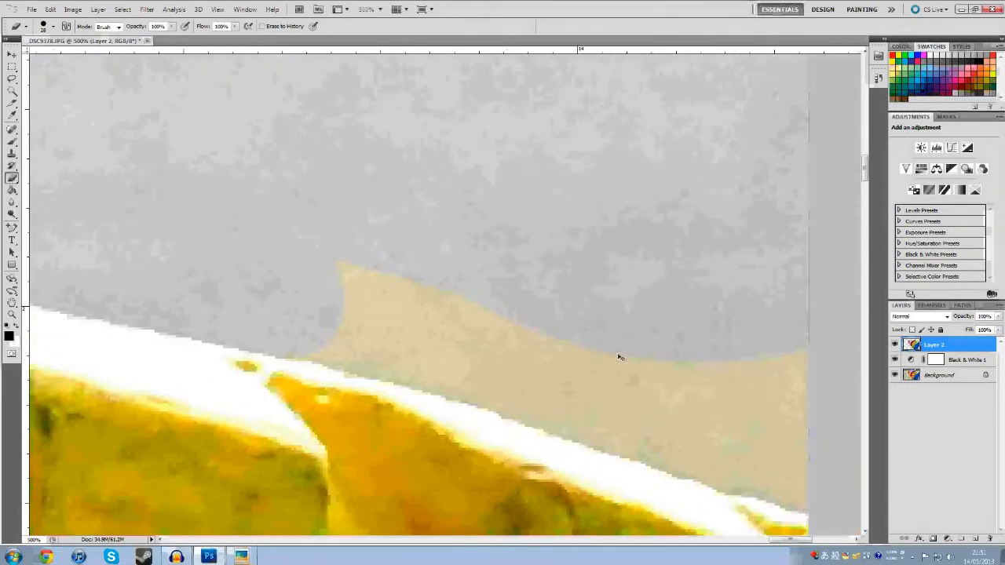
{"action": "scroll", "coordinate": [620, 357], "scroll_direction": "right", "scroll_amount": 2}
{"action": "scroll", "coordinate": [619, 357], "scroll_direction": "down", "scroll_amount": 1}
{"action": "mouse_move", "coordinate": [224, 318]}
{"action": "left_mouse_down"}
{"action": "mouse_move", "coordinate": [321, 331]}
{"action": "mouse_move", "coordinate": [624, 437]}
{"action": "mouse_move", "coordinate": [759, 467]}
{"action": "mouse_move", "coordinate": [753, 345]}
{"action": "mouse_move", "coordinate": [734, 332]}
{"action": "mouse_move", "coordinate": [695, 411]}
{"action": "mouse_move", "coordinate": [601, 329]}
{"action": "left_mouse_up"}
{"action": "mouse_move", "coordinate": [426, 292]}
{"action": "left_mouse_down"}
{"action": "mouse_move", "coordinate": [372, 296]}
{"action": "mouse_move", "coordinate": [580, 363]}
{"action": "mouse_move", "coordinate": [709, 330]}
{"action": "left_mouse_up"}
{"action": "scroll", "coordinate": [582, 336], "scroll_direction": "up", "scroll_amount": 3}
{"action": "scroll", "coordinate": [582, 336], "scroll_direction": "up", "scroll_amount": 10}
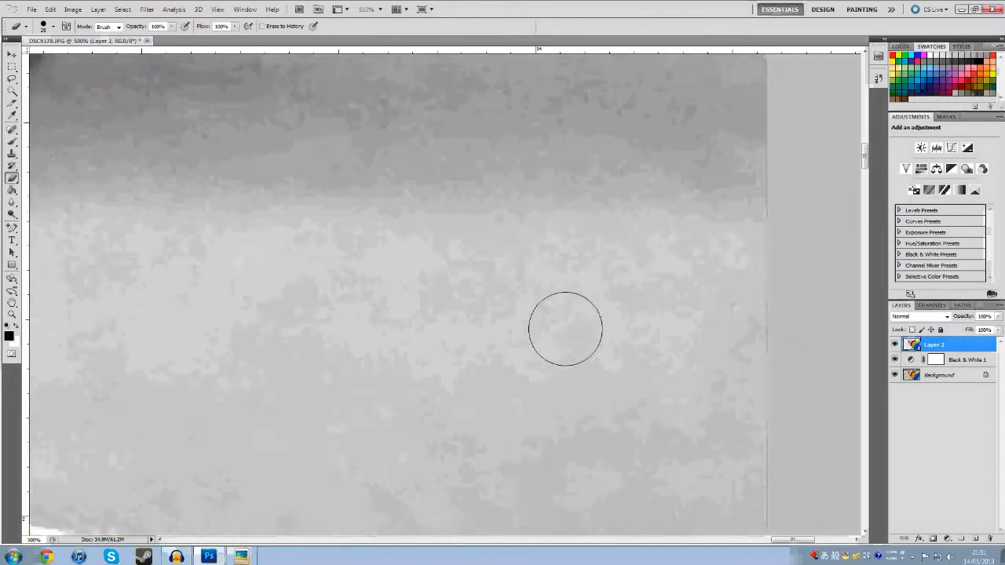
Fit the whole photo on screen
{"action": "scroll", "coordinate": [471, 349], "scroll_direction": "up", "scroll_amount": 3}
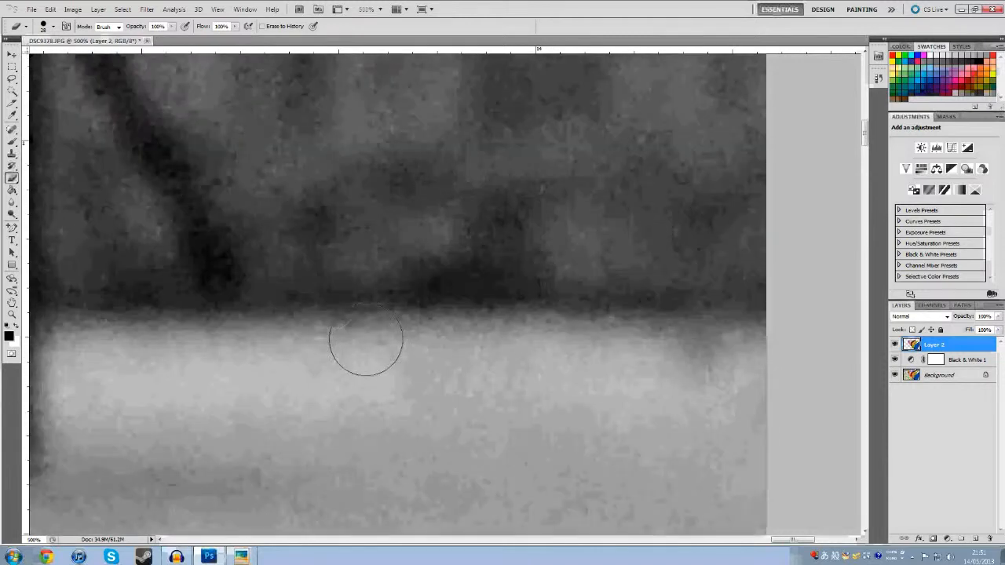
{"action": "left_click", "coordinate": [11, 315]}
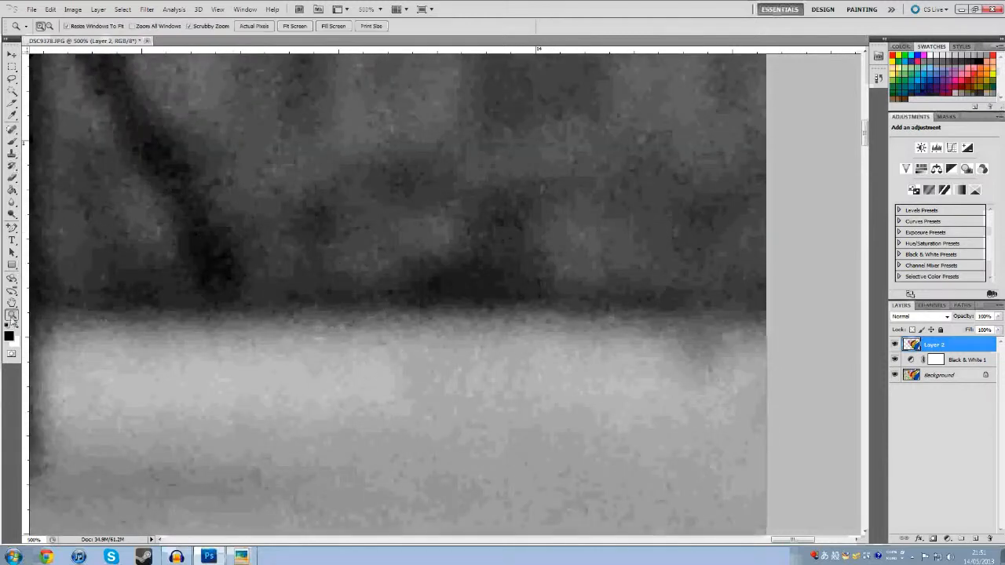
{"action": "right_click", "coordinate": [91, 312]}
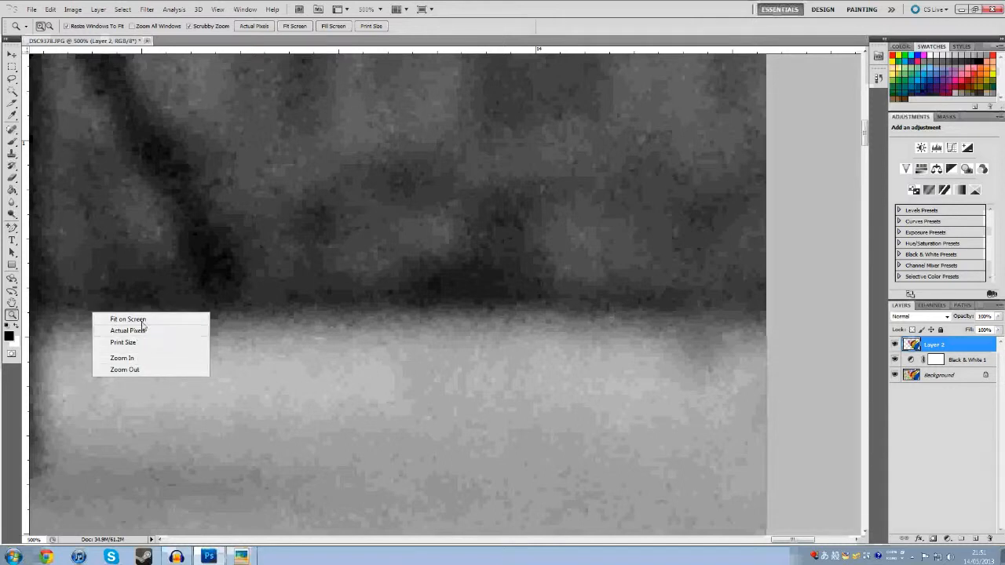
{"action": "left_click", "coordinate": [128, 320]}
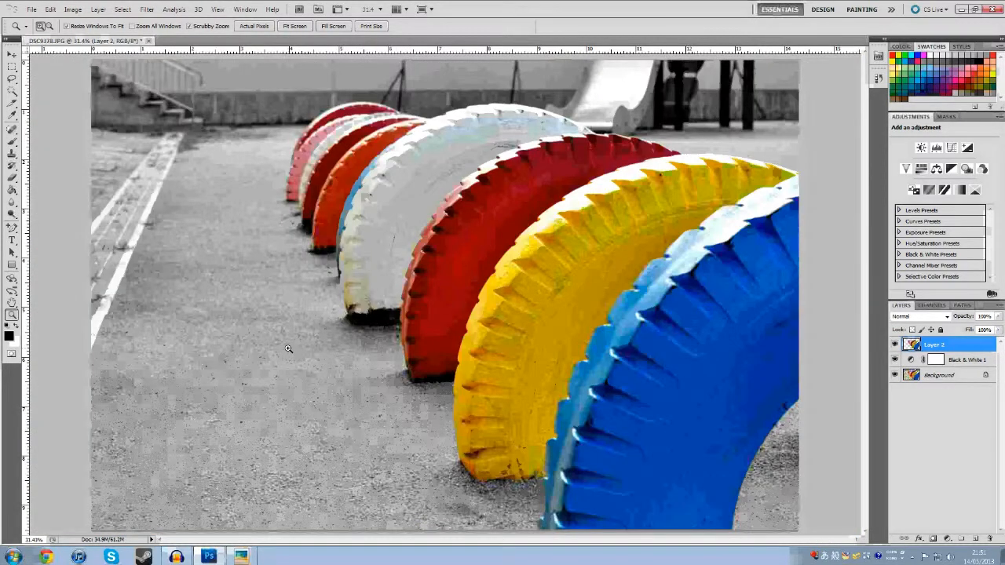
Hide the Black & White 1 and Background layers, leaving only Layer 2 visible
{"action": "left_click", "coordinate": [895, 347]}
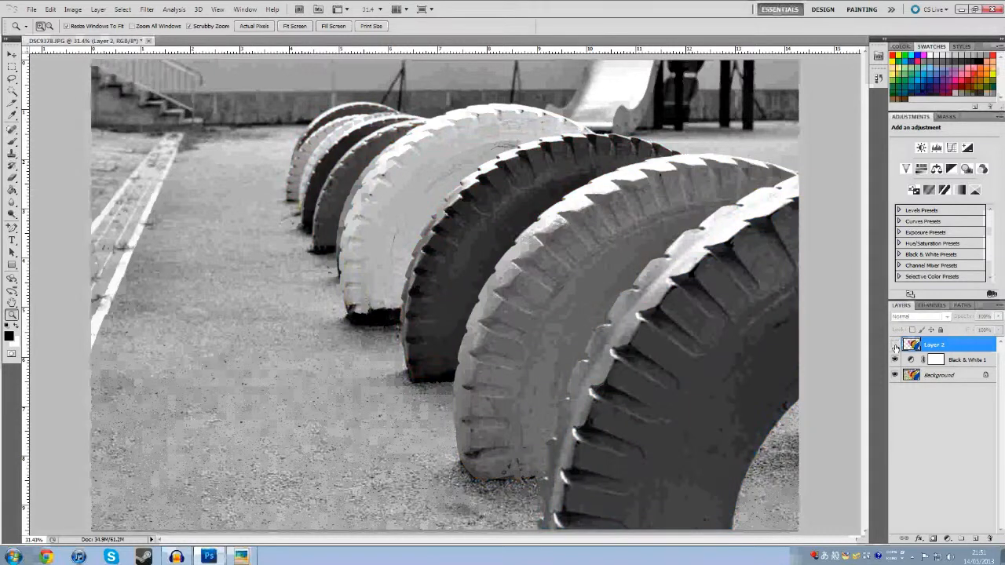
{"action": "left_click", "coordinate": [895, 359]}
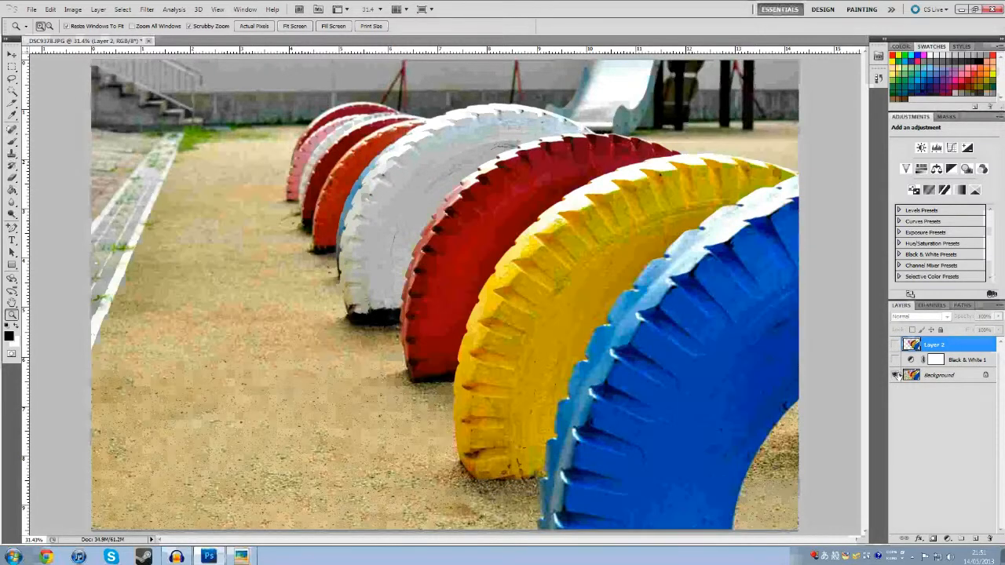
{"action": "left_click", "coordinate": [896, 376]}
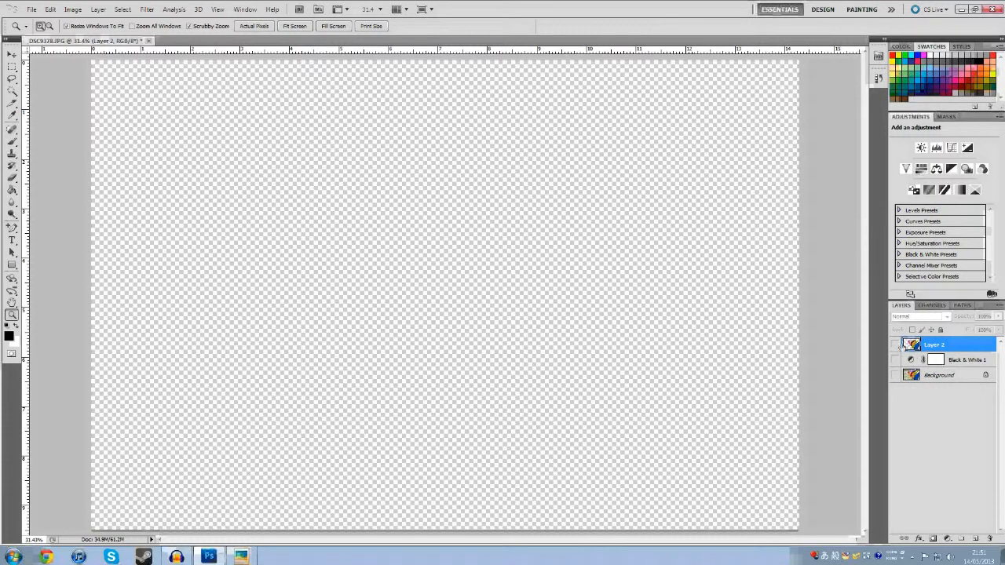
{"action": "left_click", "coordinate": [895, 347]}
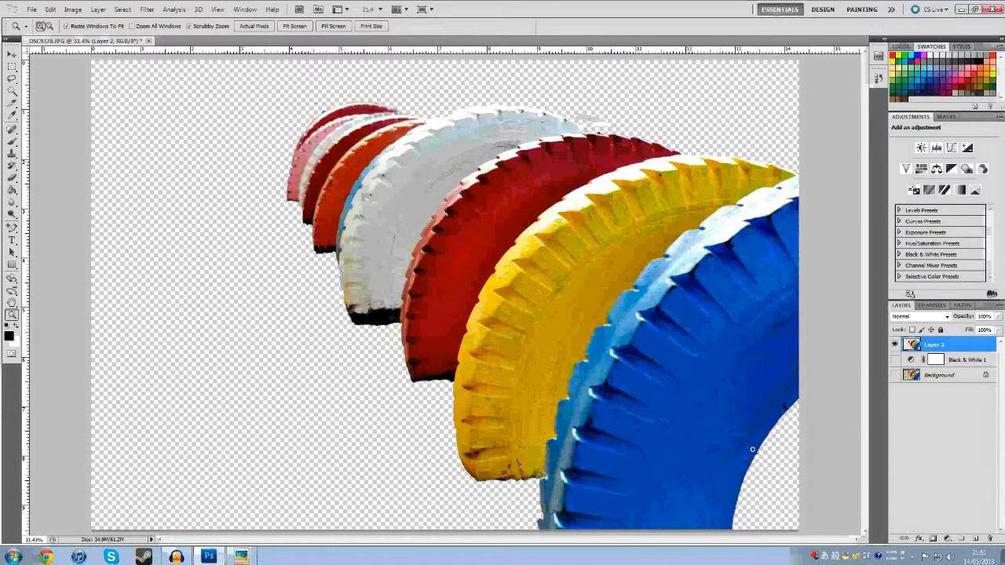
Examine the lower edges of the white, red, yellow and blue tyres on Layer 2 for leftover background
{"action": "left_click", "coordinate": [401, 432]}
{"action": "left_click", "coordinate": [434, 369]}
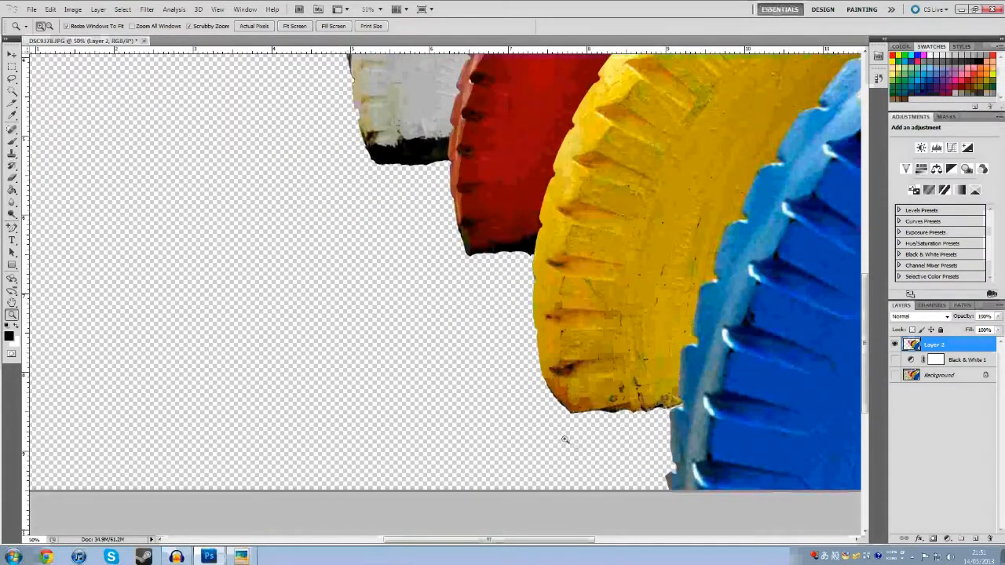
{"action": "scroll", "coordinate": [529, 451], "scroll_direction": "down", "scroll_amount": 2}
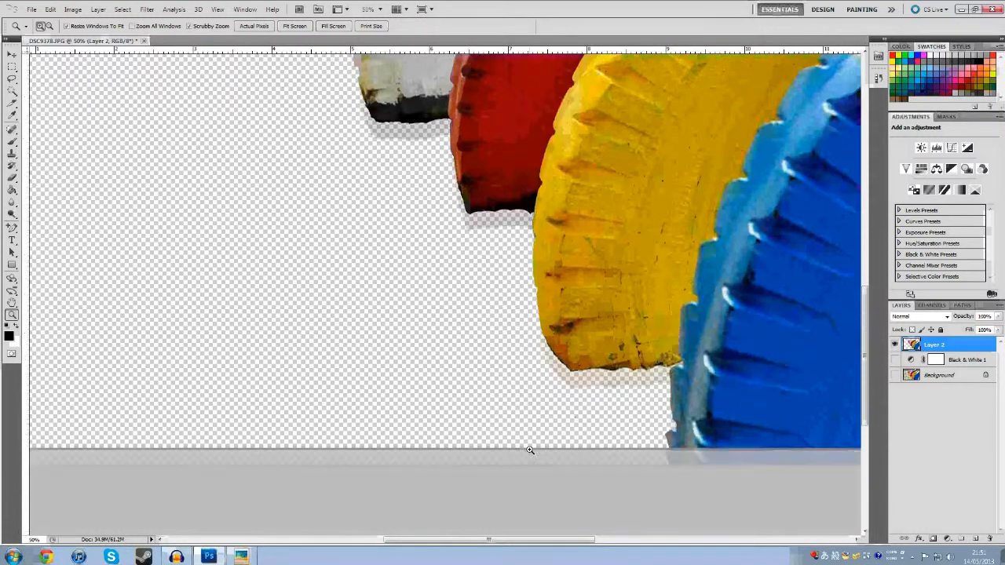
{"action": "scroll", "coordinate": [530, 451], "scroll_direction": "up", "scroll_amount": 3}
{"action": "scroll", "coordinate": [524, 458], "scroll_direction": "left", "scroll_amount": 1}
{"action": "scroll", "coordinate": [524, 459], "scroll_direction": "right", "scroll_amount": 1}
{"action": "scroll", "coordinate": [525, 459], "scroll_direction": "left", "scroll_amount": 1}
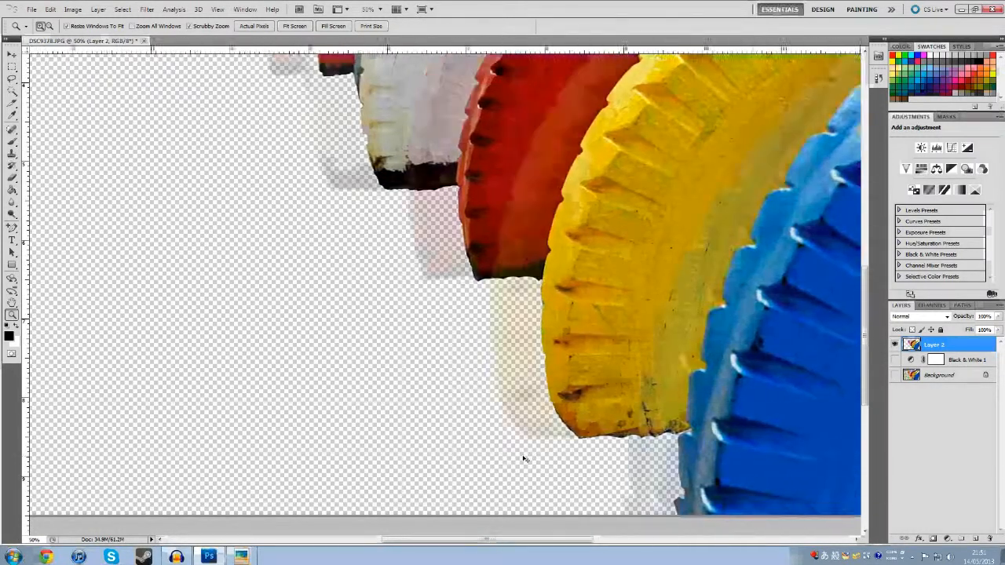
{"action": "scroll", "coordinate": [524, 457], "scroll_direction": "down", "scroll_amount": 2}
{"action": "scroll", "coordinate": [523, 457], "scroll_direction": "up", "scroll_amount": 2}
{"action": "scroll", "coordinate": [523, 457], "scroll_direction": "up", "scroll_amount": 1}
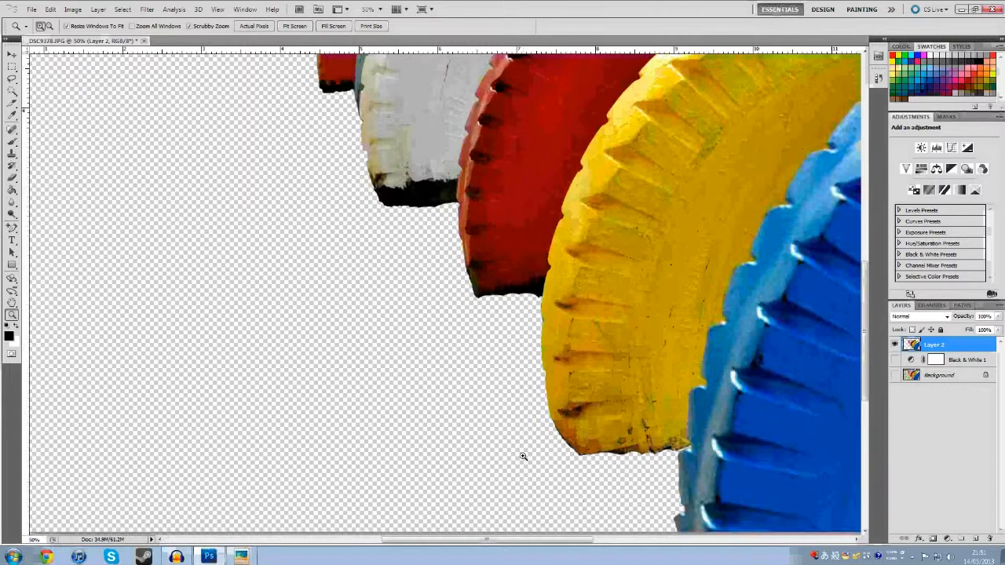
{"action": "scroll", "coordinate": [526, 458], "scroll_direction": "right", "scroll_amount": 3}
{"action": "scroll", "coordinate": [529, 458], "scroll_direction": "down", "scroll_amount": 4}
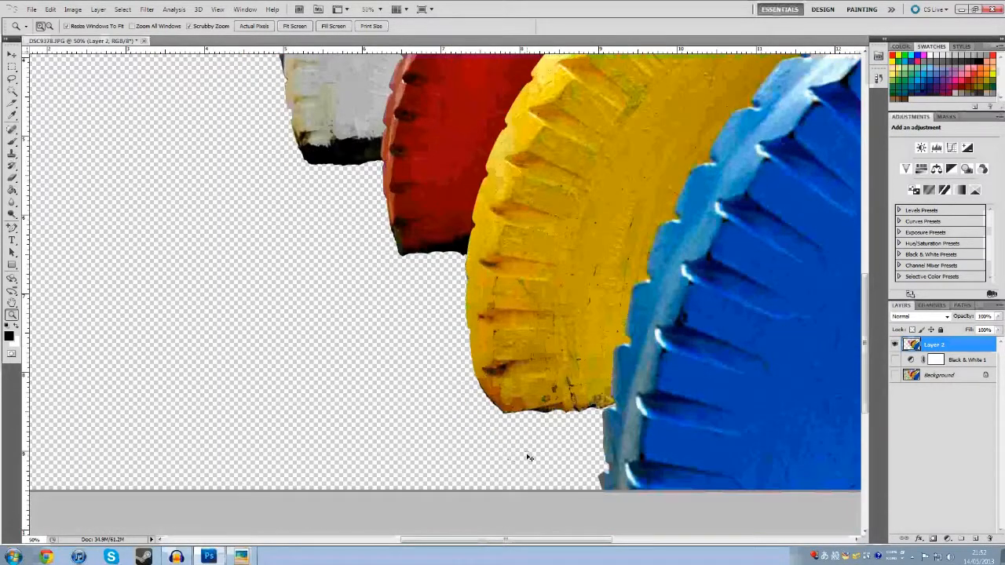
{"action": "scroll", "coordinate": [528, 458], "scroll_direction": "right", "scroll_amount": 1}
{"action": "scroll", "coordinate": [528, 458], "scroll_direction": "left", "scroll_amount": 2}
{"action": "scroll", "coordinate": [528, 457], "scroll_direction": "down", "scroll_amount": 1}
{"action": "scroll", "coordinate": [527, 456], "scroll_direction": "up", "scroll_amount": 2}
Set the Eraser's brush size to 64 px
{"action": "left_click", "coordinate": [11, 179]}
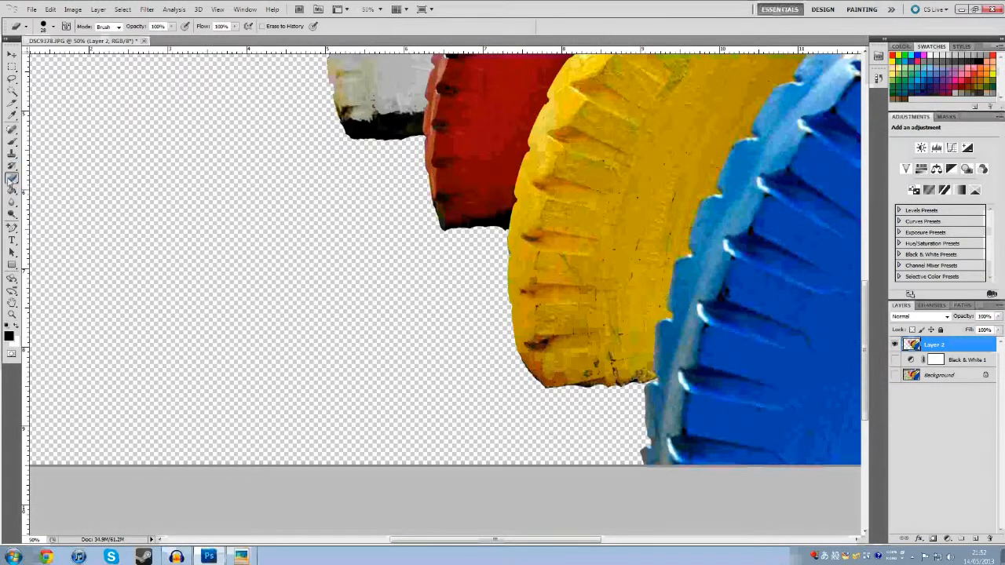
{"action": "right_click", "coordinate": [548, 438]}
{"action": "key", "text": "Return"}
{"action": "scroll", "coordinate": [471, 392], "scroll_direction": "up", "scroll_amount": 3}
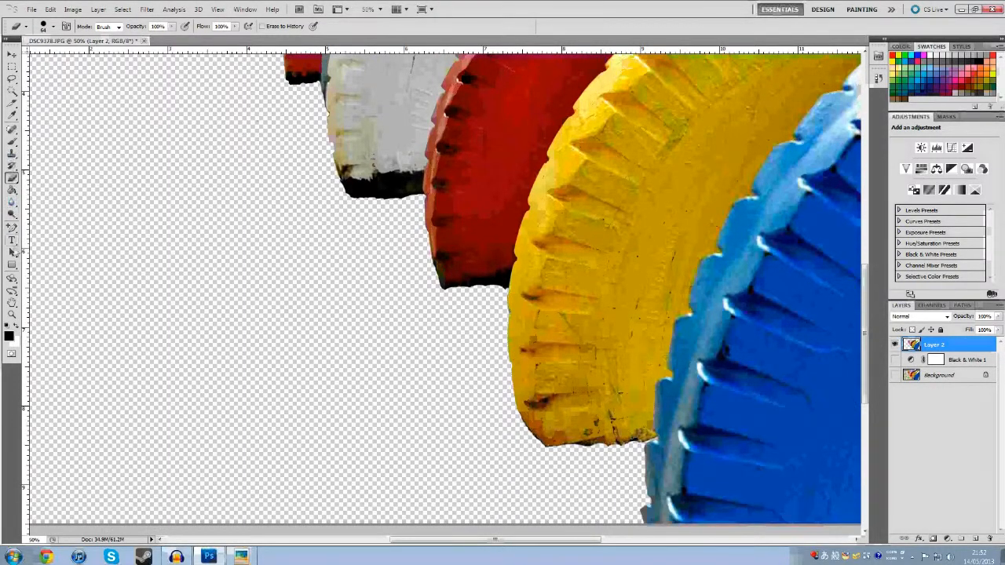
Set the Eraser's brush size to 57 px for cleaning up around the base of the yellow tyre
{"action": "left_click", "coordinate": [12, 314]}
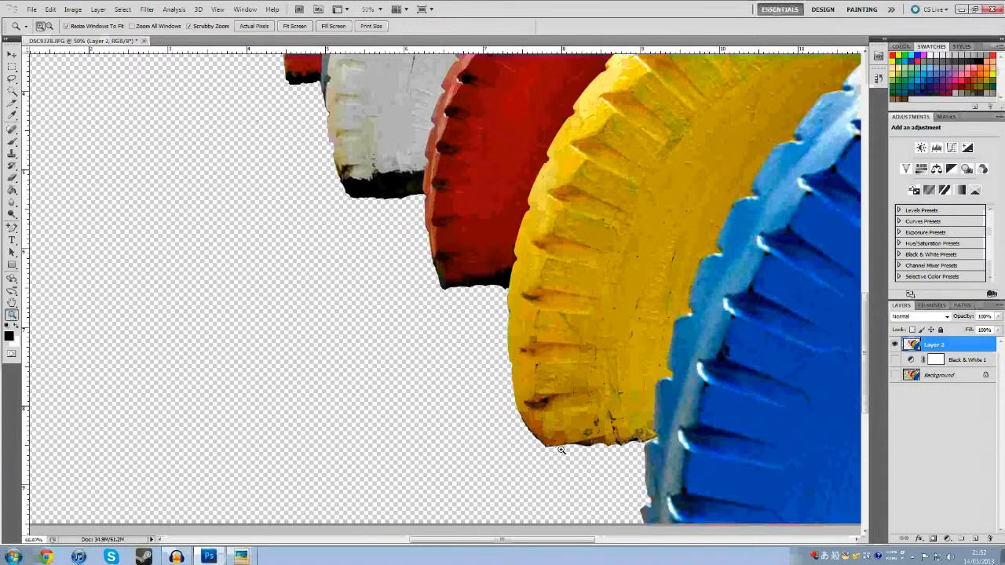
{"action": "left_click", "coordinate": [561, 449]}
{"action": "left_click", "coordinate": [563, 449]}
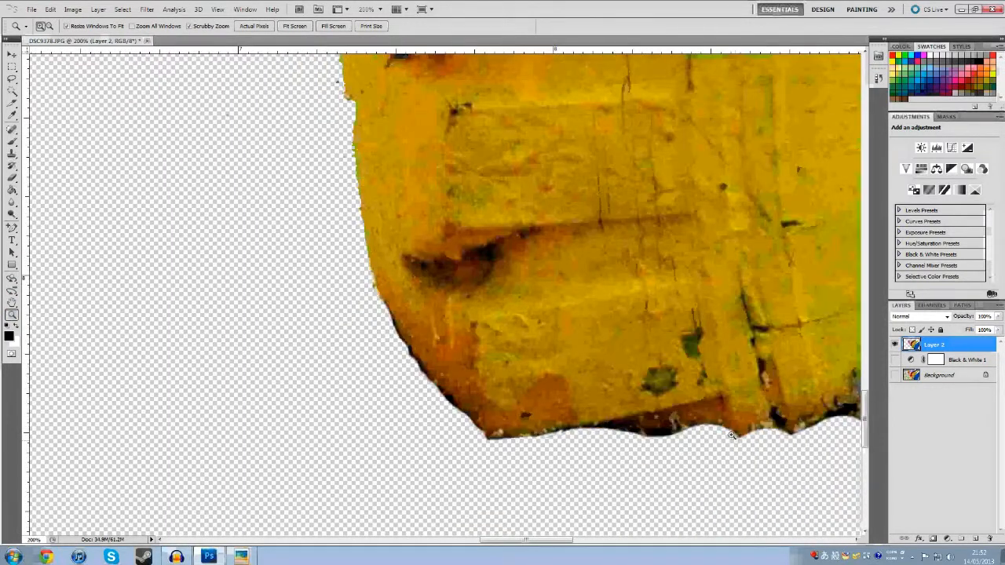
{"action": "left_click", "coordinate": [13, 178]}
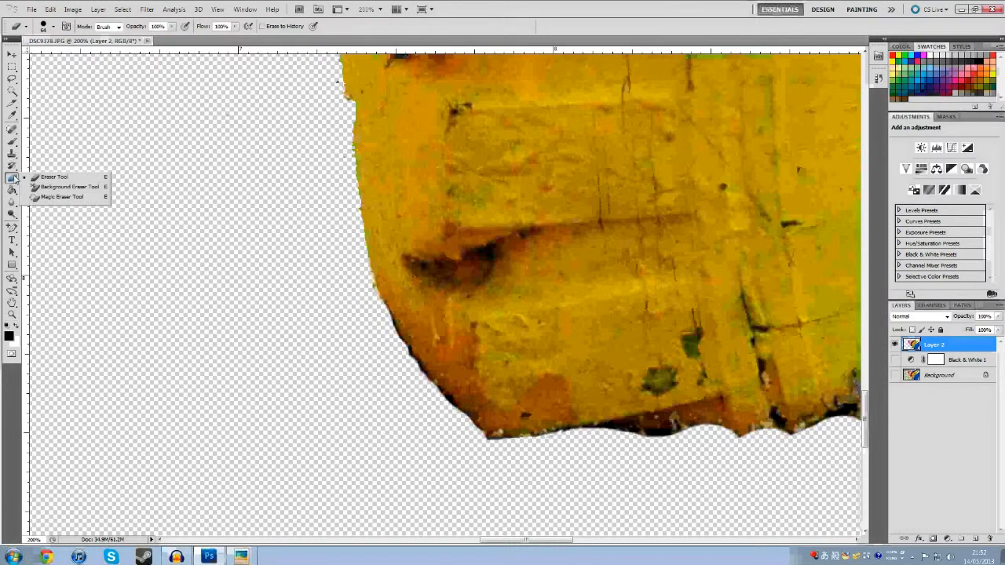
{"action": "left_click", "coordinate": [54, 178]}
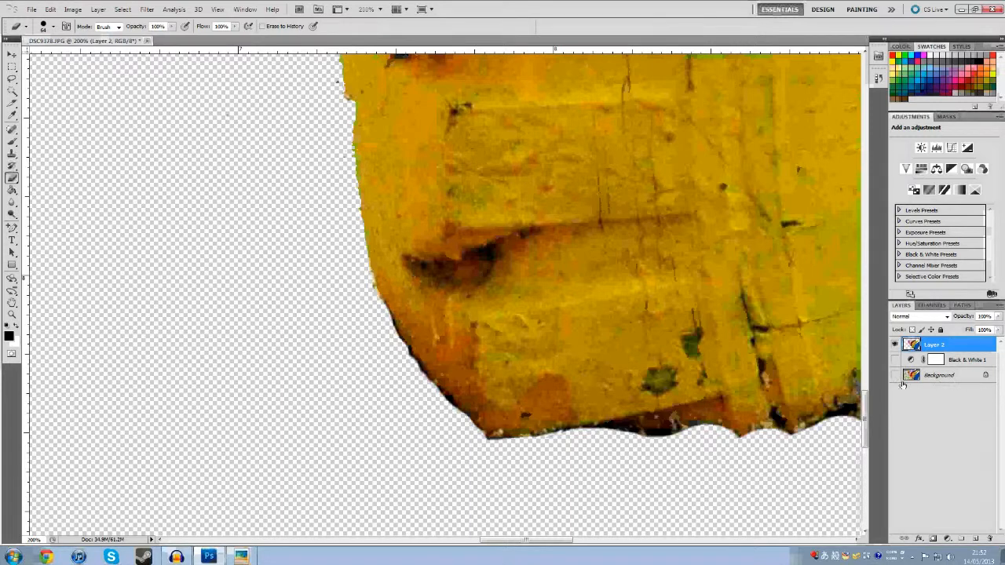
{"action": "right_click", "coordinate": [709, 486]}
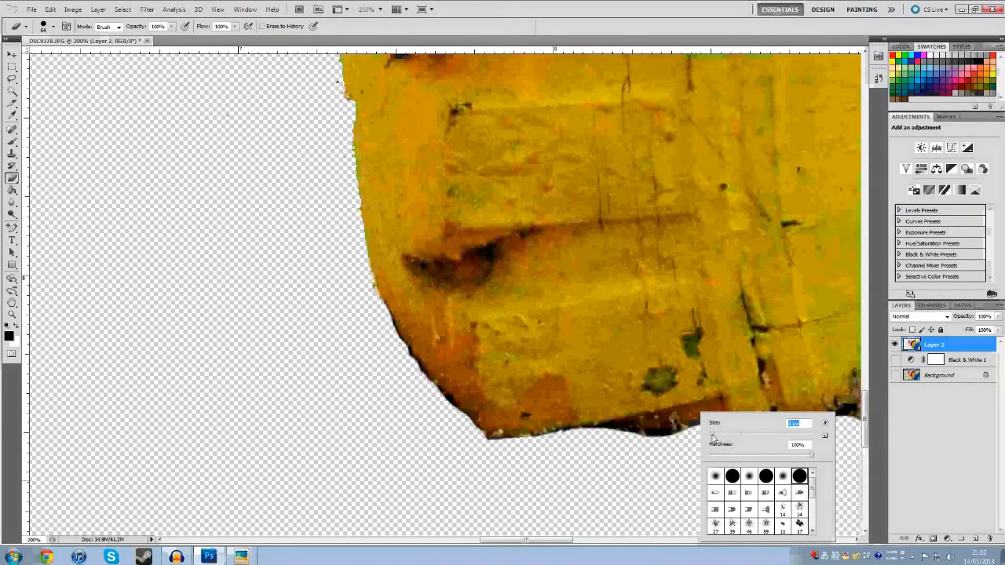
{"action": "left_click", "coordinate": [673, 442]}
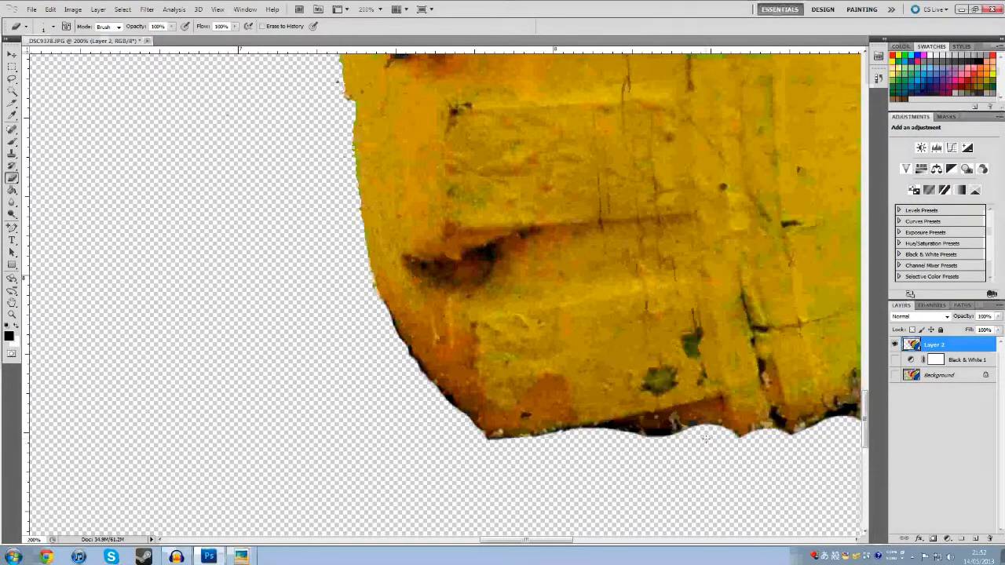
{"action": "right_click", "coordinate": [705, 438]}
{"action": "left_click", "coordinate": [683, 446]}
{"action": "right_click", "coordinate": [696, 471]}
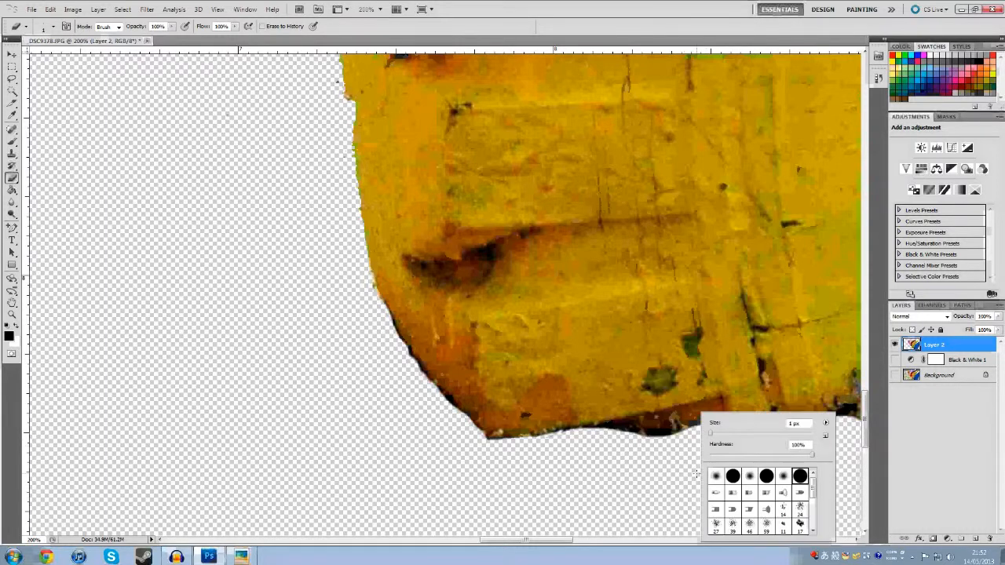
{"action": "left_click", "coordinate": [426, 461]}
Erase stray specks from the transparent area beside the yellow, large red and white tyres
{"action": "scroll", "coordinate": [275, 330], "scroll_direction": "up", "scroll_amount": 5}
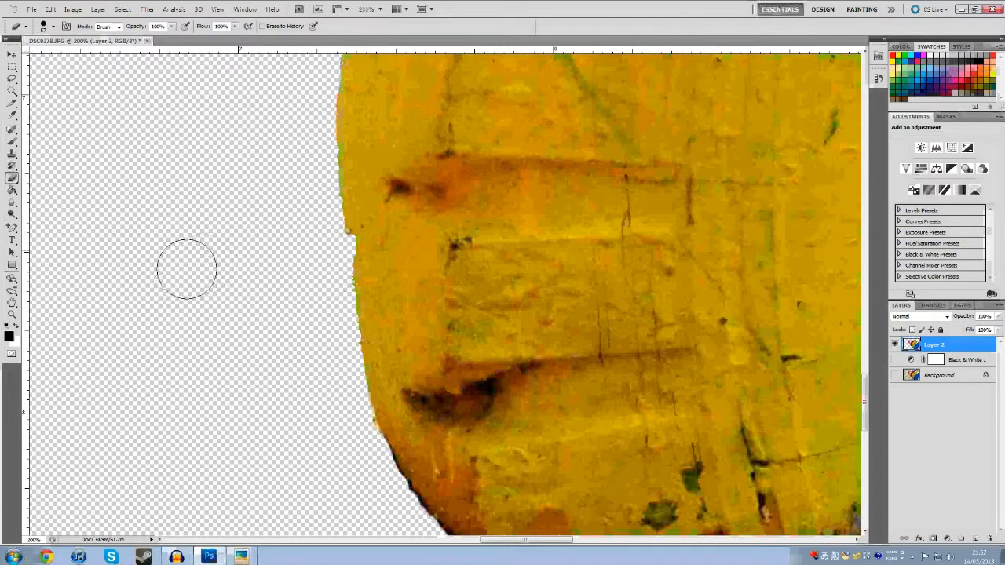
{"action": "scroll", "coordinate": [211, 327], "scroll_direction": "up", "scroll_amount": 2}
{"action": "scroll", "coordinate": [211, 327], "scroll_direction": "up", "scroll_amount": 2}
{"action": "left_click_drag", "start_coordinate": [564, 540], "coordinate": [527, 542]}
{"action": "scroll", "coordinate": [509, 431], "scroll_direction": "up", "scroll_amount": 10}
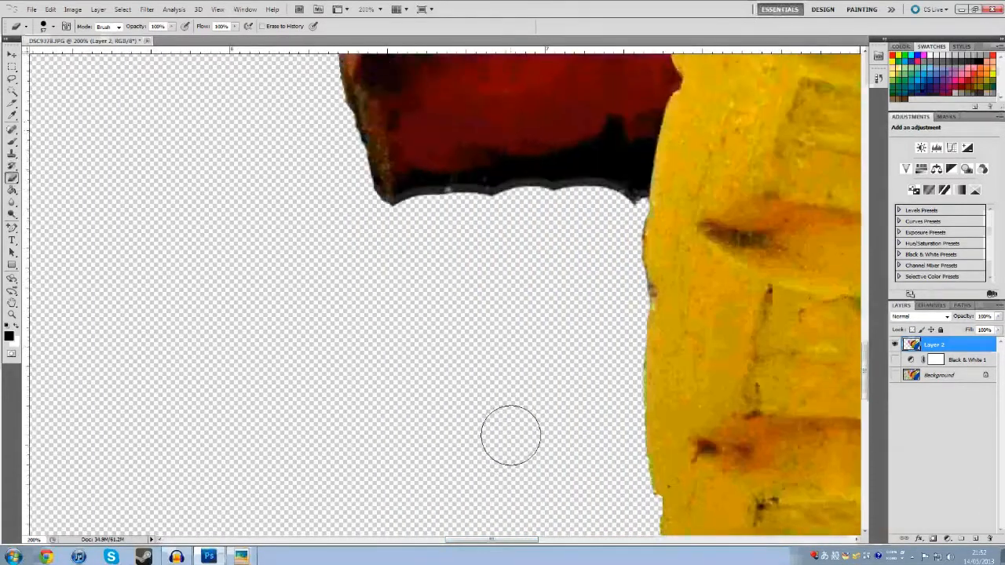
{"action": "left_click_drag", "start_coordinate": [503, 547], "coordinate": [456, 542]}
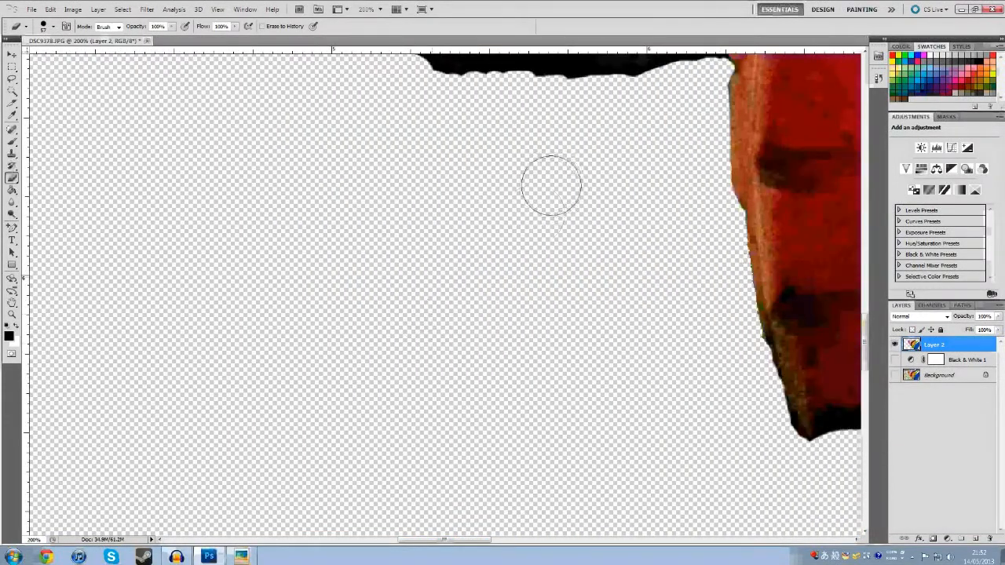
{"action": "scroll", "coordinate": [579, 251], "scroll_direction": "up", "scroll_amount": 8}
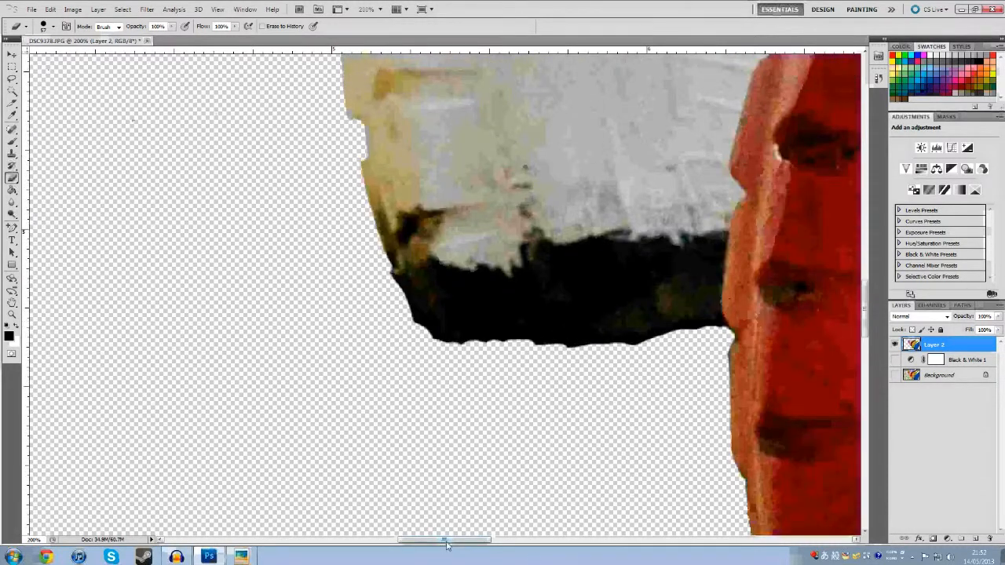
{"action": "left_click_drag", "start_coordinate": [446, 542], "coordinate": [414, 542]}
Inspect the outer edges from the white tyre up past the orange tyre to the pink one for leftover background
{"action": "scroll", "coordinate": [445, 449], "scroll_direction": "up", "scroll_amount": 2}
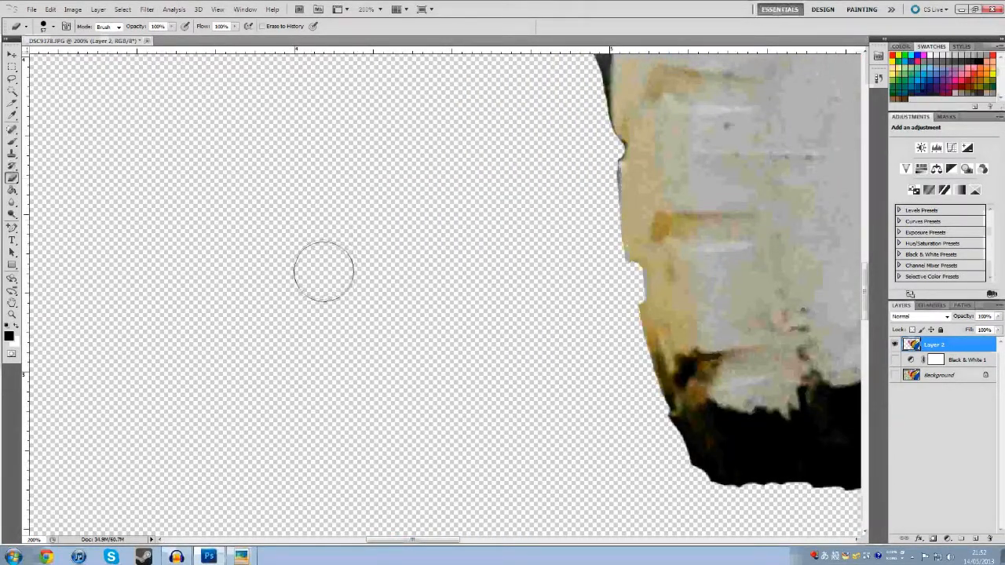
{"action": "scroll", "coordinate": [456, 299], "scroll_direction": "up", "scroll_amount": 4}
{"action": "scroll", "coordinate": [475, 321], "scroll_direction": "up", "scroll_amount": 2}
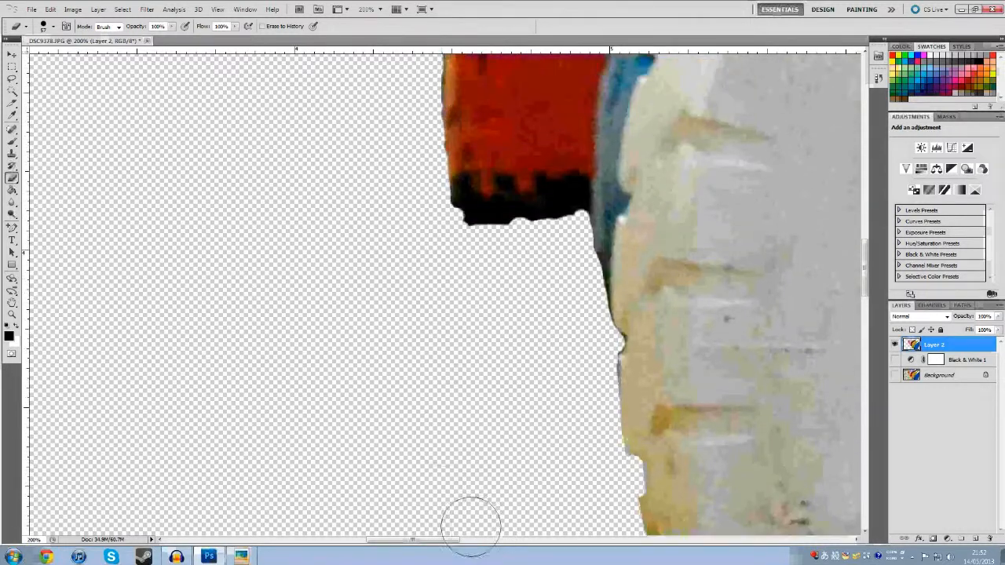
{"action": "left_click_drag", "start_coordinate": [409, 542], "coordinate": [387, 546]}
{"action": "scroll", "coordinate": [454, 410], "scroll_direction": "up", "scroll_amount": 8}
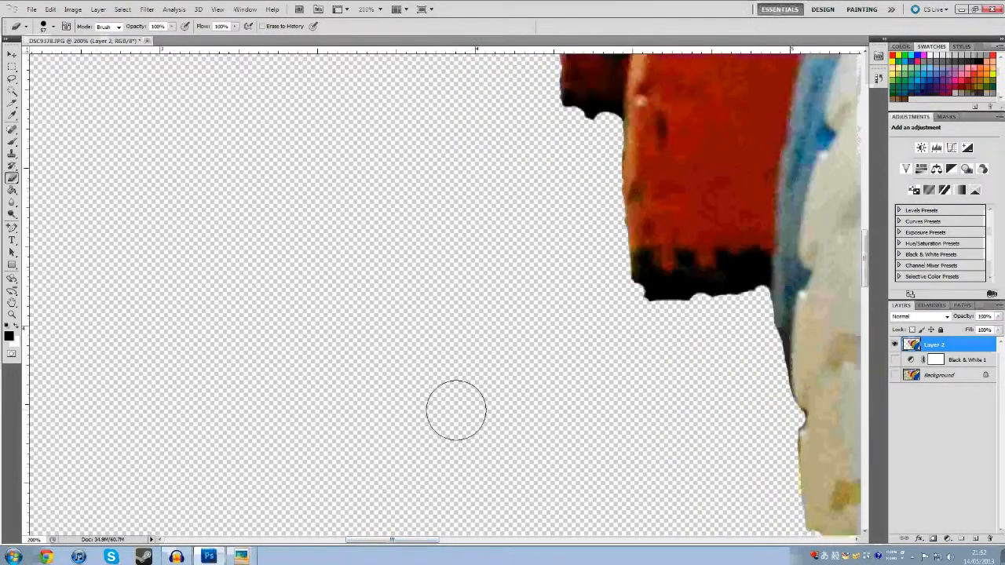
{"action": "scroll", "coordinate": [454, 411], "scroll_direction": "up", "scroll_amount": 2}
{"action": "left_click_drag", "start_coordinate": [435, 542], "coordinate": [423, 542]}
{"action": "scroll", "coordinate": [516, 449], "scroll_direction": "up", "scroll_amount": 12}
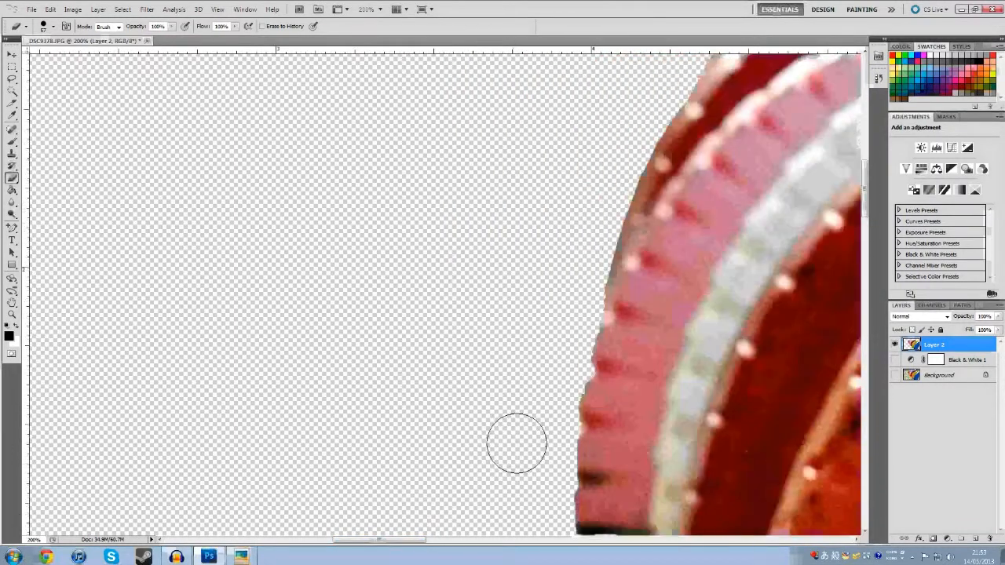
Erase the dark leftover patch above the white outer edge of the farthest red tyre
{"action": "left_click", "coordinate": [686, 275]}
{"action": "left_click", "coordinate": [773, 142]}
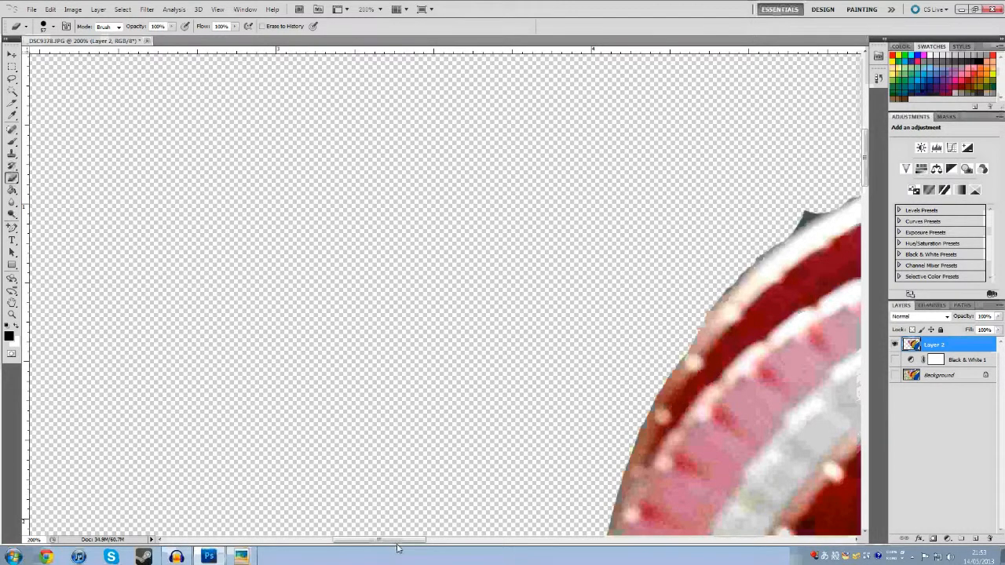
{"action": "left_click_drag", "start_coordinate": [421, 541], "coordinate": [452, 541]}
{"action": "scroll", "coordinate": [455, 492], "scroll_direction": "up", "scroll_amount": 4}
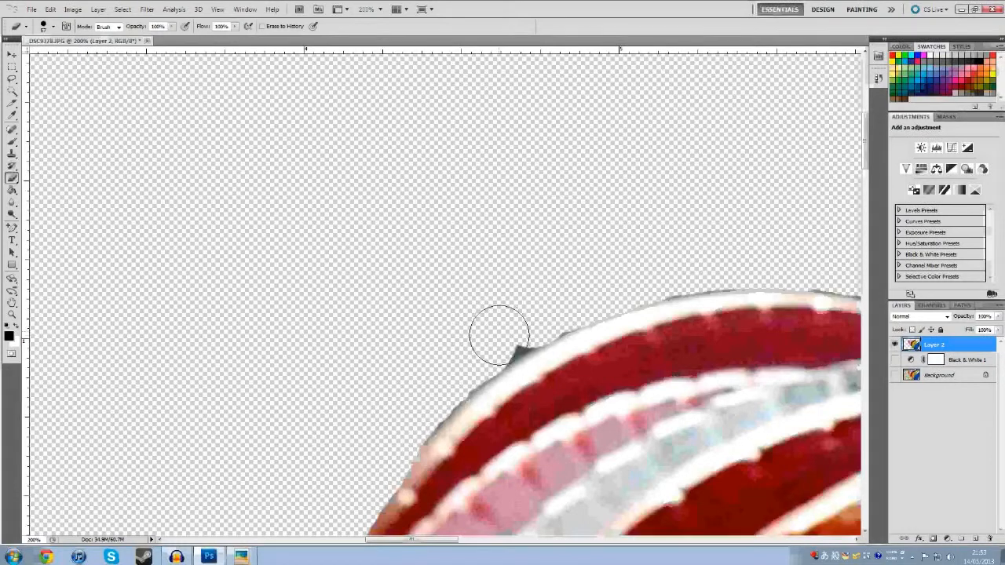
{"action": "mouse_move", "coordinate": [409, 416]}
{"action": "left_mouse_down"}
{"action": "mouse_move", "coordinate": [486, 341]}
{"action": "mouse_move", "coordinate": [514, 345]}
{"action": "left_mouse_up"}
Compare the farthest red tyre's upper edge with all layers shown, and hide only the Background layer for further erasing
{"action": "key", "text": "z"}
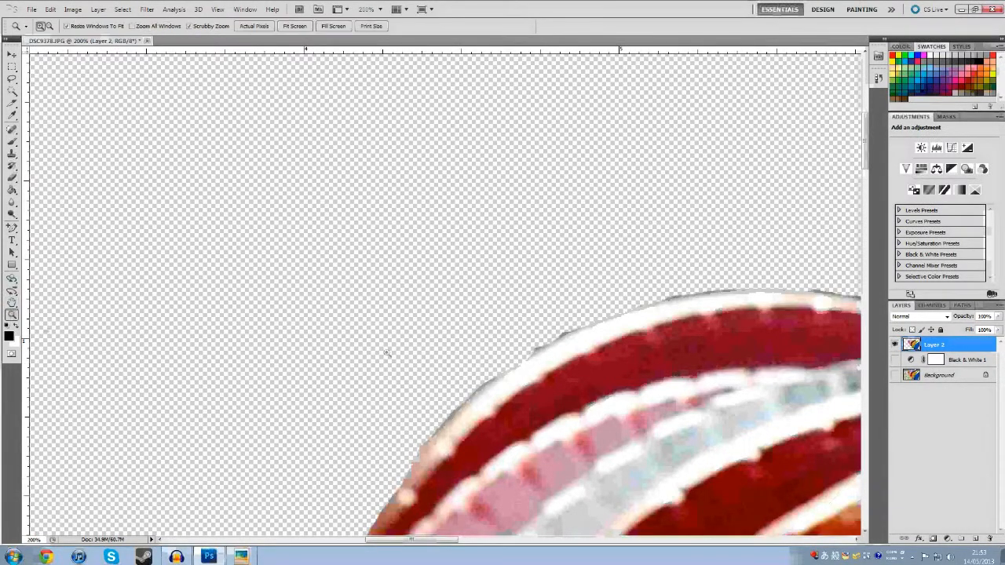
{"action": "left_click", "coordinate": [505, 375]}
{"action": "left_click", "coordinate": [505, 374]}
{"action": "left_click", "coordinate": [506, 375]}
{"action": "left_click", "coordinate": [894, 375], "text": "alt"}
{"action": "left_click", "coordinate": [894, 359]}
{"action": "left_click", "coordinate": [894, 345]}
{"action": "scroll", "coordinate": [513, 412], "scroll_direction": "down", "scroll_amount": 3}
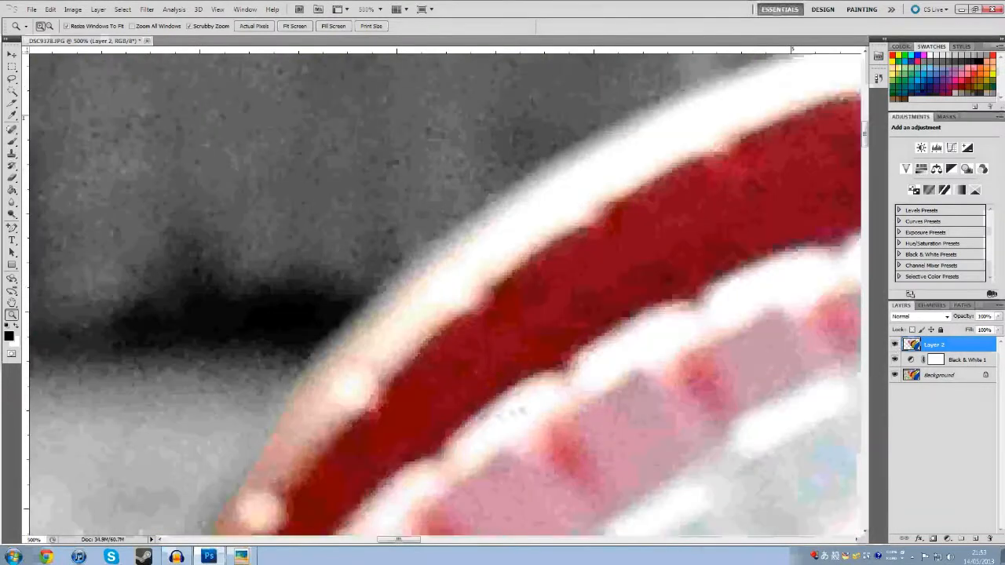
{"action": "left_click", "coordinate": [894, 375]}
{"action": "key", "text": "e"}
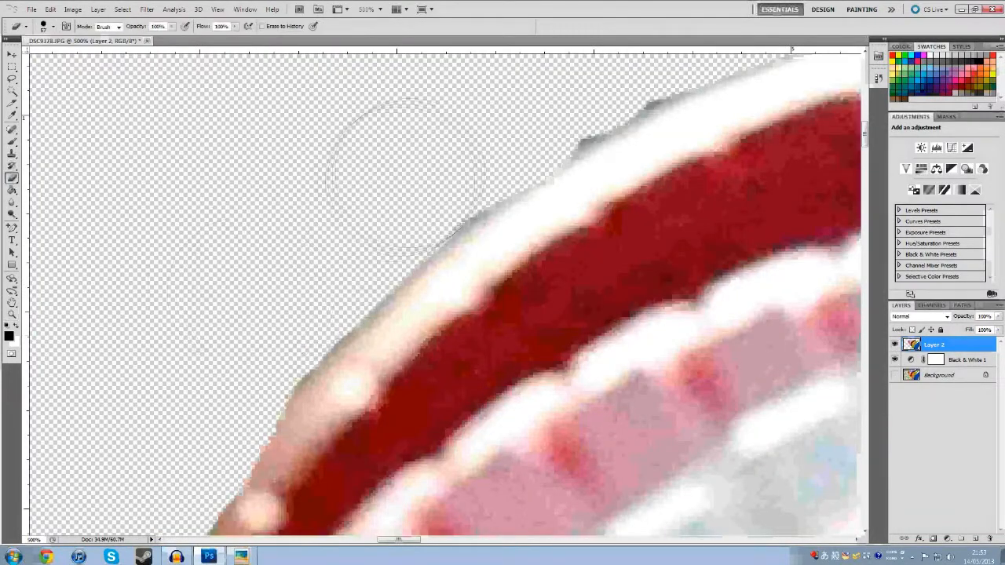
Erase the grey leftover fringe along the upper outer edge of the farthest red tyre, over its crest to the far side
{"action": "scroll", "coordinate": [611, 57], "scroll_direction": "up", "scroll_amount": 3}
{"action": "left_click_drag", "start_coordinate": [399, 540], "coordinate": [423, 540]}
{"action": "mouse_move", "coordinate": [220, 180]}
{"action": "left_mouse_down"}
{"action": "mouse_move", "coordinate": [500, 97]}
{"action": "mouse_move", "coordinate": [559, 88]}
{"action": "left_mouse_up"}
{"action": "left_click_drag", "start_coordinate": [417, 540], "coordinate": [436, 540]}
{"action": "scroll", "coordinate": [345, 353], "scroll_direction": "up", "scroll_amount": 3}
{"action": "left_click_drag", "start_coordinate": [252, 219], "coordinate": [478, 213]}
{"action": "left_click_drag", "start_coordinate": [445, 540], "coordinate": [460, 540]}
{"action": "left_click_drag", "start_coordinate": [195, 216], "coordinate": [526, 278]}
{"action": "left_click_drag", "start_coordinate": [458, 540], "coordinate": [462, 540]}
{"action": "mouse_move", "coordinate": [262, 238]}
{"action": "left_mouse_down"}
{"action": "mouse_move", "coordinate": [341, 250]}
{"action": "mouse_move", "coordinate": [447, 291]}
{"action": "mouse_move", "coordinate": [551, 335]}
{"action": "mouse_move", "coordinate": [566, 358]}
{"action": "left_mouse_up"}
{"action": "left_click_drag", "start_coordinate": [462, 540], "coordinate": [476, 540]}
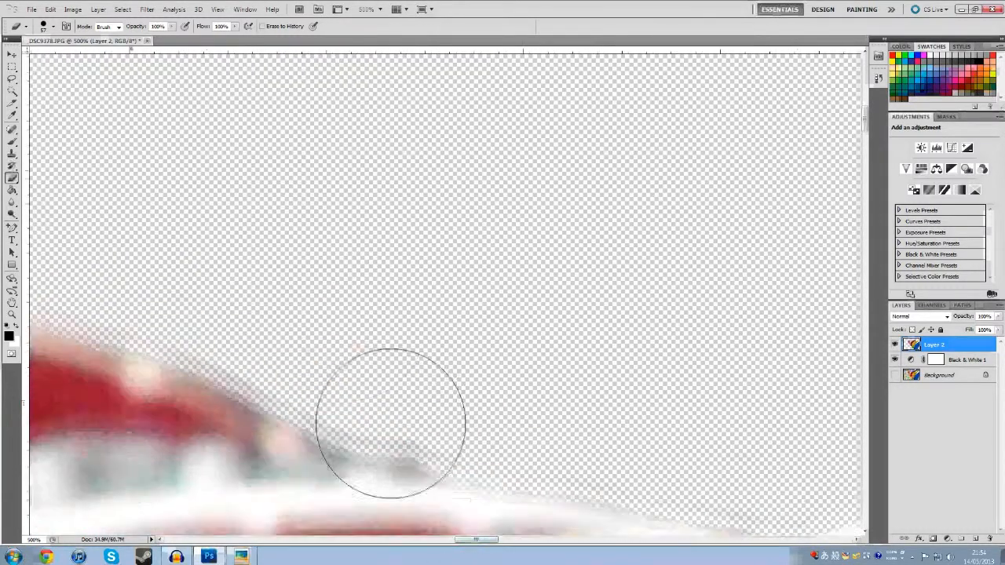
Erase the leftover fringe where the farthest red tyre's edge slopes down to the orange tyre and along the start of the white tyre's rim
{"action": "scroll", "coordinate": [345, 361], "scroll_direction": "down", "scroll_amount": 2}
{"action": "mouse_move", "coordinate": [231, 236]}
{"action": "left_mouse_down"}
{"action": "mouse_move", "coordinate": [358, 297]}
{"action": "mouse_move", "coordinate": [436, 307]}
{"action": "mouse_move", "coordinate": [441, 320]}
{"action": "mouse_move", "coordinate": [428, 314]}
{"action": "mouse_move", "coordinate": [775, 394]}
{"action": "left_mouse_up"}
{"action": "scroll", "coordinate": [465, 496], "scroll_direction": "down", "scroll_amount": 1}
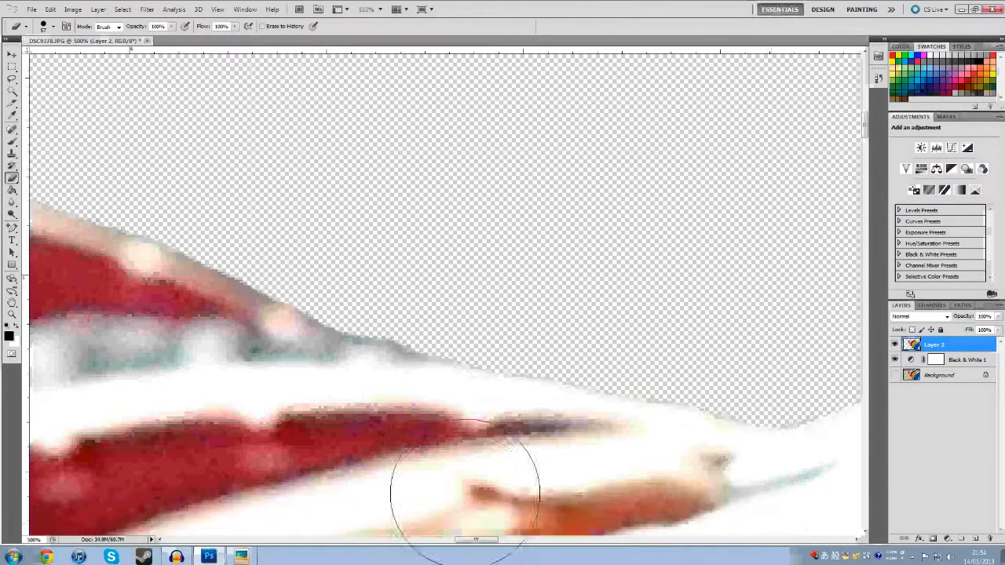
{"action": "left_click_drag", "start_coordinate": [475, 540], "coordinate": [496, 540]}
{"action": "left_click_drag", "start_coordinate": [421, 350], "coordinate": [498, 328]}
{"action": "left_click_drag", "start_coordinate": [812, 459], "coordinate": [577, 408]}
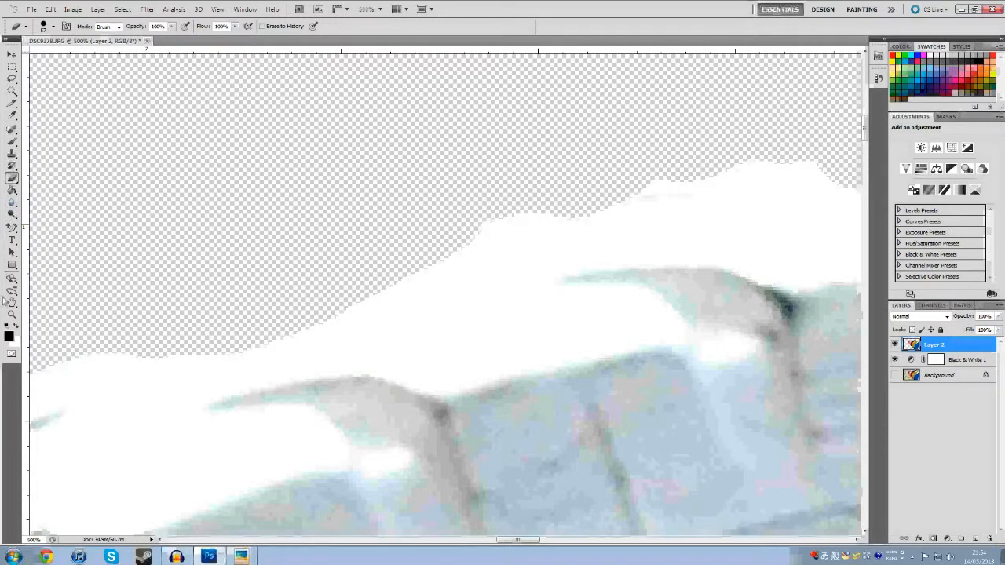
Erase the grey and white leftover patches and the black speck above the upper edge of the large red tyre
{"action": "left_click", "coordinate": [13, 315]}
{"action": "right_click", "coordinate": [128, 244]}
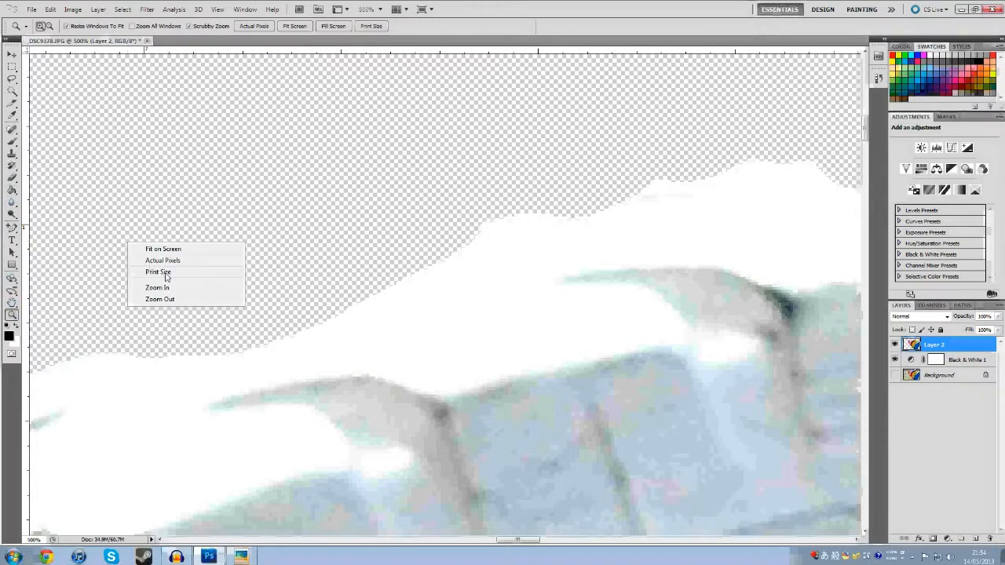
{"action": "left_click", "coordinate": [160, 299]}
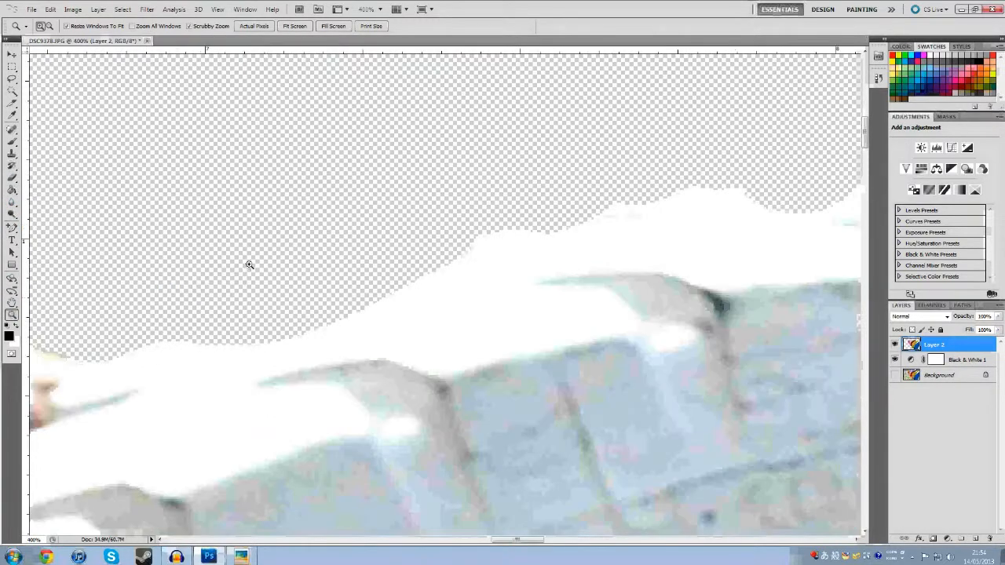
{"action": "right_click", "coordinate": [57, 246]}
{"action": "left_click", "coordinate": [106, 254]}
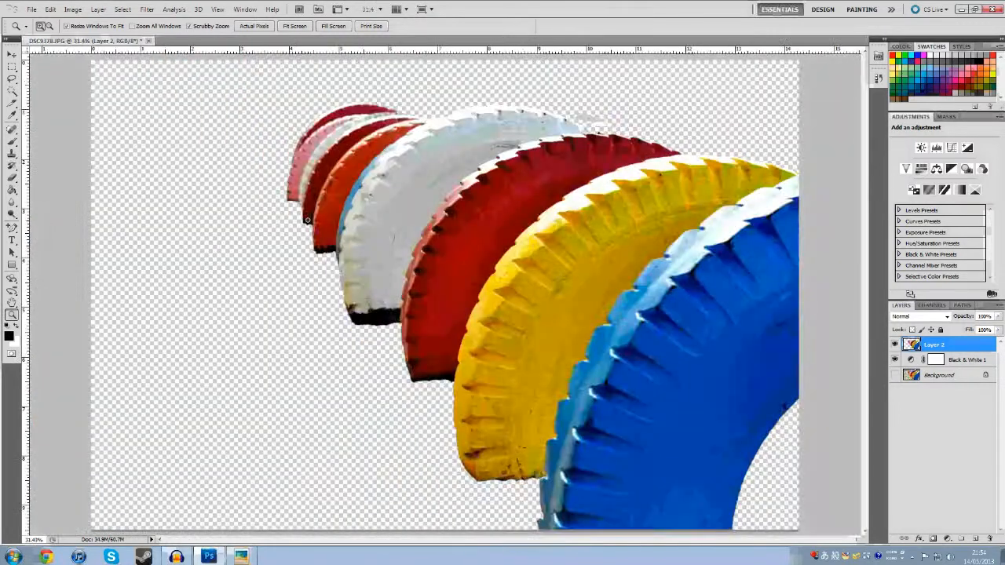
{"action": "left_click", "coordinate": [595, 117]}
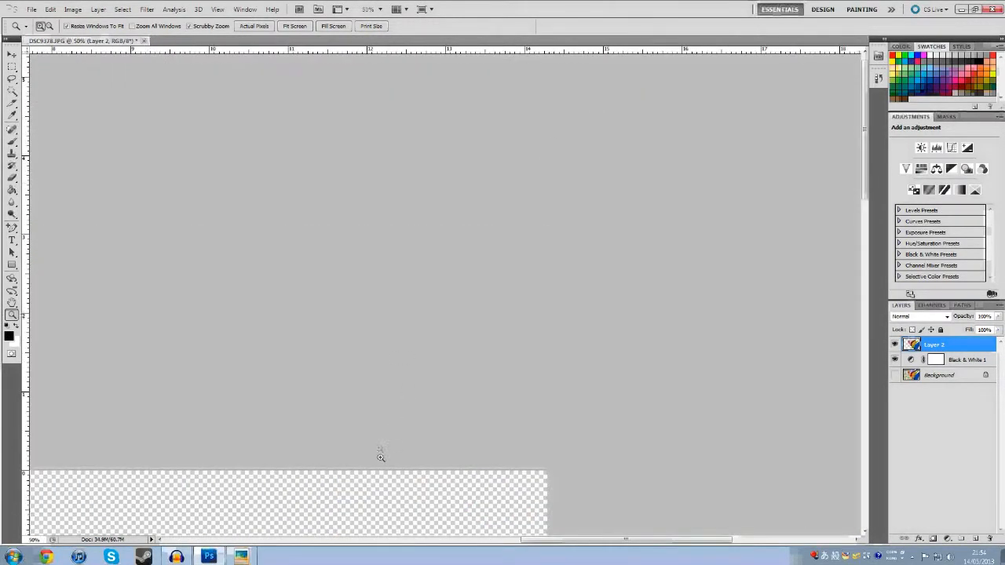
{"action": "scroll", "coordinate": [380, 458], "scroll_direction": "down", "scroll_amount": 8}
{"action": "left_click", "coordinate": [215, 358]}
{"action": "left_click", "coordinate": [215, 359]}
{"action": "left_click", "coordinate": [214, 359]}
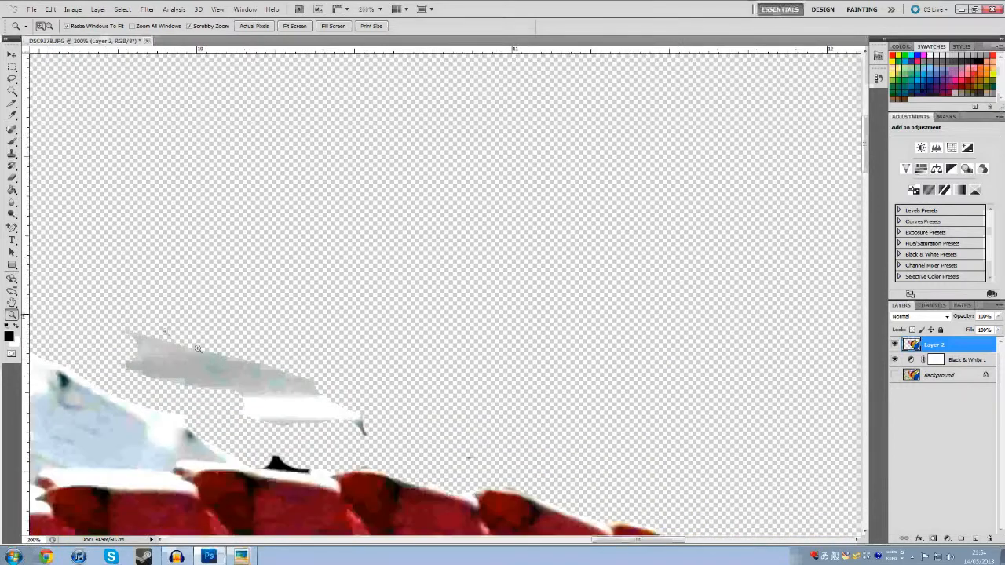
{"action": "left_click_drag", "start_coordinate": [648, 540], "coordinate": [626, 540]}
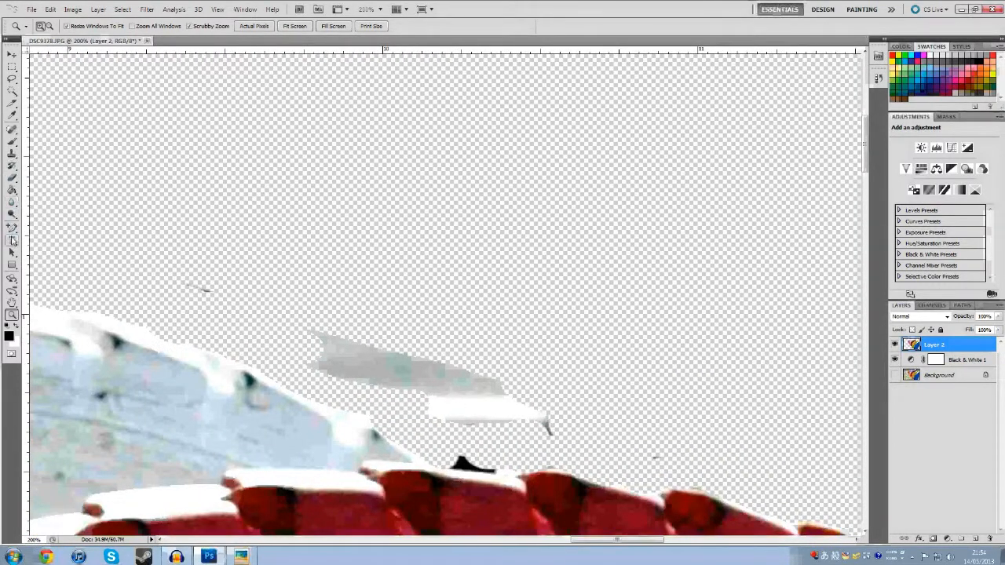
{"action": "left_click", "coordinate": [12, 179]}
{"action": "mouse_move", "coordinate": [310, 342]}
{"action": "left_mouse_down"}
{"action": "mouse_move", "coordinate": [484, 385]}
{"action": "mouse_move", "coordinate": [544, 417]}
{"action": "mouse_move", "coordinate": [426, 406]}
{"action": "mouse_move", "coordinate": [448, 419]}
{"action": "mouse_move", "coordinate": [452, 437]}
{"action": "left_mouse_up"}
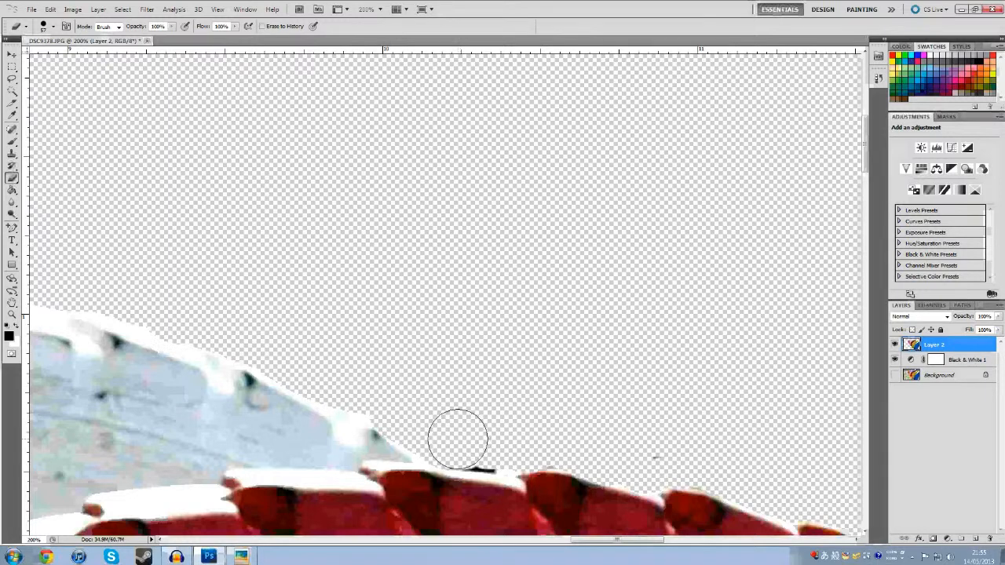
{"action": "mouse_move", "coordinate": [477, 441]}
{"action": "left_mouse_down"}
{"action": "mouse_move", "coordinate": [628, 437]}
{"action": "mouse_move", "coordinate": [684, 454]}
{"action": "left_mouse_up"}
Inspect the upper edges of the large red and yellow tyres and the outer edges of the far tyres for leftover background
{"action": "scroll", "coordinate": [693, 332], "scroll_direction": "down", "scroll_amount": 3}
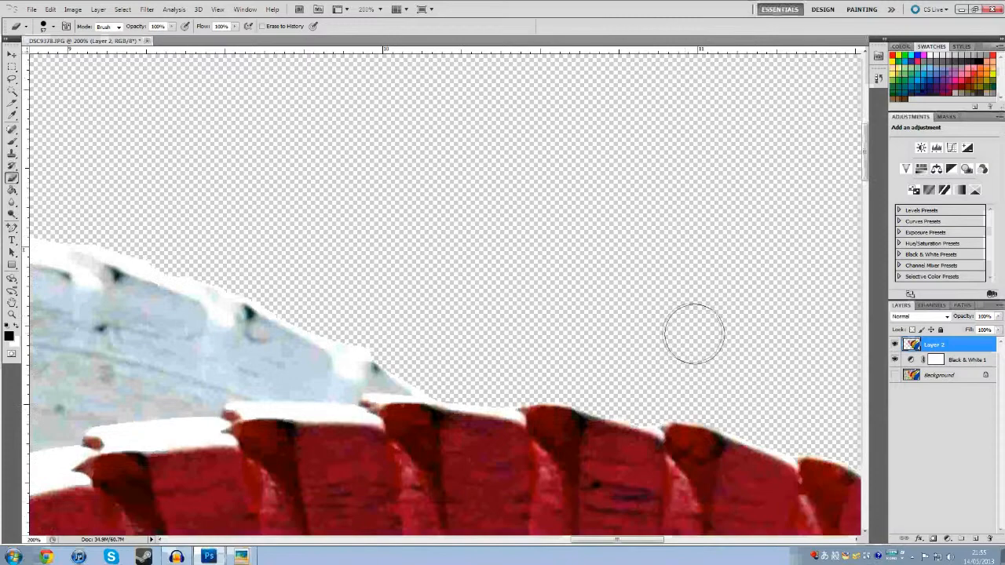
{"action": "left_click_drag", "start_coordinate": [615, 541], "coordinate": [742, 539]}
{"action": "scroll", "coordinate": [554, 459], "scroll_direction": "down", "scroll_amount": 2}
{"action": "scroll", "coordinate": [546, 371], "scroll_direction": "up", "scroll_amount": 2}
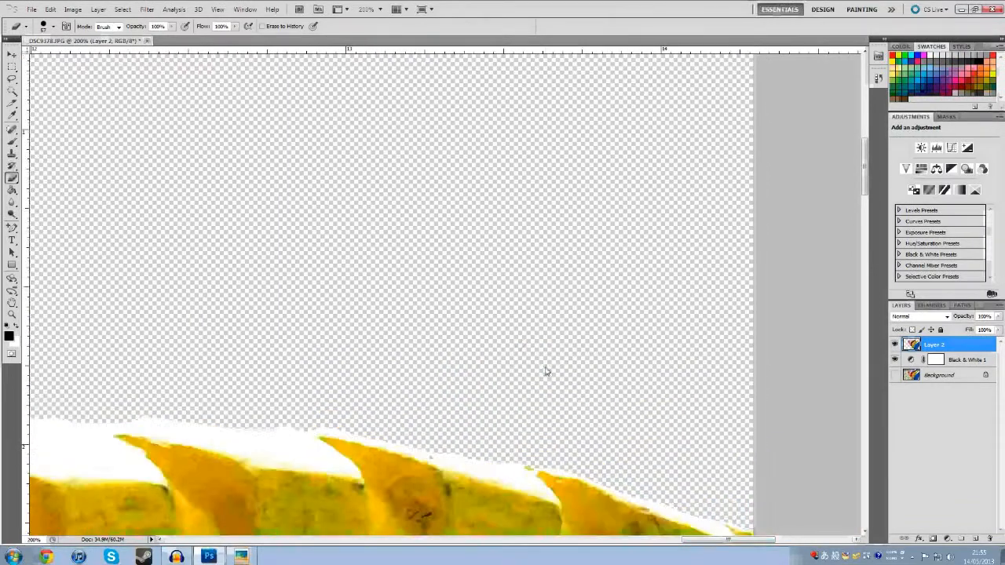
{"action": "scroll", "coordinate": [546, 370], "scroll_direction": "up", "scroll_amount": 4}
{"action": "left_click_drag", "start_coordinate": [706, 542], "coordinate": [426, 488]}
{"action": "scroll", "coordinate": [447, 391], "scroll_direction": "down", "scroll_amount": 2}
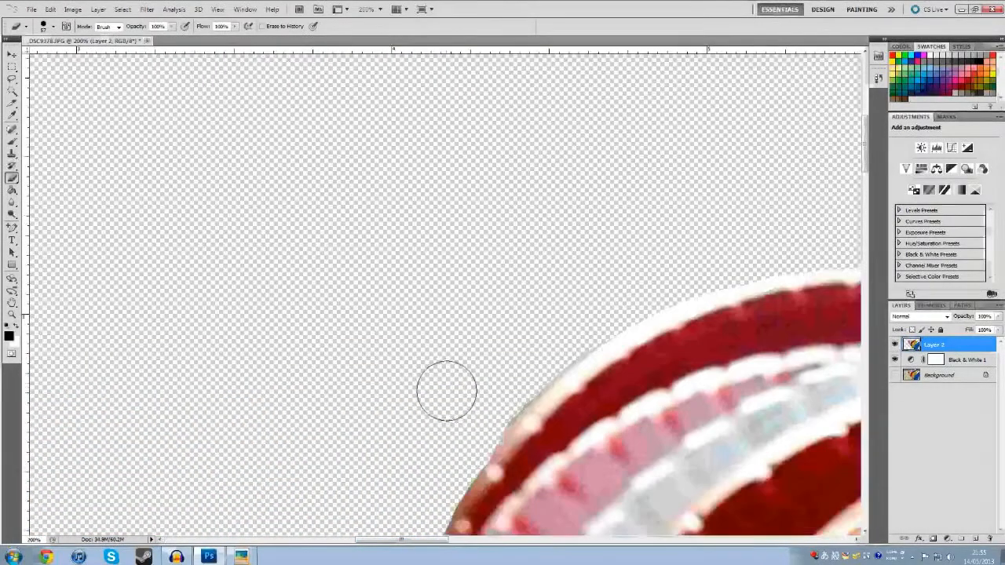
{"action": "scroll", "coordinate": [353, 285], "scroll_direction": "down", "scroll_amount": 2}
{"action": "scroll", "coordinate": [335, 295], "scroll_direction": "down", "scroll_amount": 6}
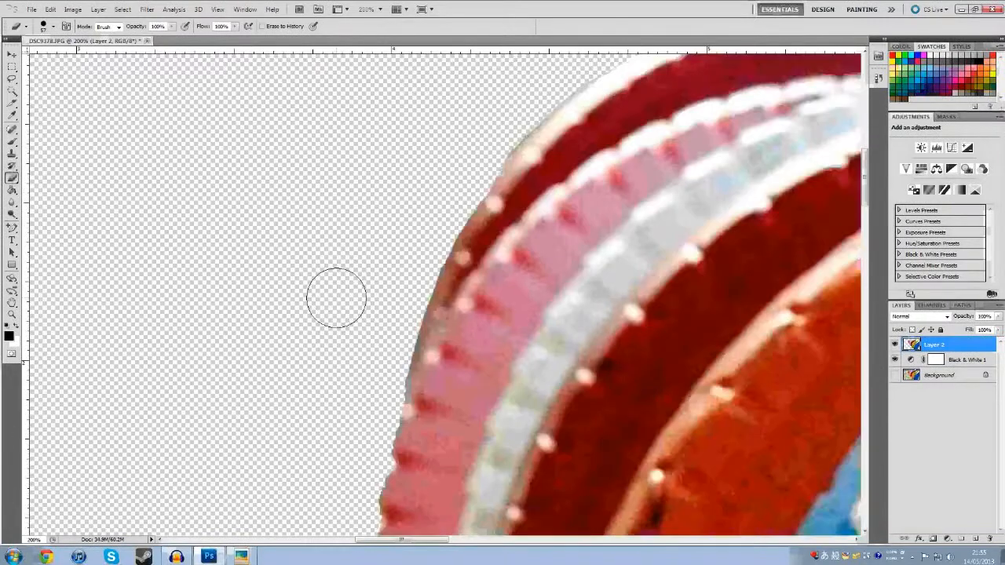
{"action": "scroll", "coordinate": [336, 297], "scroll_direction": "down", "scroll_amount": 10}
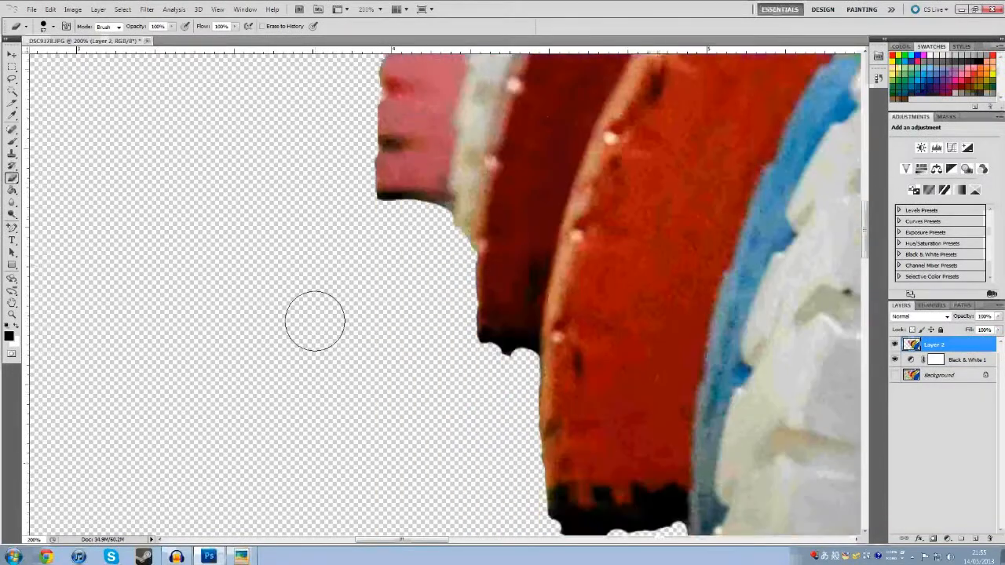
{"action": "scroll", "coordinate": [313, 325], "scroll_direction": "down", "scroll_amount": 10}
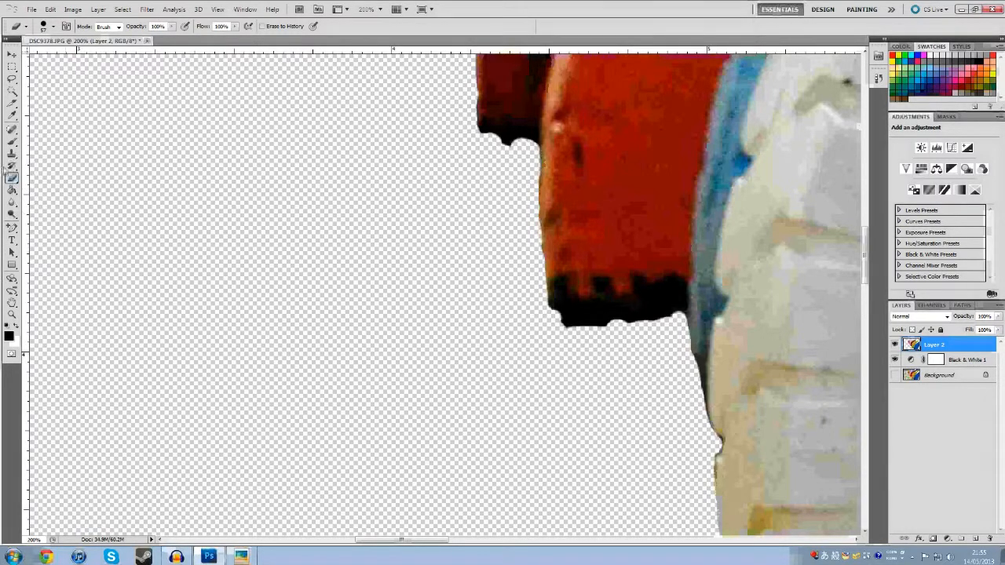
Fit the whole image on screen and show the Background layer again
{"action": "left_click", "coordinate": [11, 316]}
{"action": "right_click", "coordinate": [213, 284]}
{"action": "left_click", "coordinate": [214, 285]}
{"action": "right_click", "coordinate": [215, 286]}
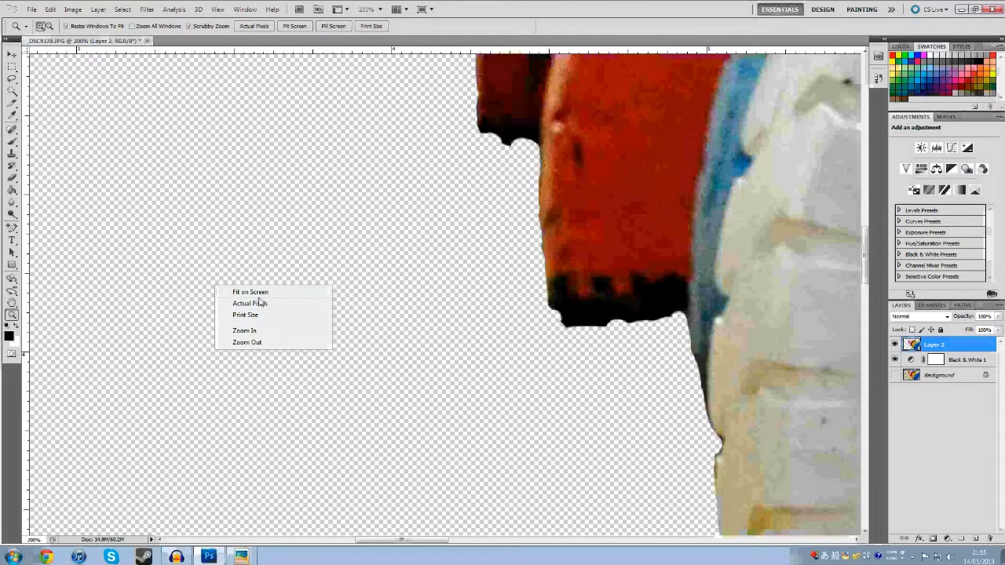
{"action": "left_click", "coordinate": [250, 293]}
{"action": "left_click", "coordinate": [894, 376]}
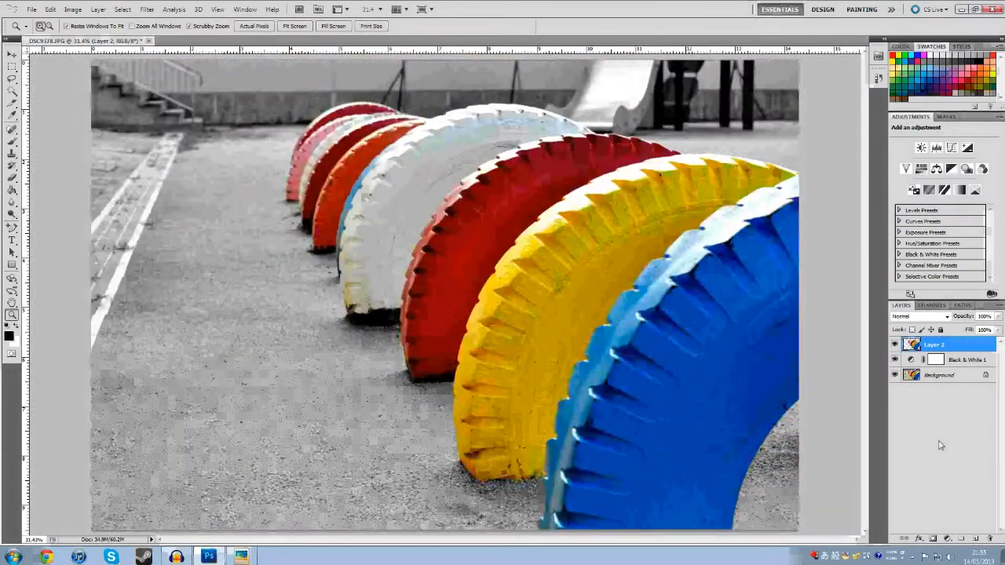
Save the image to the desktop as the JPEG copy _DSC9378b.jpg at High quality, and quit Photoshop without saving the open document
{"action": "left_click", "coordinate": [32, 9]}
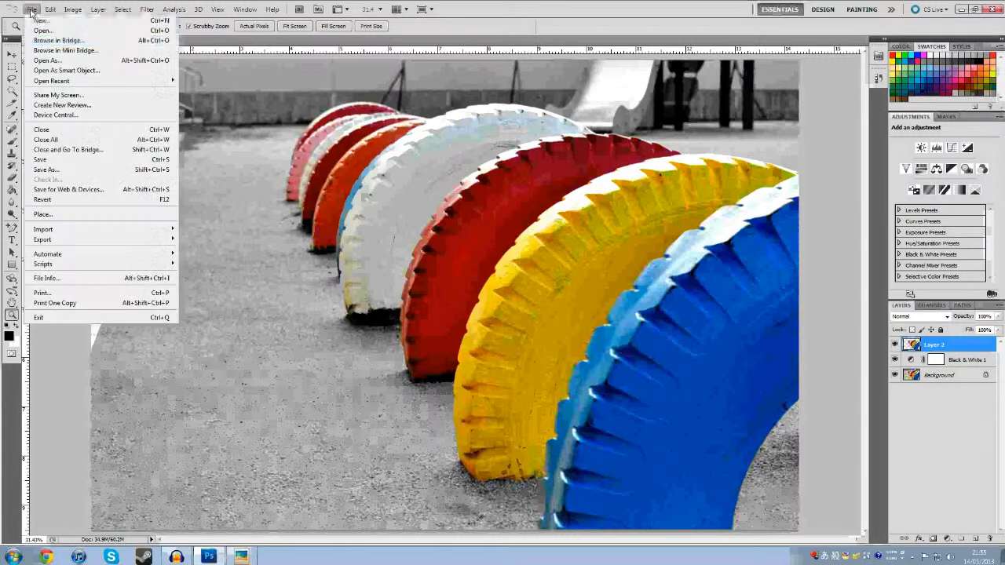
{"action": "left_click", "coordinate": [76, 171]}
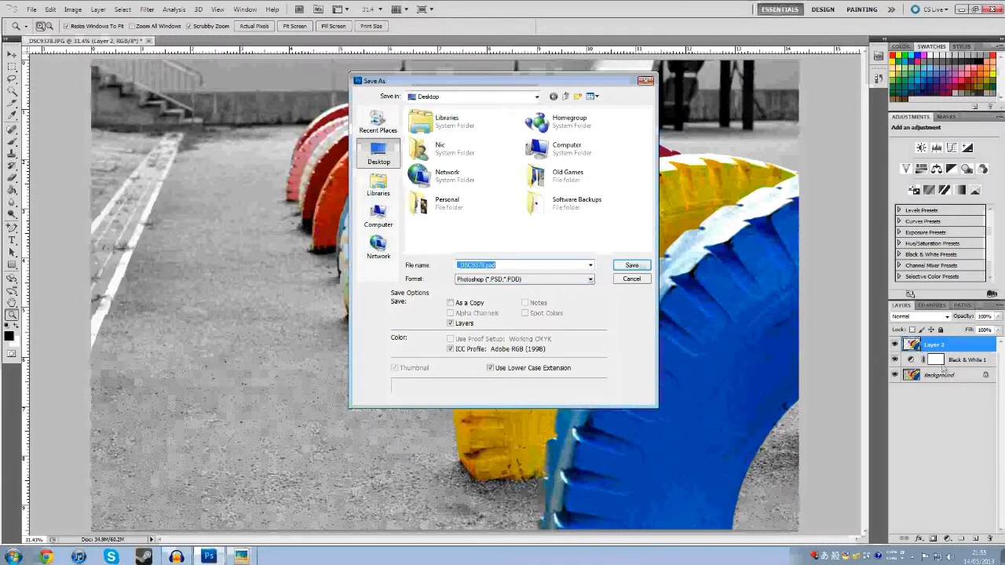
{"action": "left_click", "coordinate": [591, 266]}
{"action": "left_click", "coordinate": [591, 267]}
{"action": "left_click", "coordinate": [590, 279]}
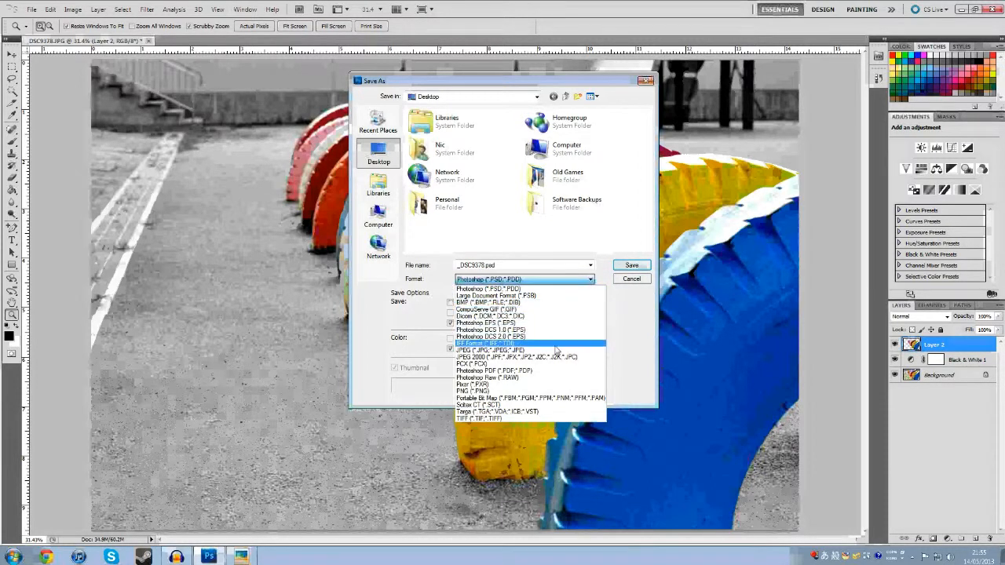
{"action": "left_click", "coordinate": [555, 351]}
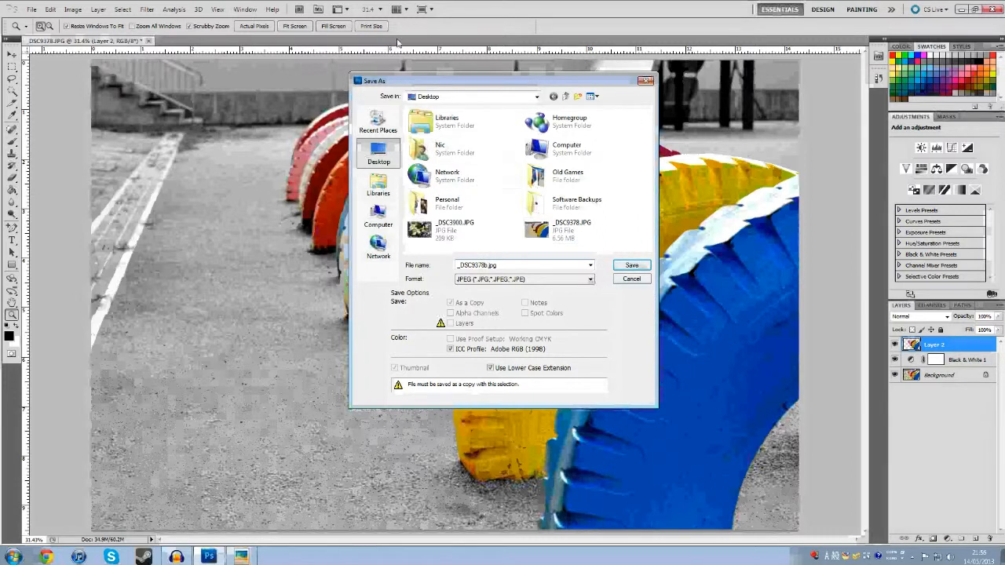
{"action": "left_click", "coordinate": [631, 267]}
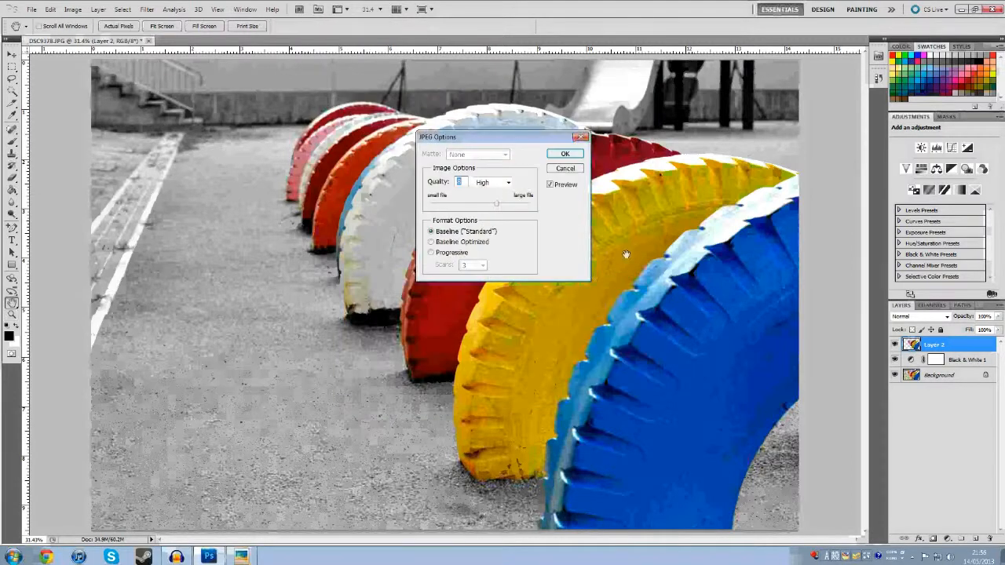
{"action": "left_click", "coordinate": [565, 154]}
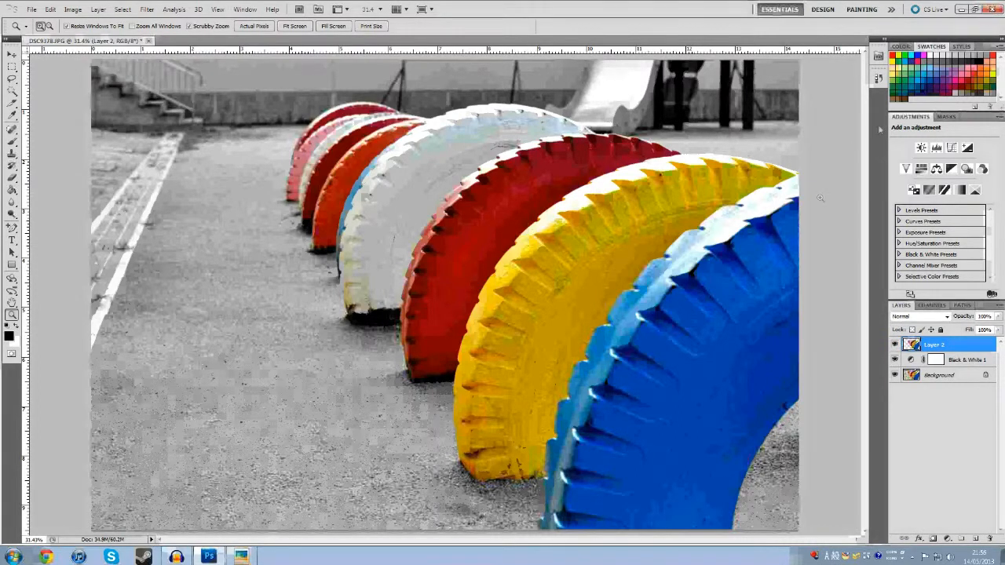
{"action": "left_click", "coordinate": [994, 10]}
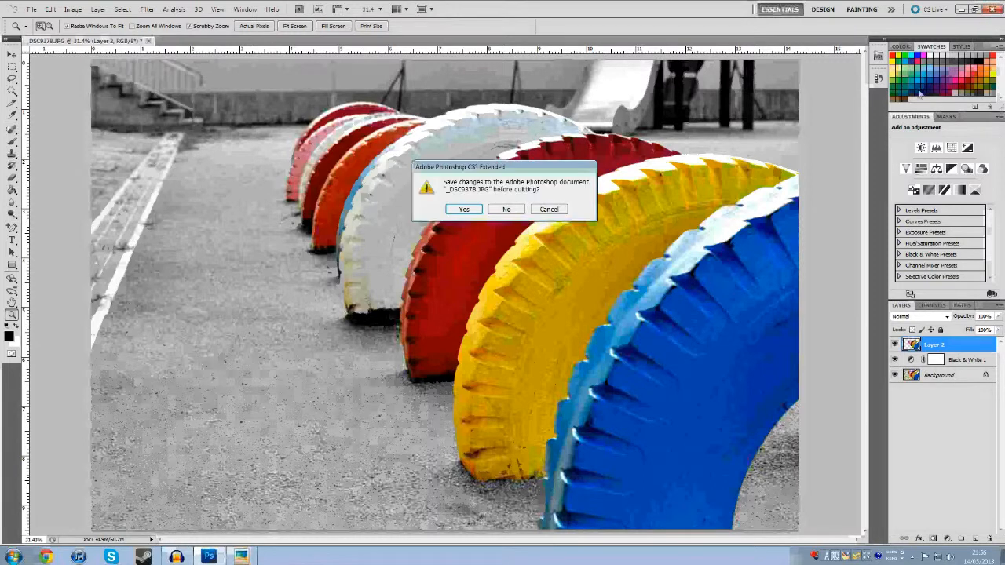
{"action": "left_click", "coordinate": [506, 210]}
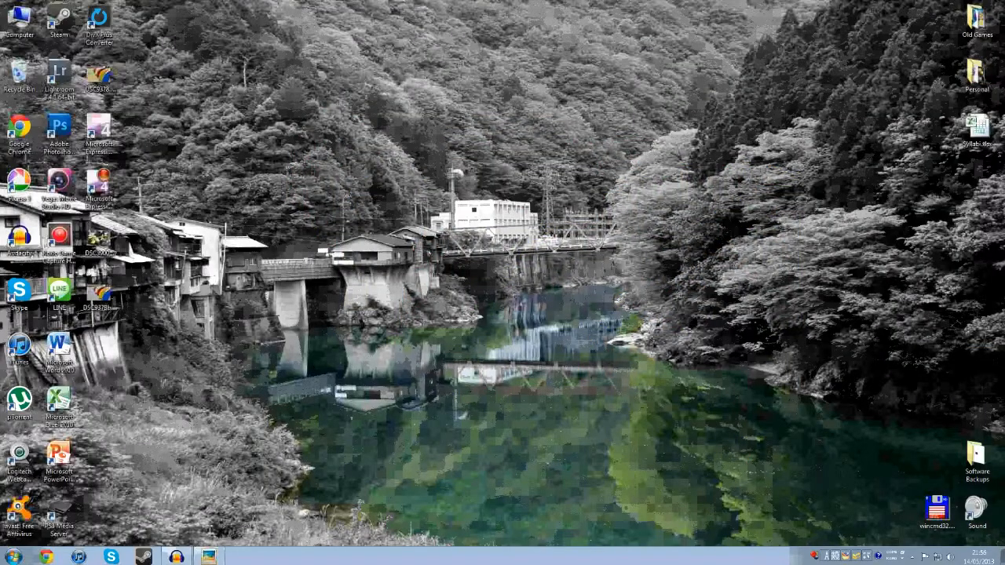
Move the original and edited tyre photos side by side in the open area of the desktop and select both
{"action": "left_click_drag", "start_coordinate": [99, 76], "coordinate": [299, 241]}
{"action": "left_click", "coordinate": [101, 295]}
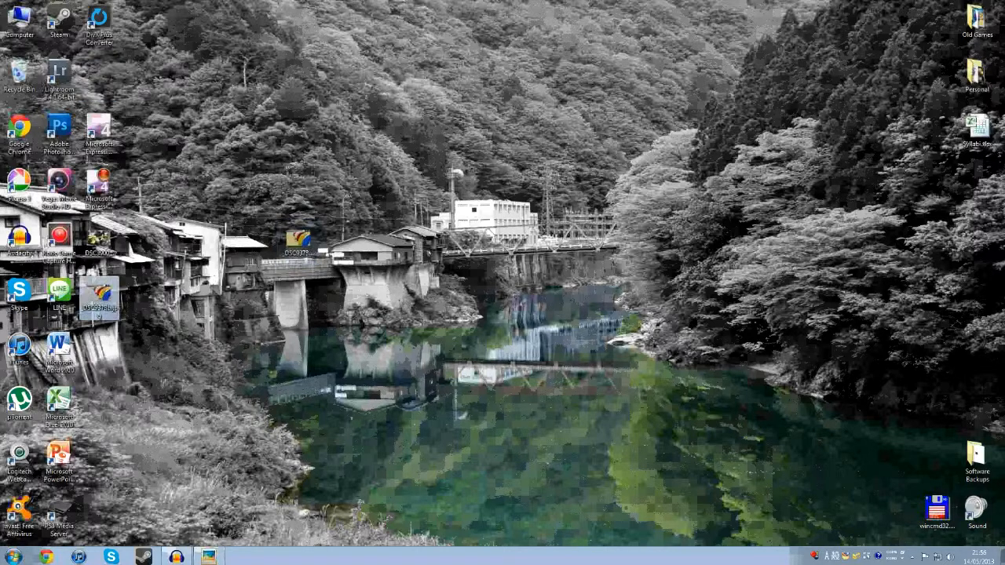
{"action": "left_click_drag", "start_coordinate": [101, 296], "coordinate": [339, 241]}
{"action": "left_click", "coordinate": [430, 277]}
{"action": "left_click_drag", "start_coordinate": [261, 241], "coordinate": [386, 257]}
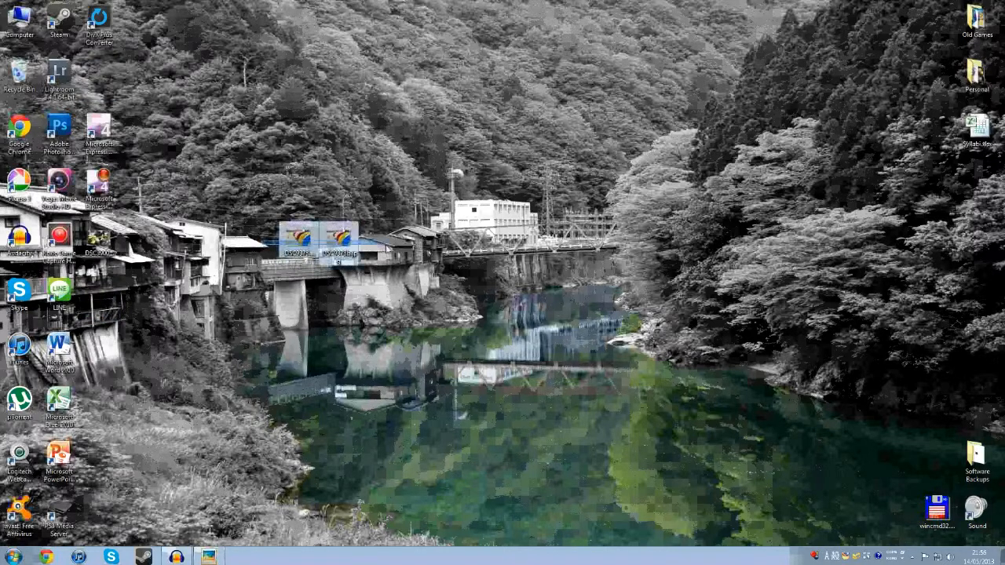
Open the selected photos in the image viewer and flip between the original and the selective-colour version to compare them
{"action": "key", "text": "Return"}
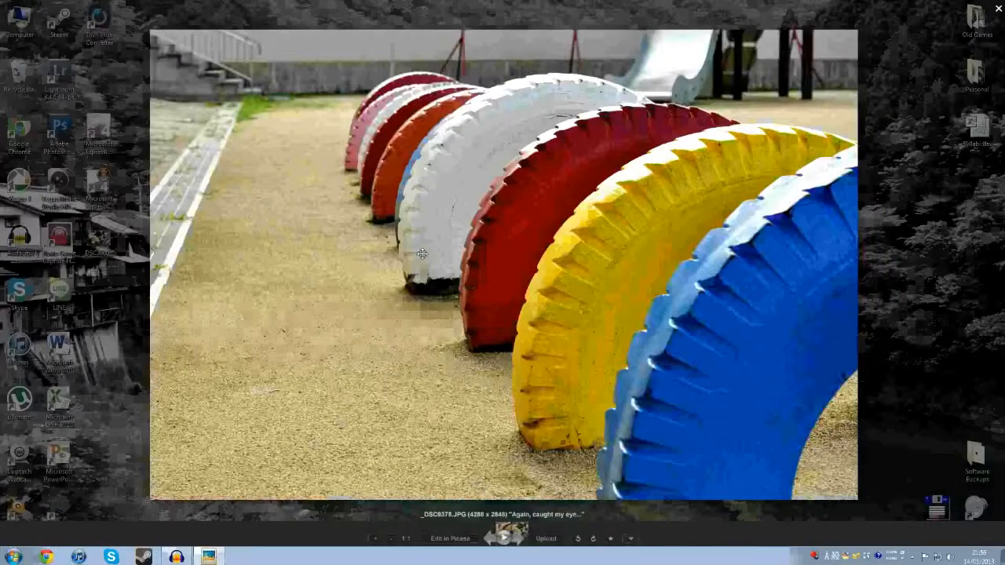
{"action": "key", "text": "Right"}
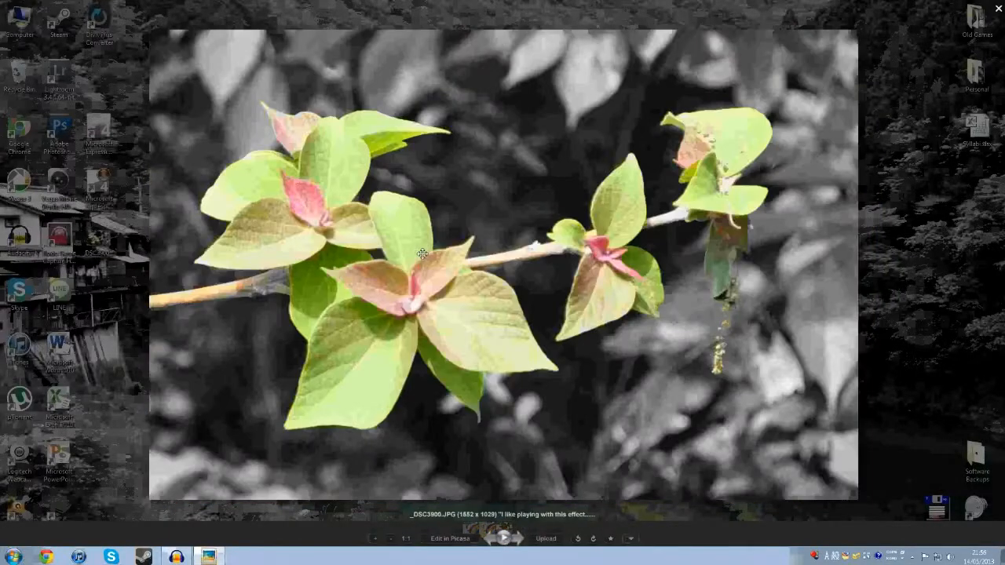
{"action": "key", "text": "Left"}
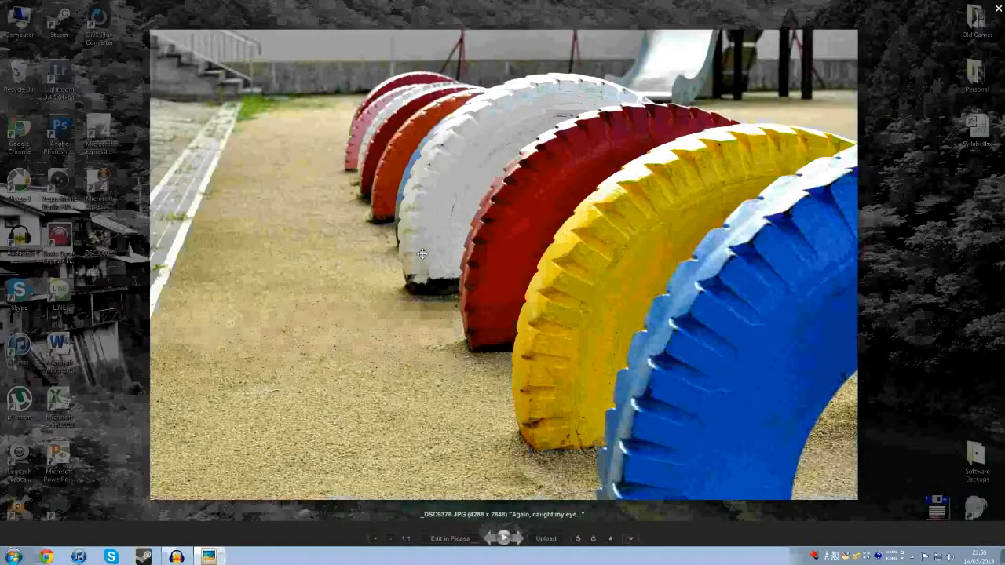
{"action": "key", "text": "Right"}
{"action": "key", "text": "Left"}
{"action": "key", "text": "Right"}
{"action": "key", "text": "Left"}
{"action": "key", "text": "Right"}
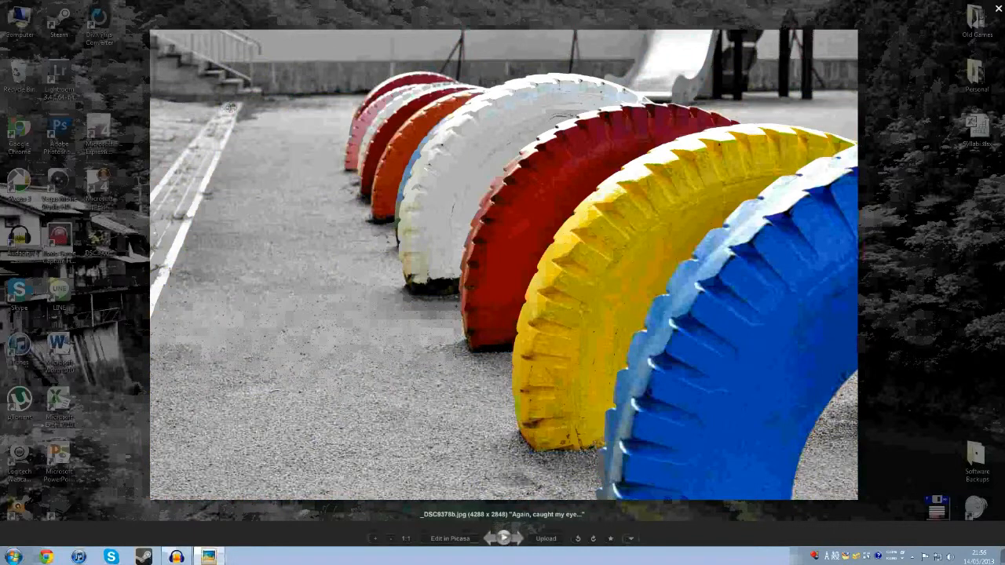
{"action": "key", "text": "Left"}
{"action": "key", "text": "Right"}
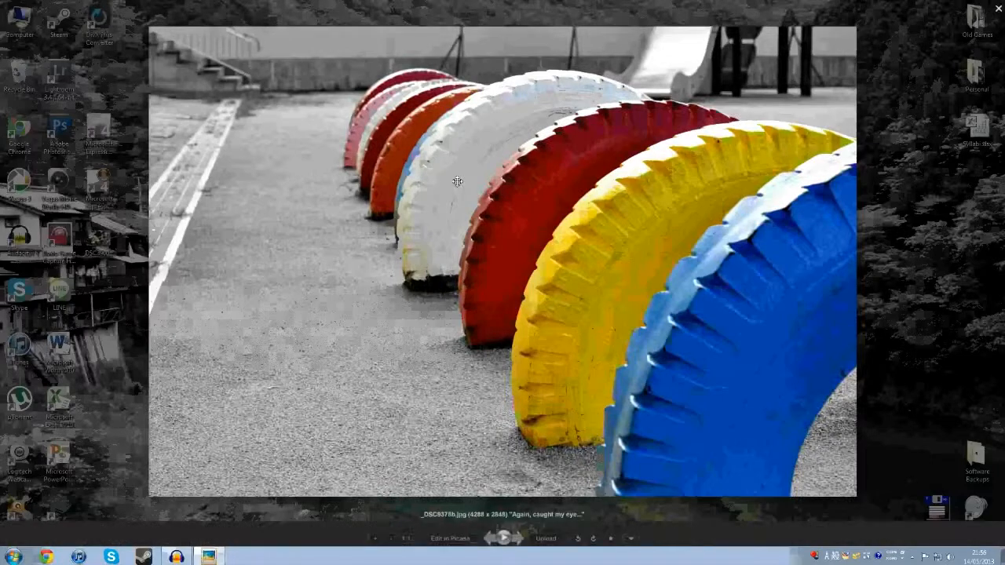
{"action": "key", "text": "Left"}
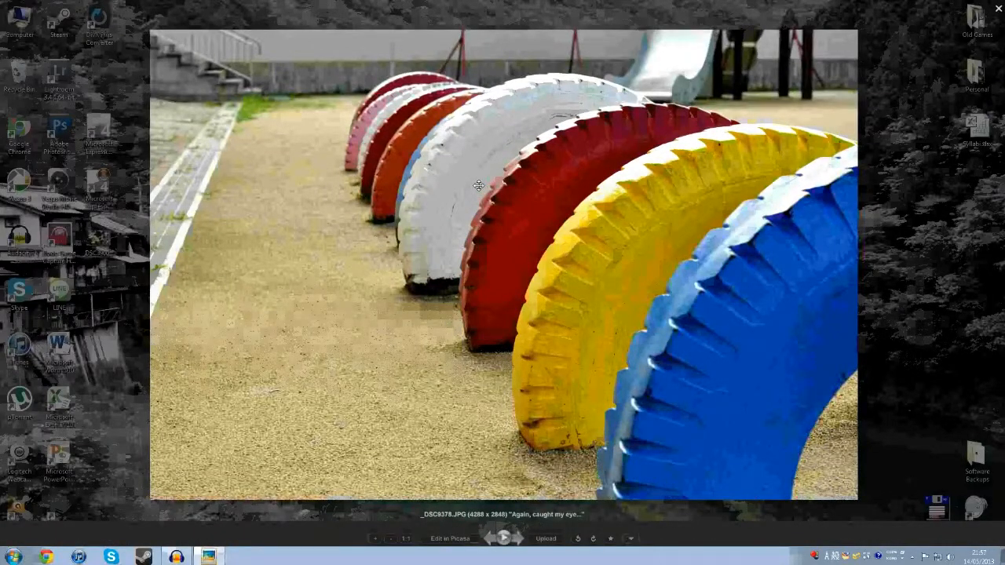
{"action": "key", "text": "Left"}
{"action": "key", "text": "Right"}
{"action": "key", "text": "Right"}
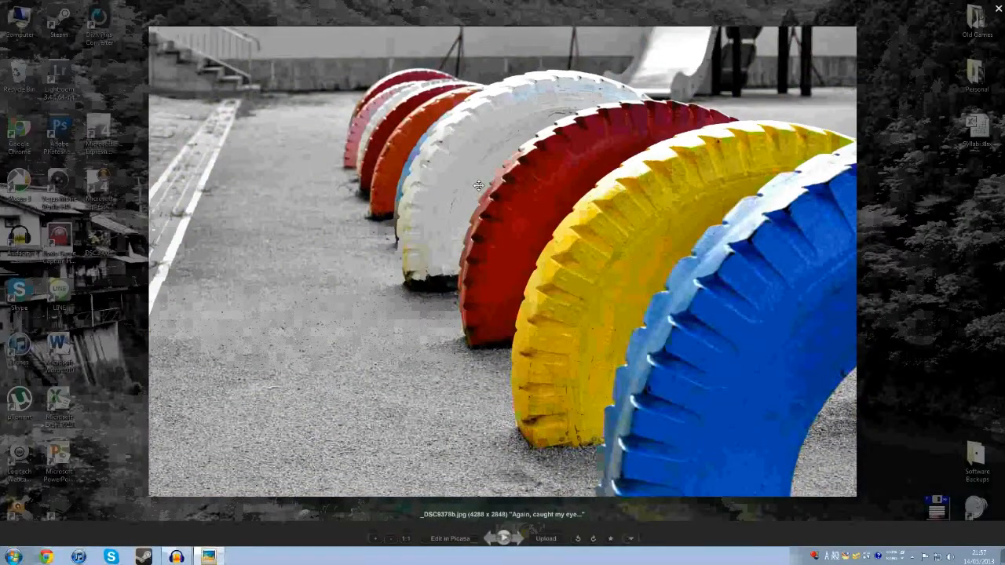